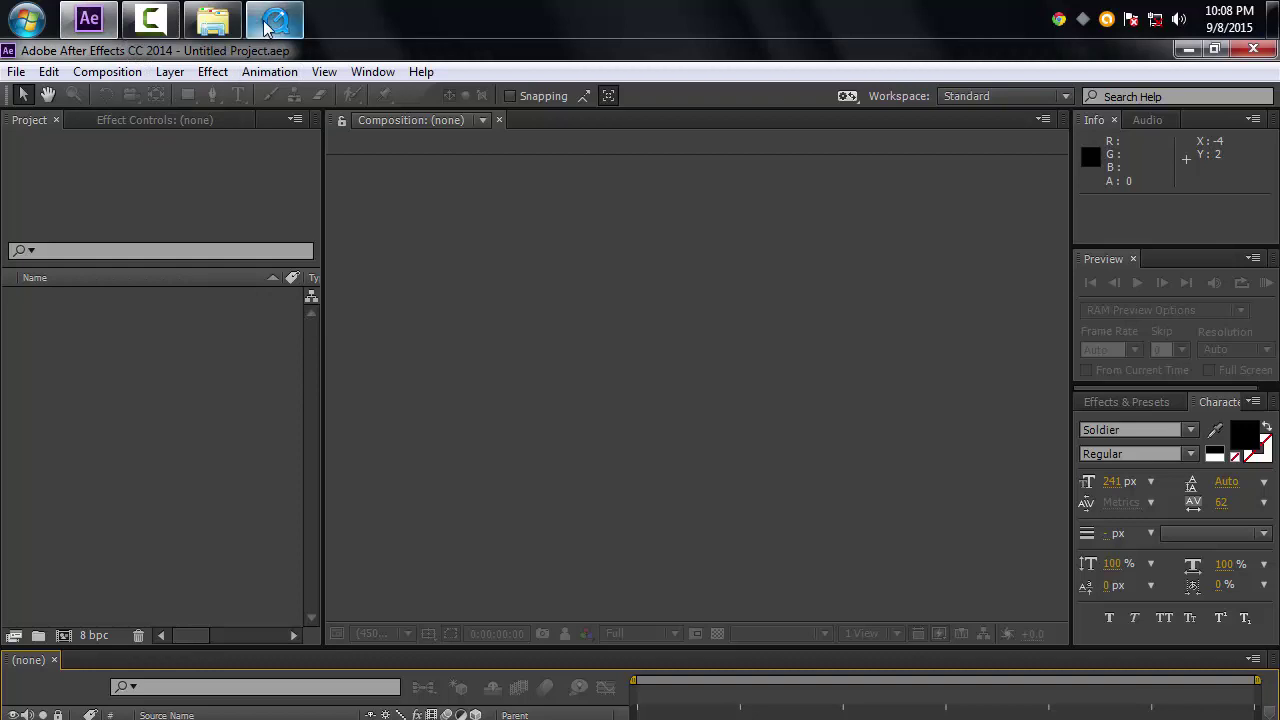
Bring up the finished '3d Cube' video and scrub through its preview
mouse_move(275, 20)
left_click(273, 95)
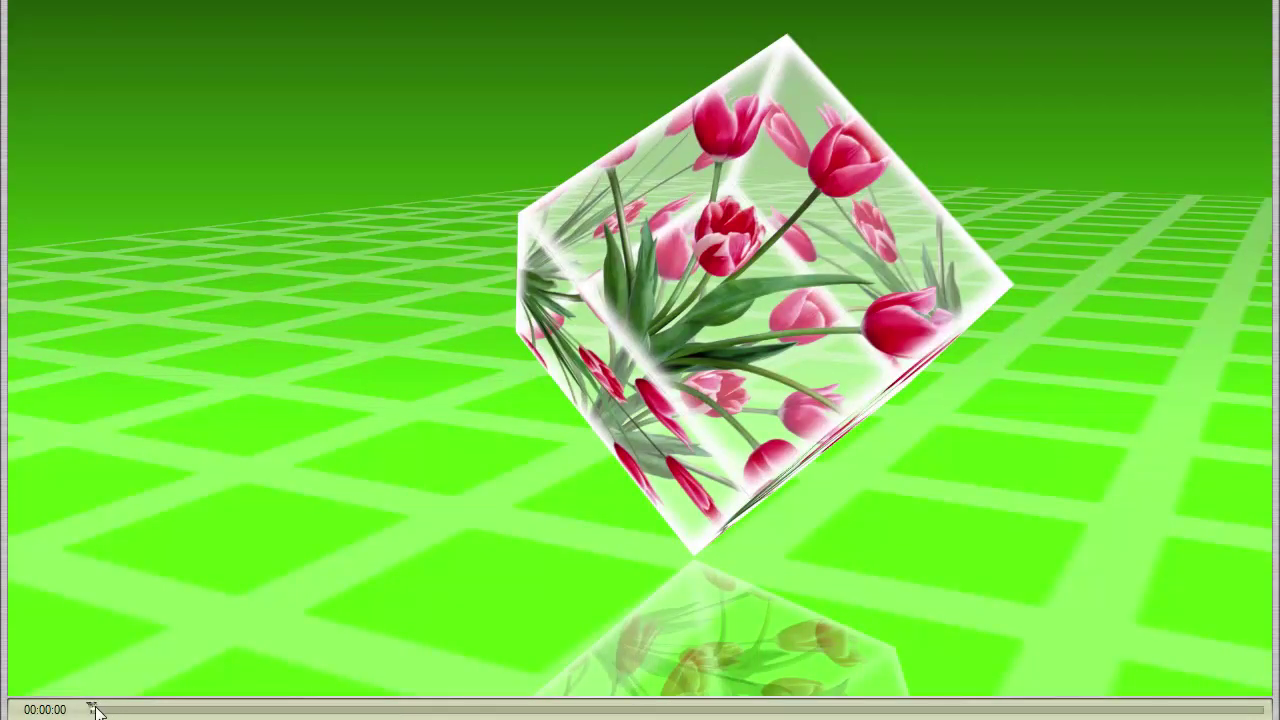
mouse_move(91, 708)
left_mouse_down()
mouse_move(1265, 708)
mouse_move(101, 716)
left_mouse_up()
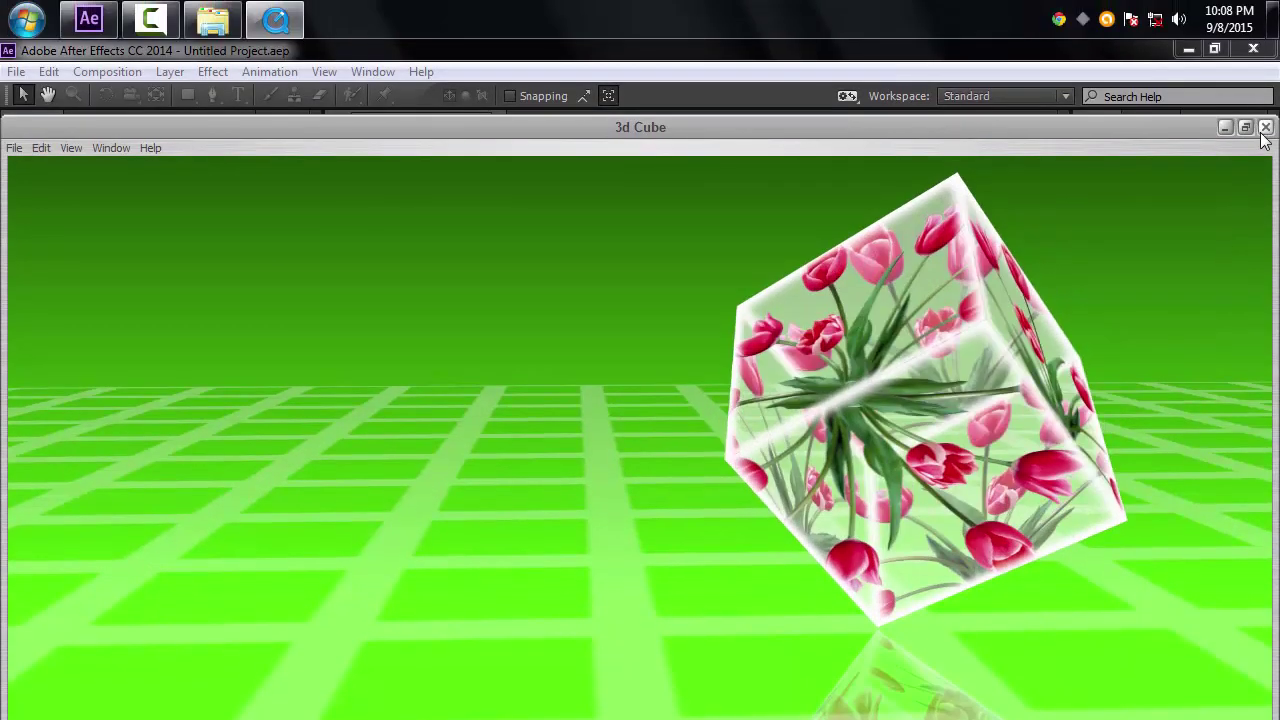
Close the player and create Comp 1 with the HDTV 1080 29.97 preset and a 0;00;03;00 duration
left_click(1265, 128)
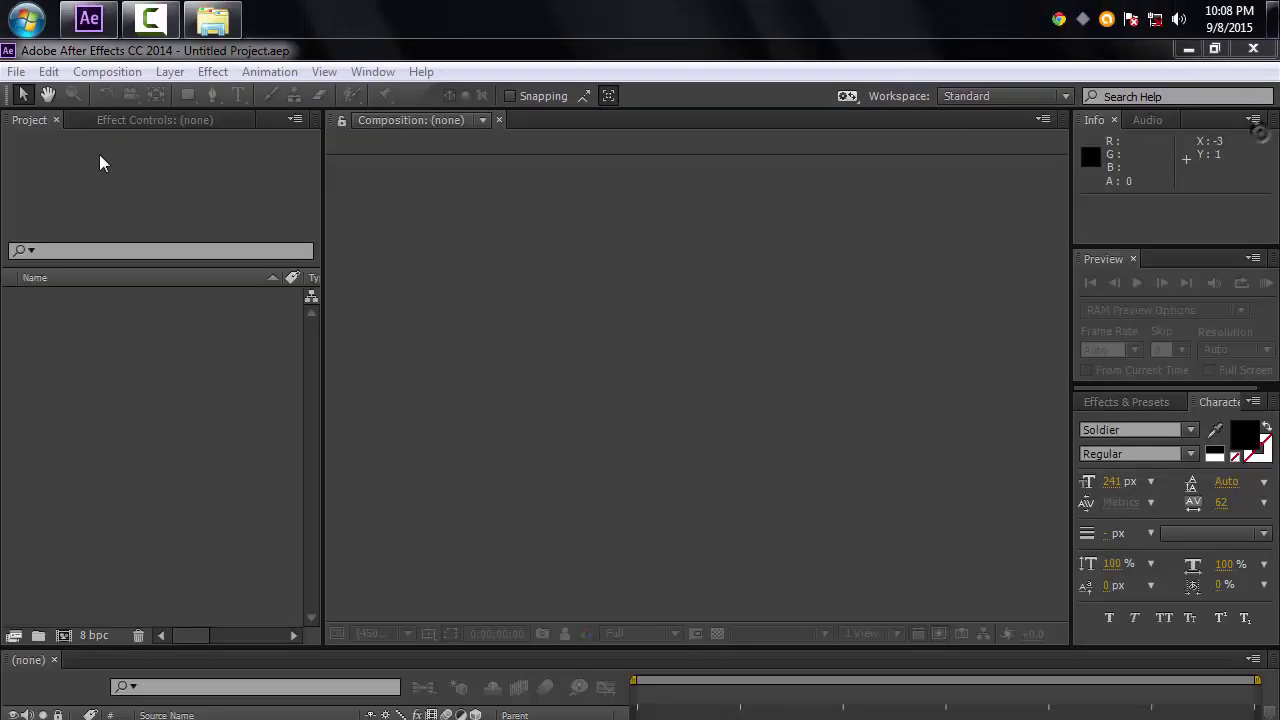
left_click(107, 75)
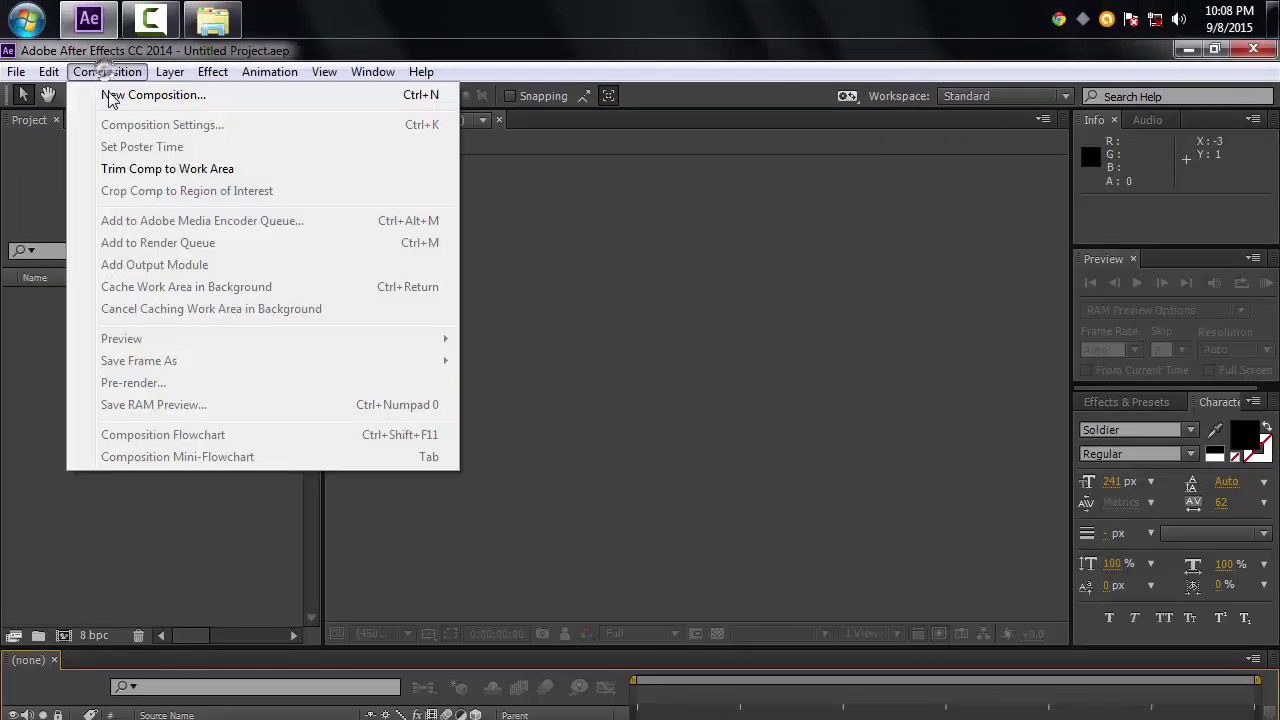
left_click(111, 96)
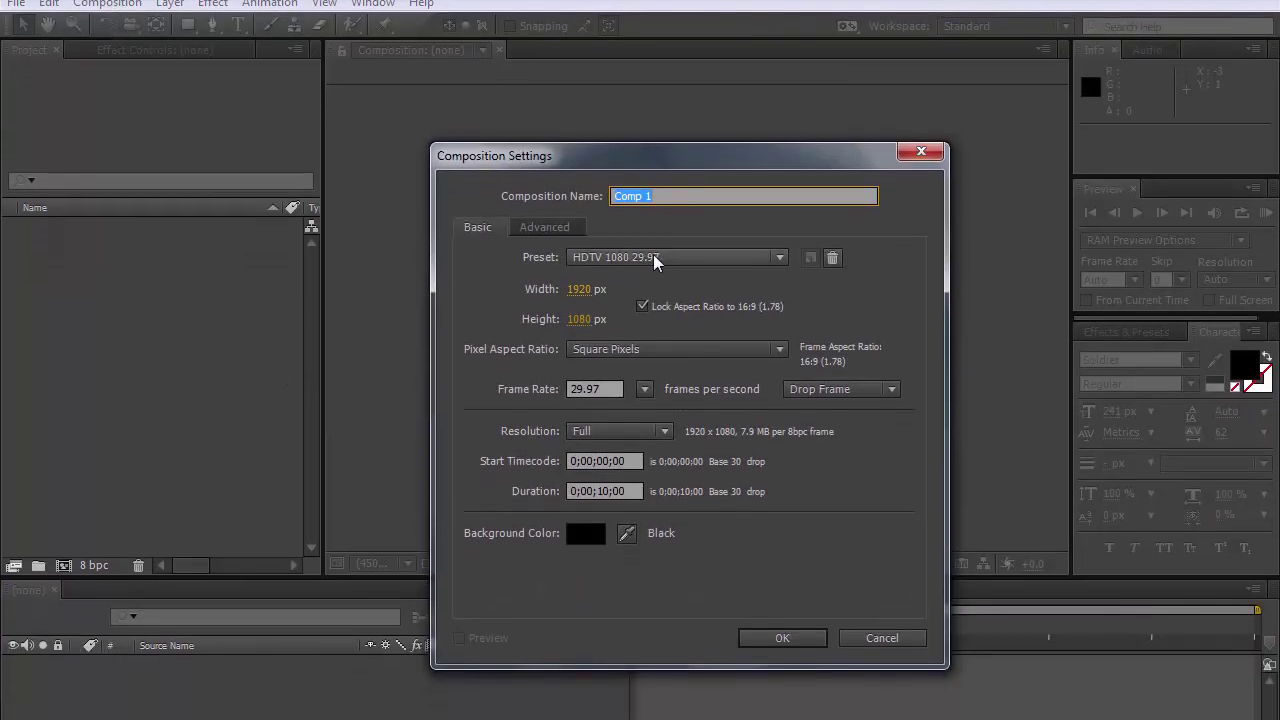
left_click(655, 257)
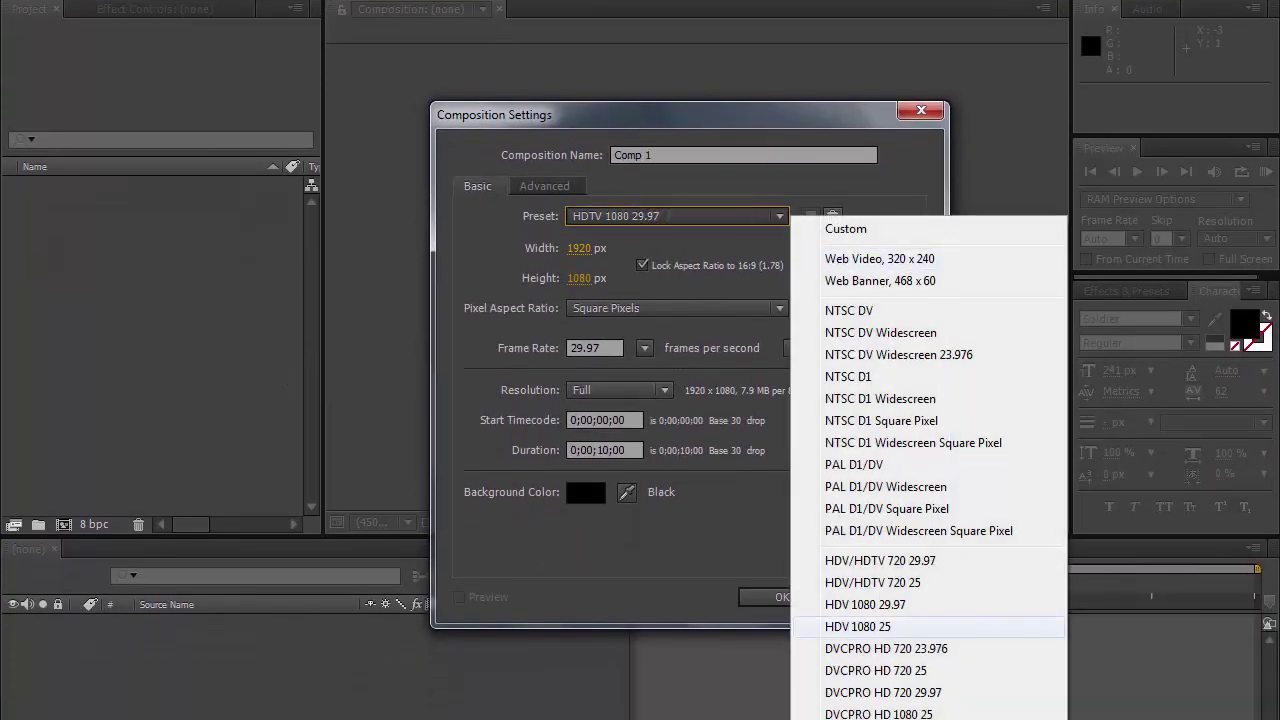
left_click(629, 425)
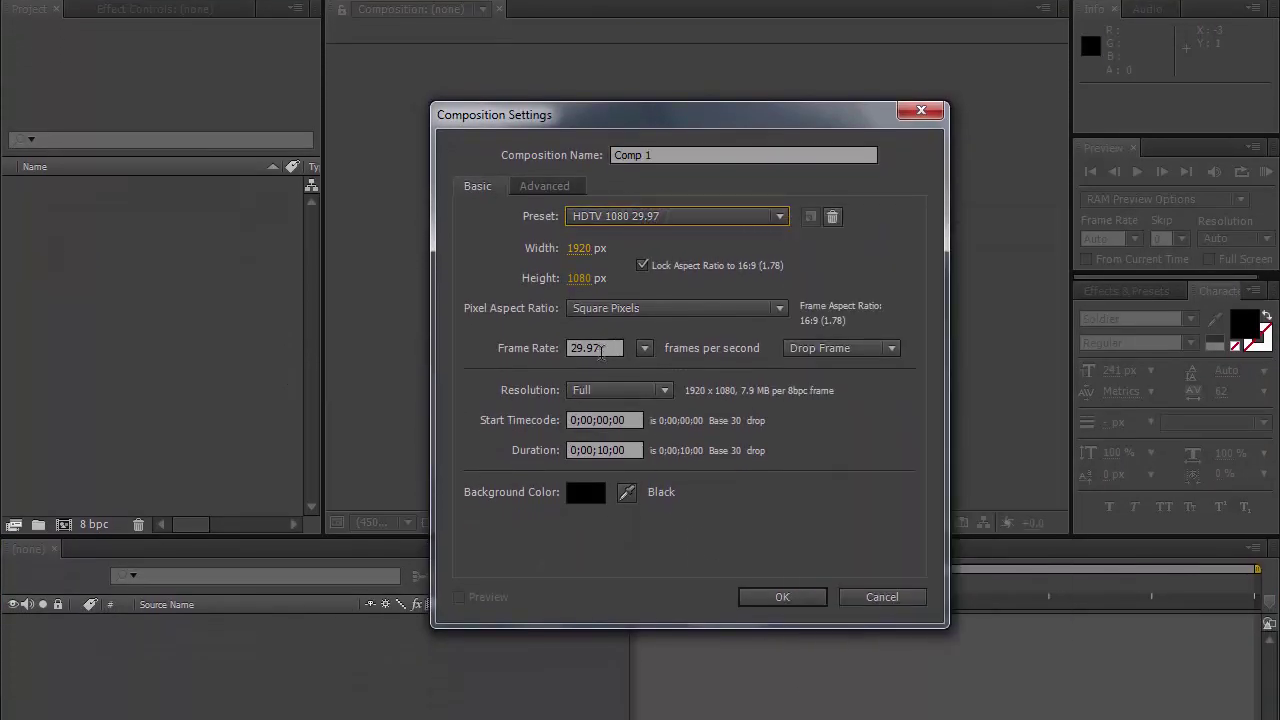
left_click(600, 450)
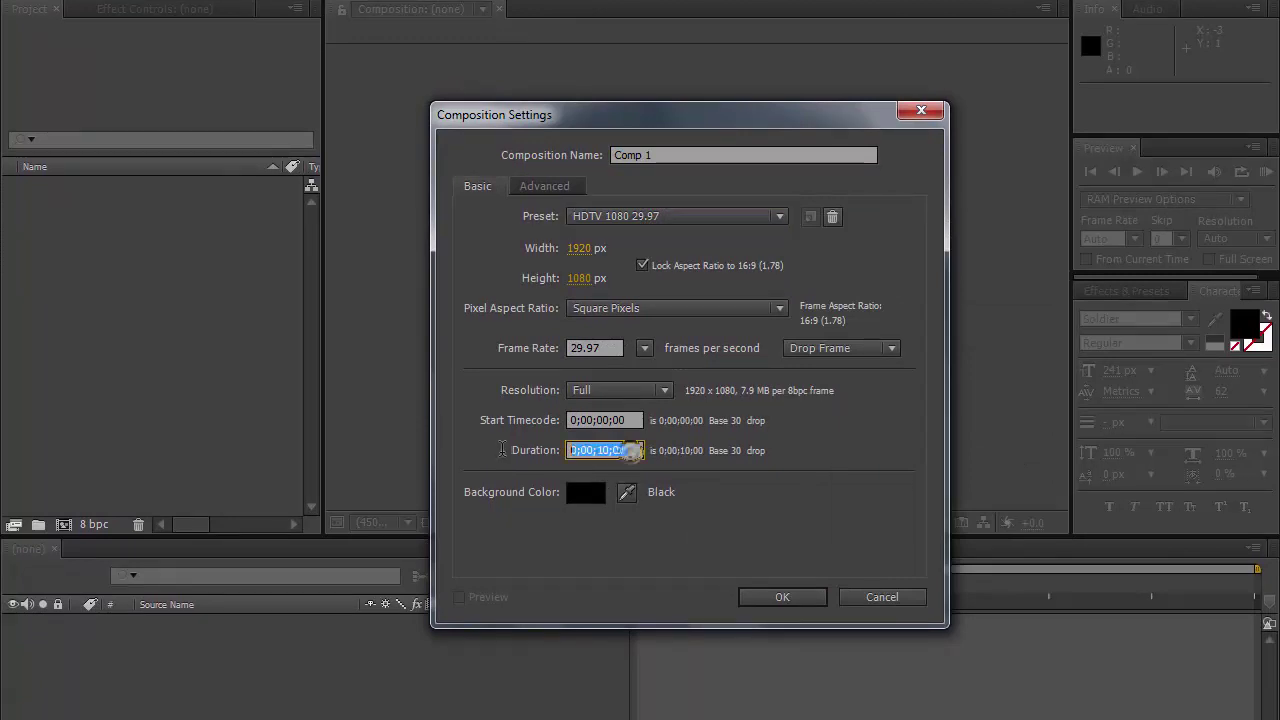
type("03")
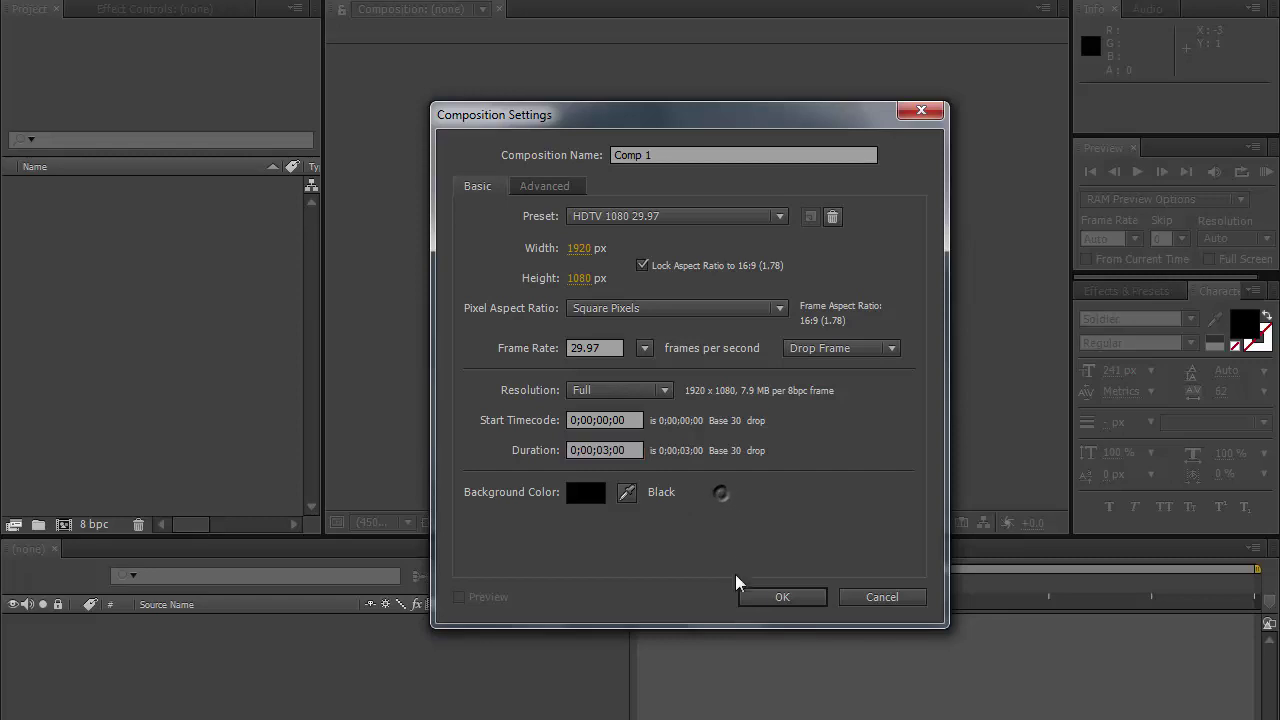
left_click(780, 597)
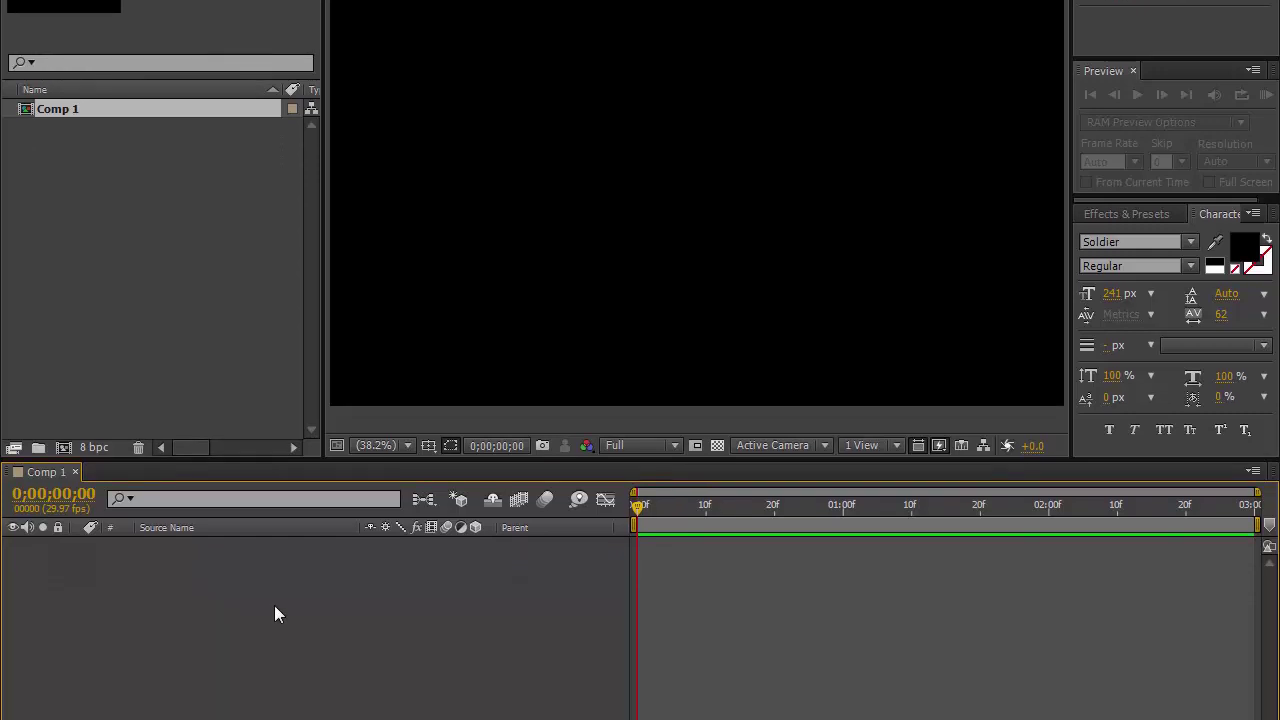
Add a white, comp-size 1920×1080 solid layer named BG
right_click(278, 692)
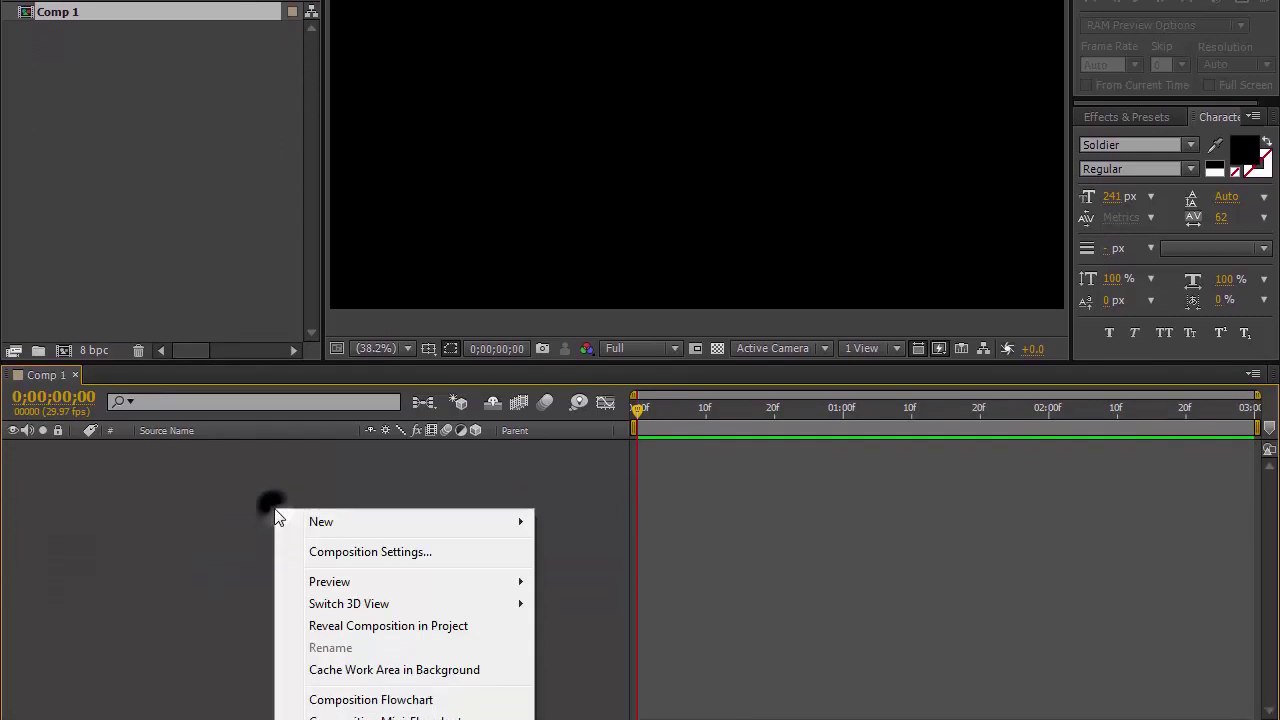
mouse_move(318, 521)
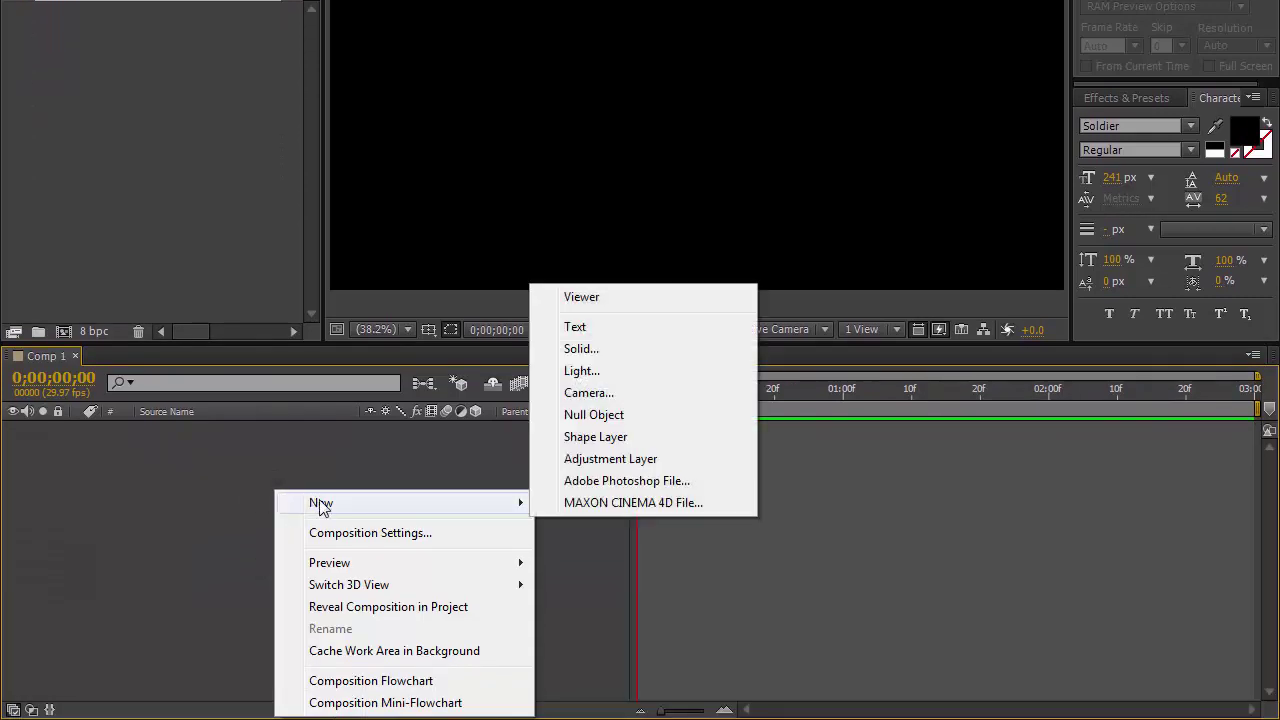
left_click(634, 350)
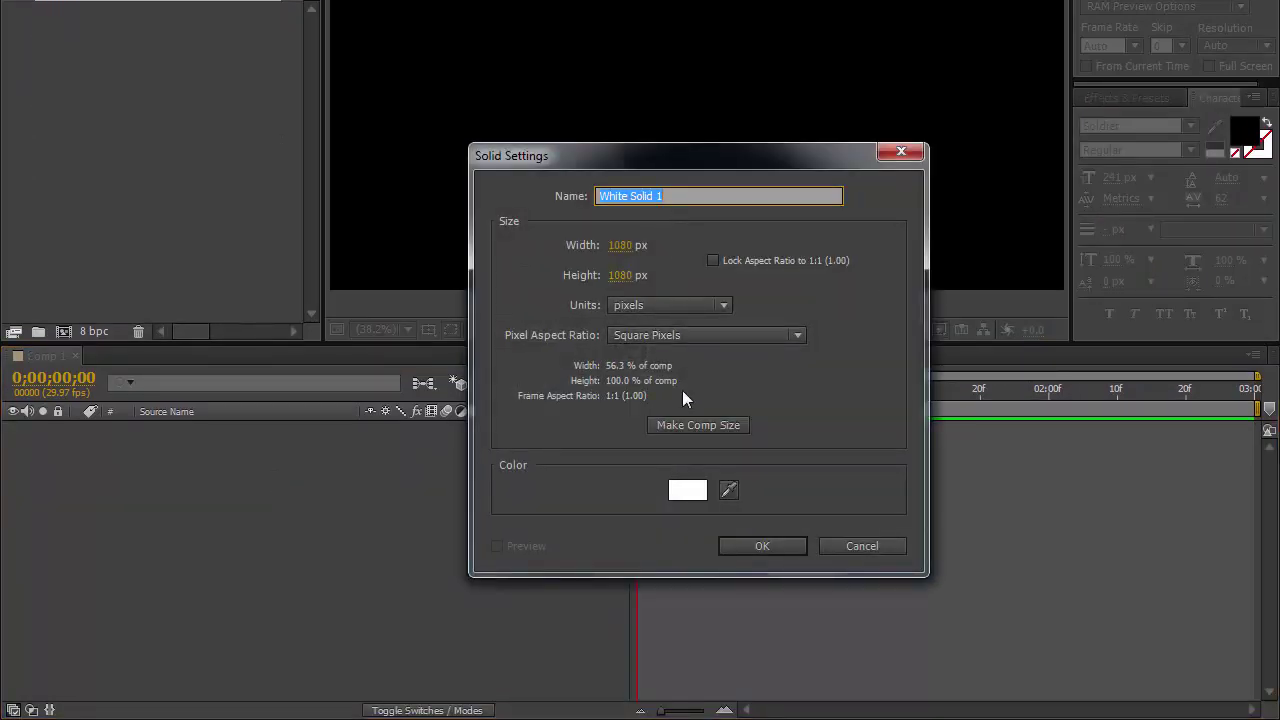
left_click(688, 425)
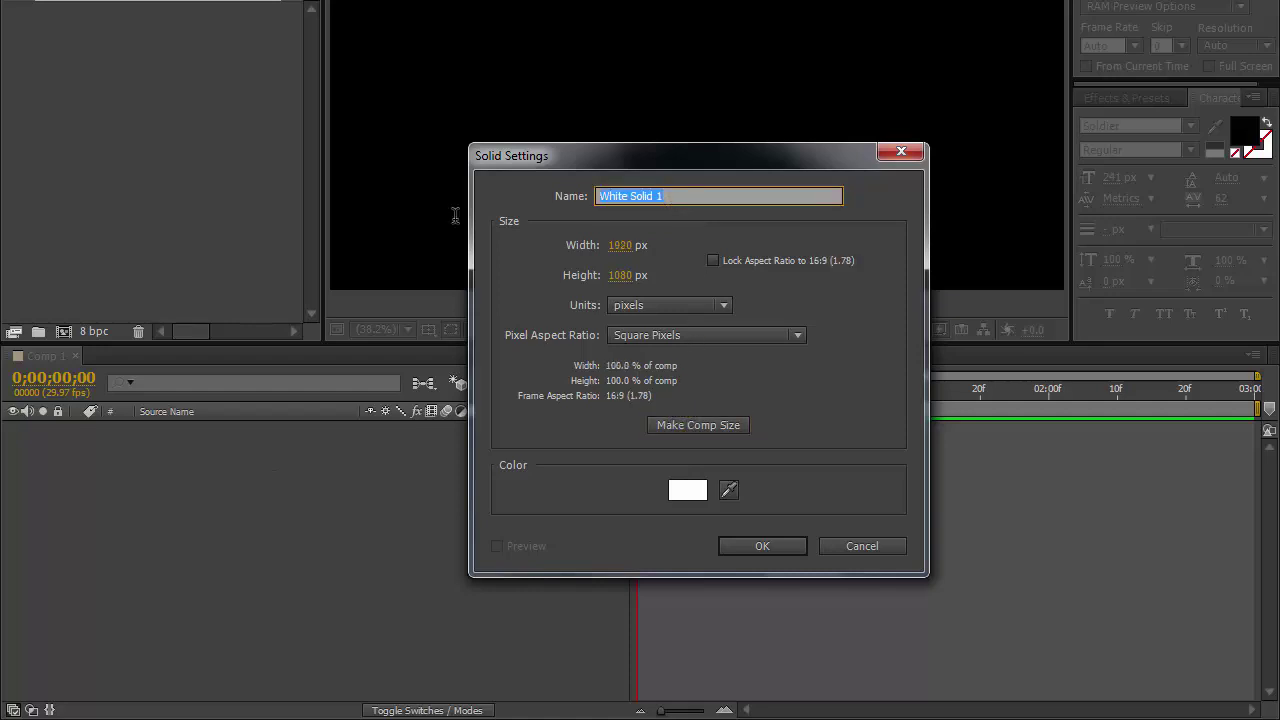
type("BG")
left_click(745, 544)
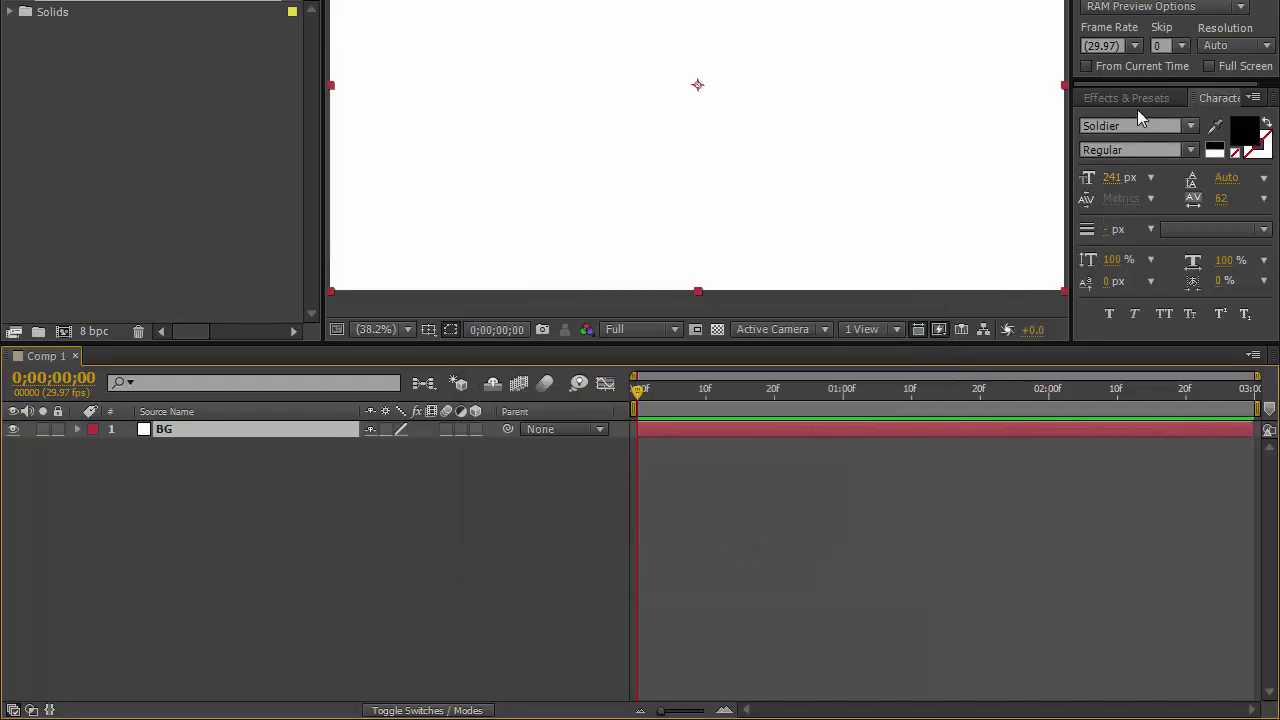
Search Effects & Presets for 'ramp' and apply Gradient Ramp to the BG layer
left_click(1141, 97)
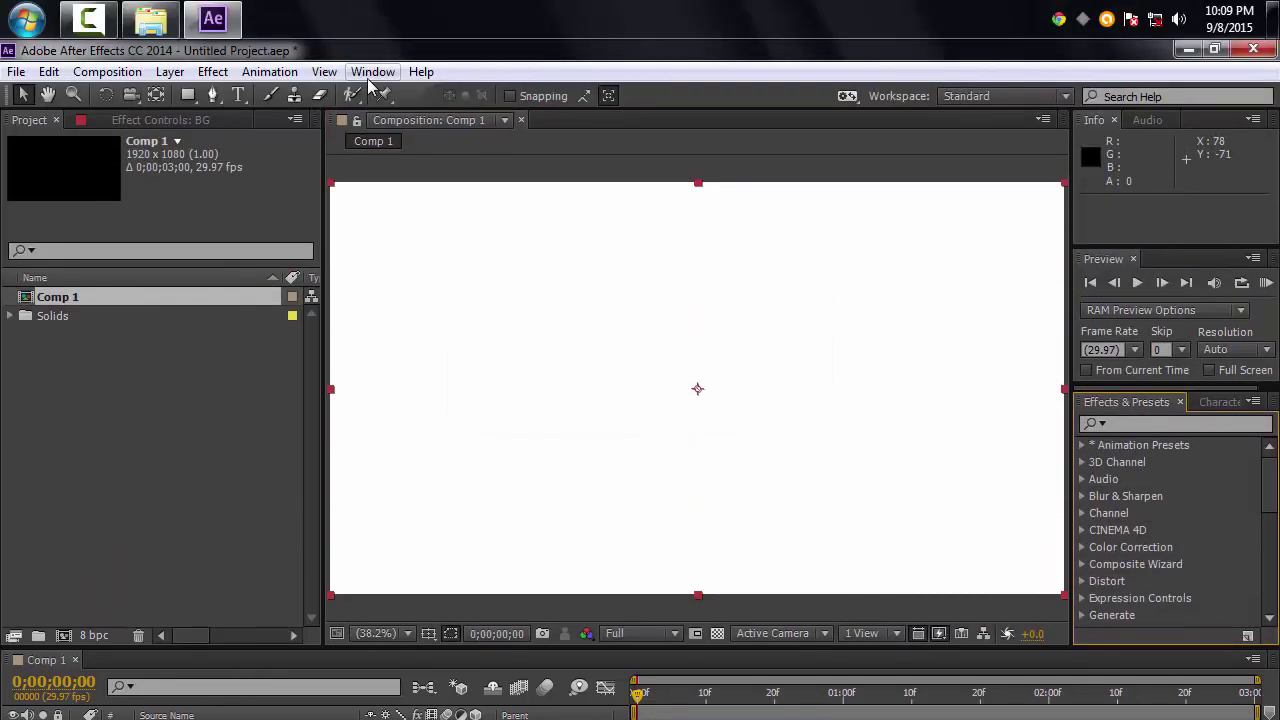
left_click(372, 71)
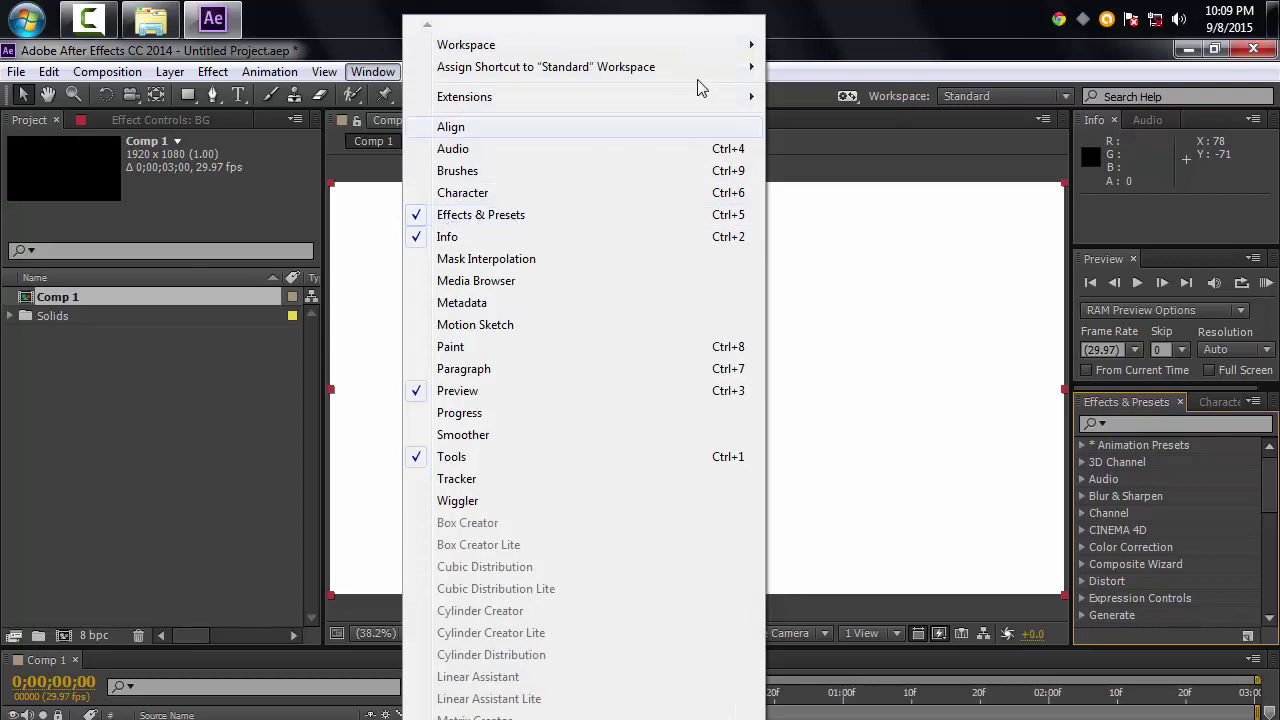
left_click(812, 52)
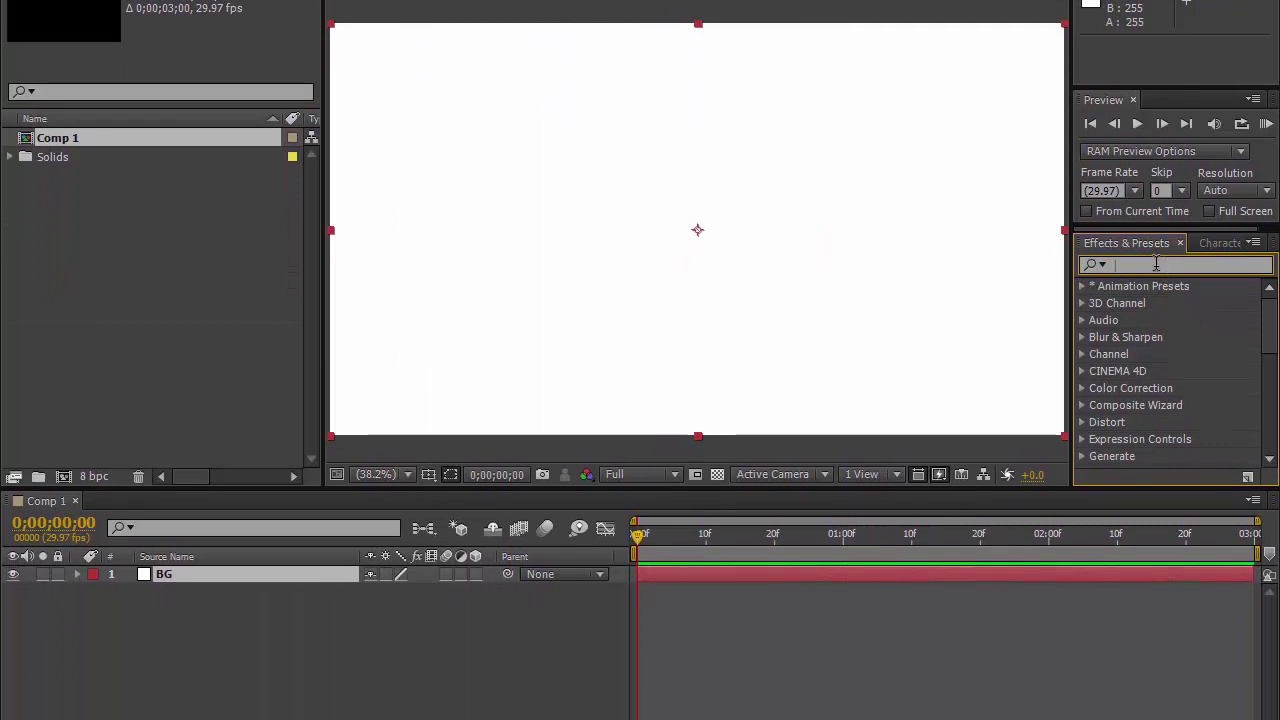
type("ramp")
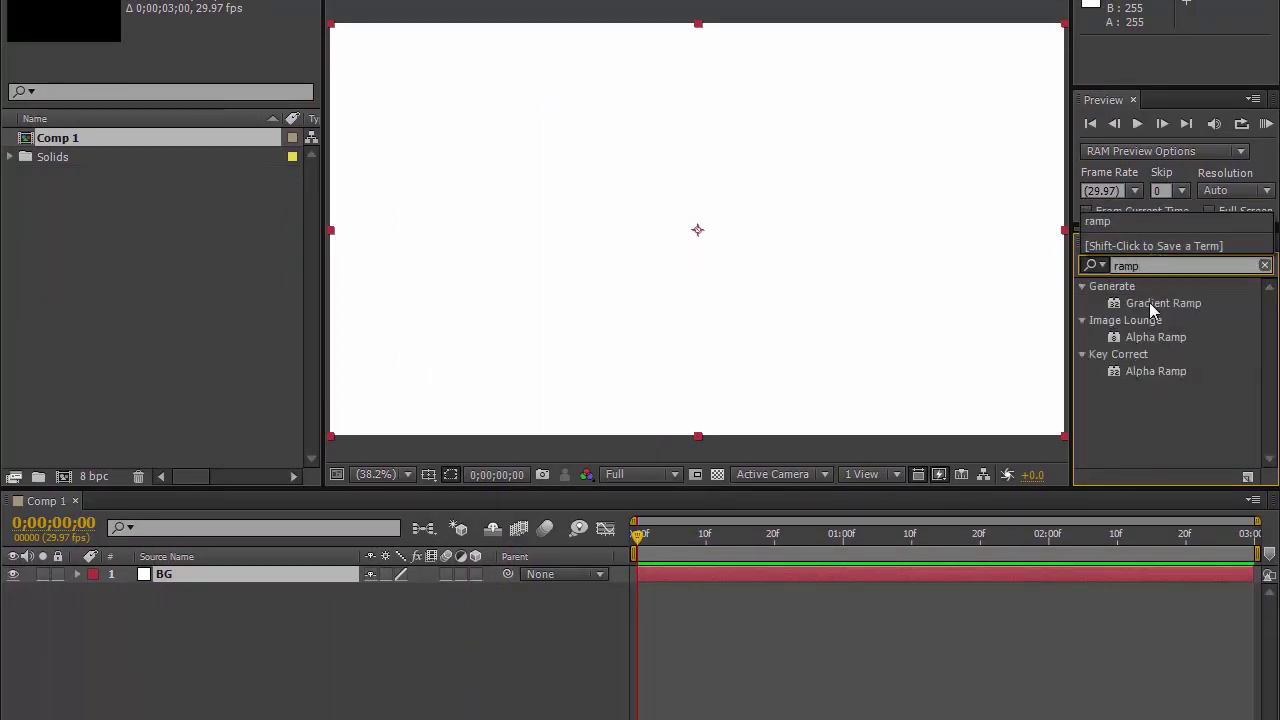
left_click_drag(1149, 302, 229, 574)
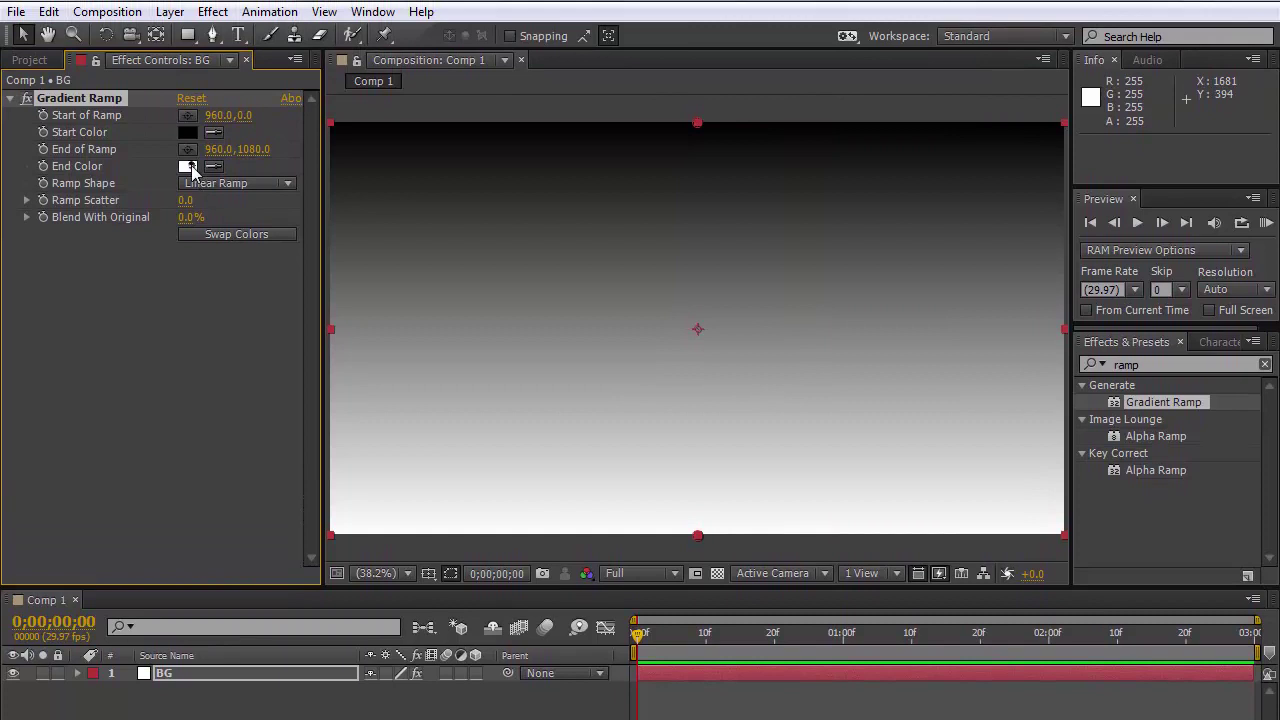
Set the Gradient Ramp's end colour to a bright orange
left_click(188, 166)
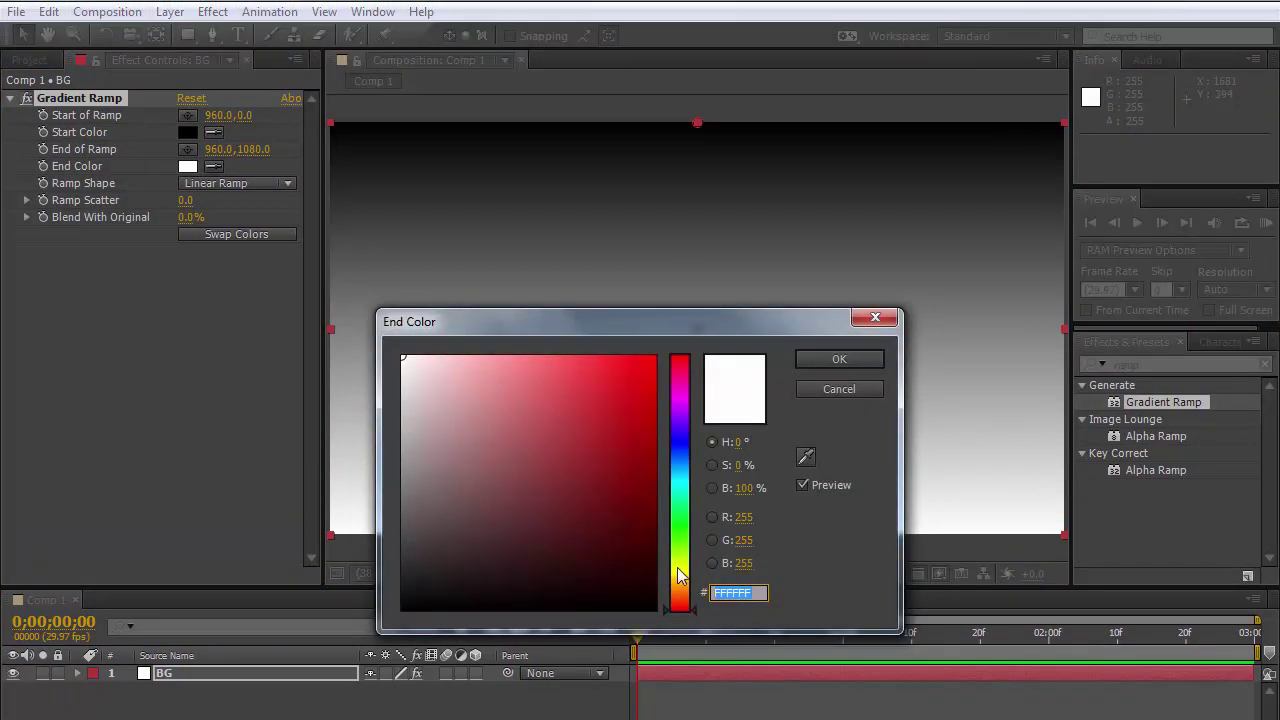
left_click_drag(681, 590, 681, 582)
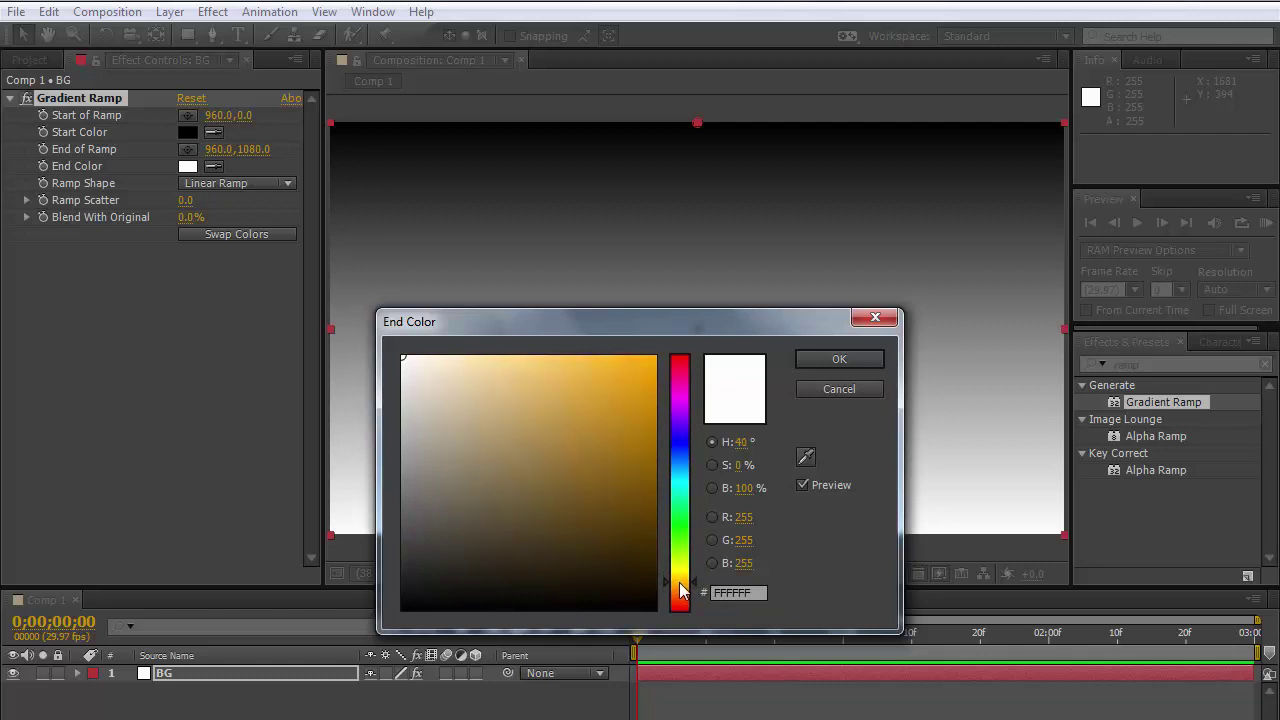
left_click(655, 436)
left_click_drag(662, 422, 667, 406)
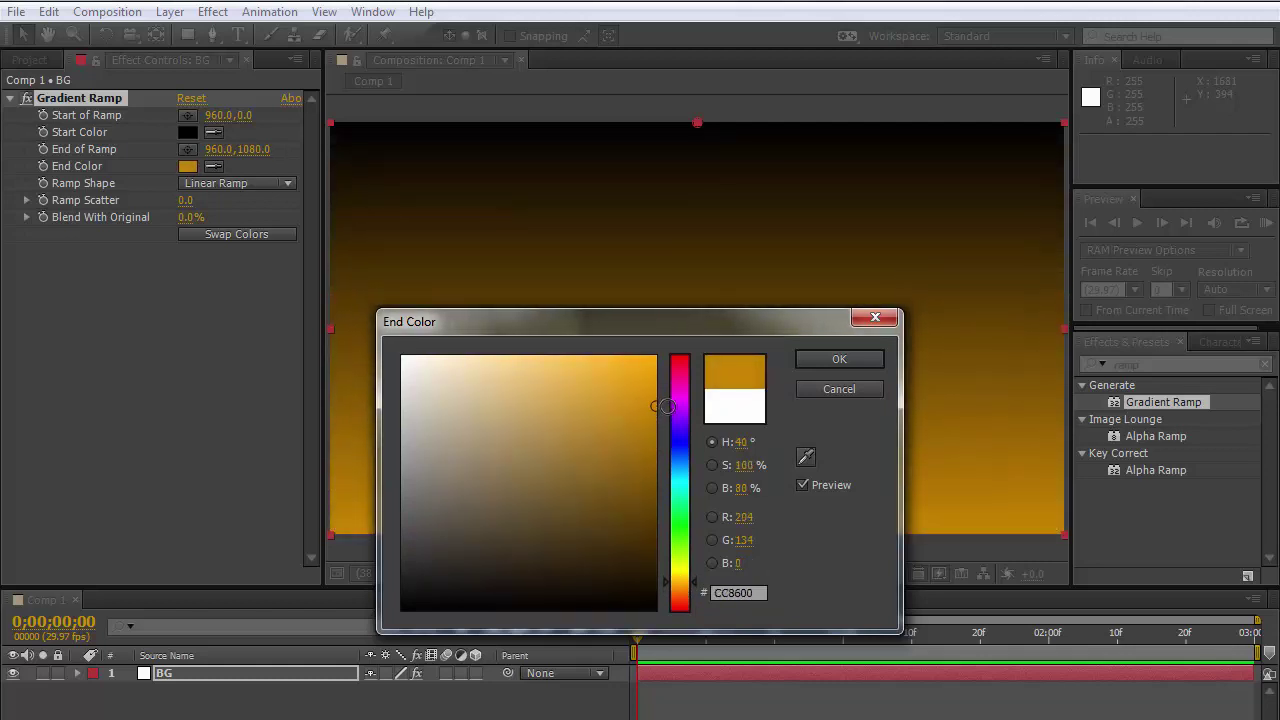
left_click(830, 362)
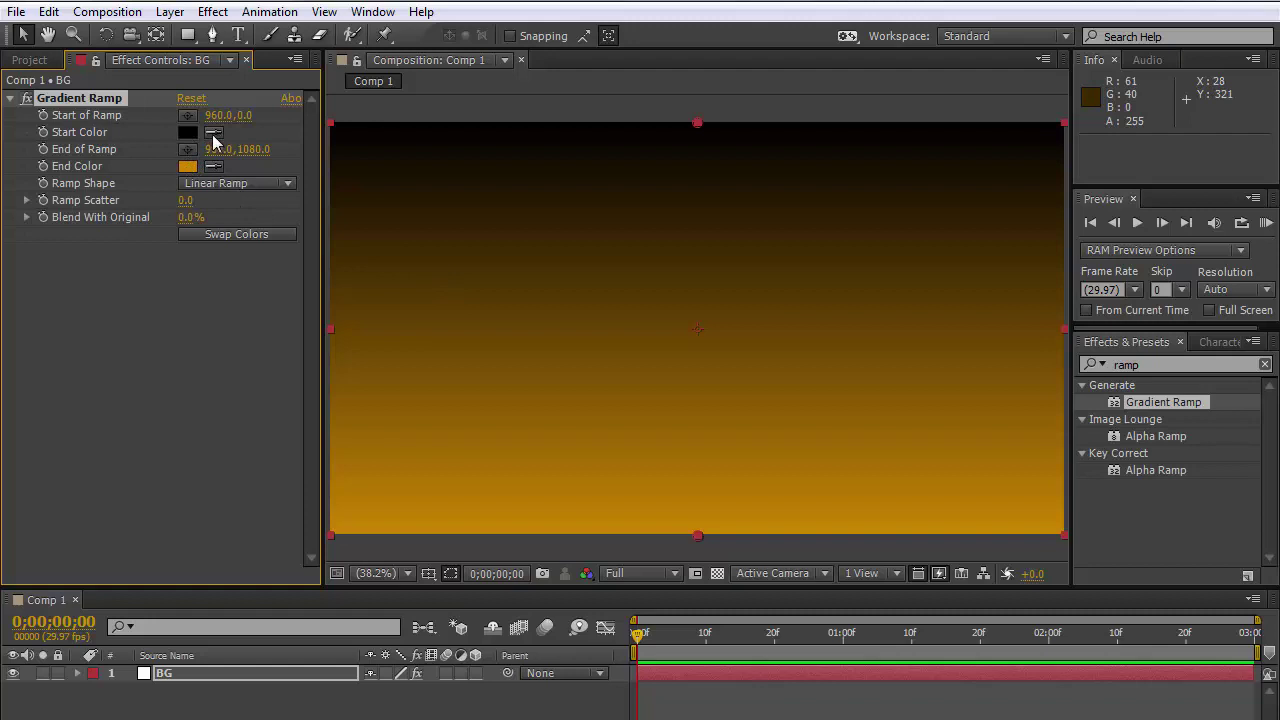
Make the gradient's start colour a deep dark brown
left_click(213, 134)
left_click(186, 168)
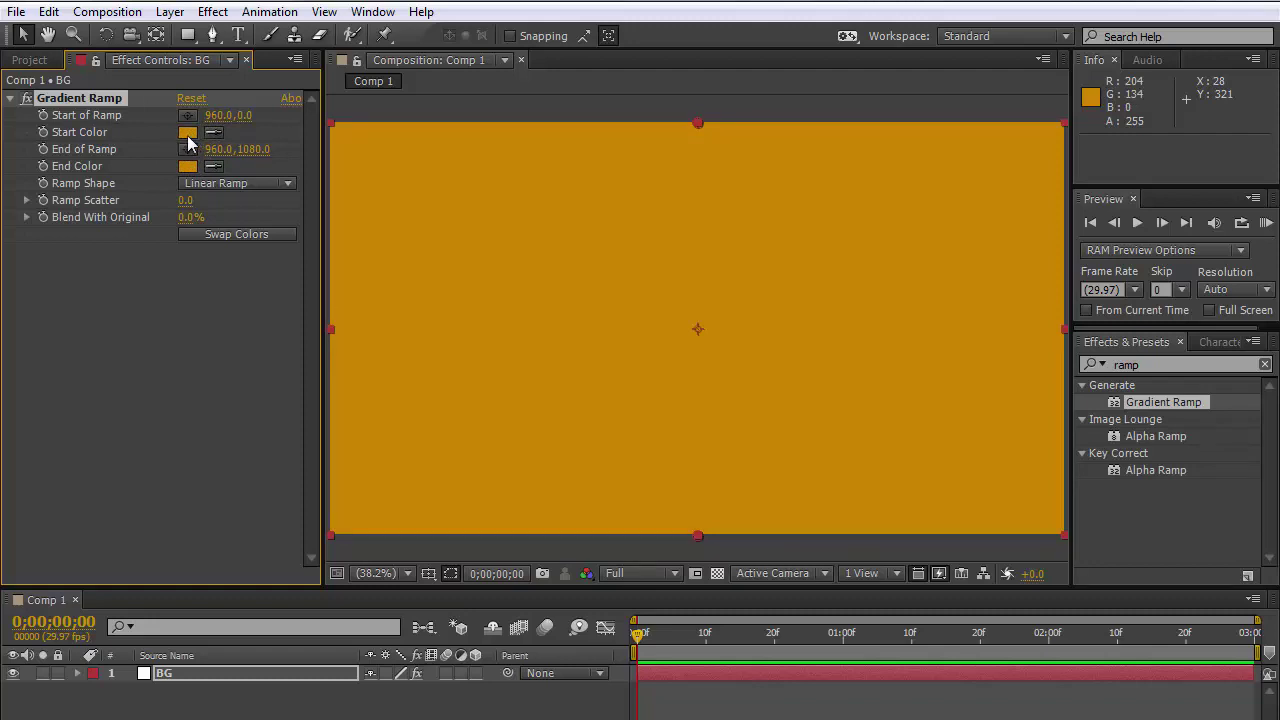
left_click(187, 134)
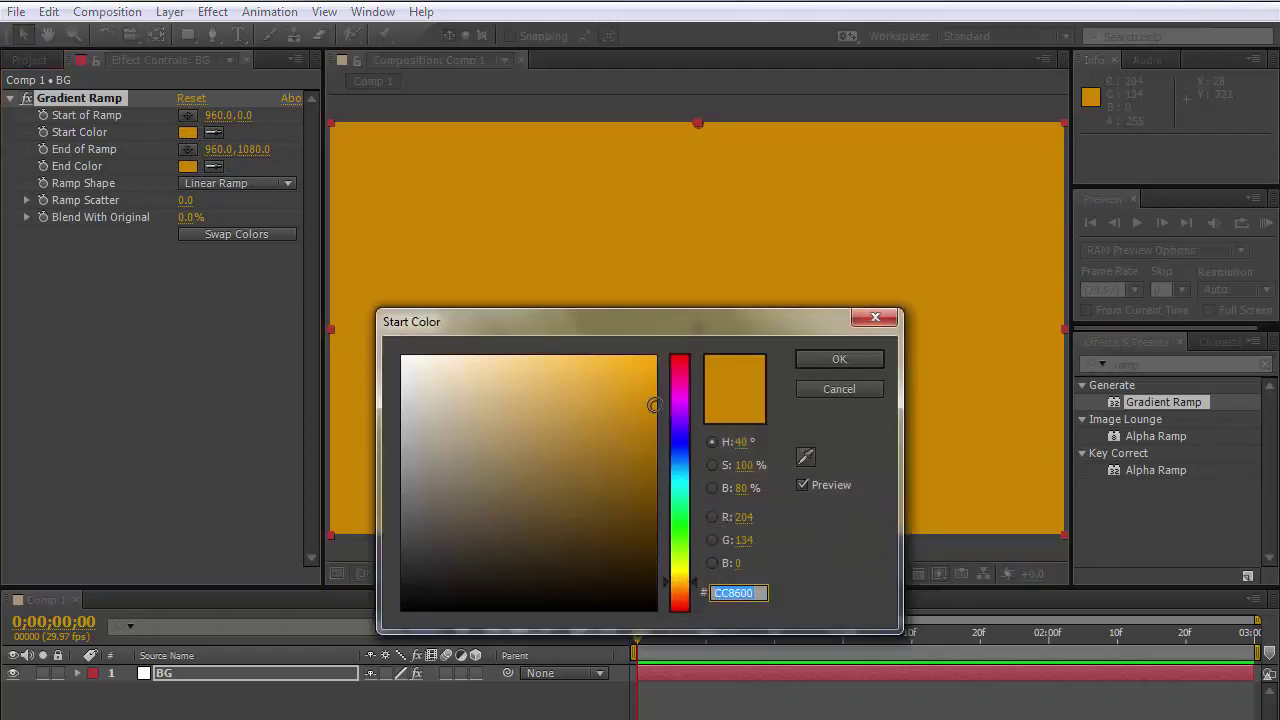
left_click_drag(652, 410, 673, 515)
left_click(836, 360)
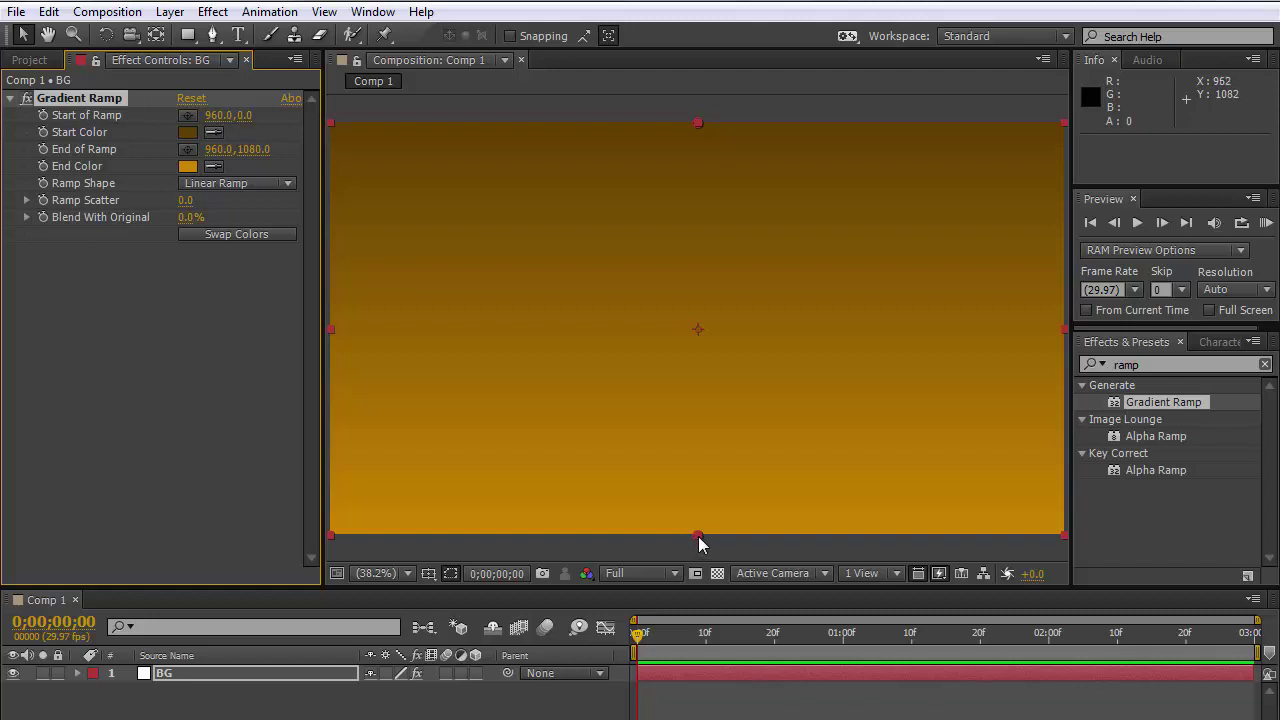
Raise the End of Ramp point to 960.0, 658.9 and reselect BG
left_click_drag(698, 537, 711, 376)
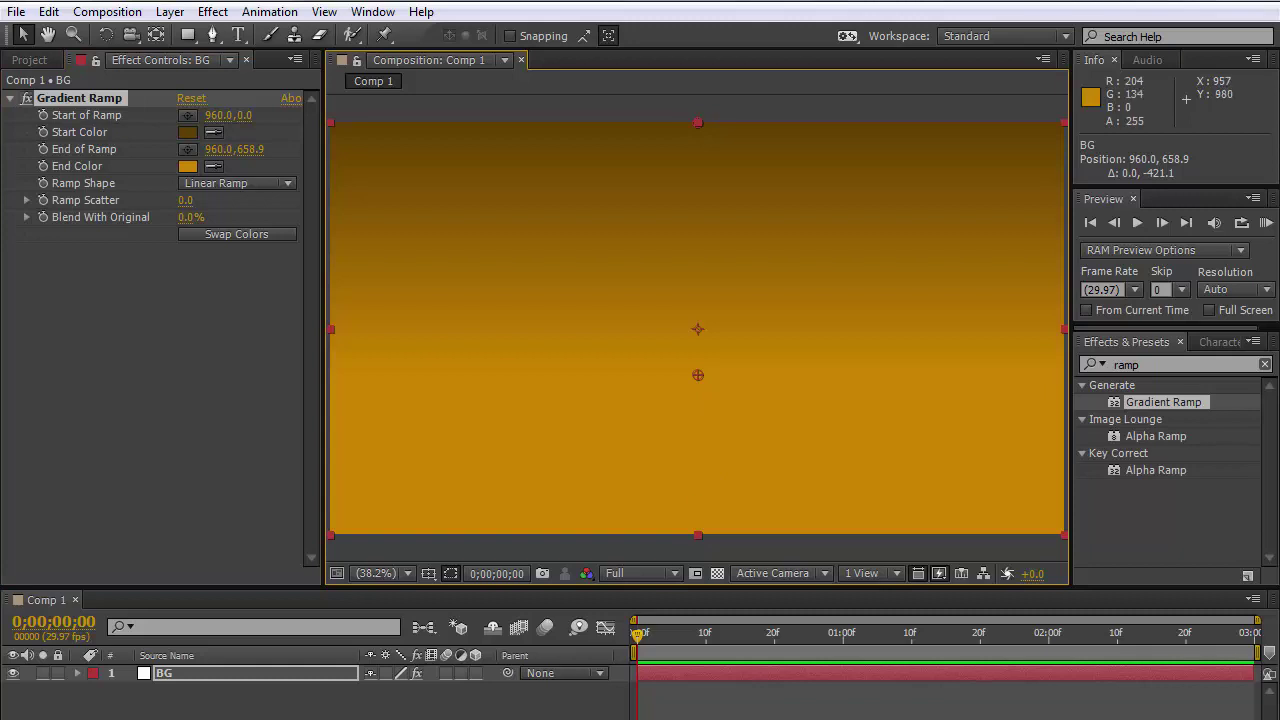
left_click(660, 554)
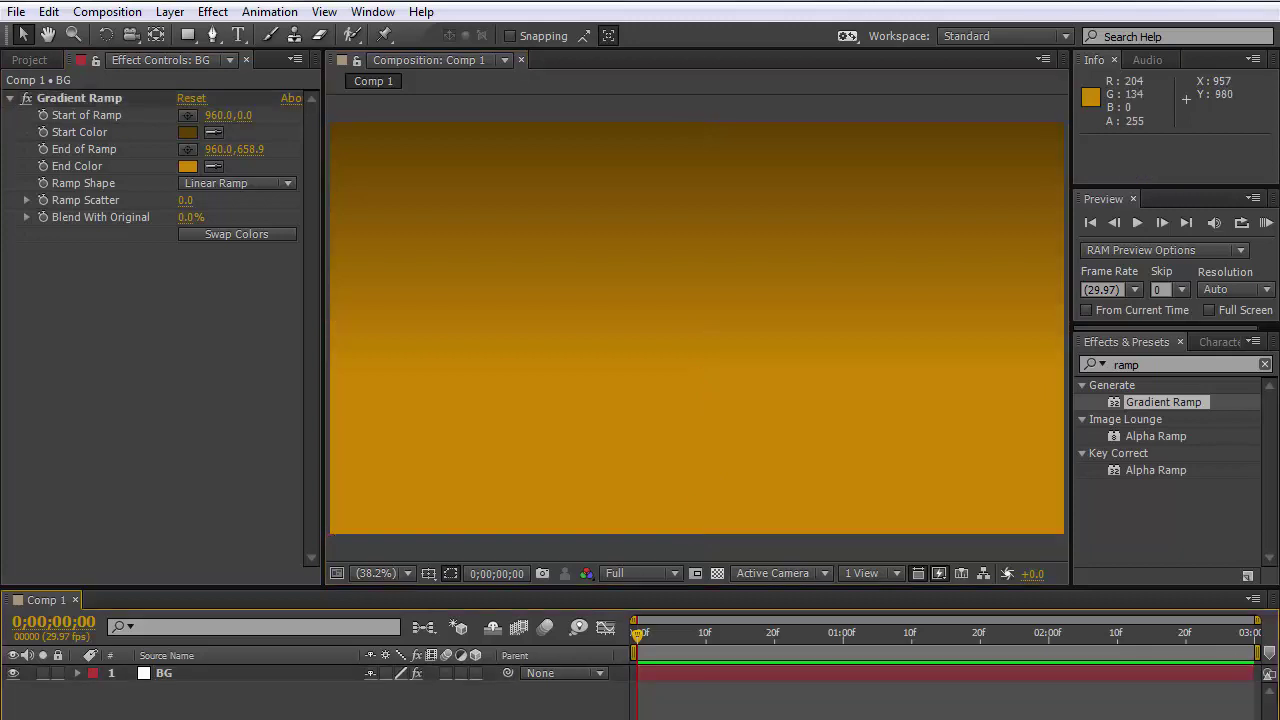
left_click(208, 673)
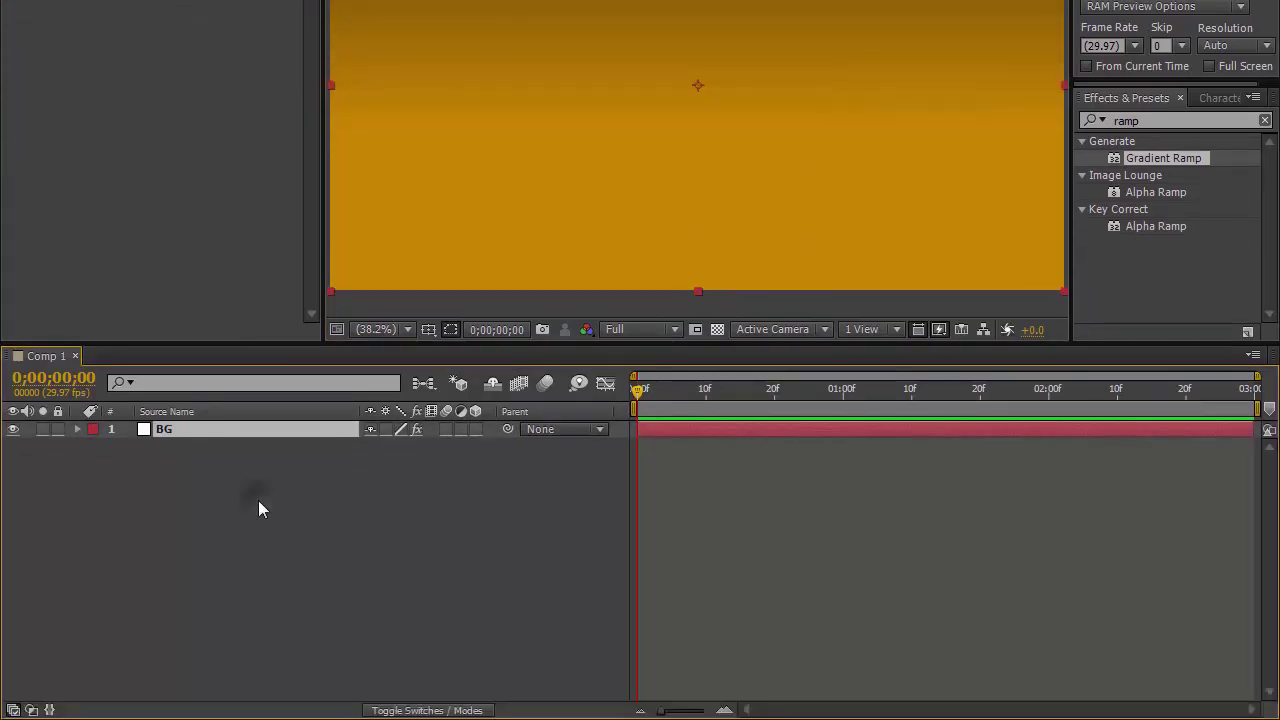
Add a white, comp-size 1920×1080 solid named Floor above the BG layer
right_click(257, 498)
mouse_move(313, 290)
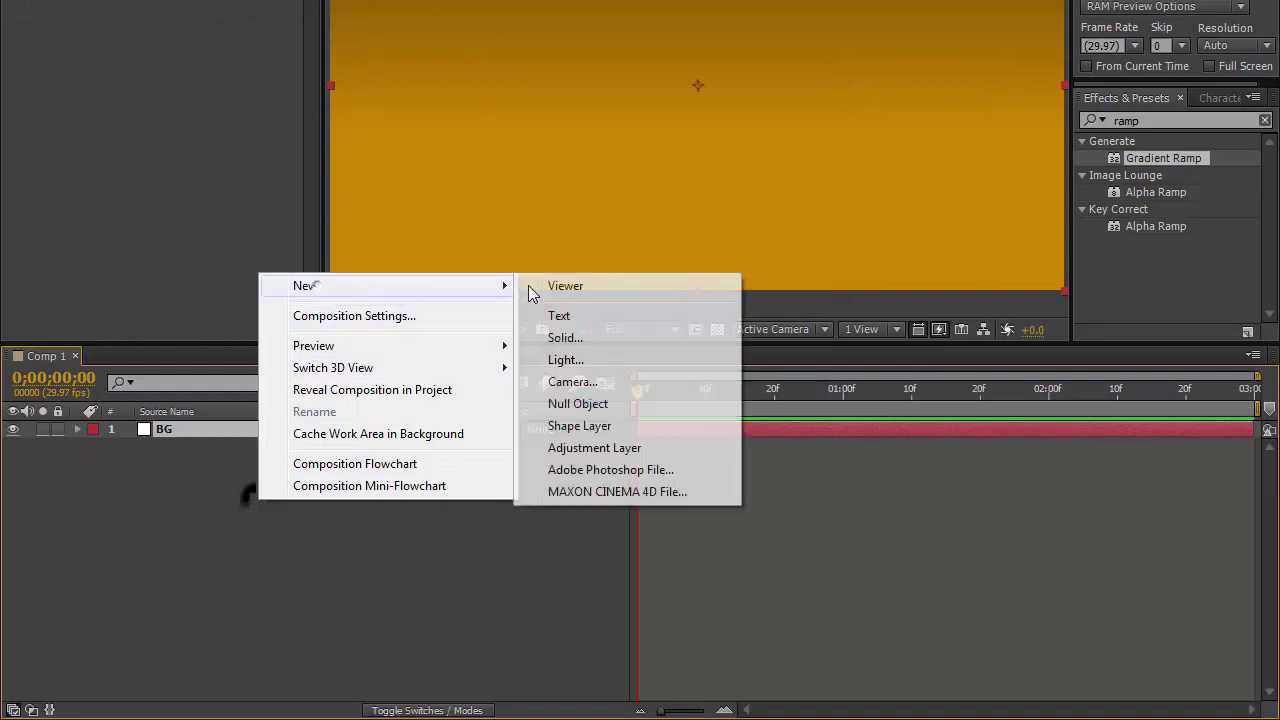
left_click(562, 340)
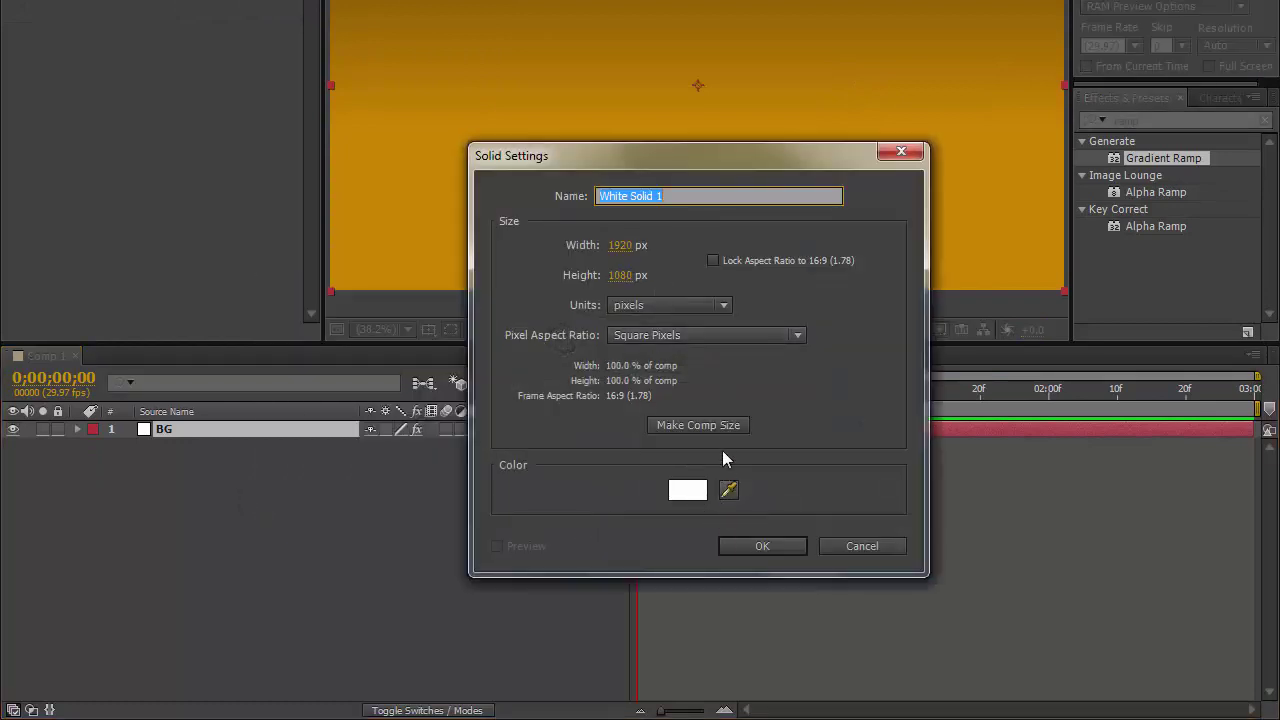
left_click(712, 424)
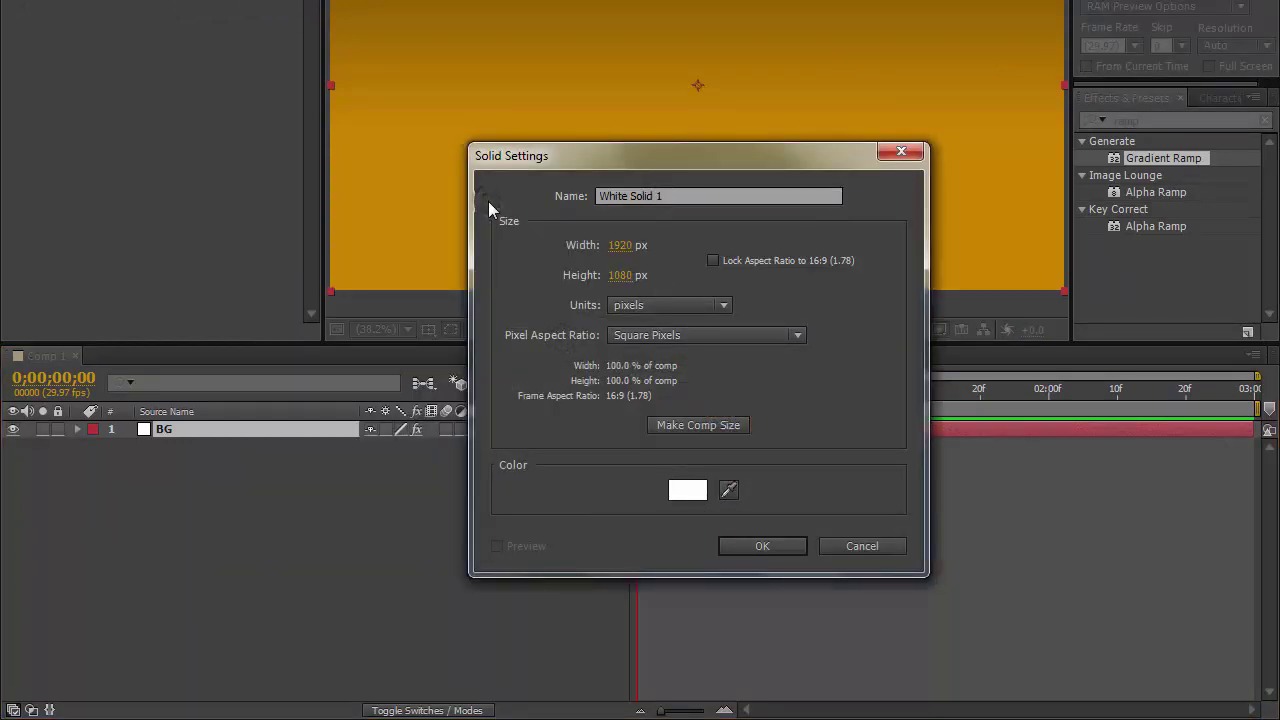
triple_click(682, 196)
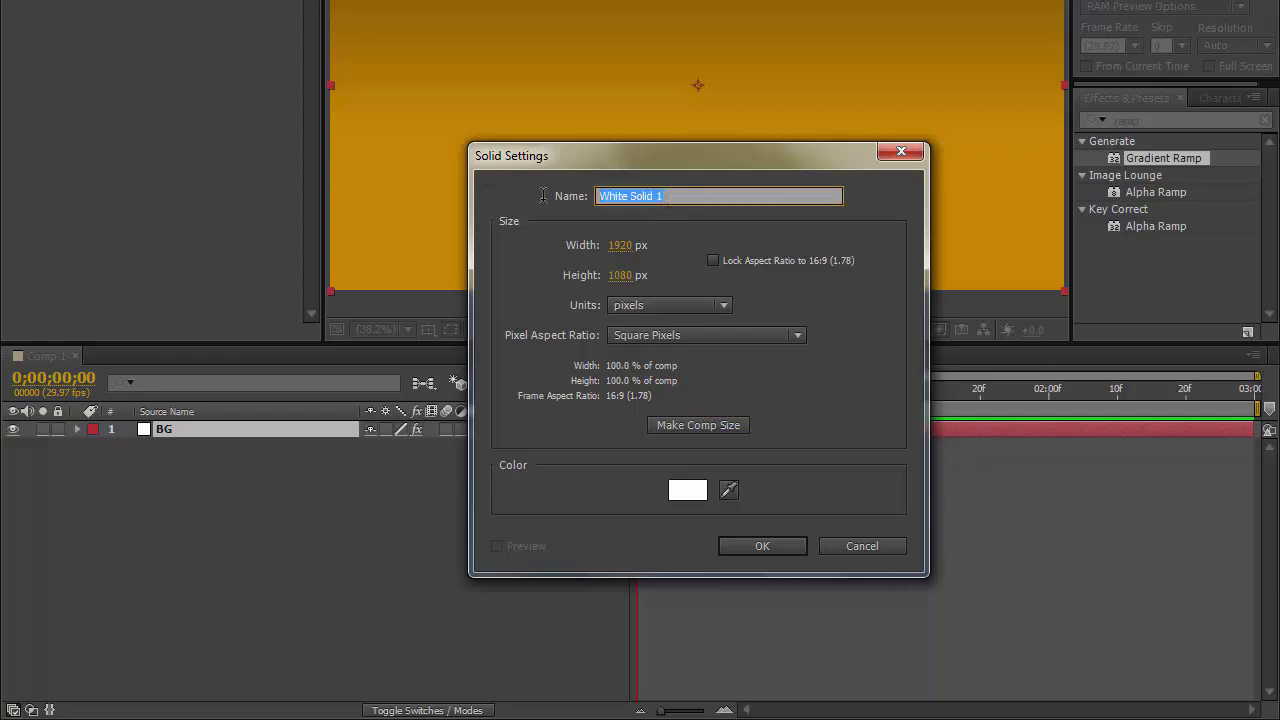
type("Floor")
left_click(761, 548)
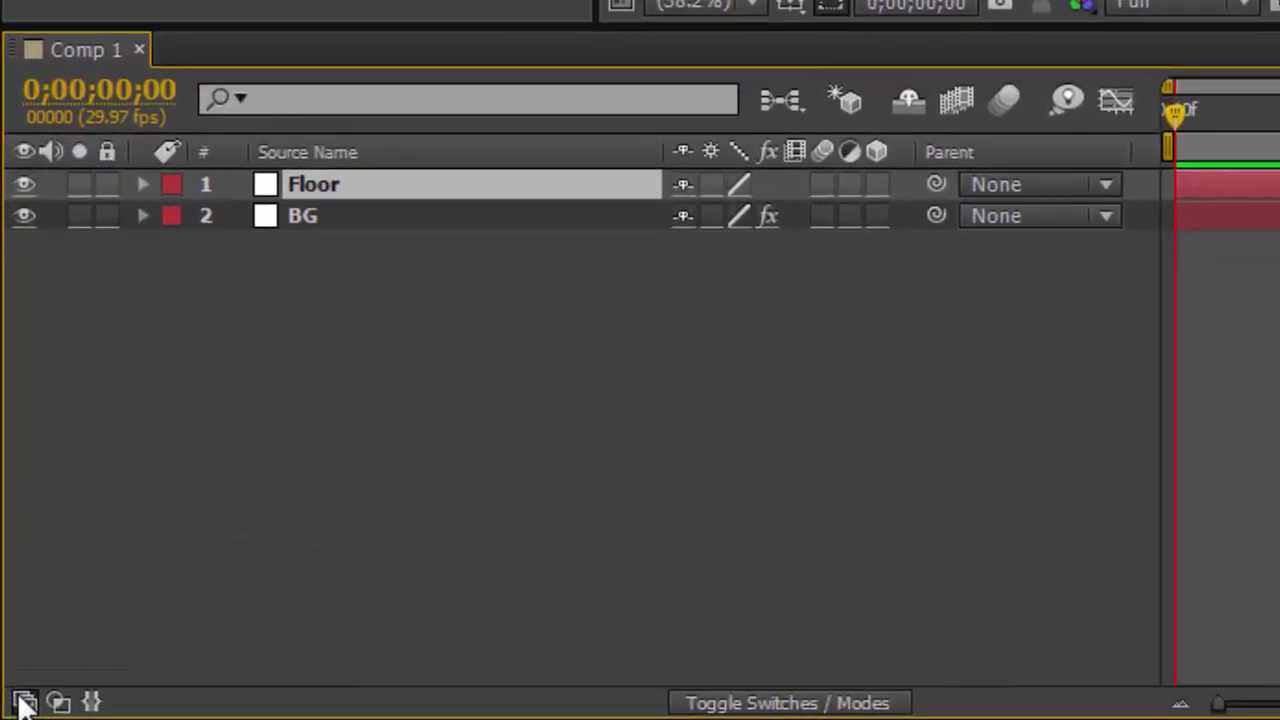
left_click(24, 701)
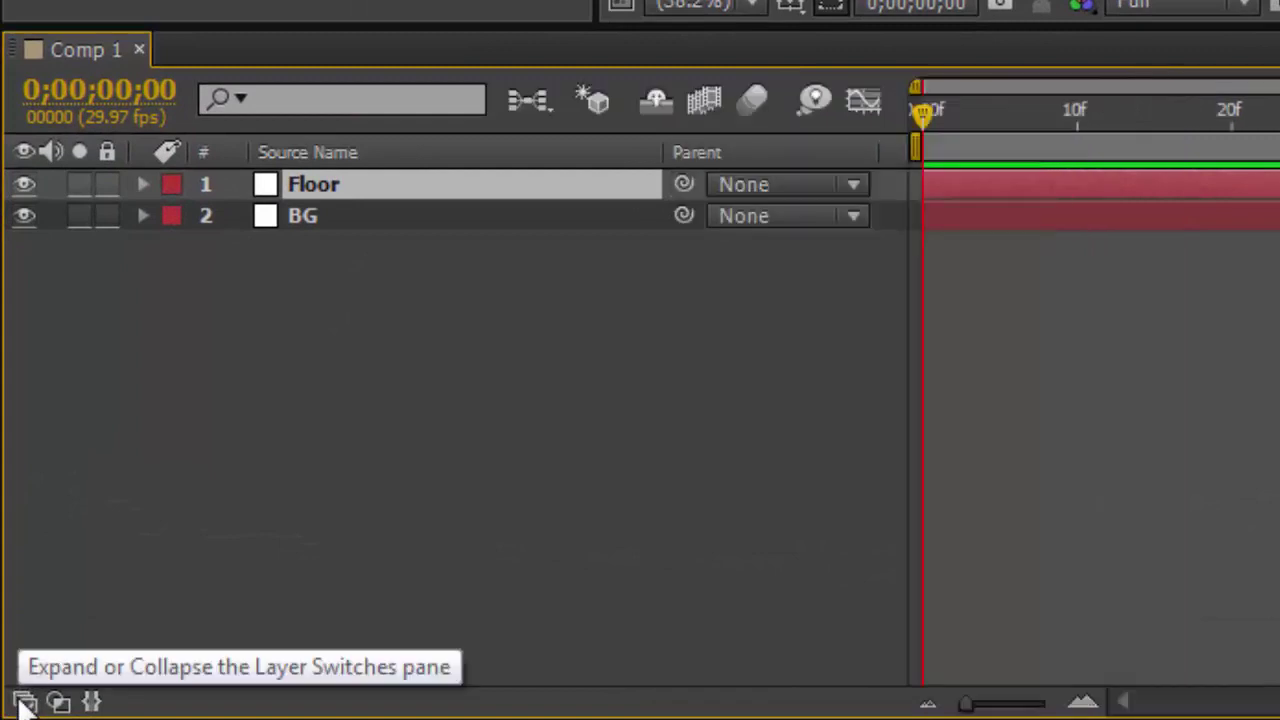
left_click(24, 701)
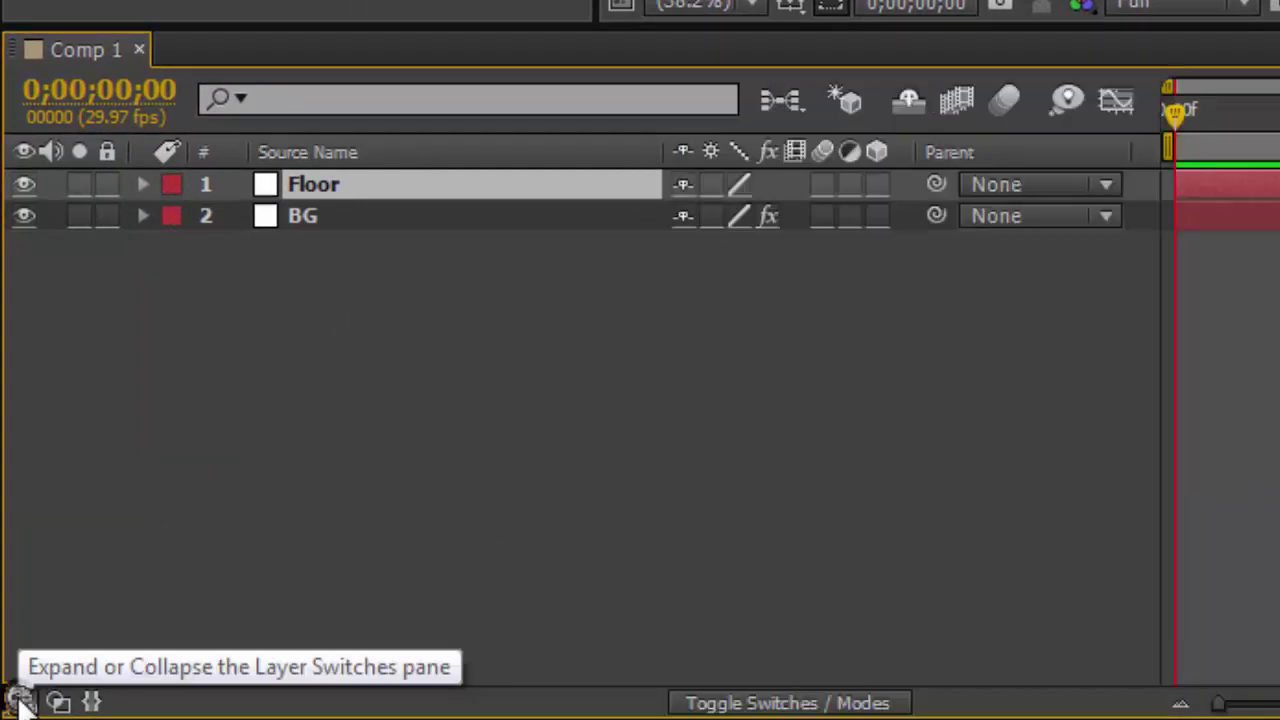
Make Floor a 3D layer and set its X Rotation to +90° so it lies flat
left_click(876, 186)
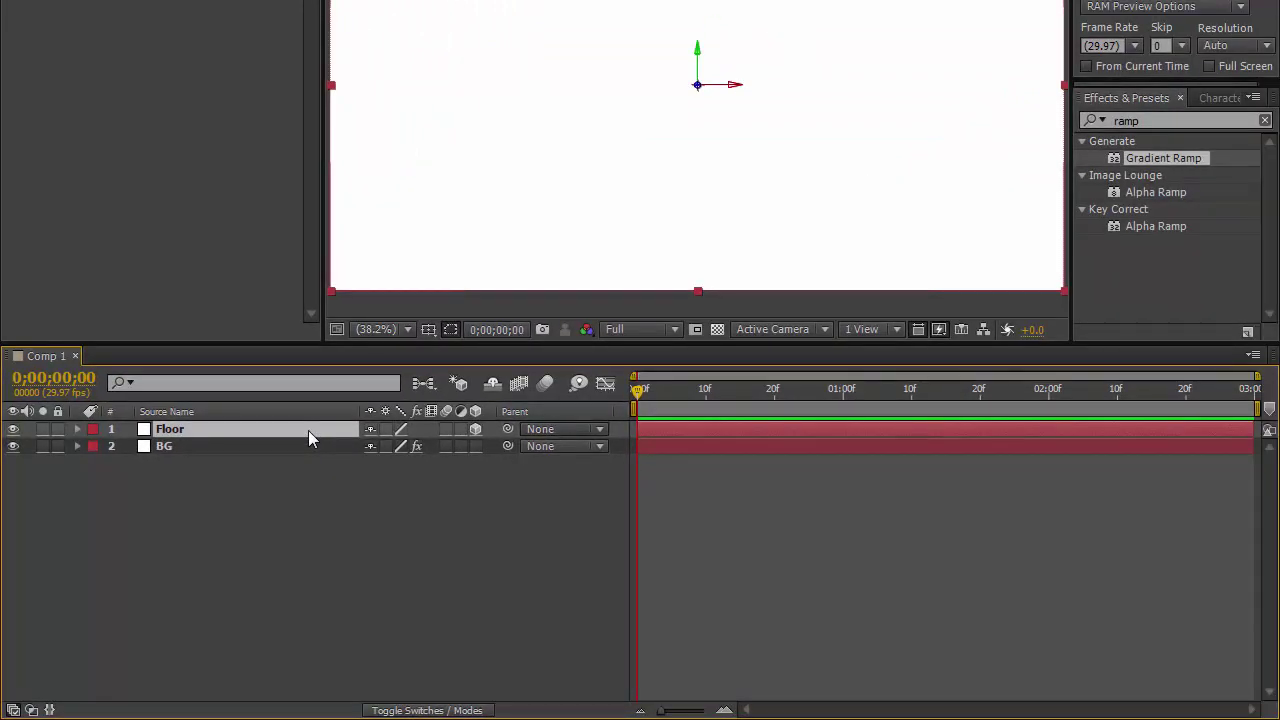
key("r")
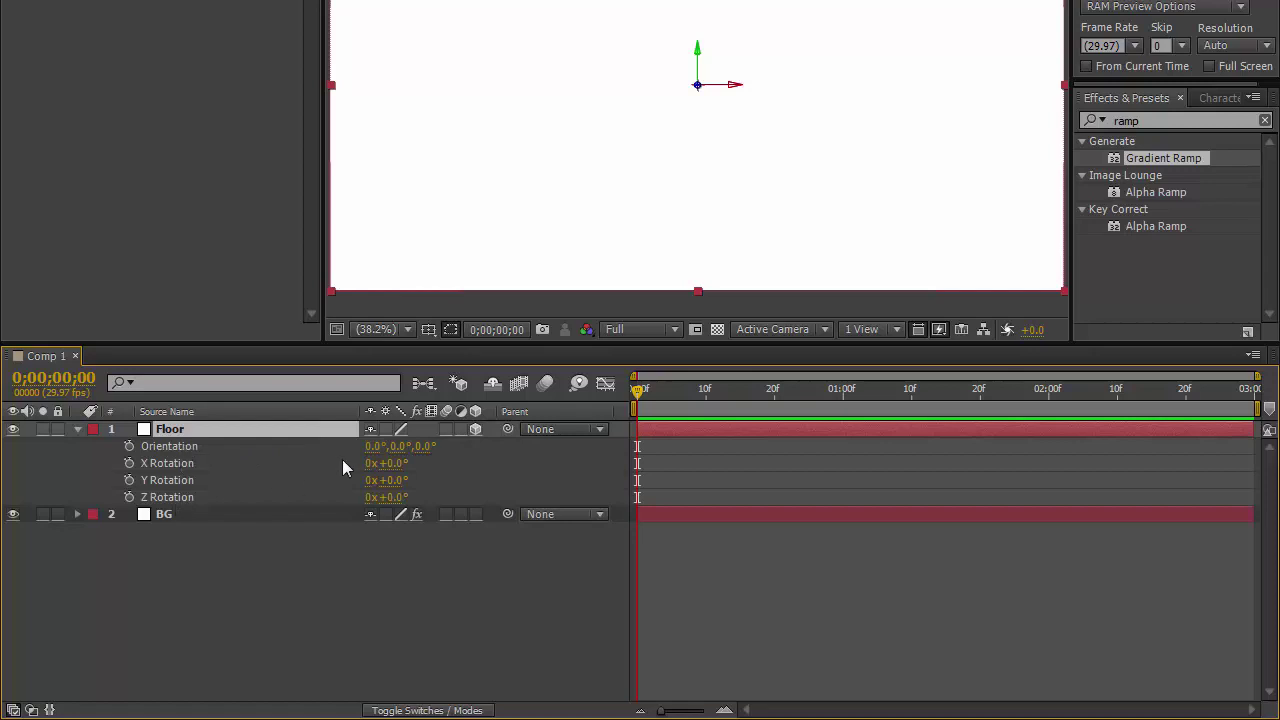
left_click(397, 463)
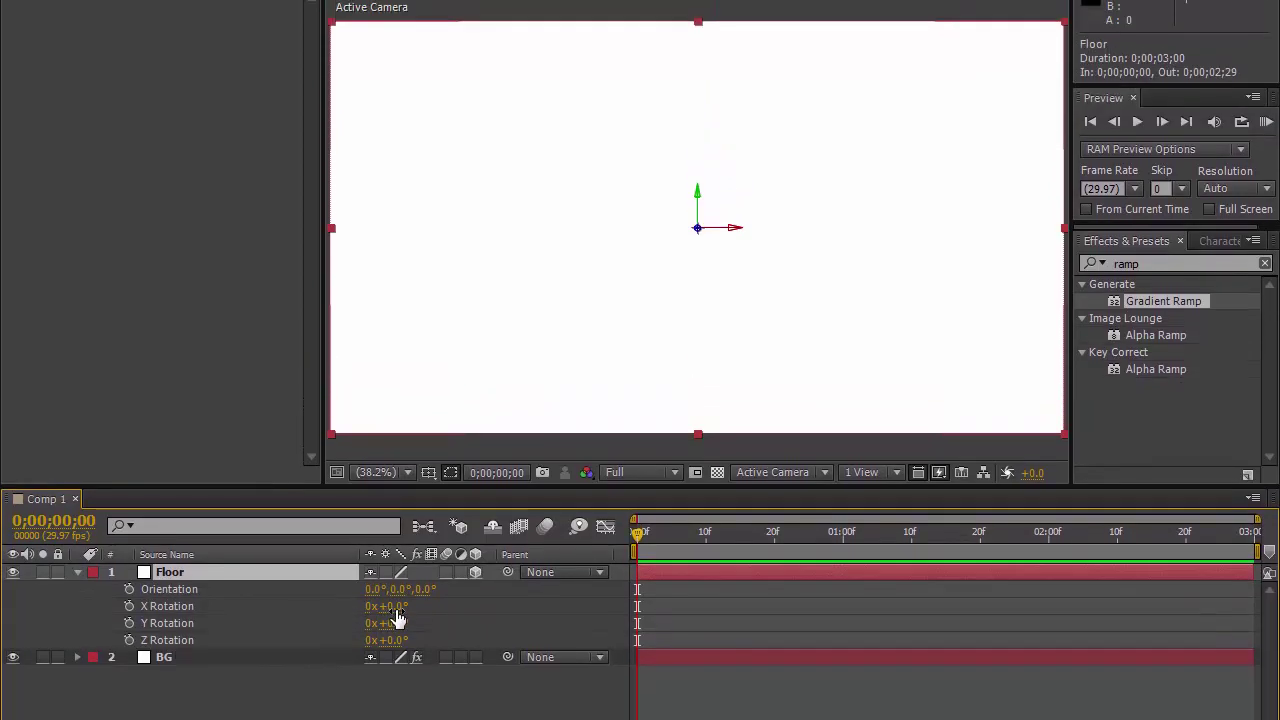
type("-90")
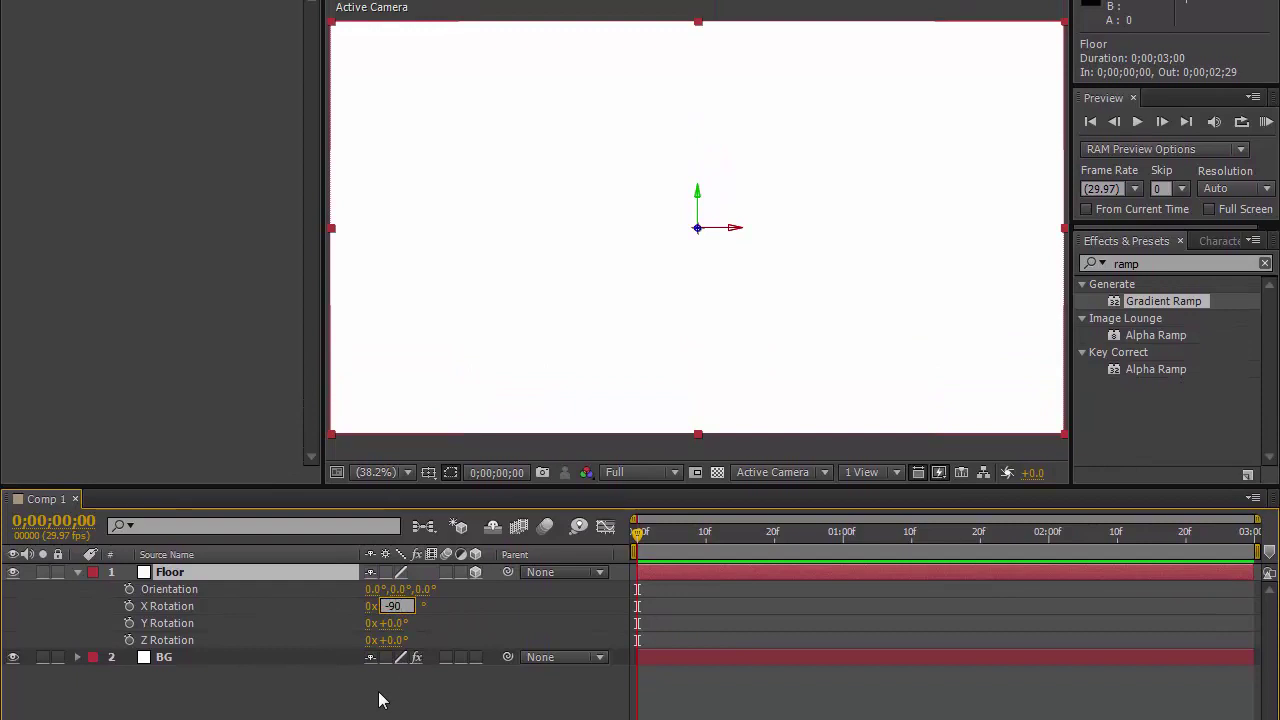
key("Return")
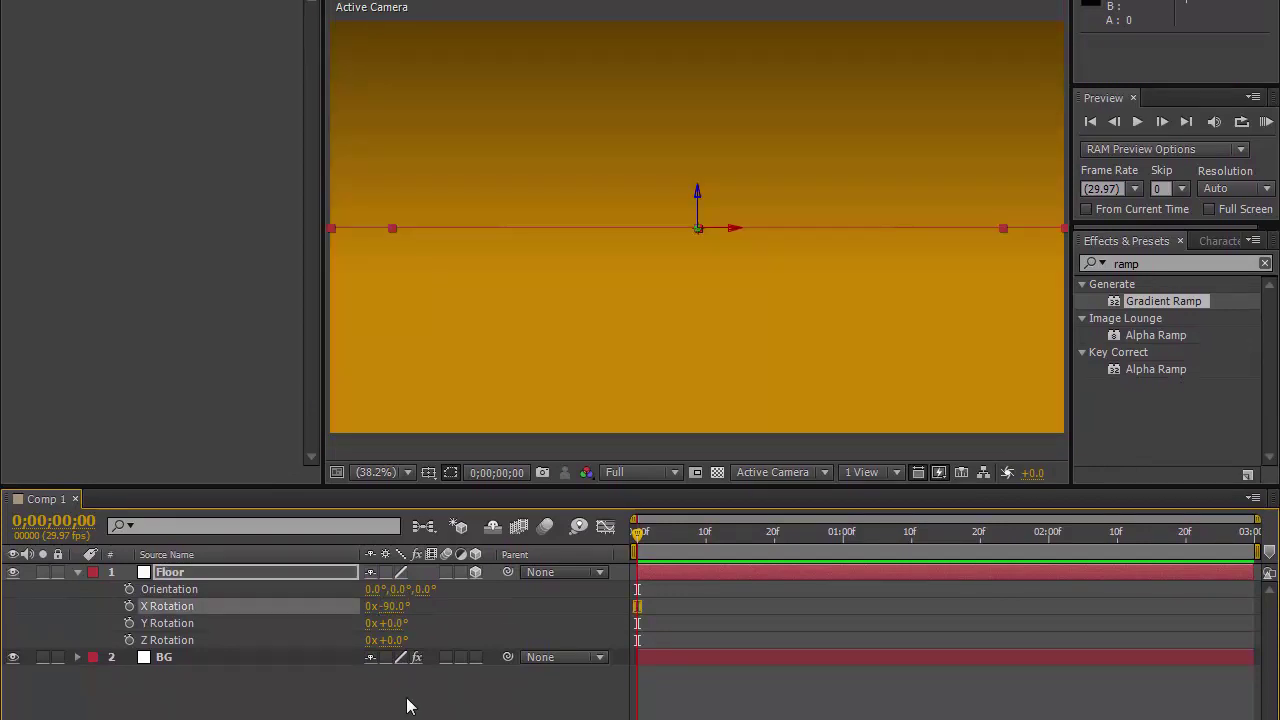
left_click(388, 606)
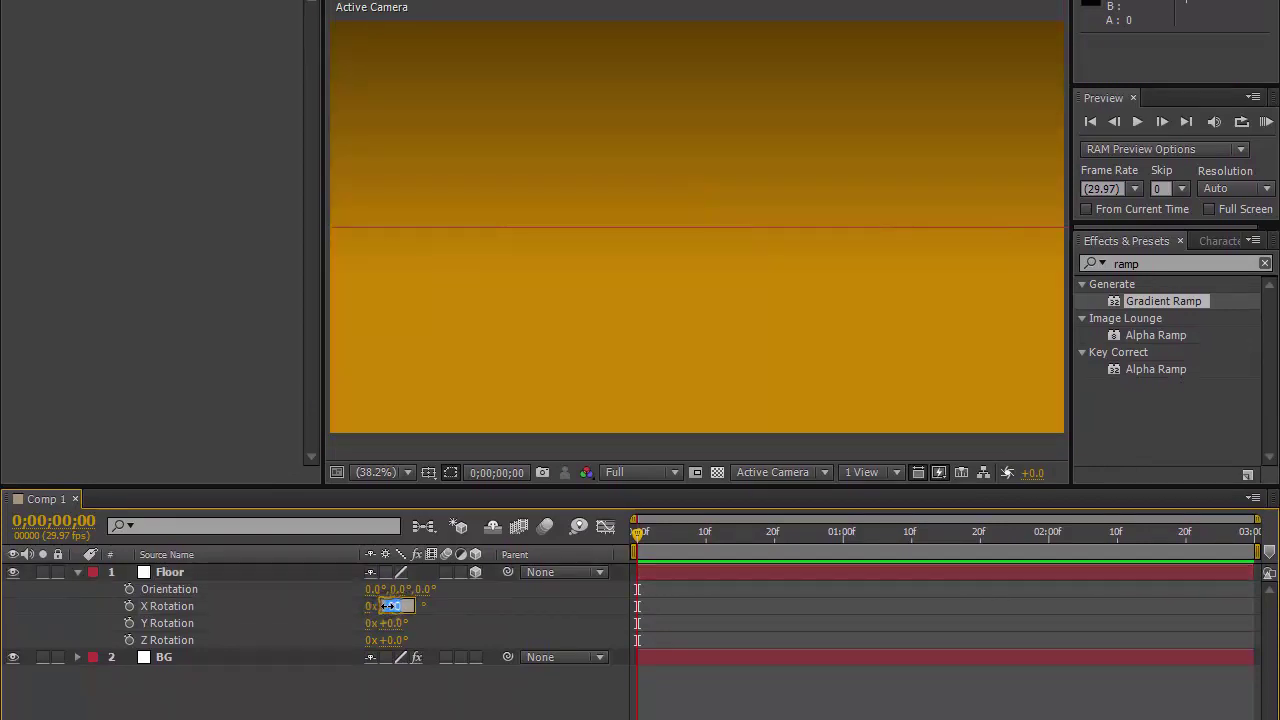
key("Return")
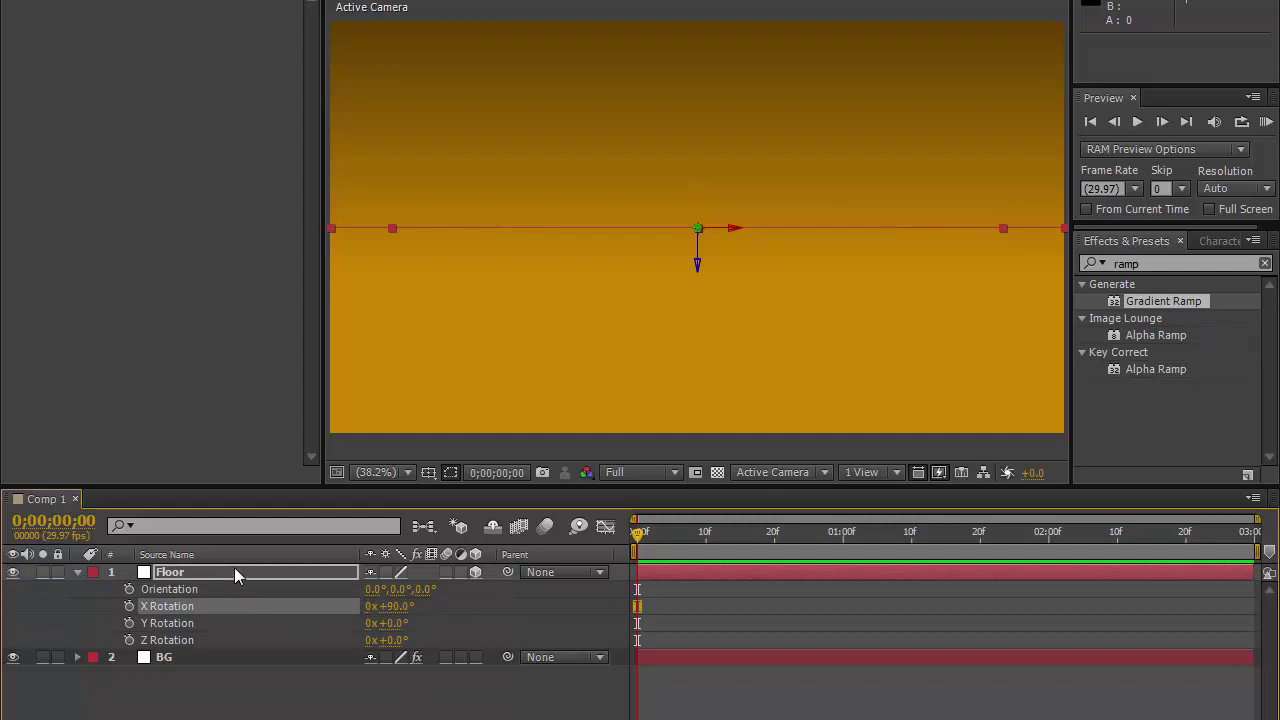
left_click(234, 570)
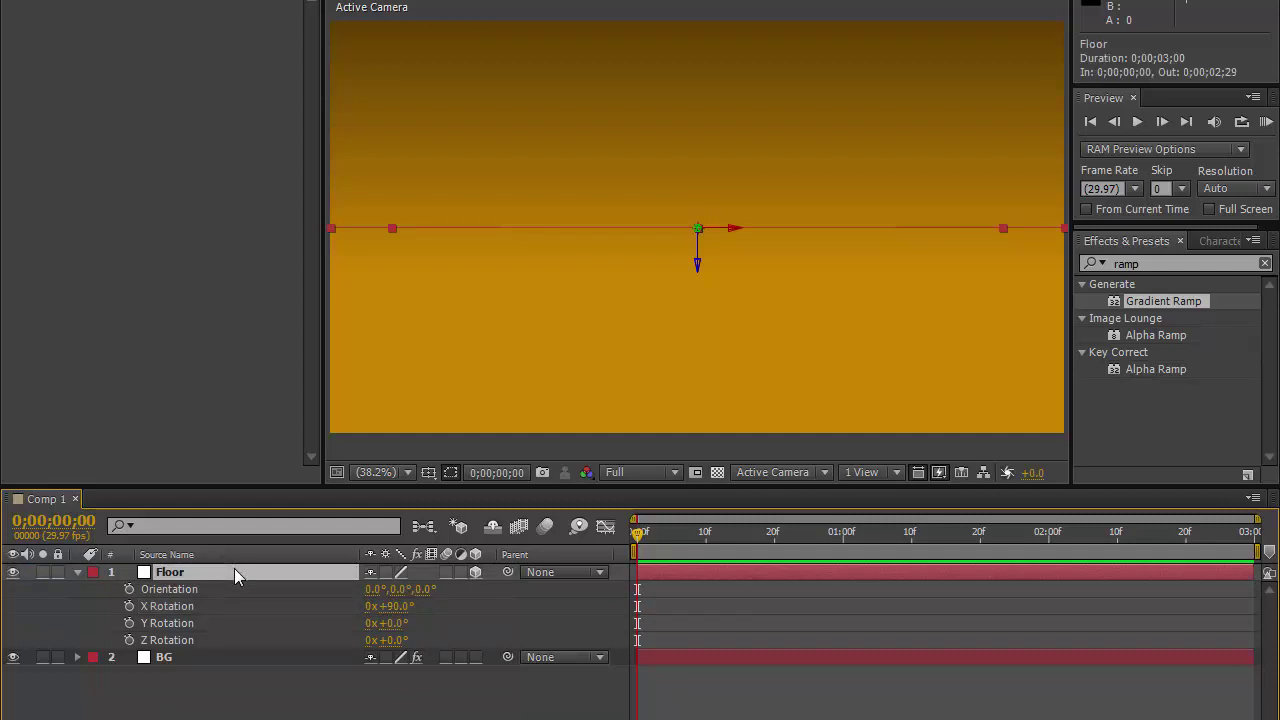
Add a 35mm Camera 1 and move it so the Floor spreads across the bottom of the view
left_click(77, 573)
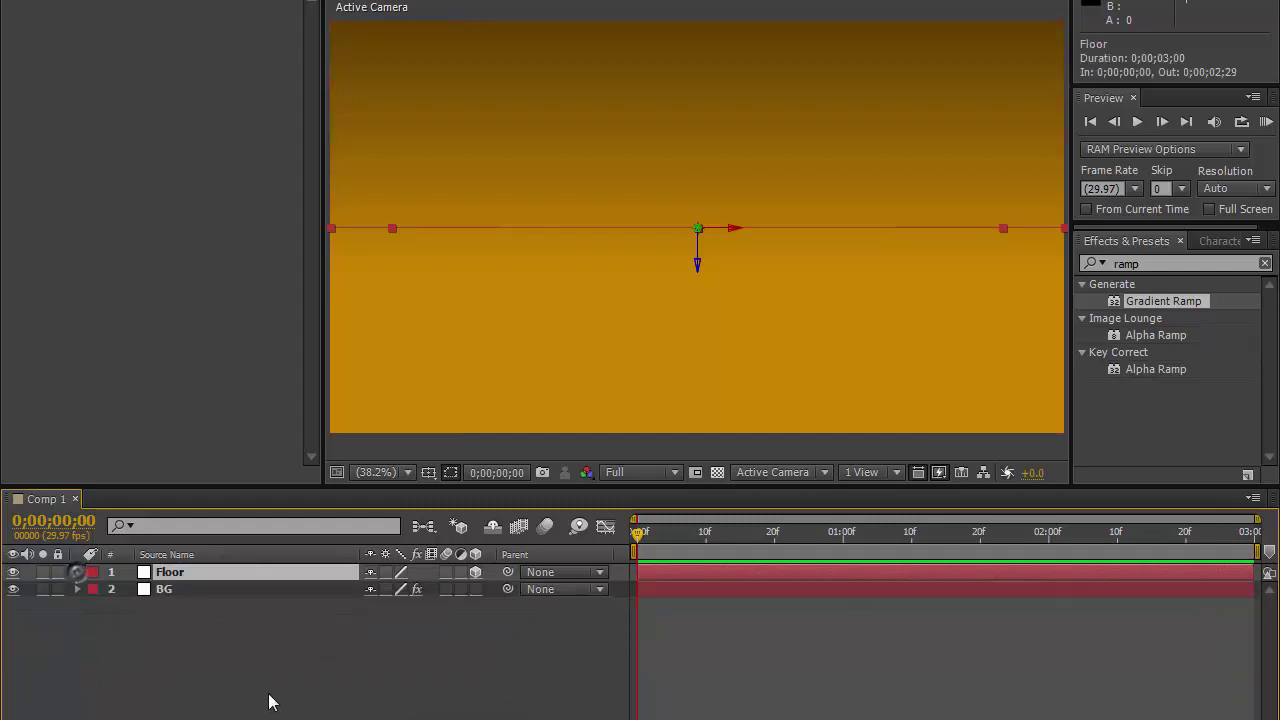
right_click(280, 668)
mouse_move(386, 466)
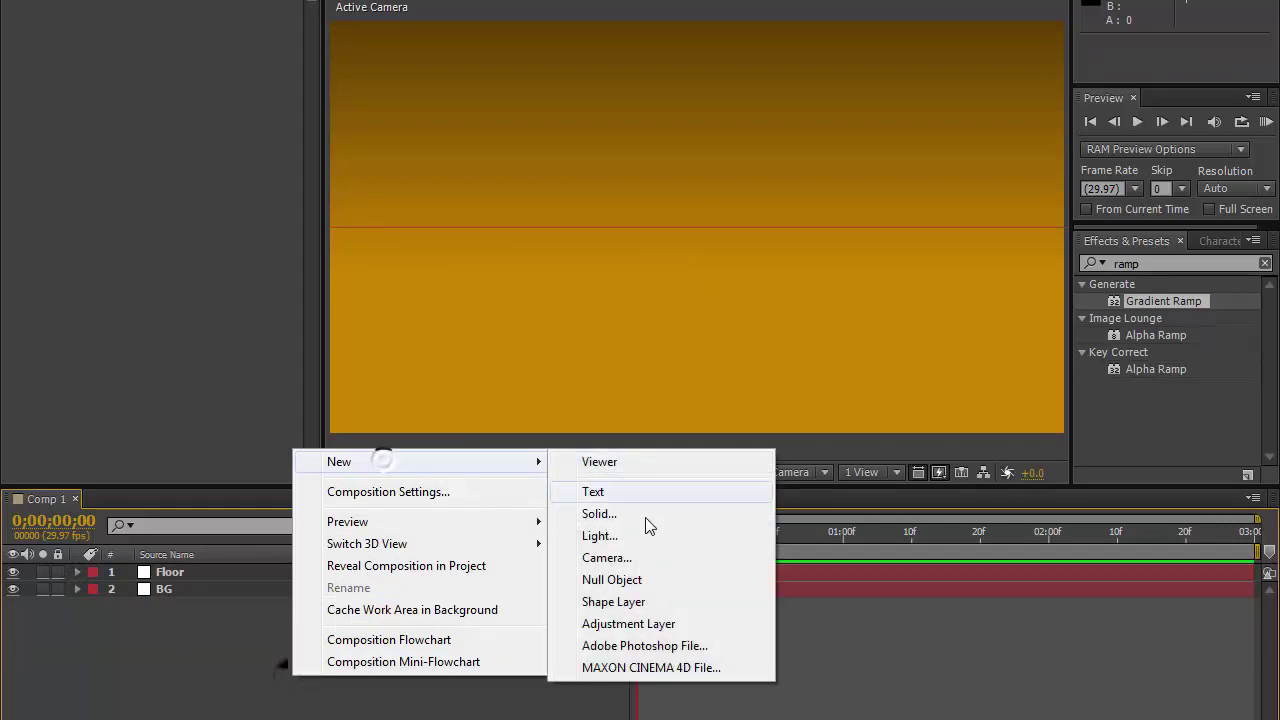
left_click(658, 557)
left_click(746, 183)
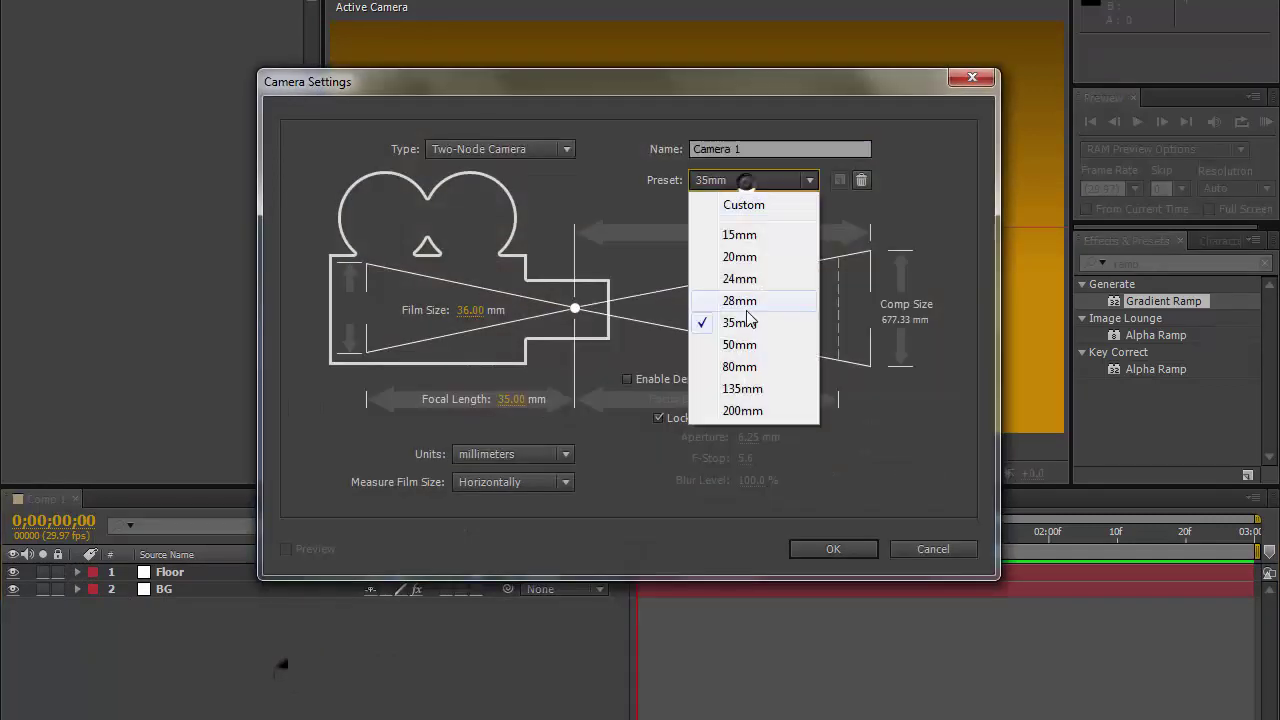
left_click(790, 450)
left_click(863, 549)
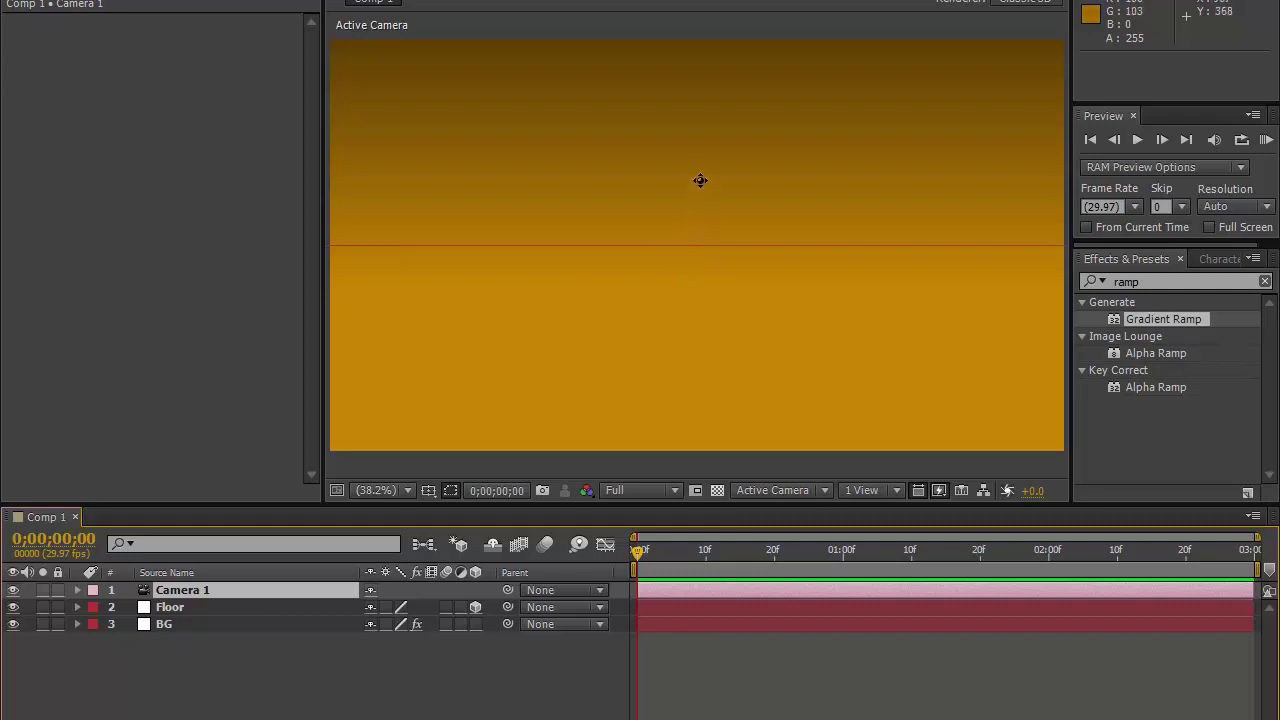
left_click_drag(700, 183, 723, 324)
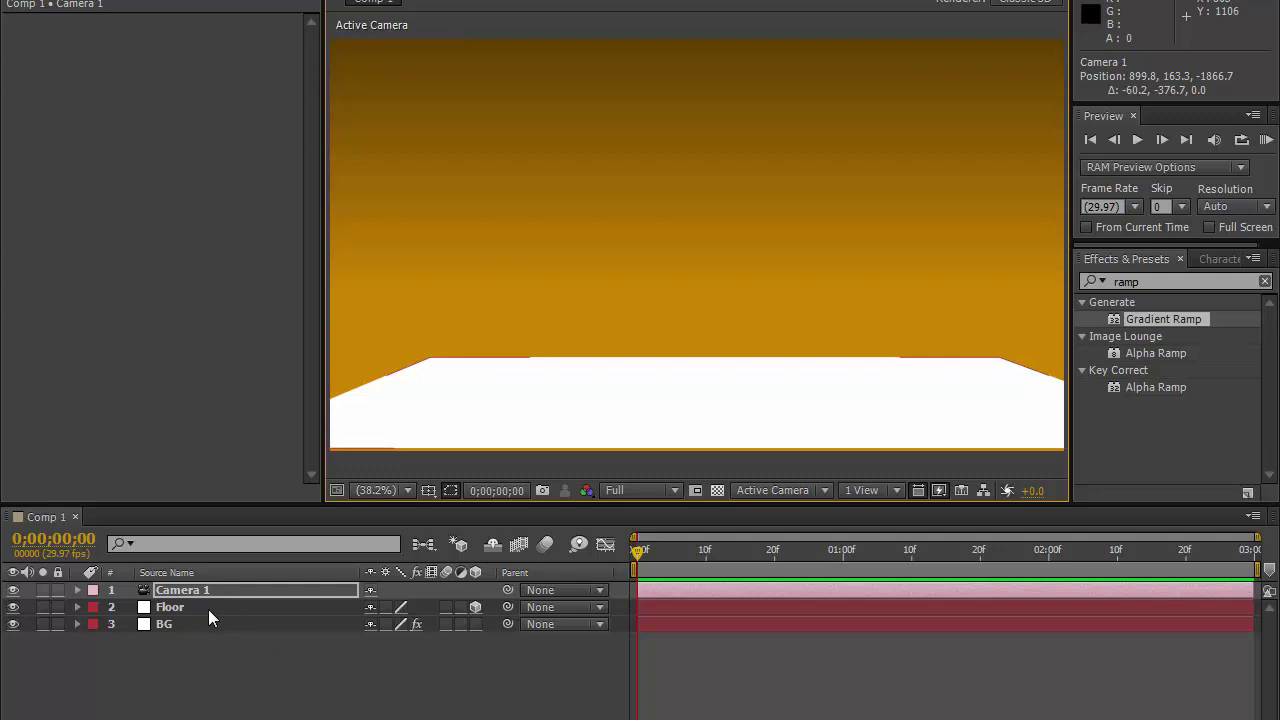
left_click(241, 606)
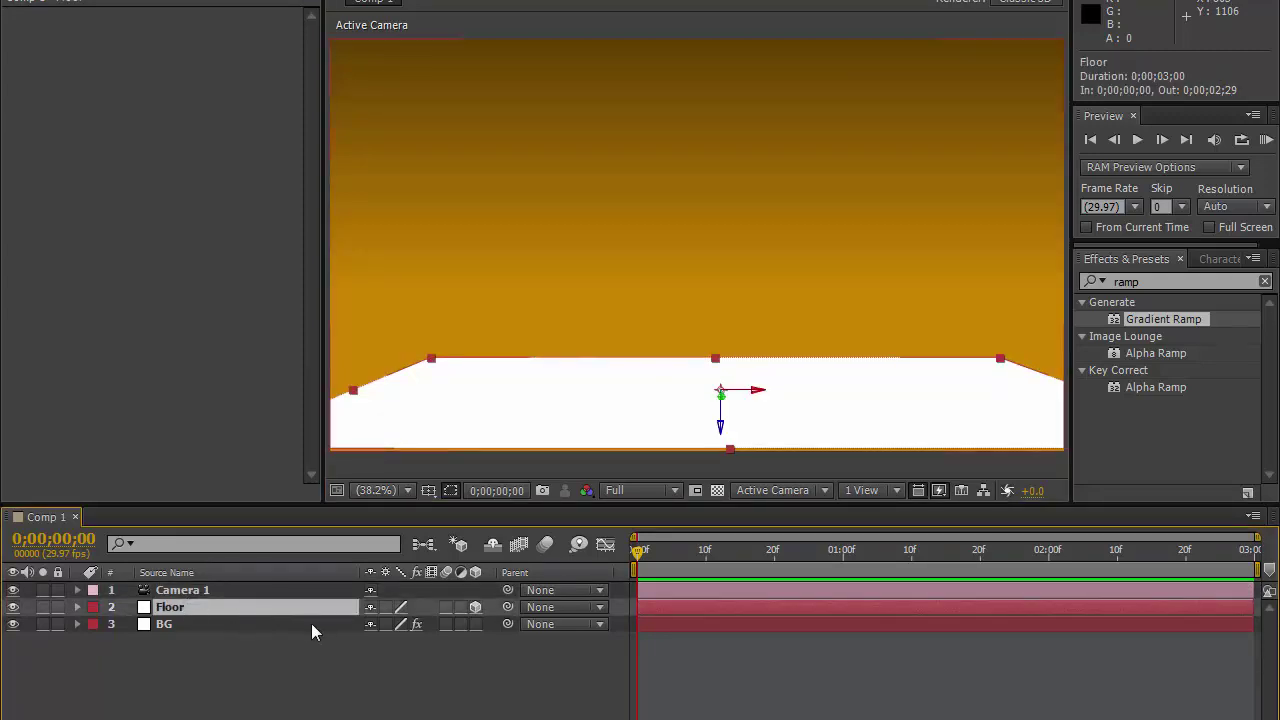
Search for 'grid' and apply the Grid effect to the Floor layer
left_click(1158, 281)
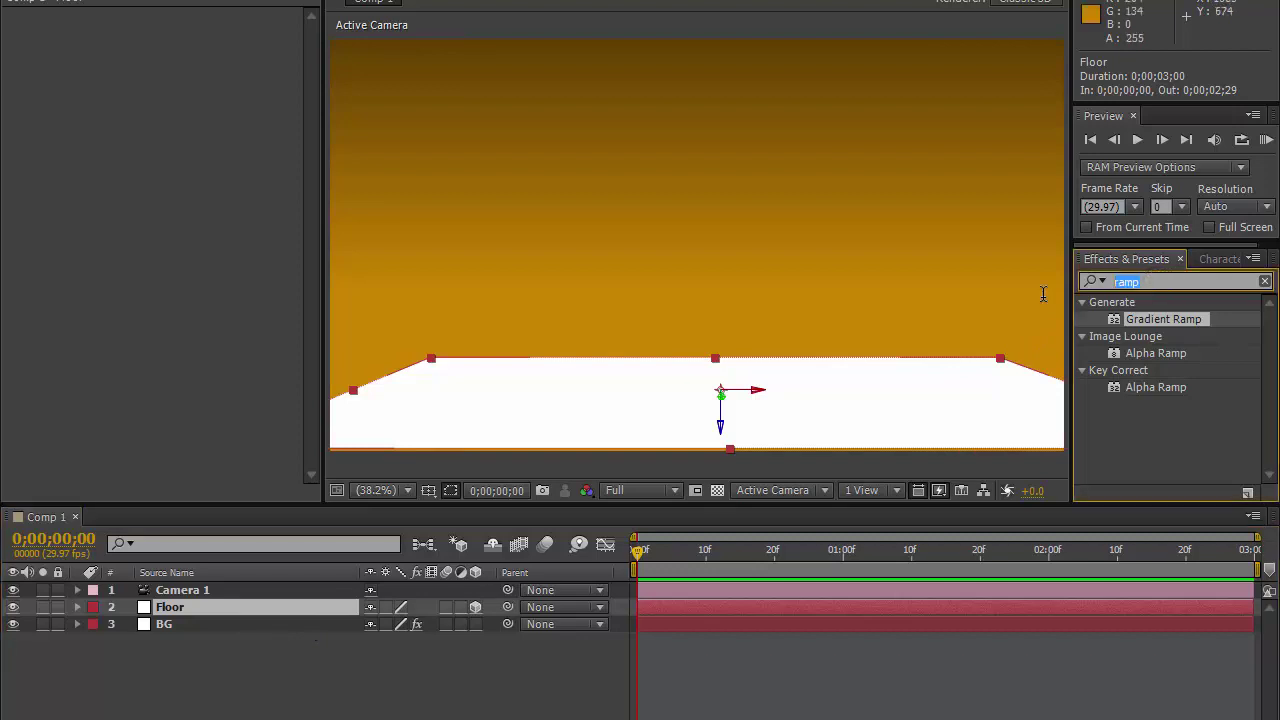
type("grid")
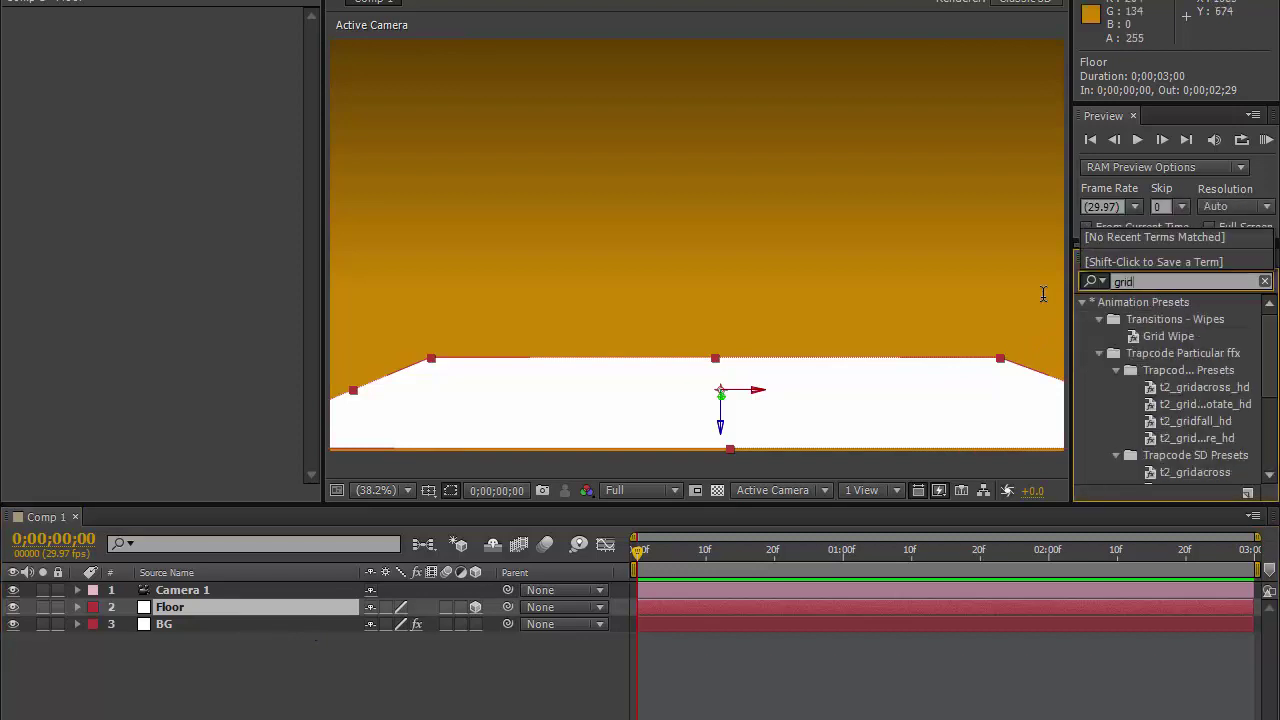
left_click(1083, 301)
left_click(1083, 301)
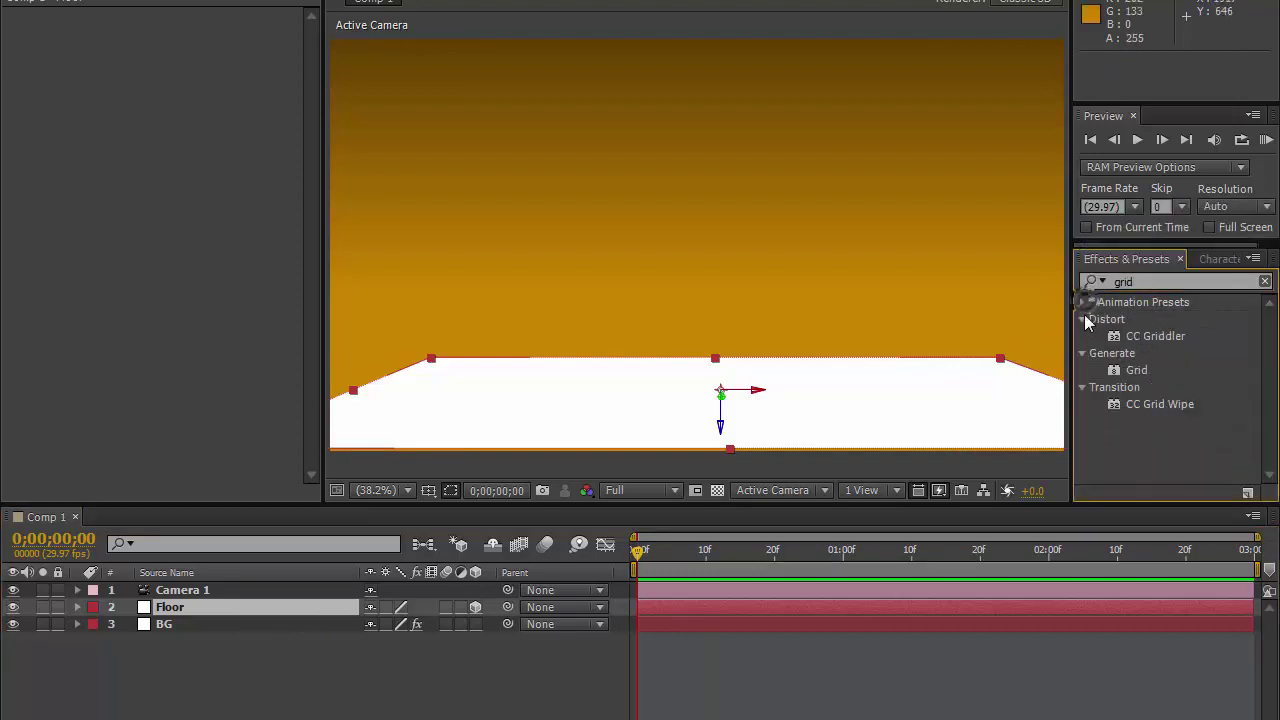
left_click_drag(1137, 370, 209, 606)
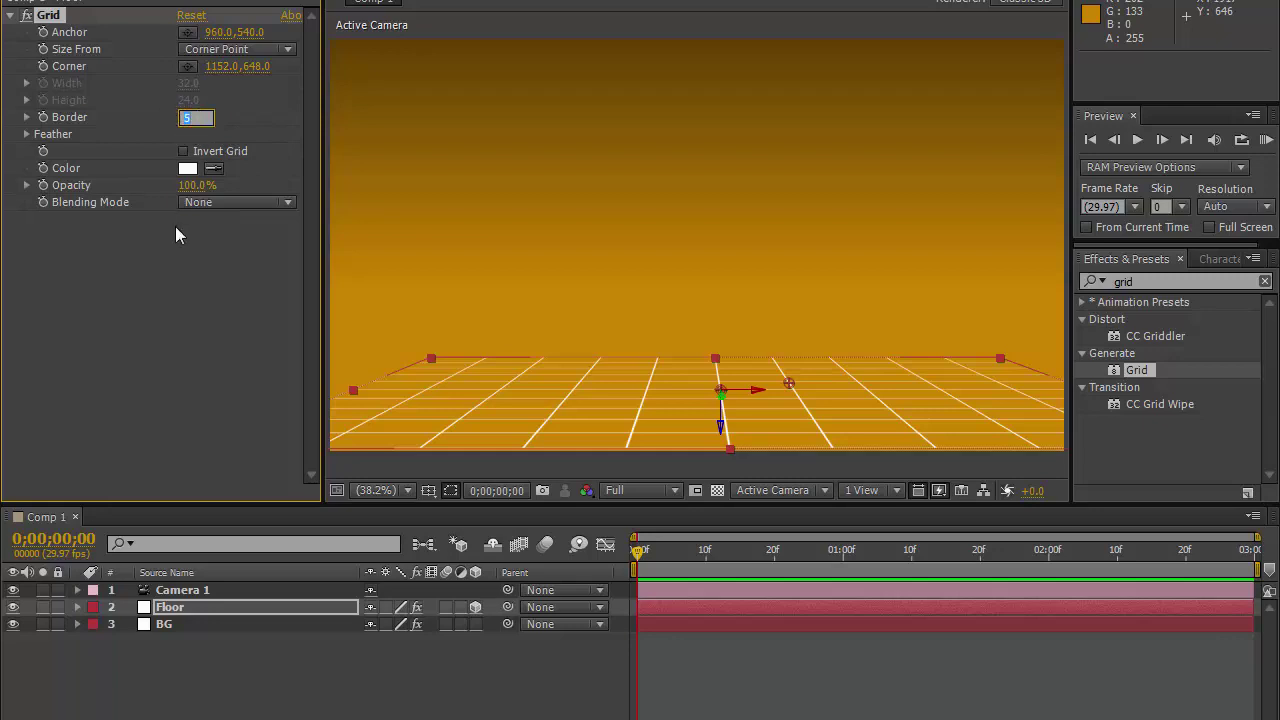
Set the Grid to Width & Height Sliders mode with width 60, height 60 and border 15
type("15")
key("Return")
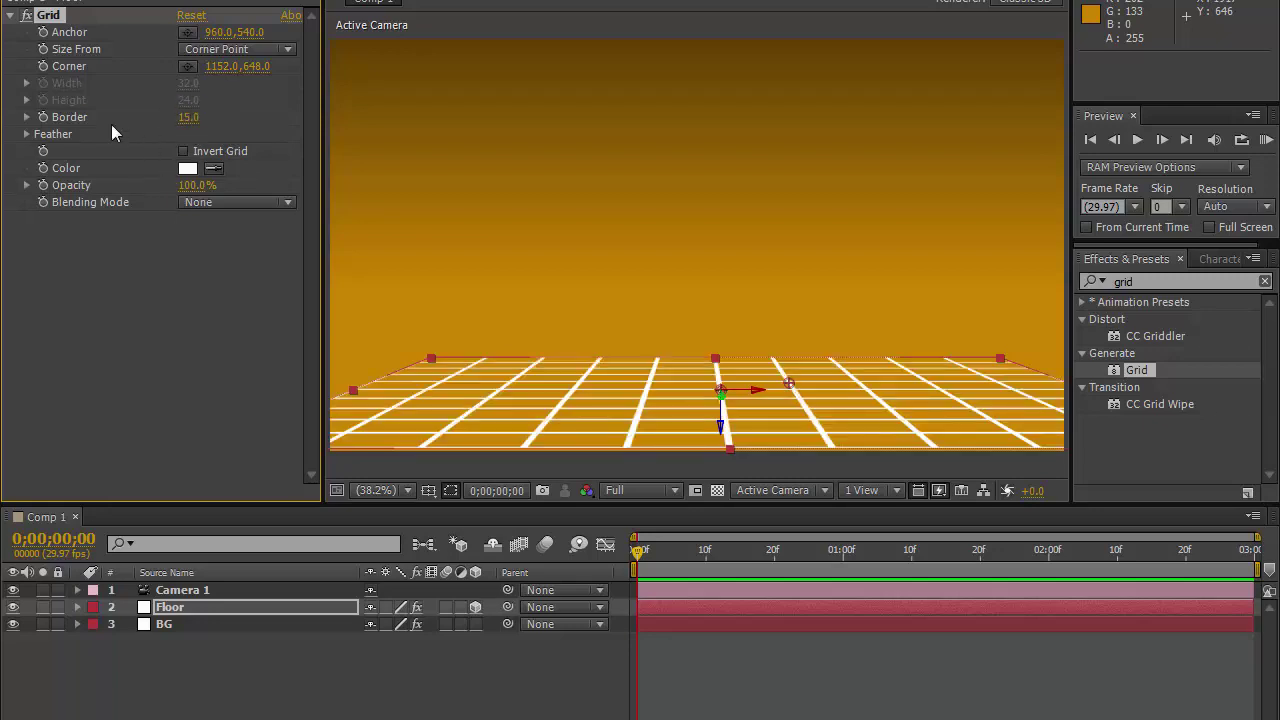
left_click(255, 54)
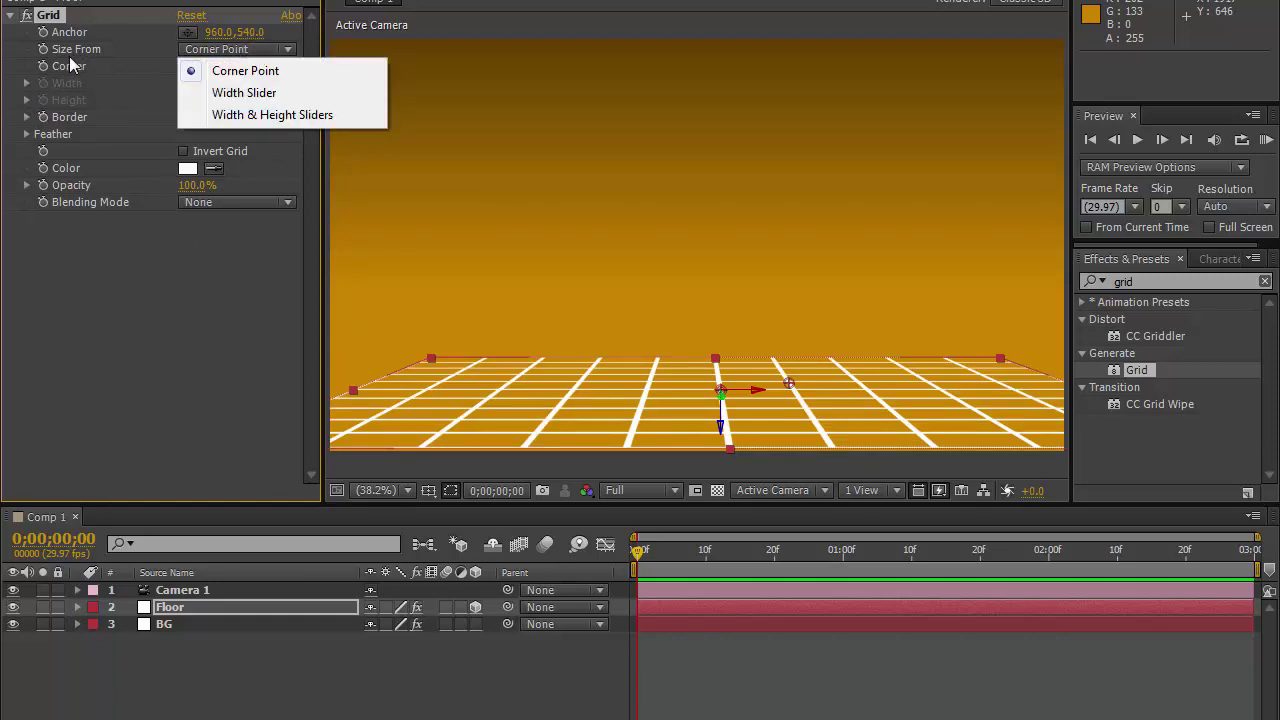
left_click(264, 116)
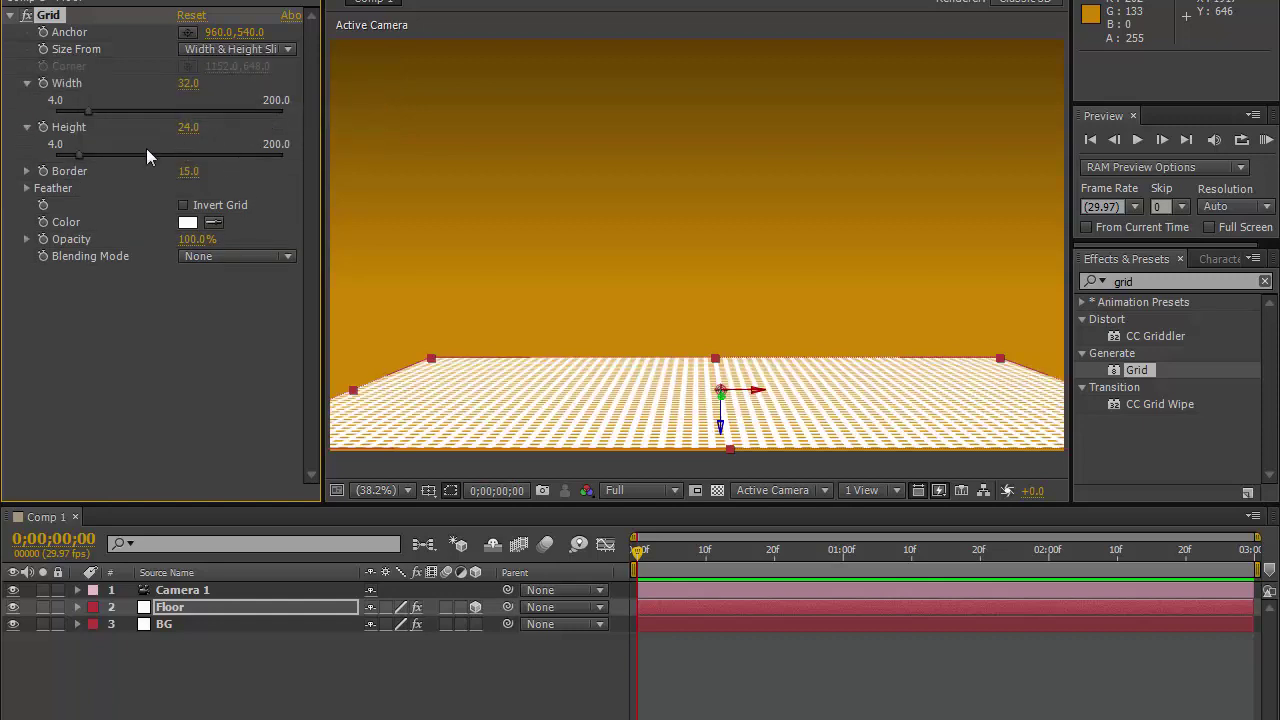
left_click(189, 84)
type("60")
key("Return")
left_click_drag(182, 174, 175, 150)
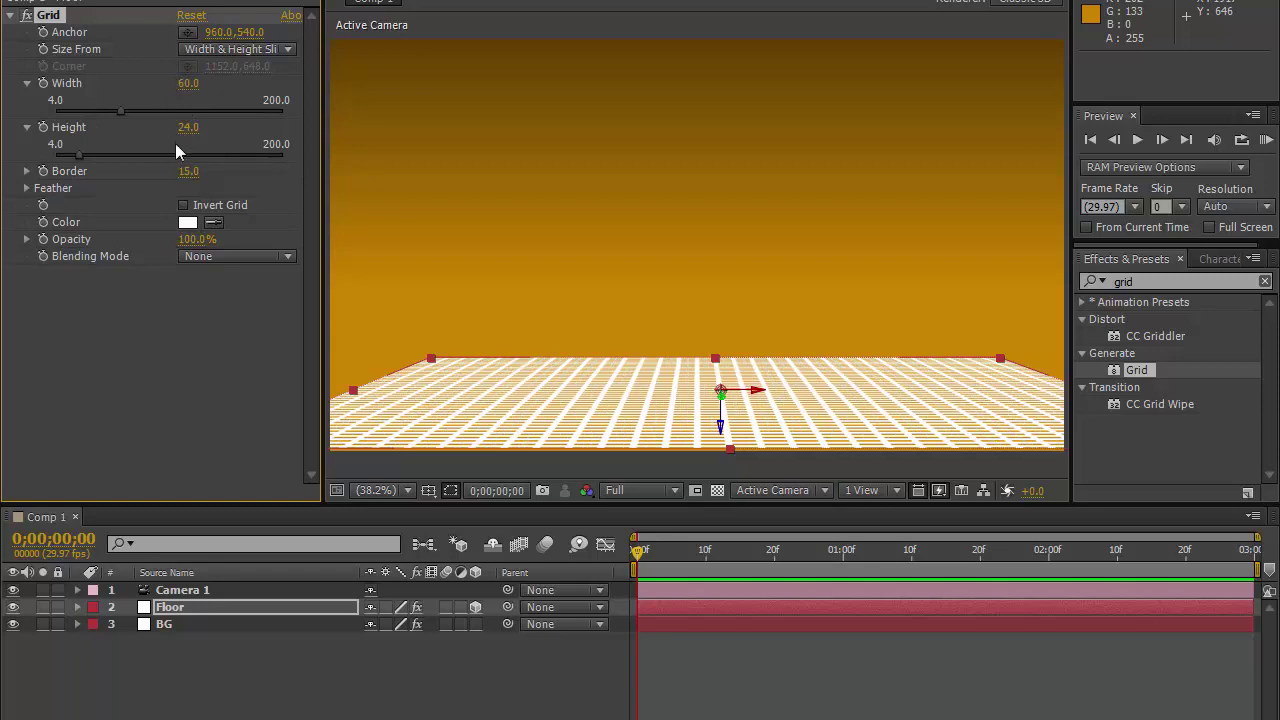
left_click(188, 130)
type("60")
key("Return")
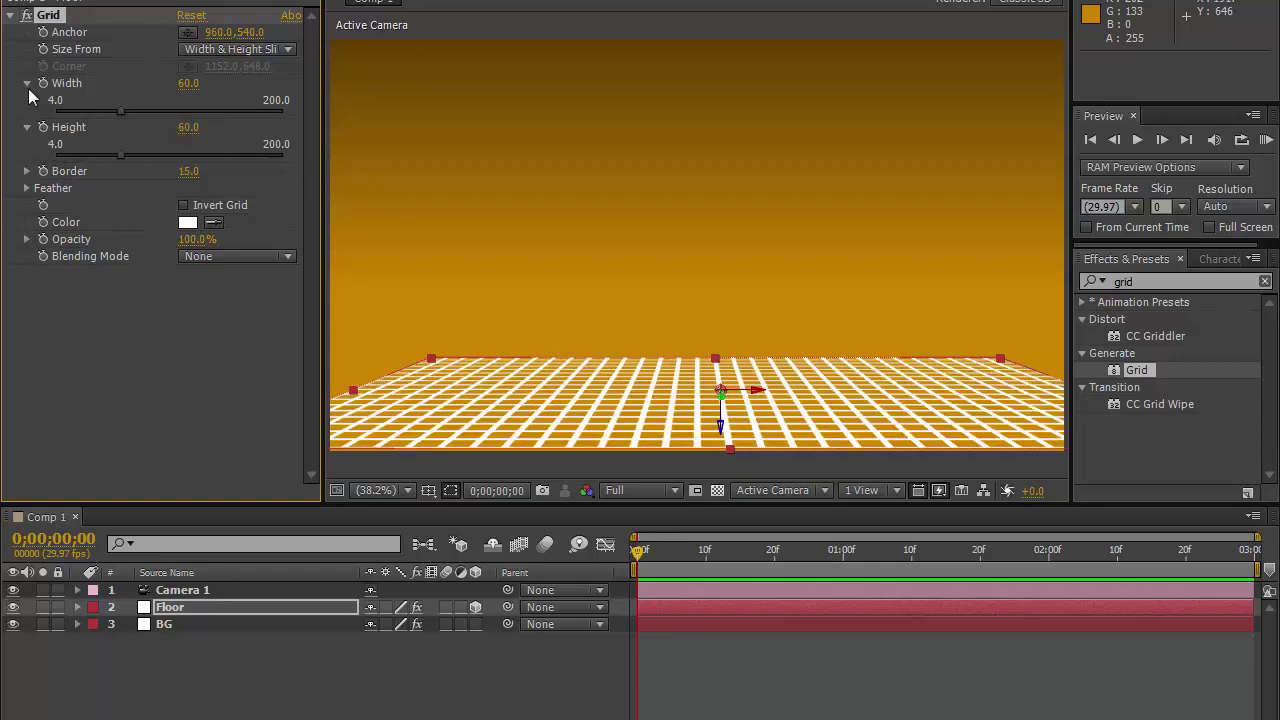
left_click(255, 596)
Scale the Floor layer up to 2000%
left_click(240, 607)
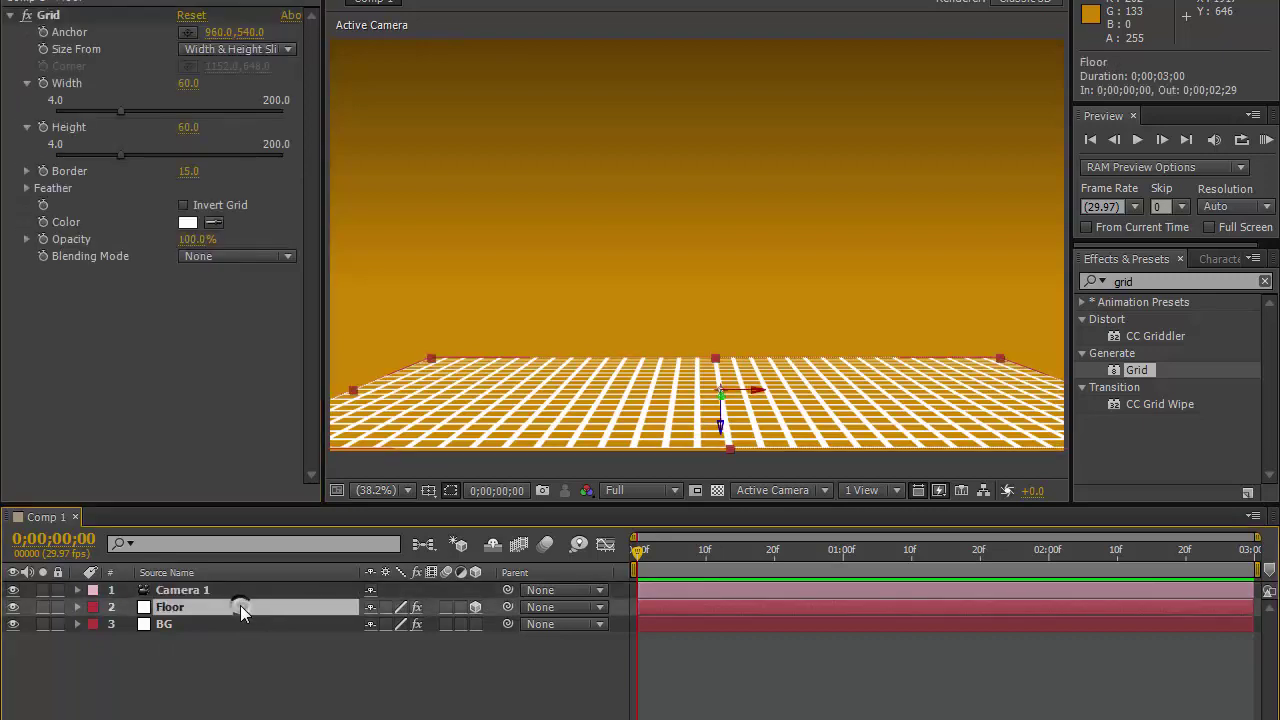
key("s")
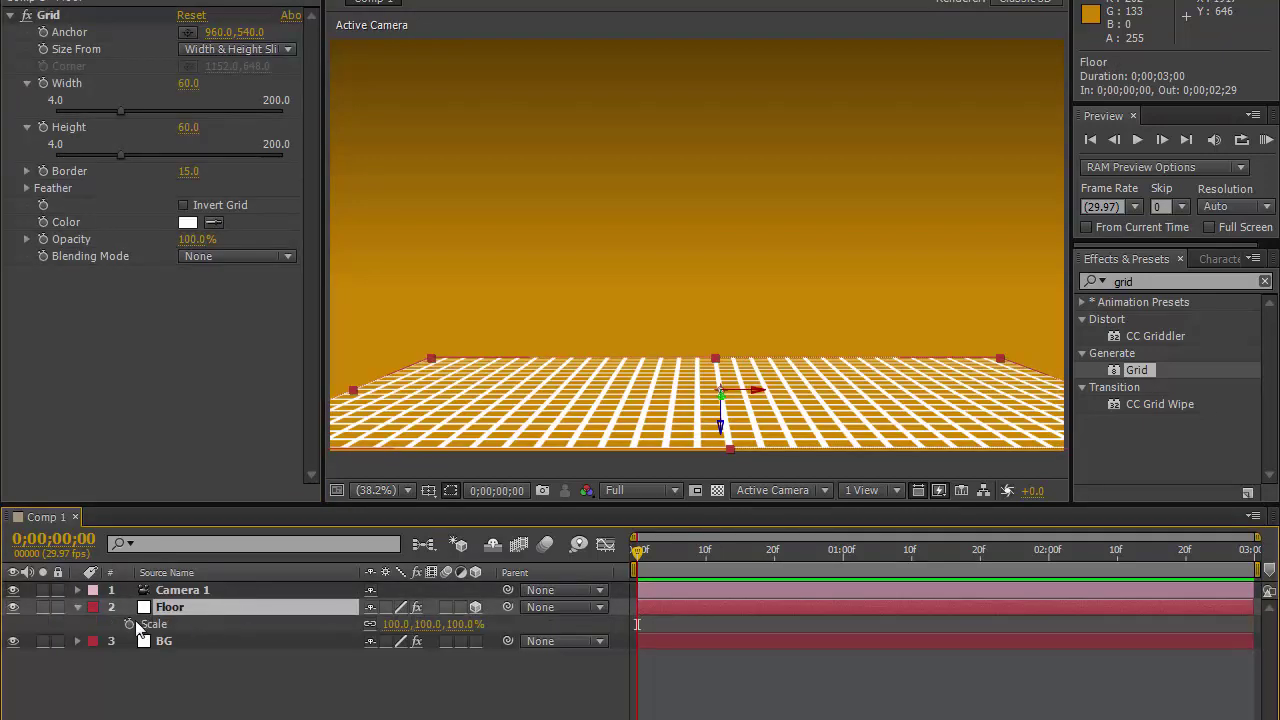
left_click(393, 626)
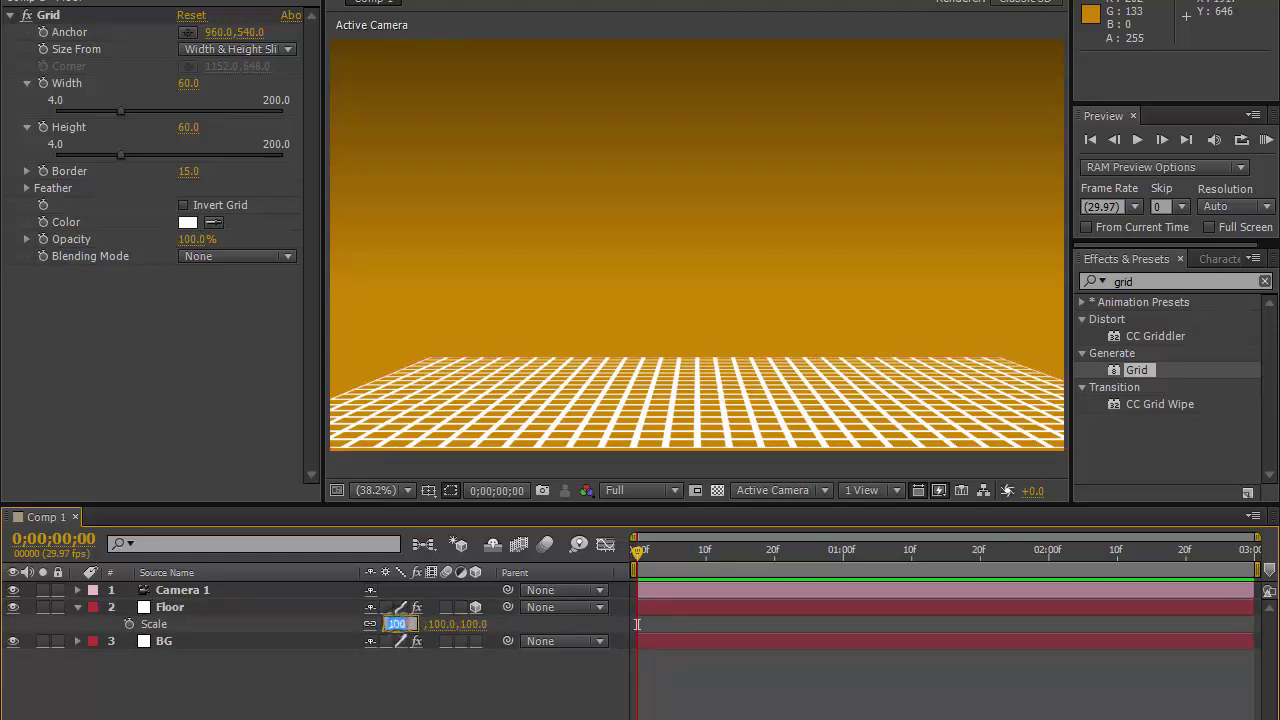
type("2000")
key("Return")
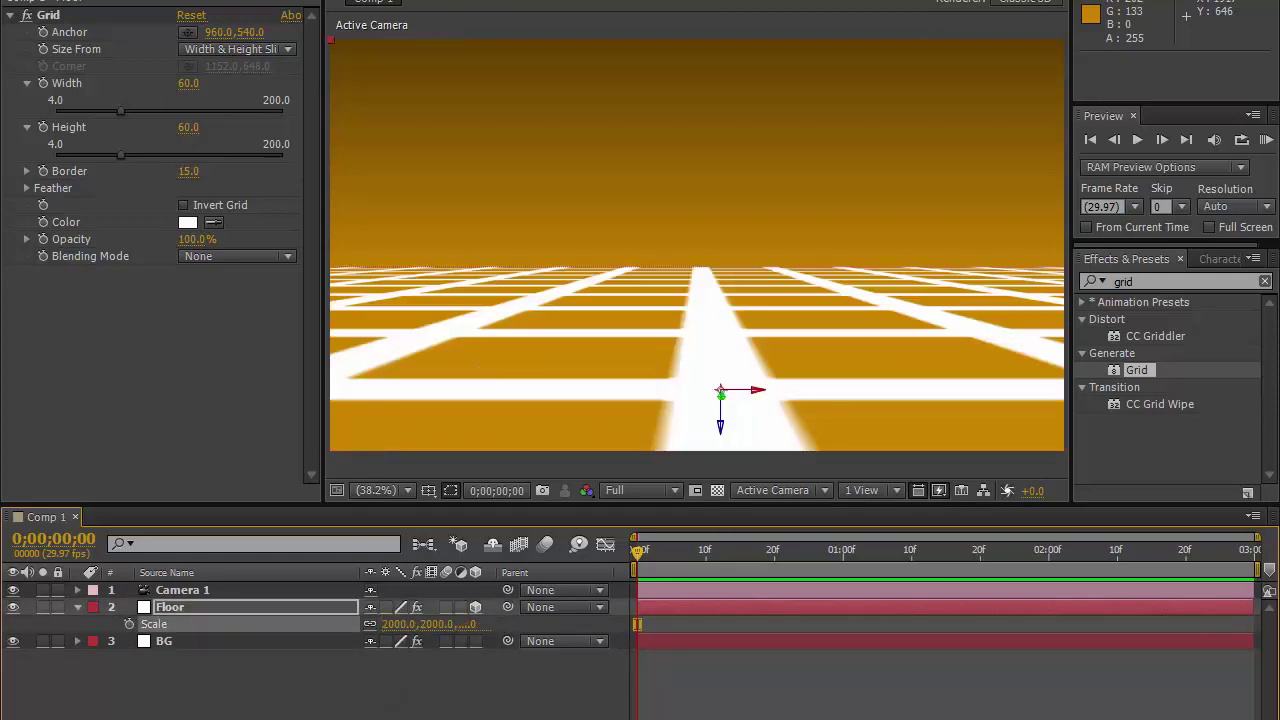
left_click(637, 624)
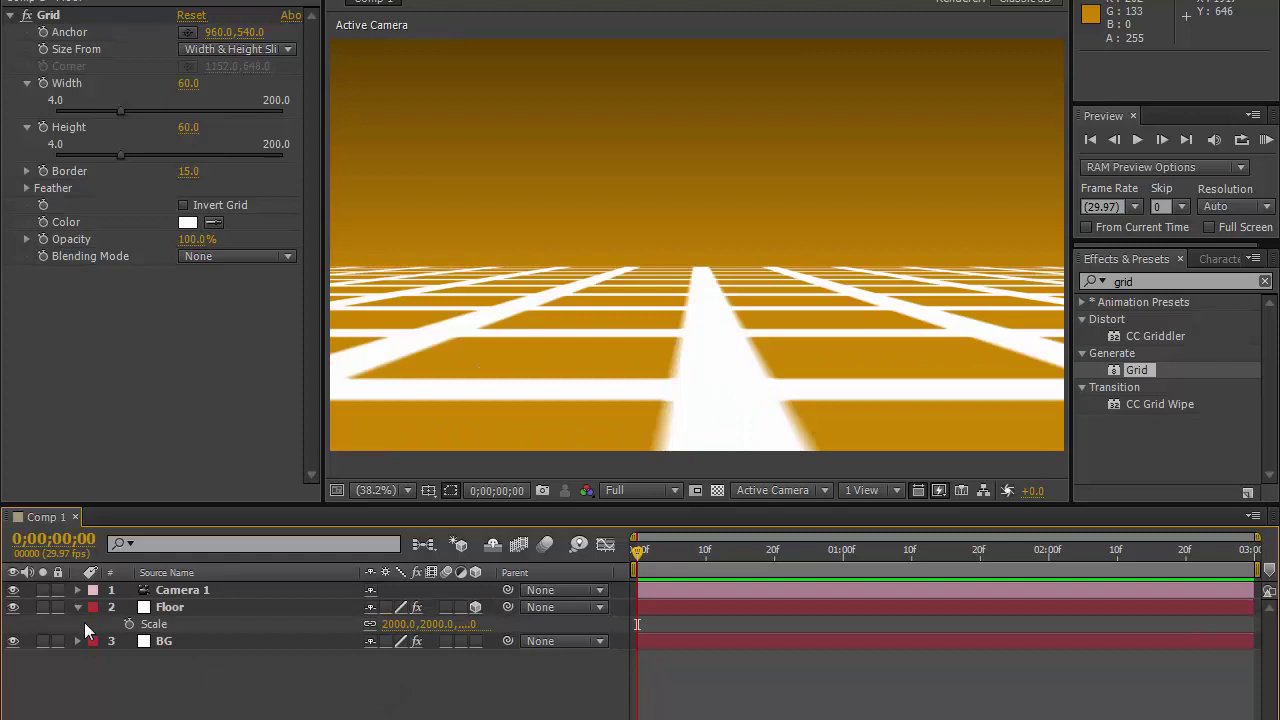
left_click(76, 608)
Lower the Floor layer's opacity to 30%
left_click(219, 606)
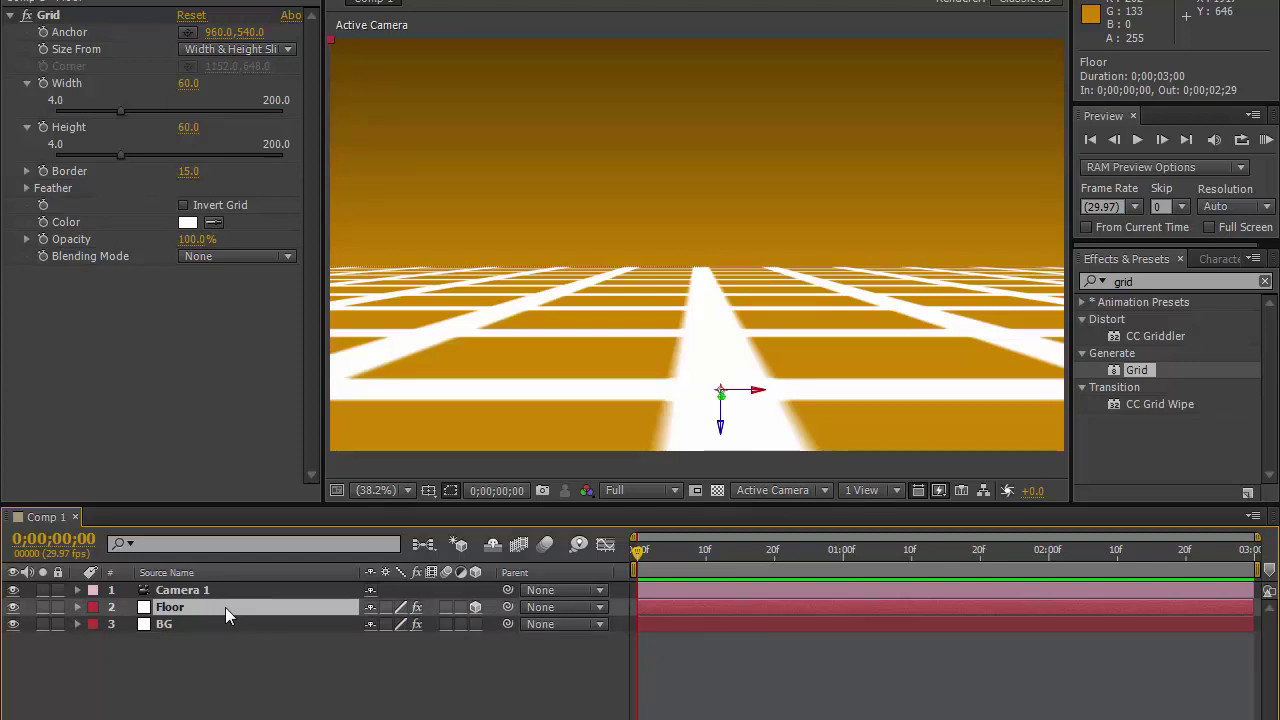
key("t")
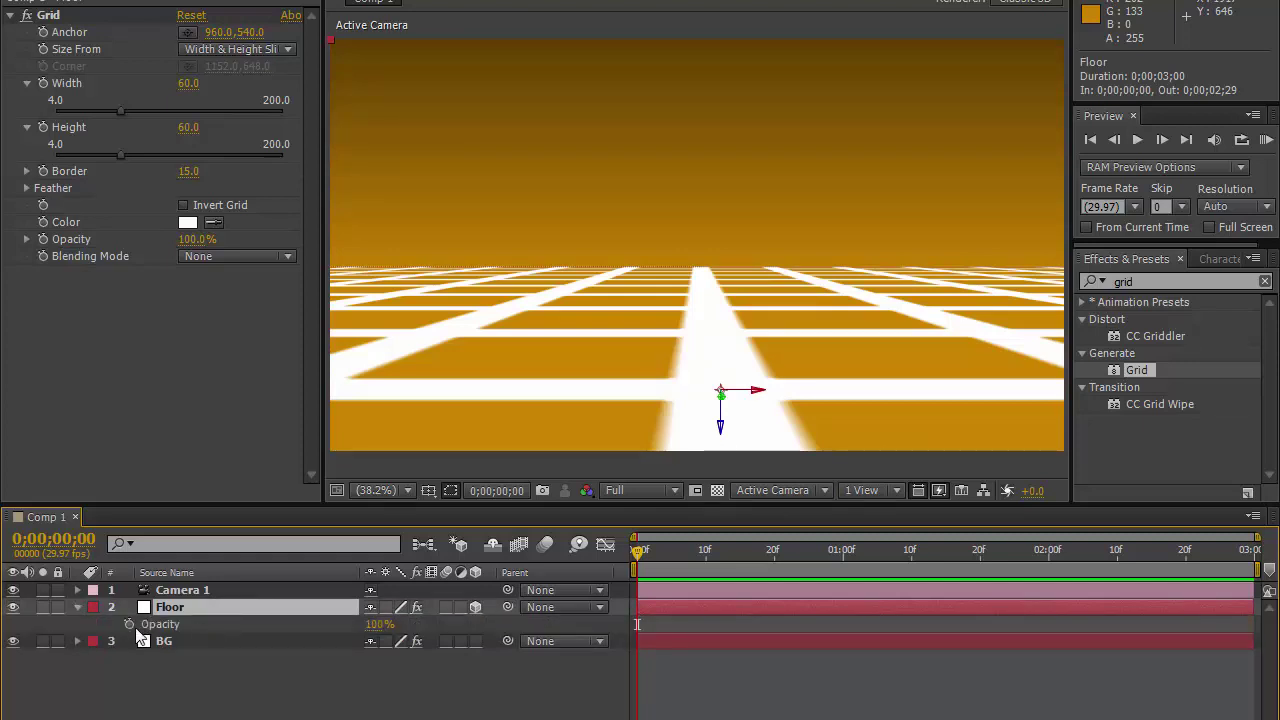
left_click(376, 624)
type("30")
key("Return")
left_click(340, 700)
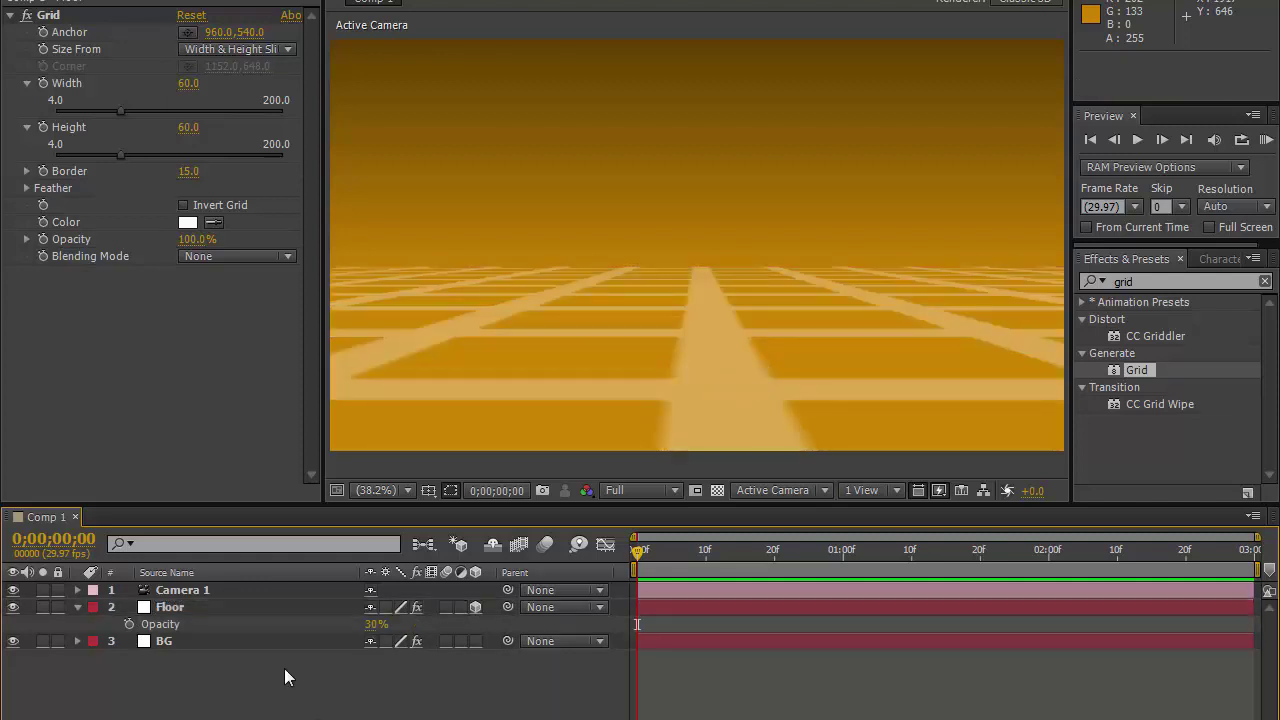
left_click(228, 610)
left_click(77, 607)
left_click(214, 708)
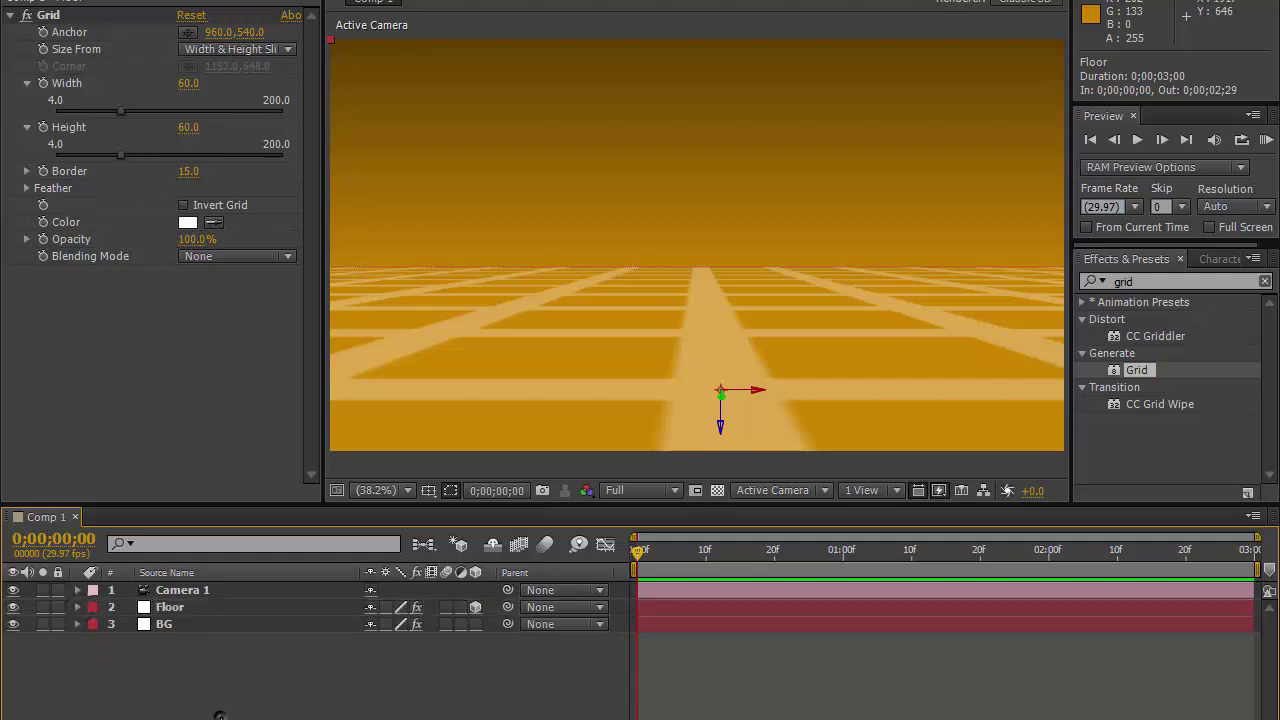
Add a 1080 × 1080 white solid named White Solid 1 and select it
right_click(257, 708)
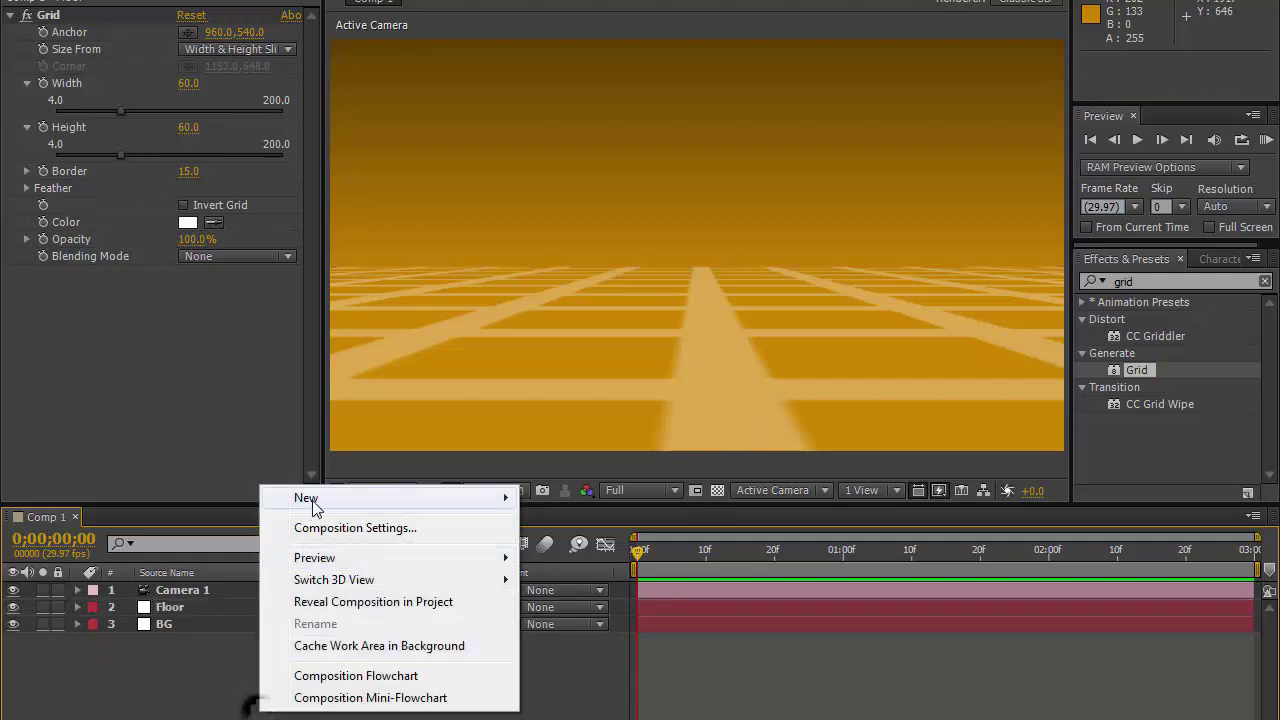
mouse_move(314, 502)
left_click(597, 550)
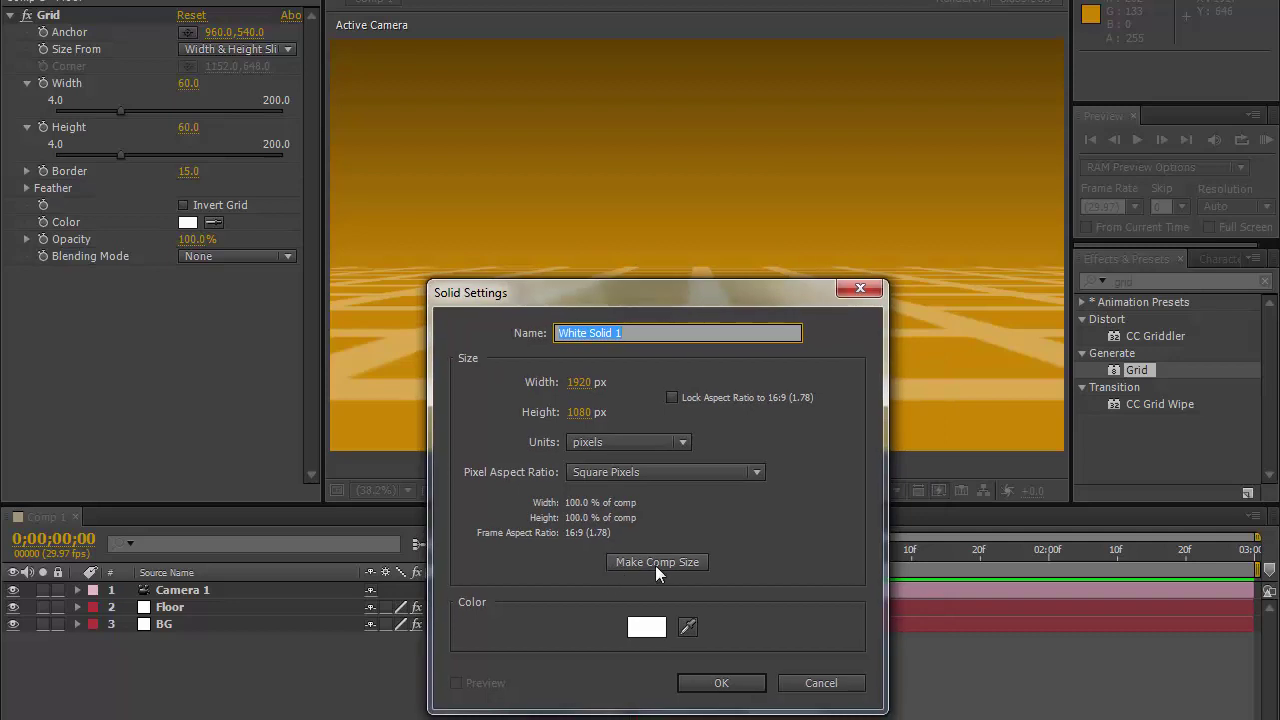
left_click(655, 562)
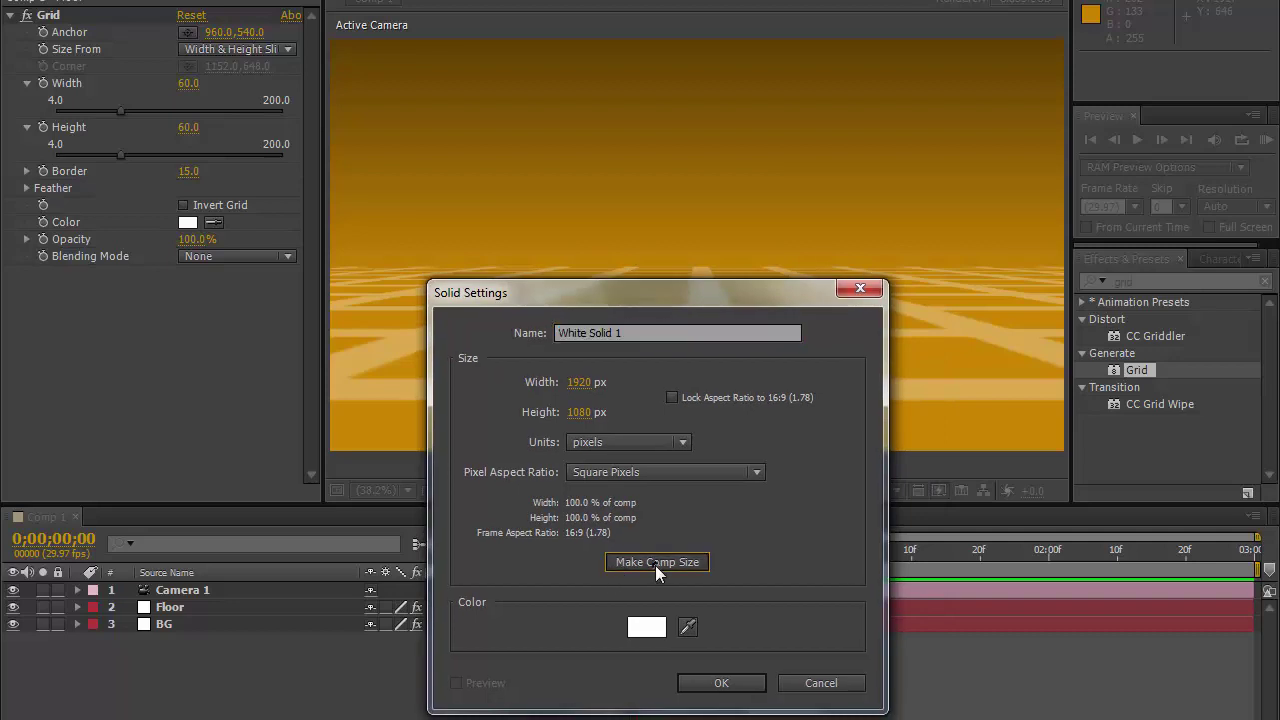
left_click(578, 388)
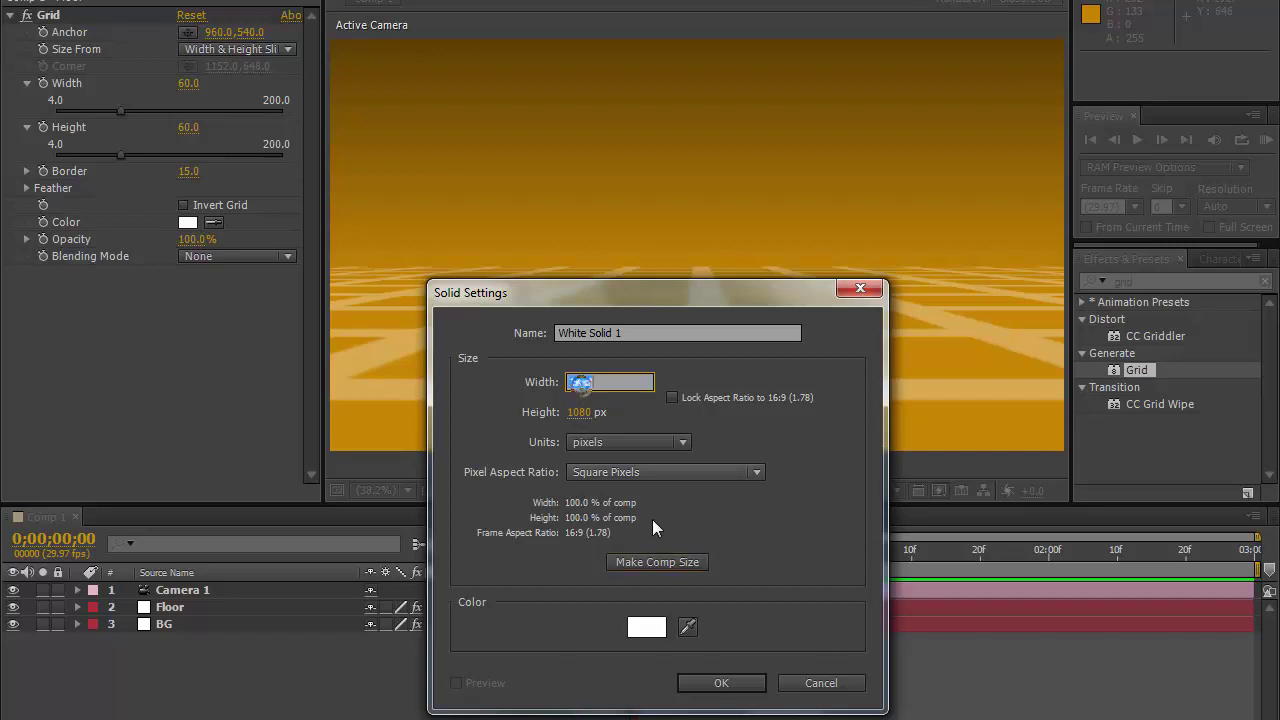
type("10")
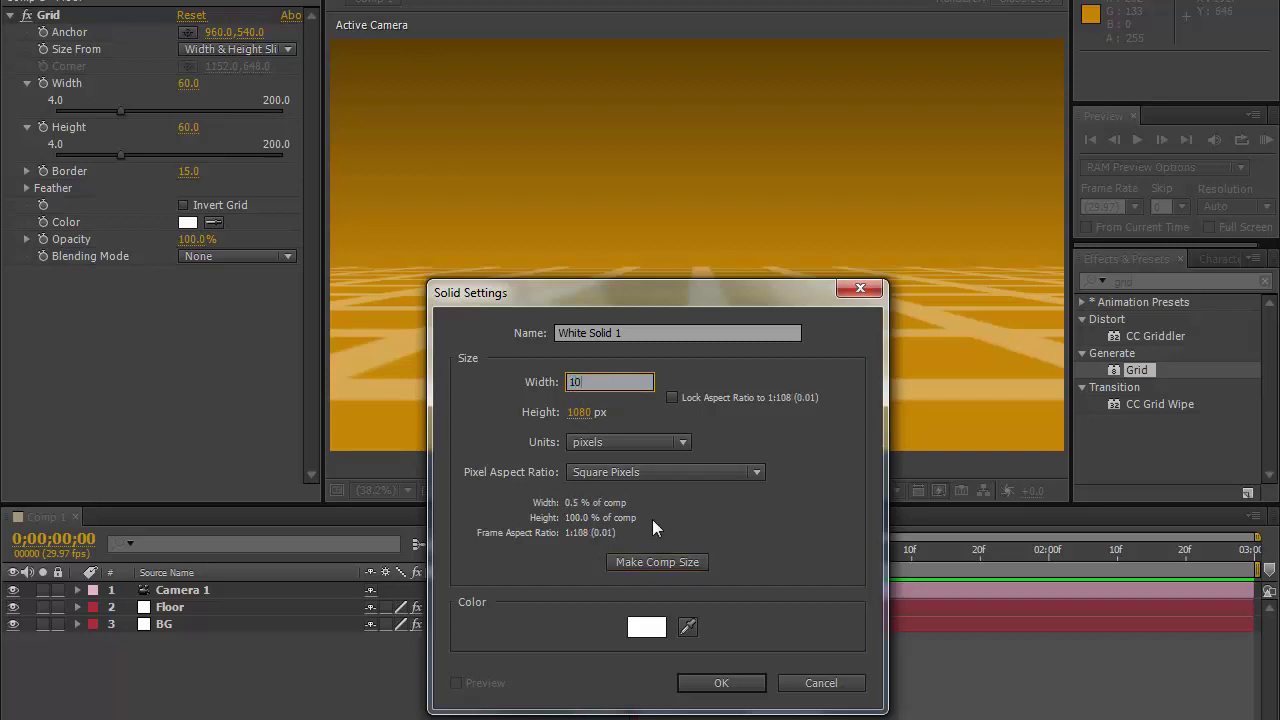
type("80")
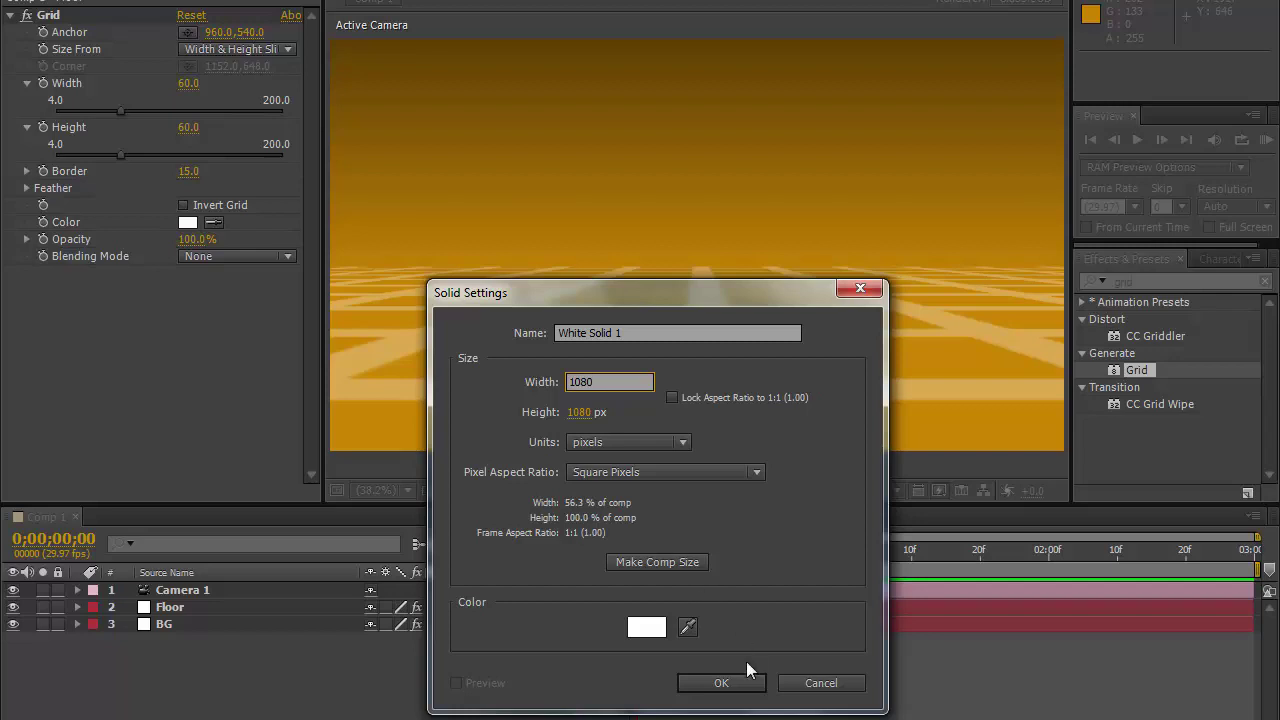
left_click(752, 684)
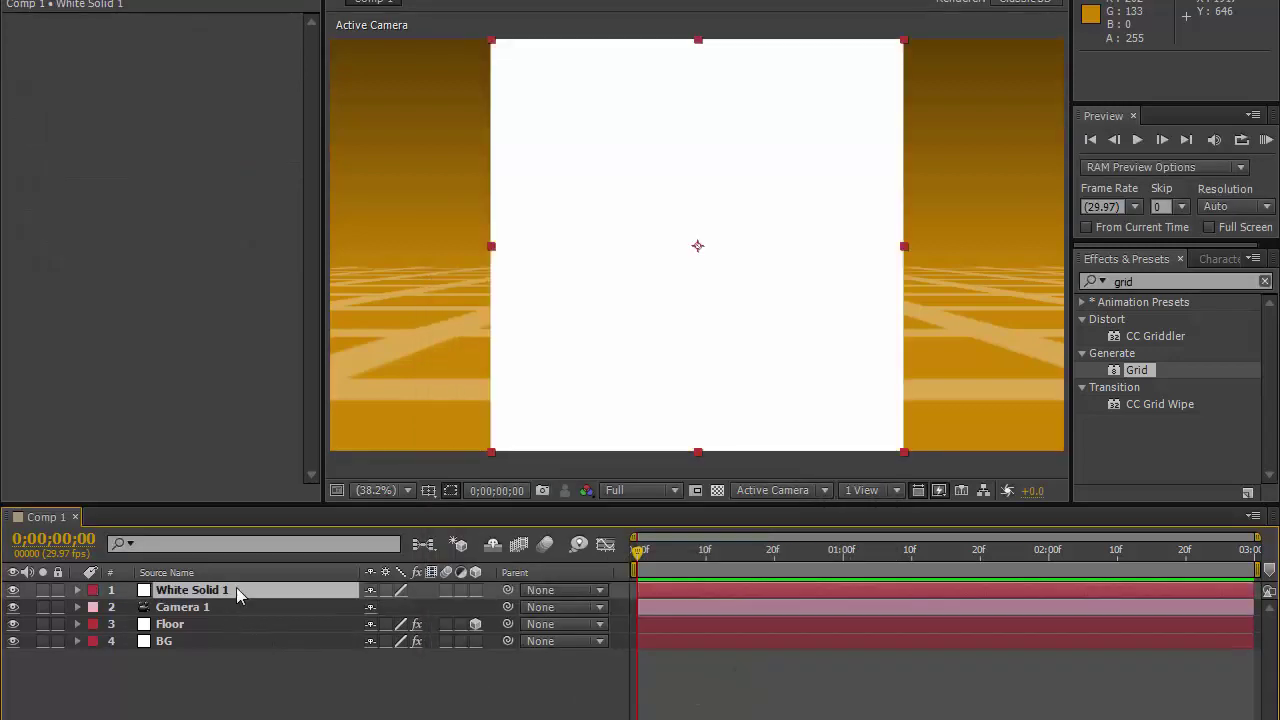
left_click(237, 590)
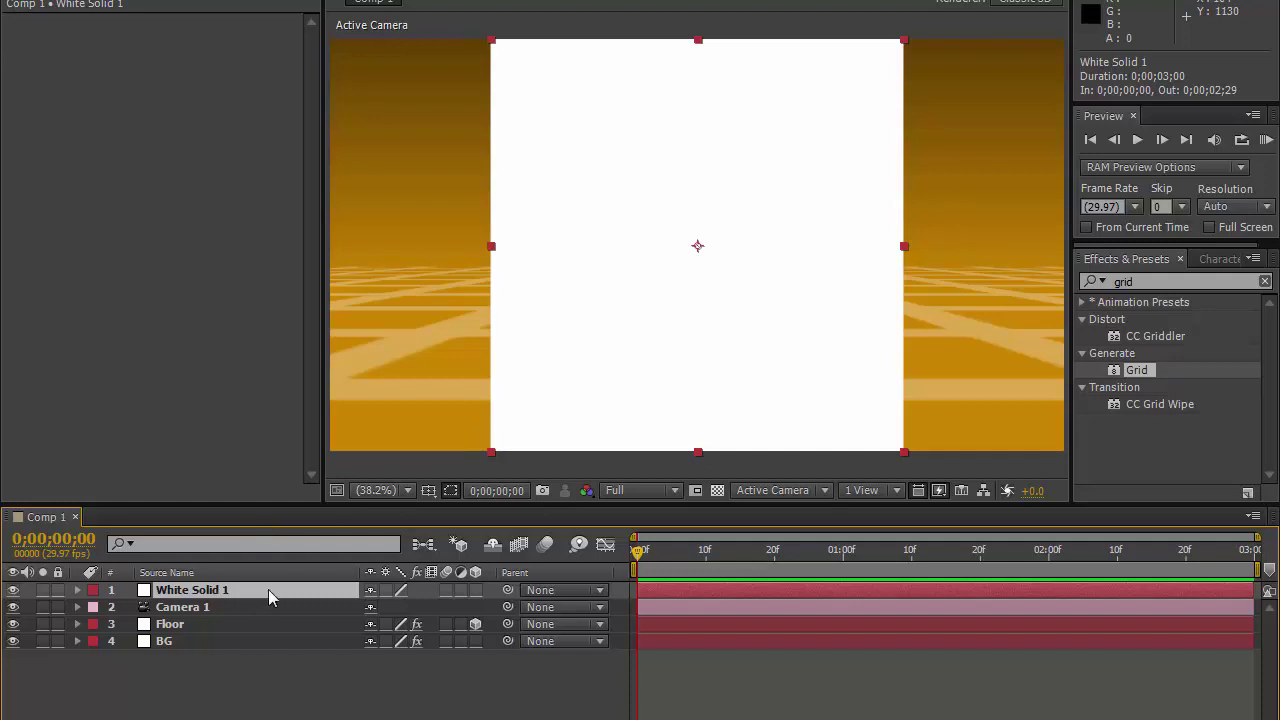
Pre-compose White Solid 1 into 'Photo Placeholder', leaving all attributes in Comp 1
key("ctrl+shift+c")
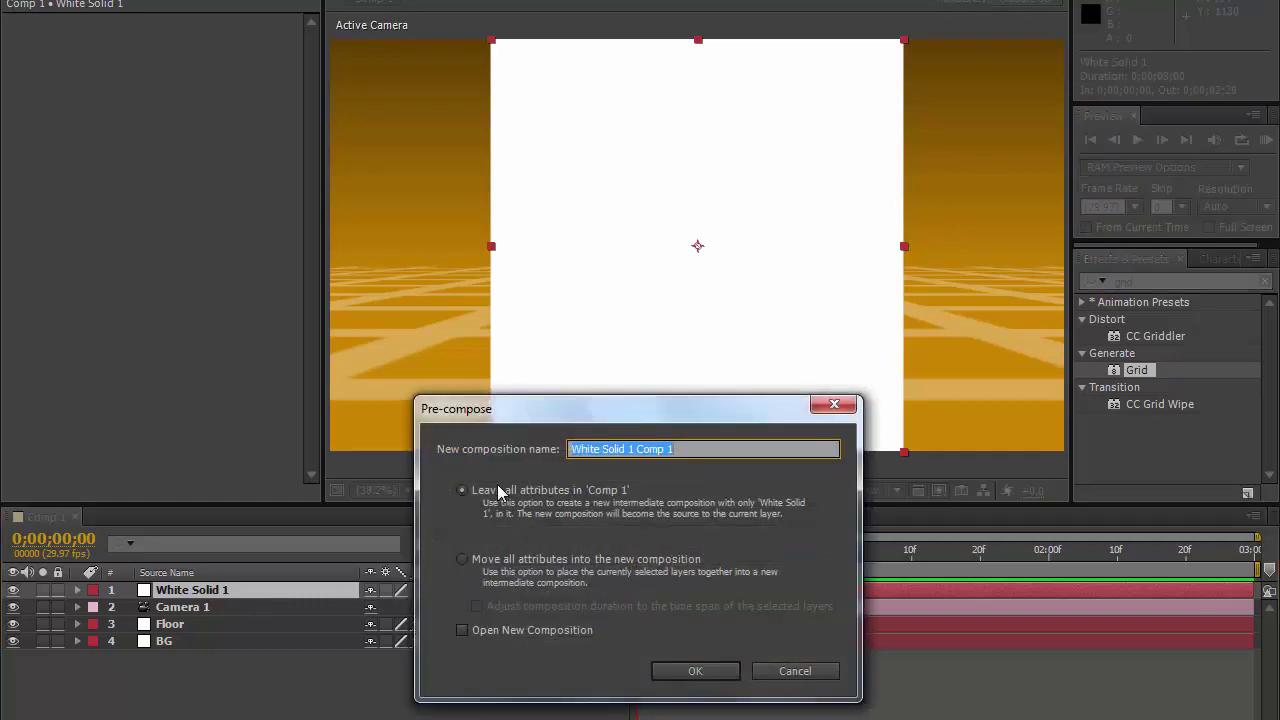
left_click(465, 492)
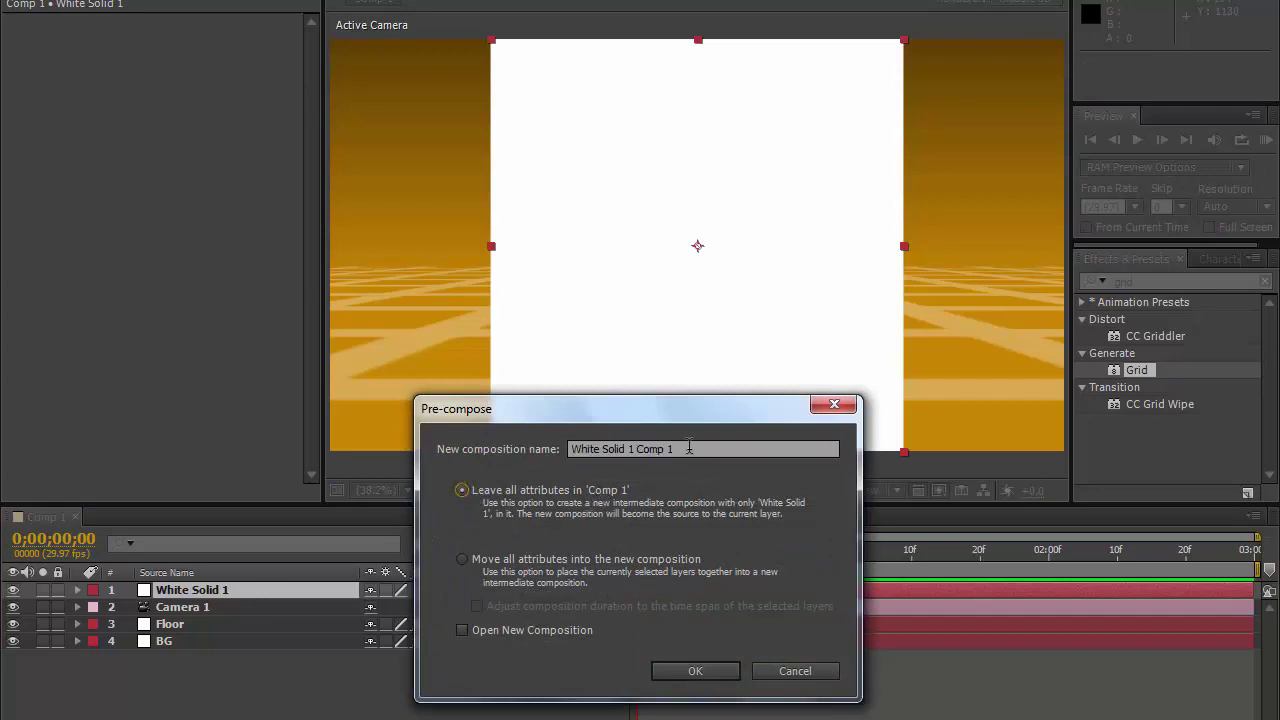
key("shift+Tab")
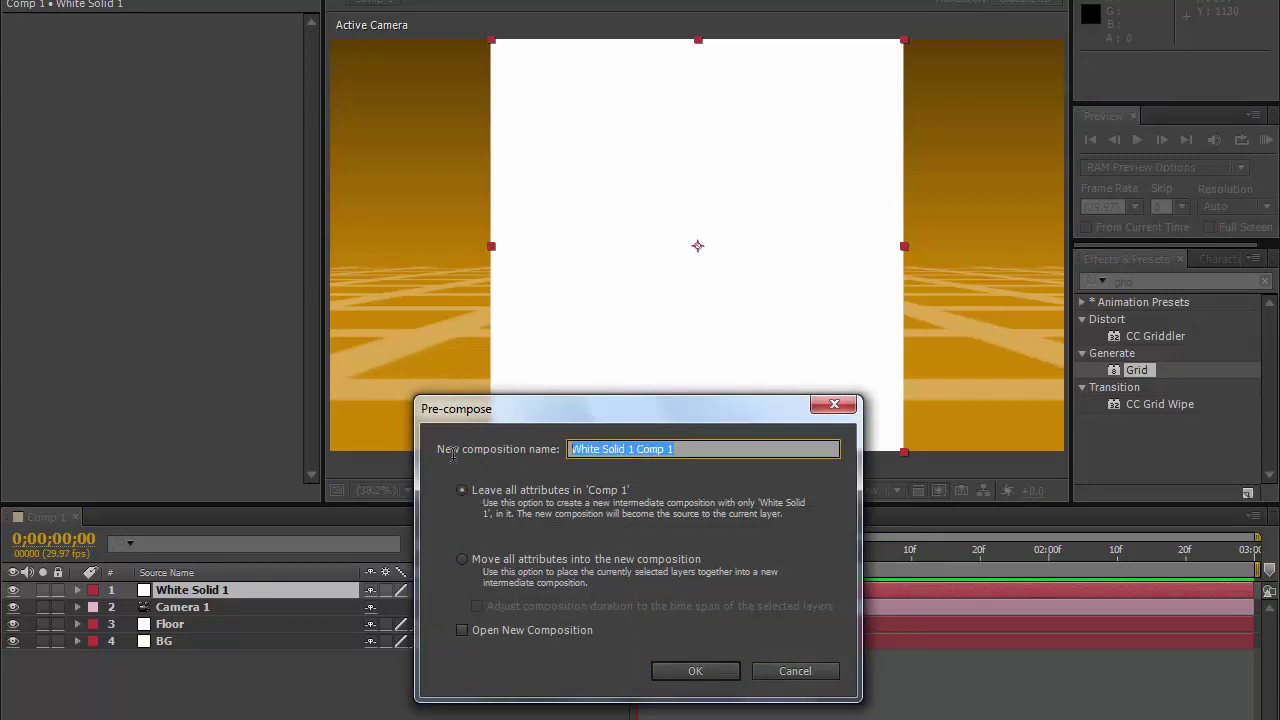
type("Photo Placeholde")
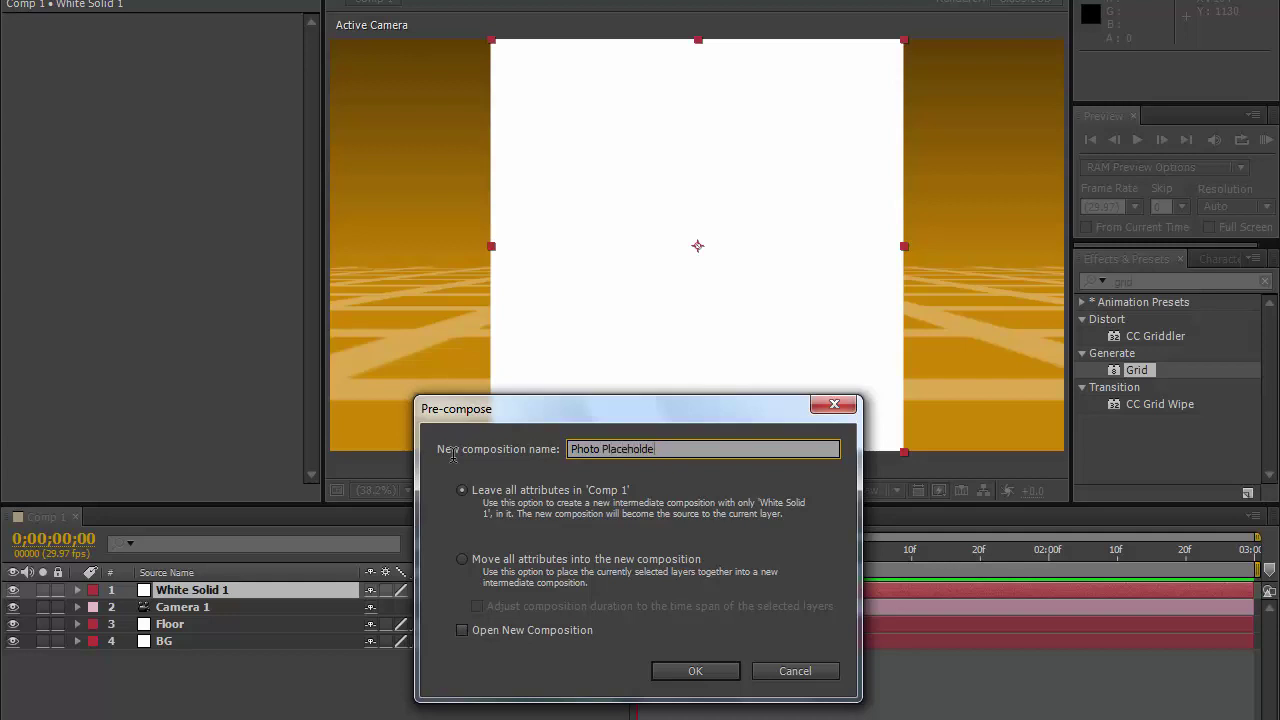
type("r")
left_click(680, 676)
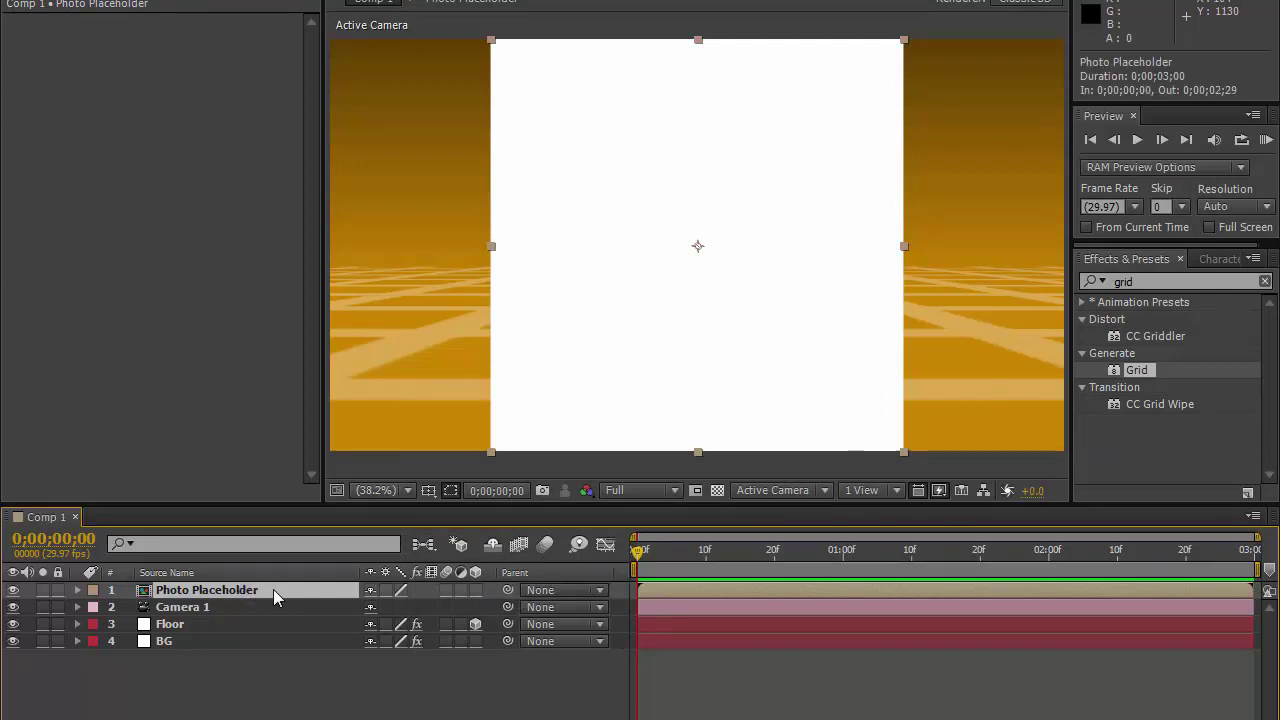
Inside Photo Placeholder, duplicate White Solid 1, hide the top copy, and select the lower one
double_click(273, 589)
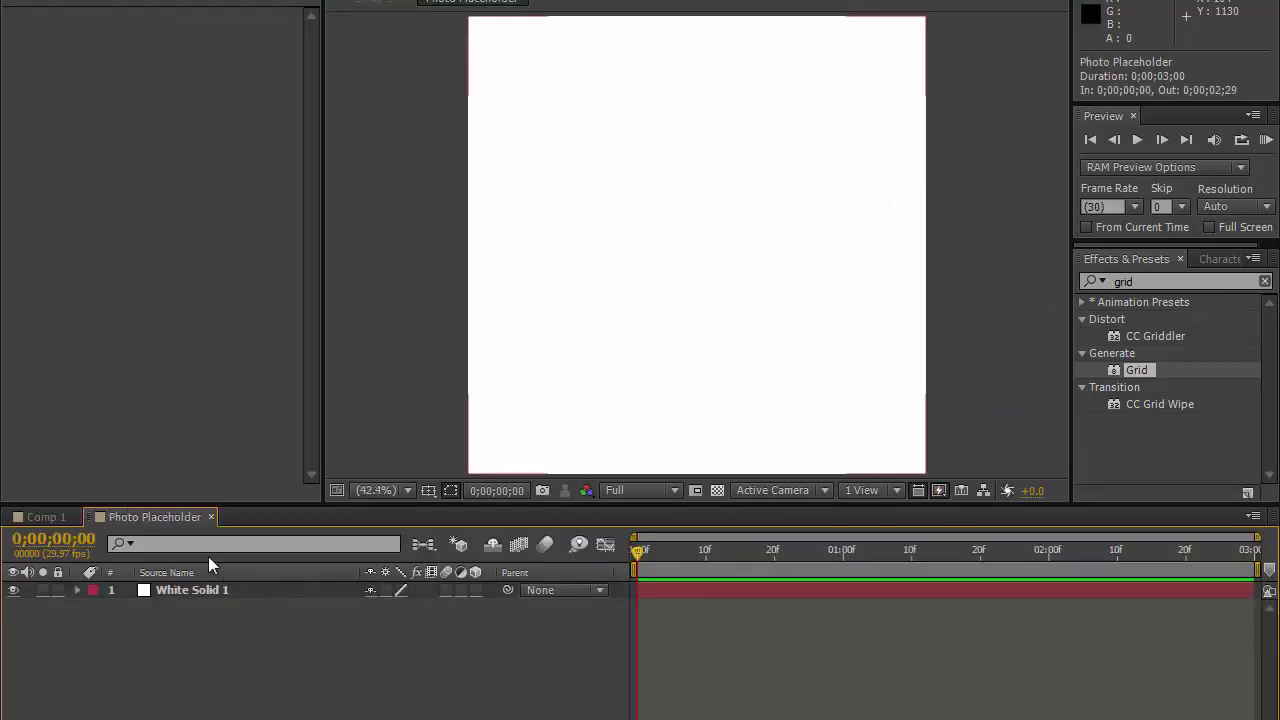
left_click(224, 587)
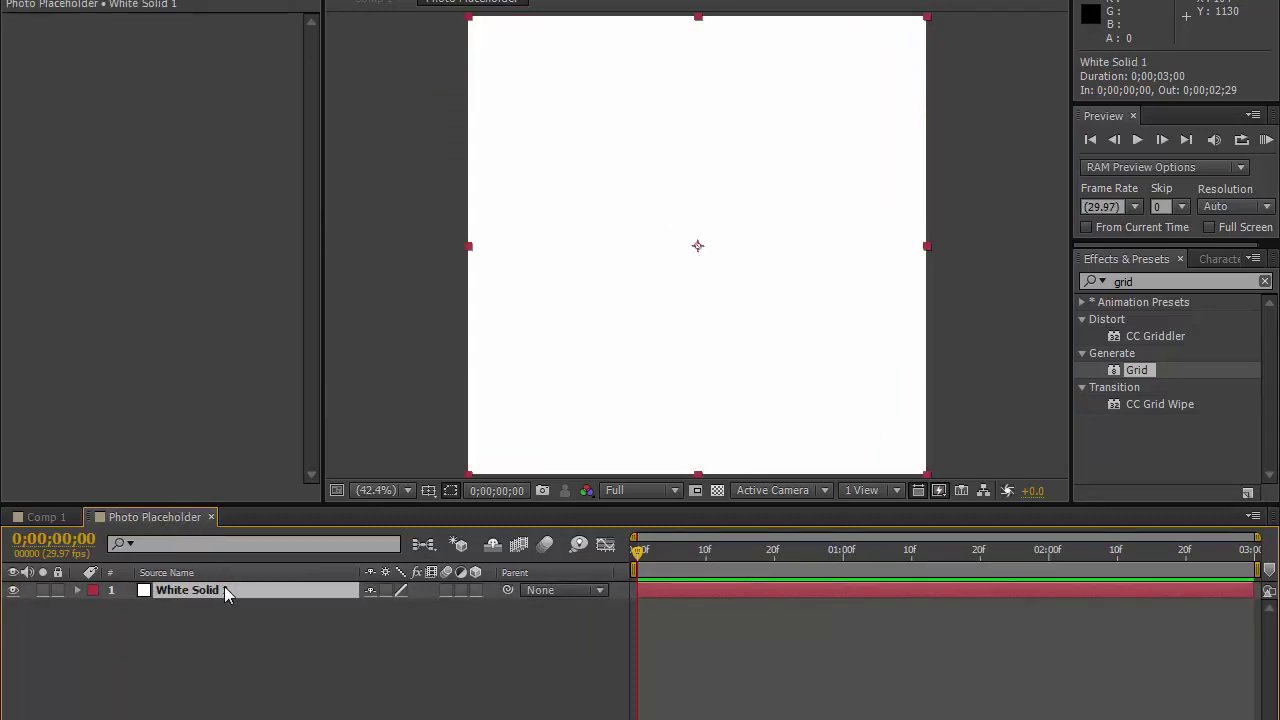
key("ctrl+d")
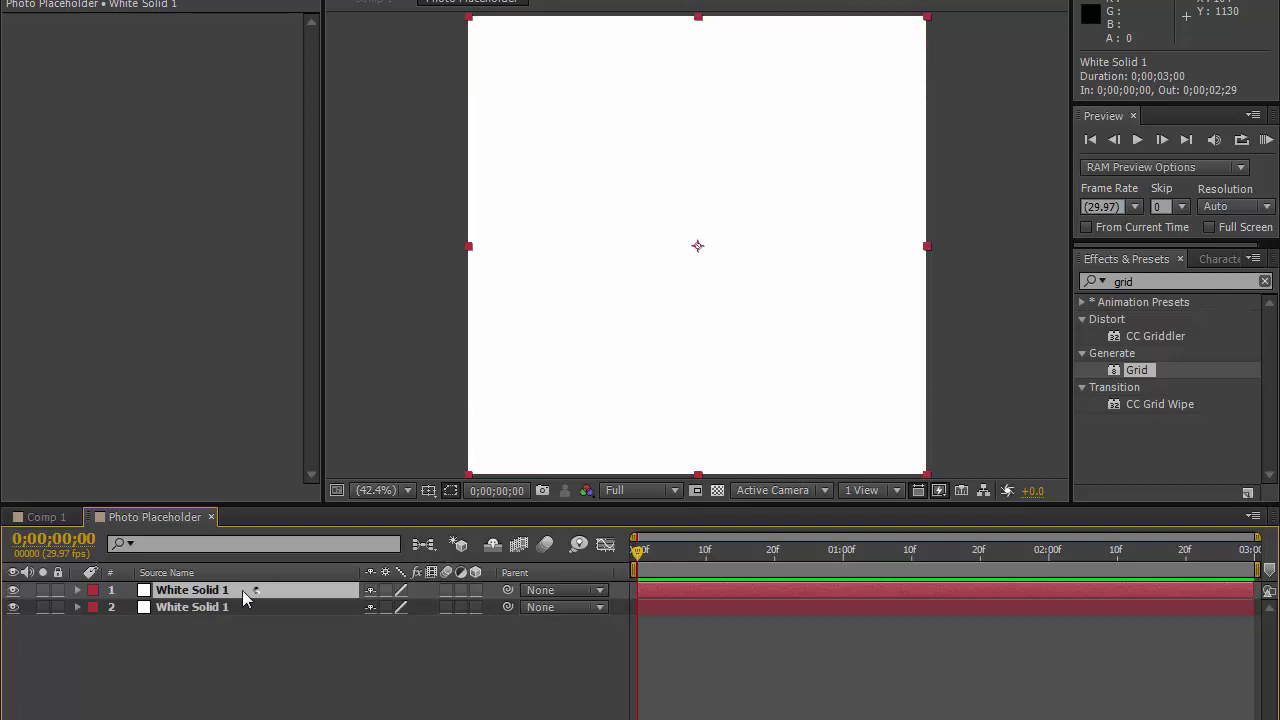
left_click(14, 590)
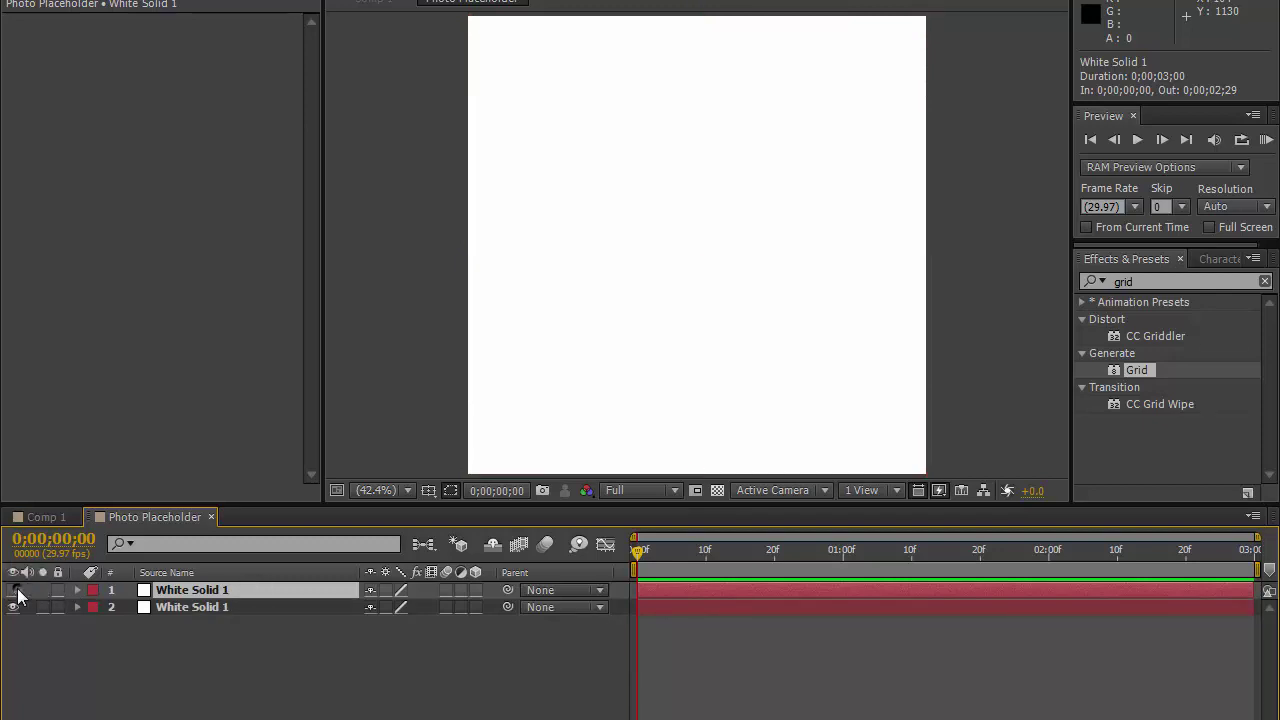
left_click(302, 610)
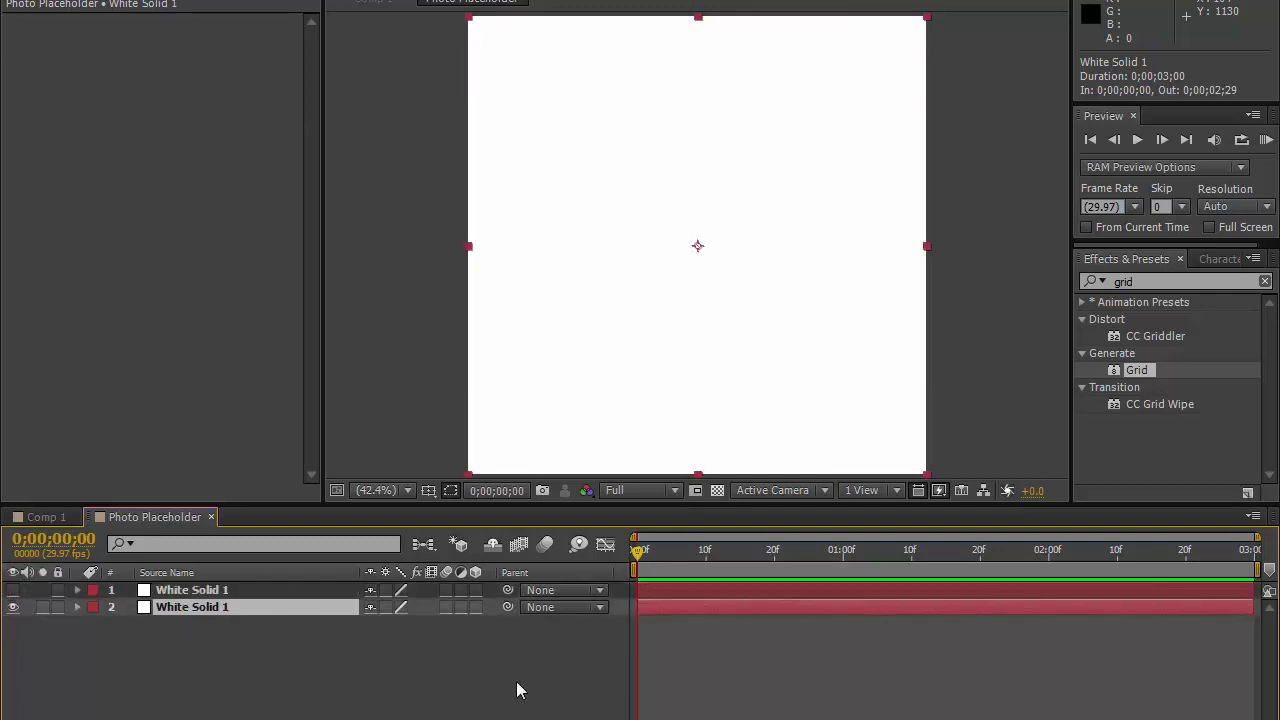
Apply Fast Blur with Blurriness 10 to the lower white solid
double_click(1143, 282)
type("fast")
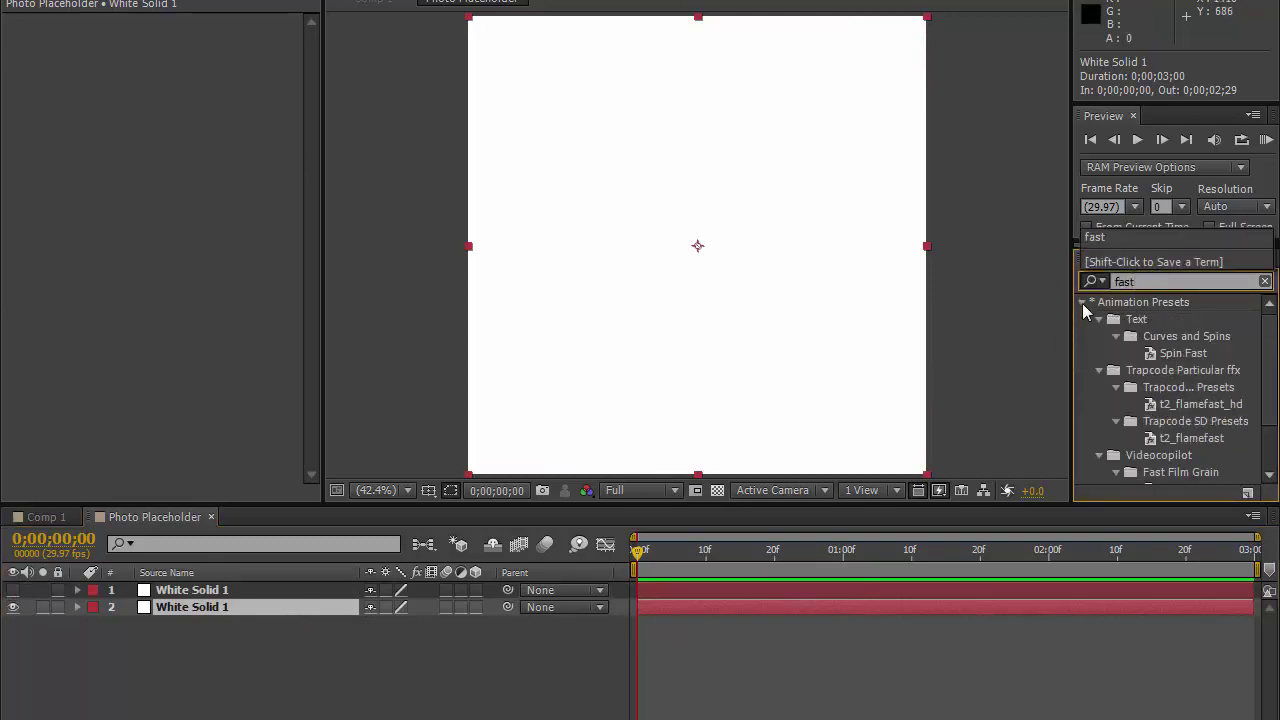
left_click(1083, 303)
left_click(1144, 350)
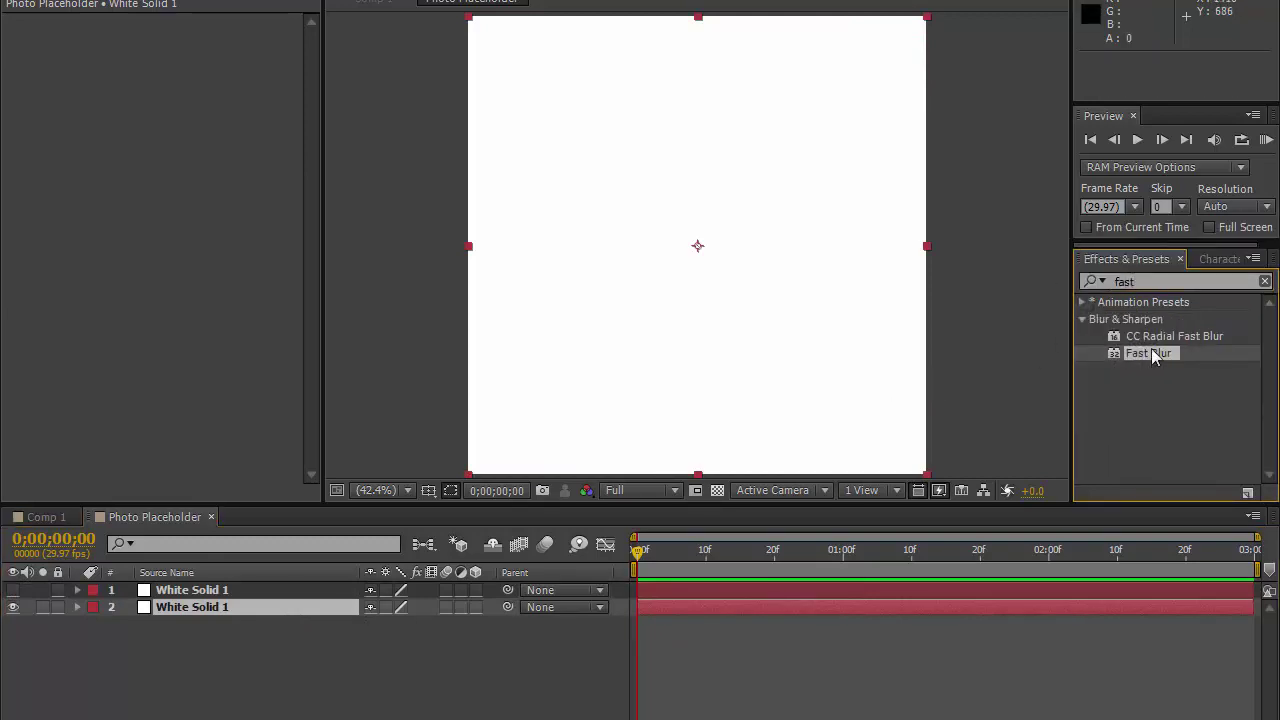
left_click_drag(1151, 348, 273, 606)
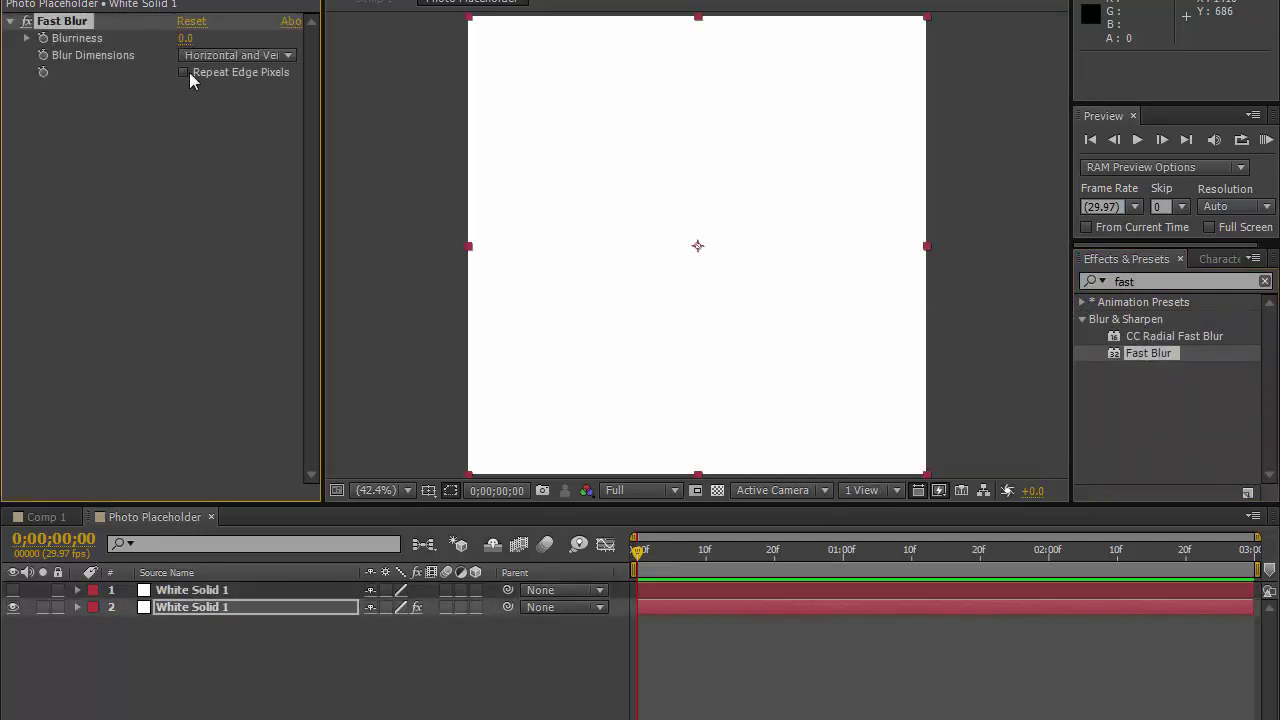
left_click(185, 38)
type("10")
key("Return")
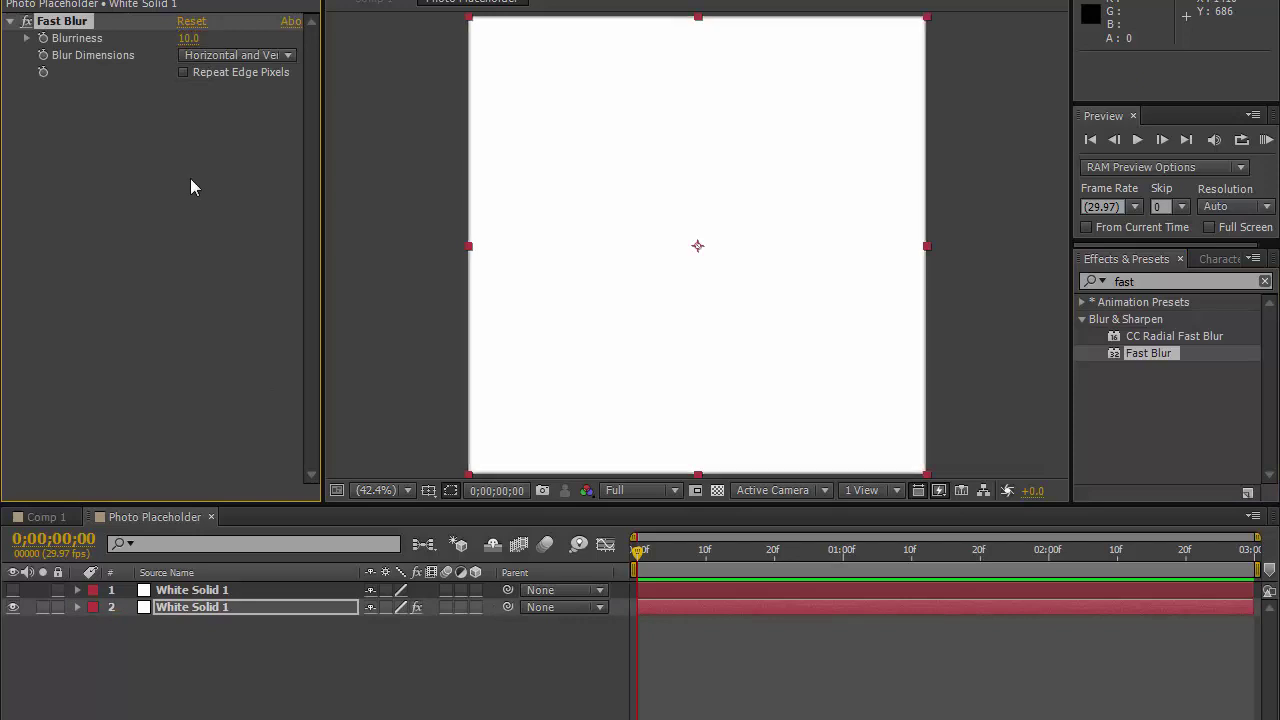
Set the lower solid's opacity to 30% and make the top solid visible again
left_click(230, 605)
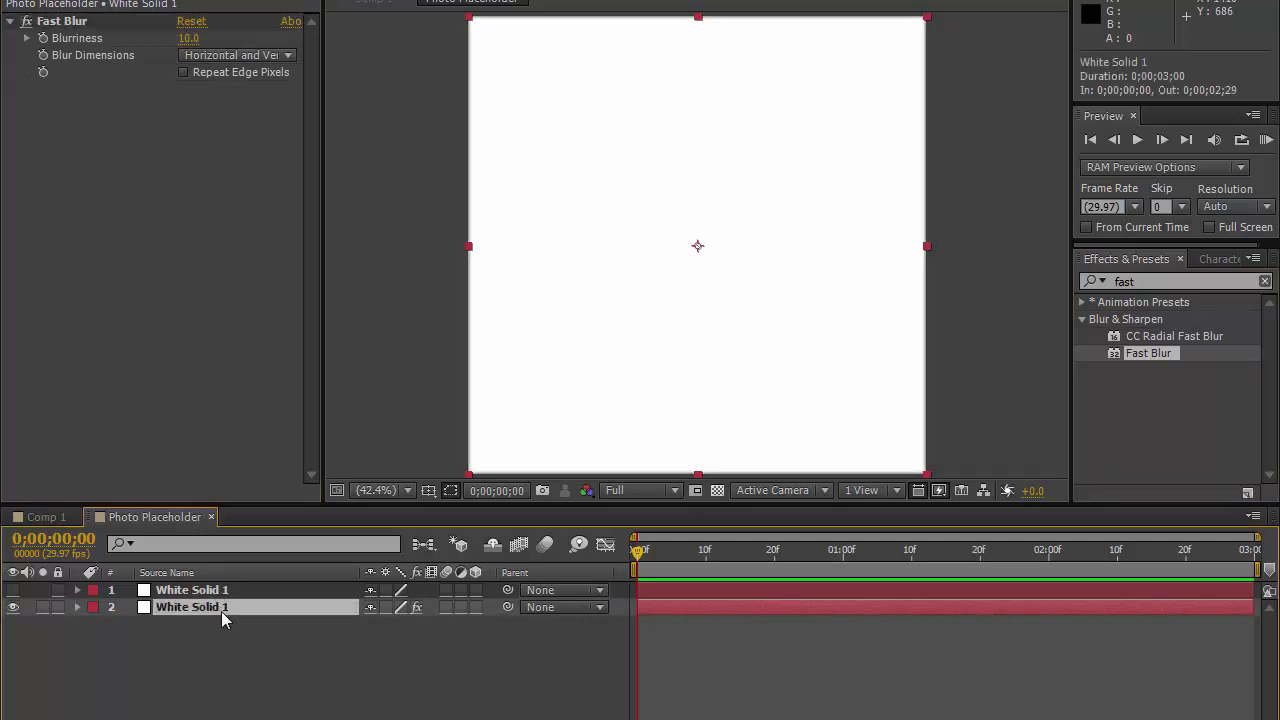
key("t")
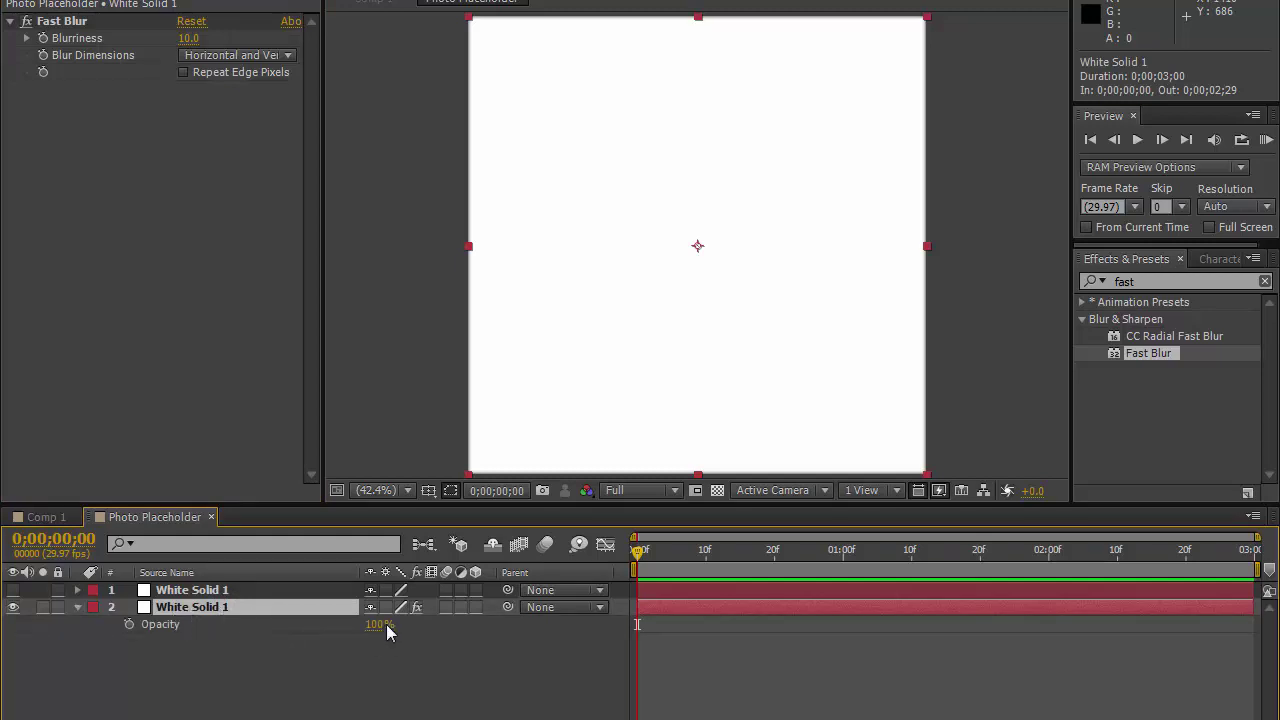
left_click(379, 624)
type("30")
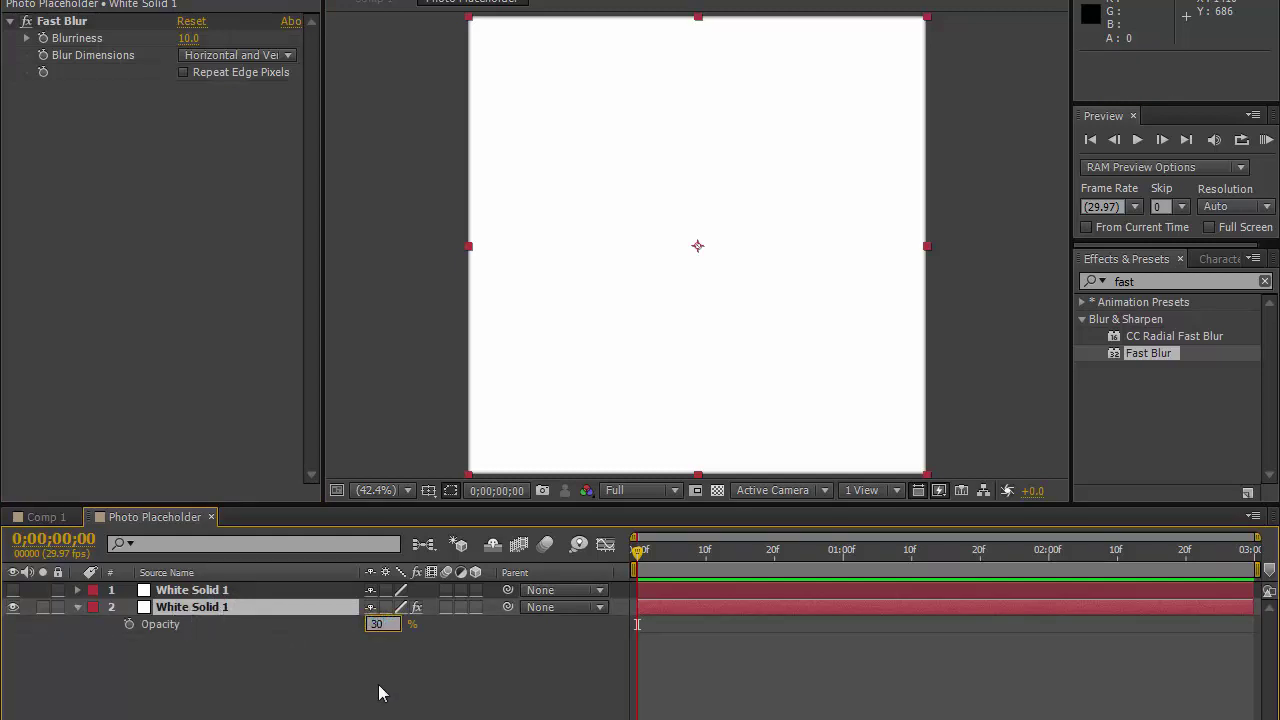
key("Return")
left_click(81, 604)
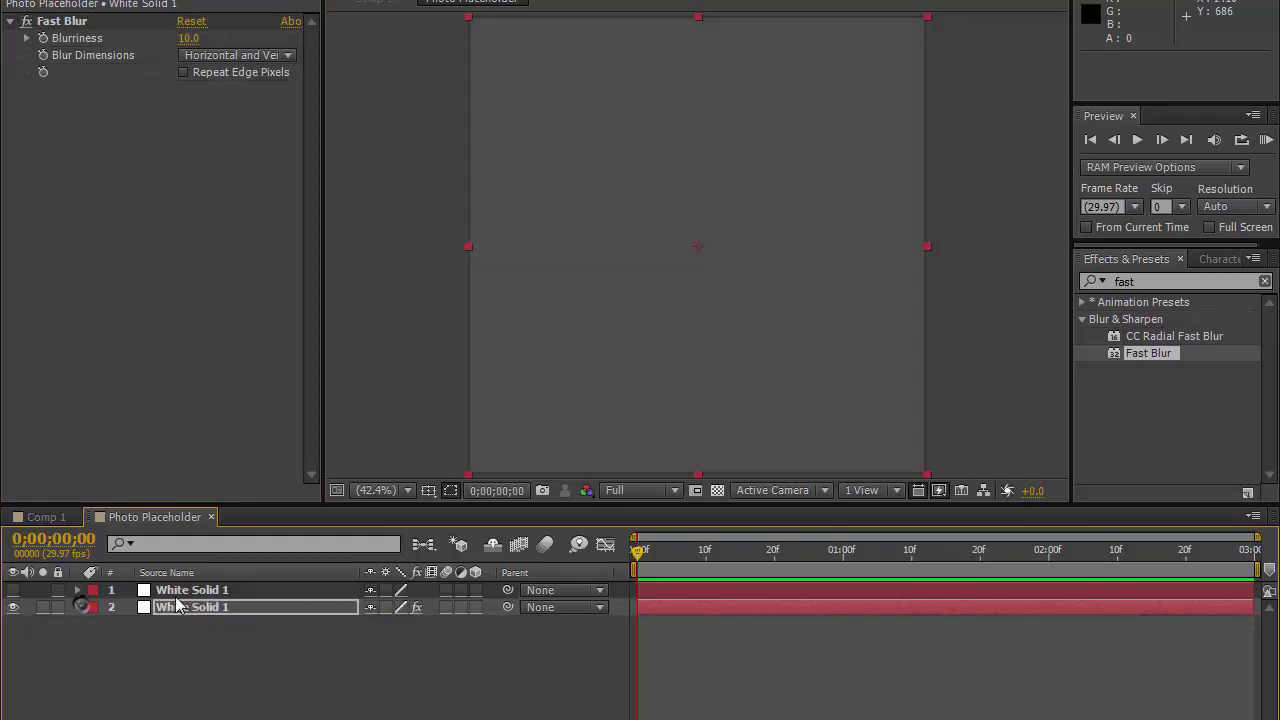
left_click(68, 590)
left_click(12, 590)
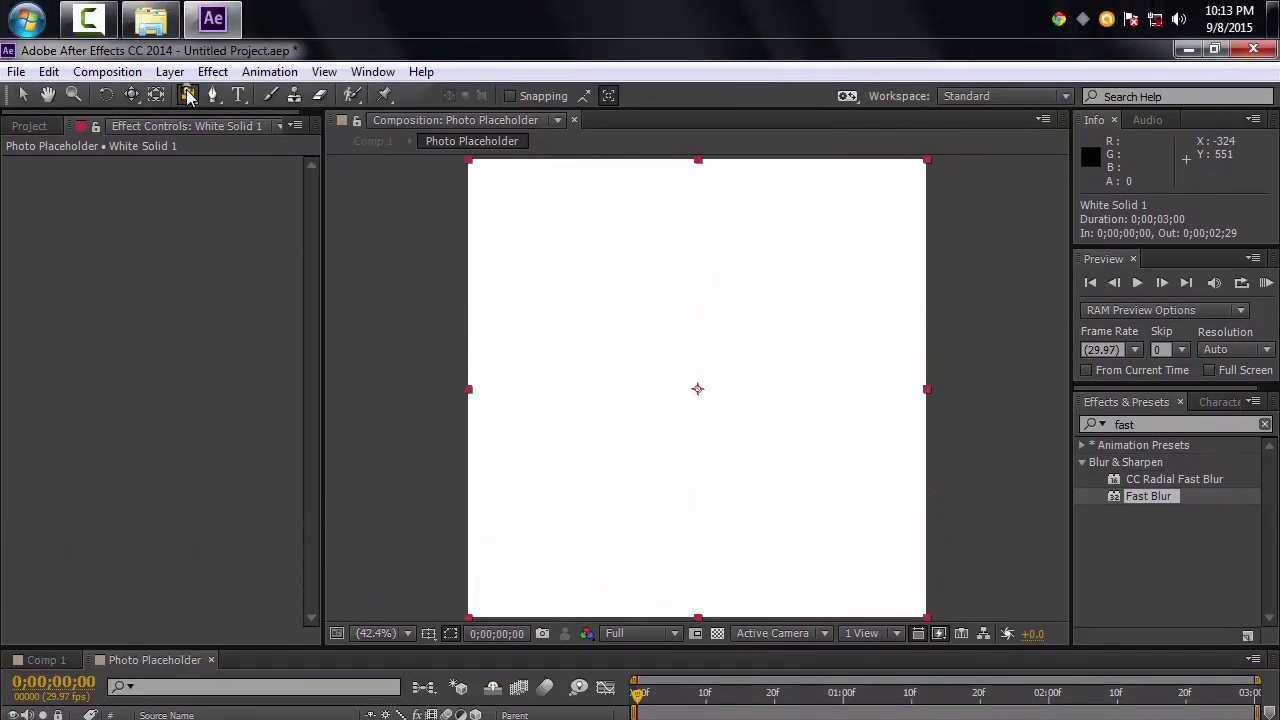
Add a full-frame rectangle mask to the top solid and shrink it to about 94%
left_click_drag(187, 94, 252, 100)
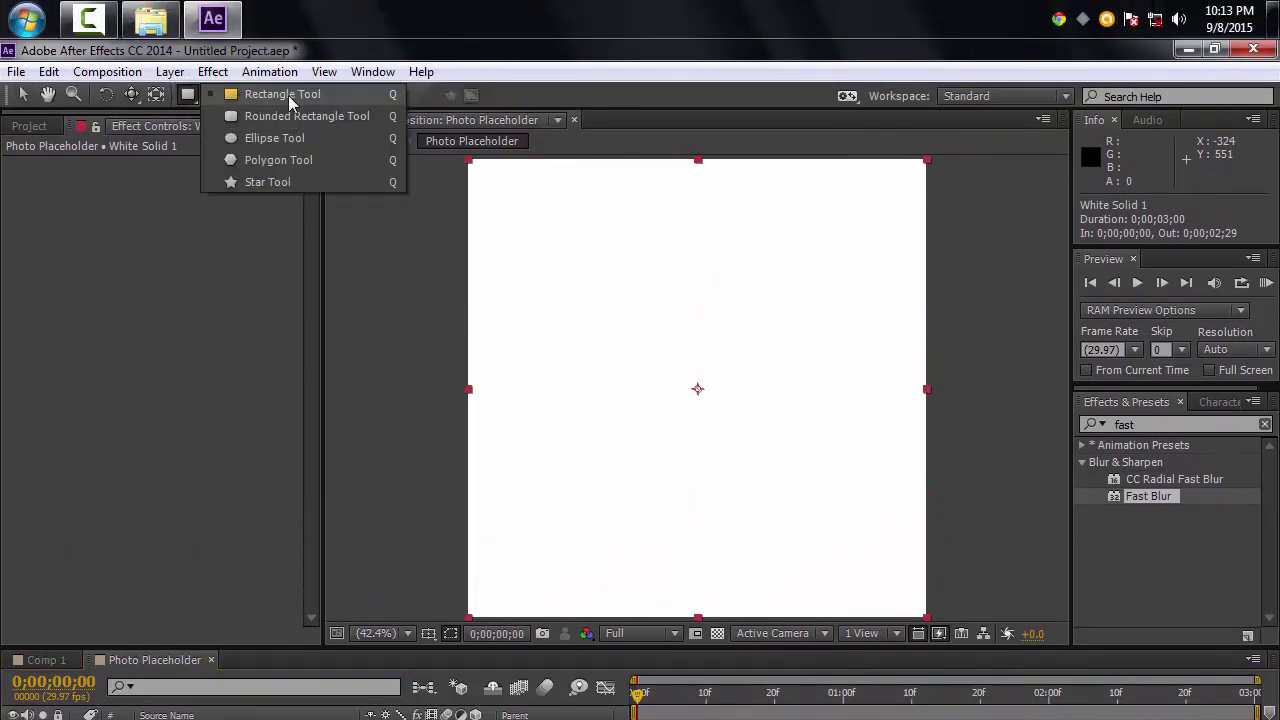
left_click(252, 97)
double_click(186, 95)
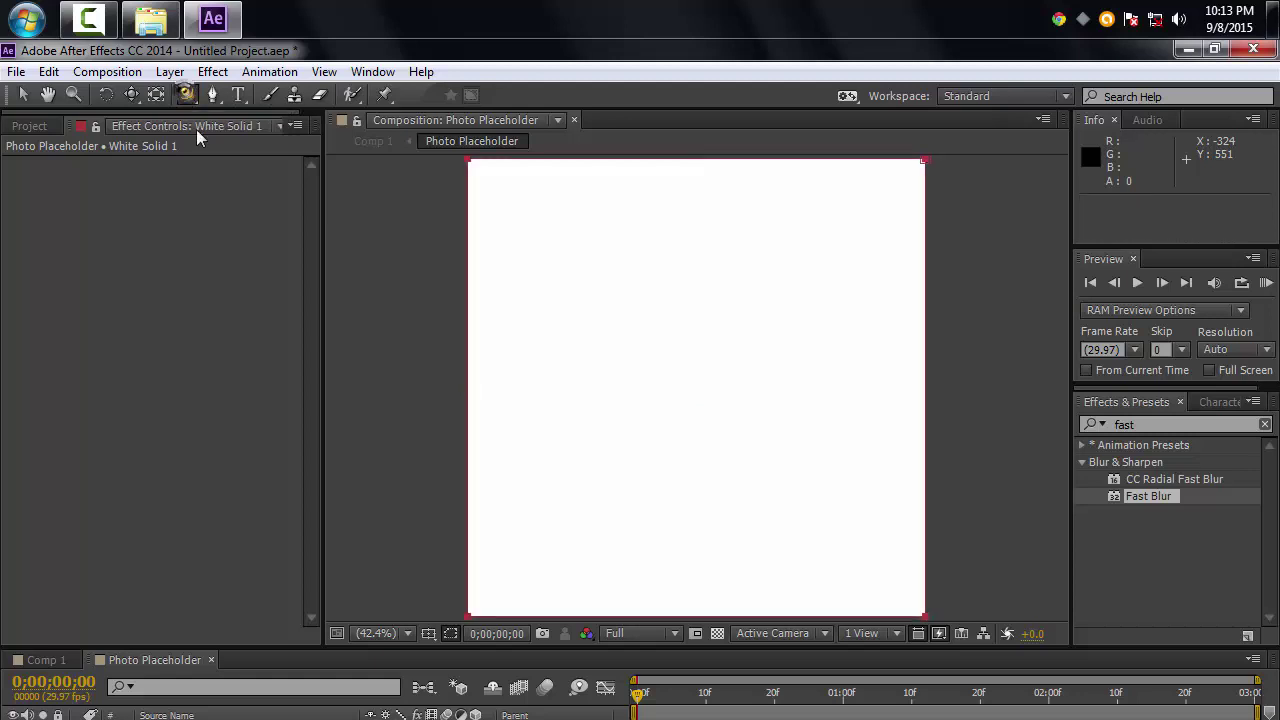
key("v")
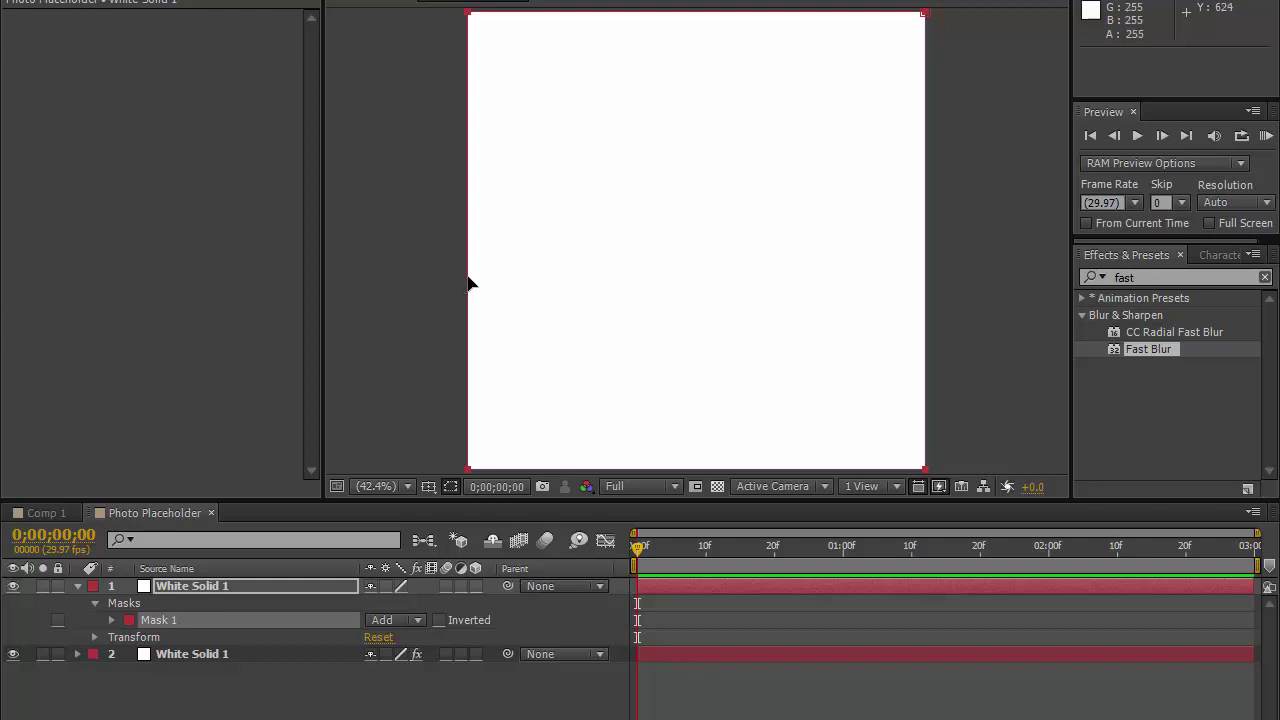
double_click(468, 283)
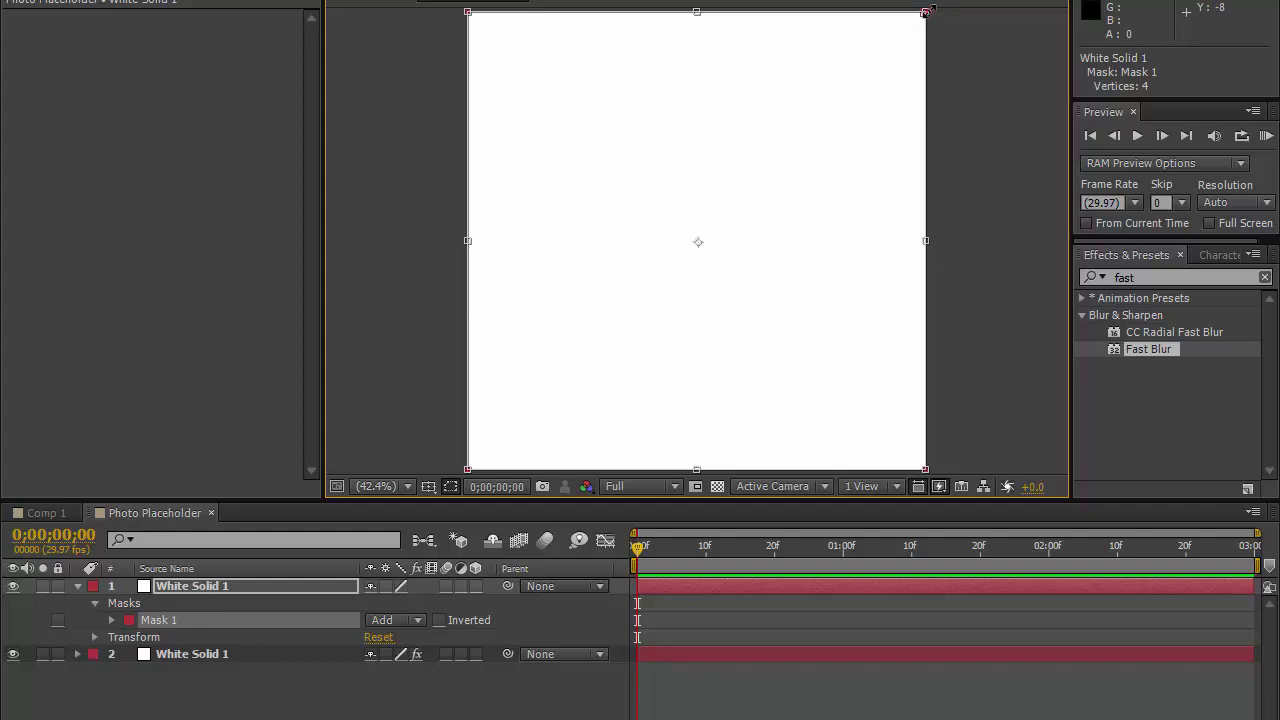
mouse_move(924, 13)
left_mouse_down()
mouse_move(888, 57)
mouse_move(893, 45)
left_mouse_up()
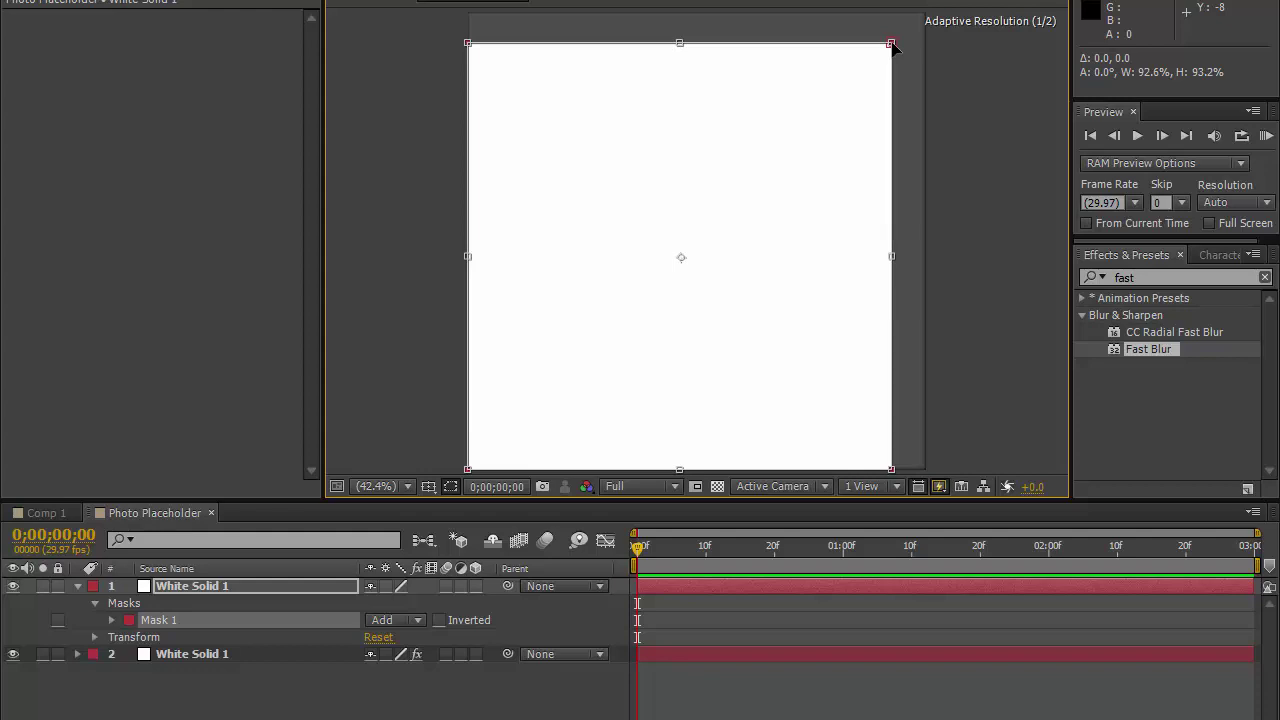
left_click_drag(893, 45, 919, 27)
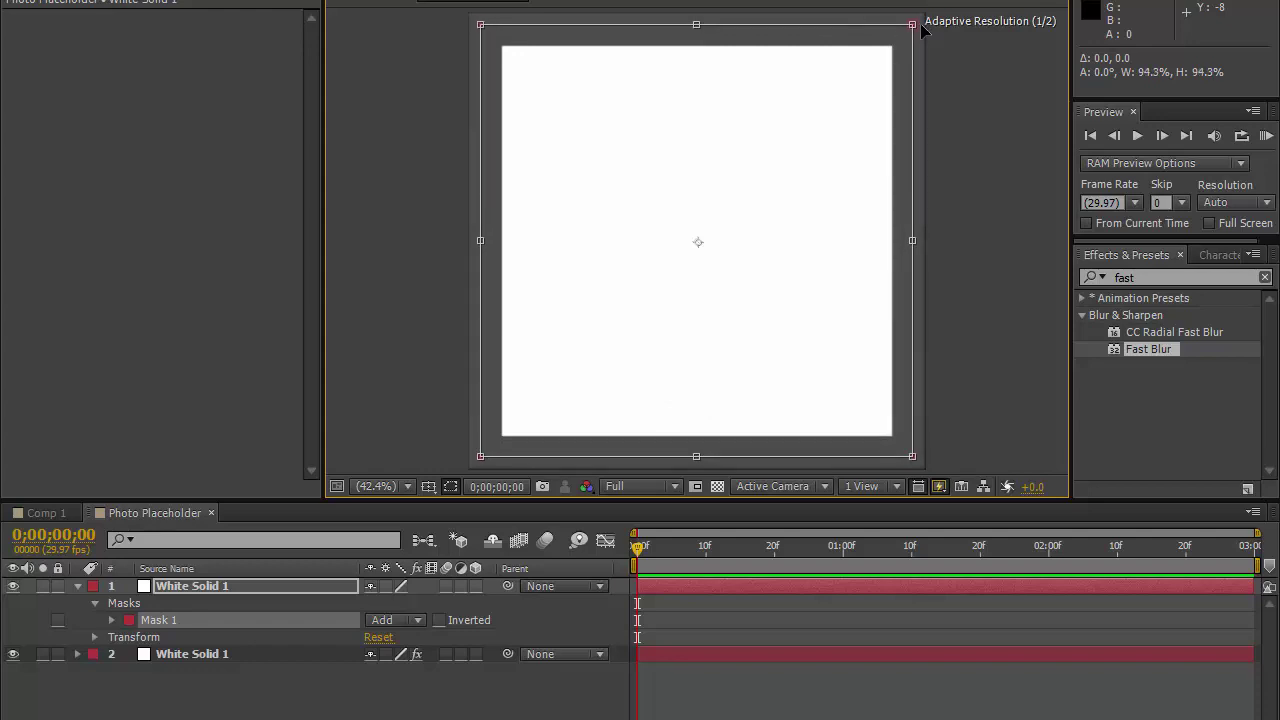
left_click_drag(921, 27, 921, 31)
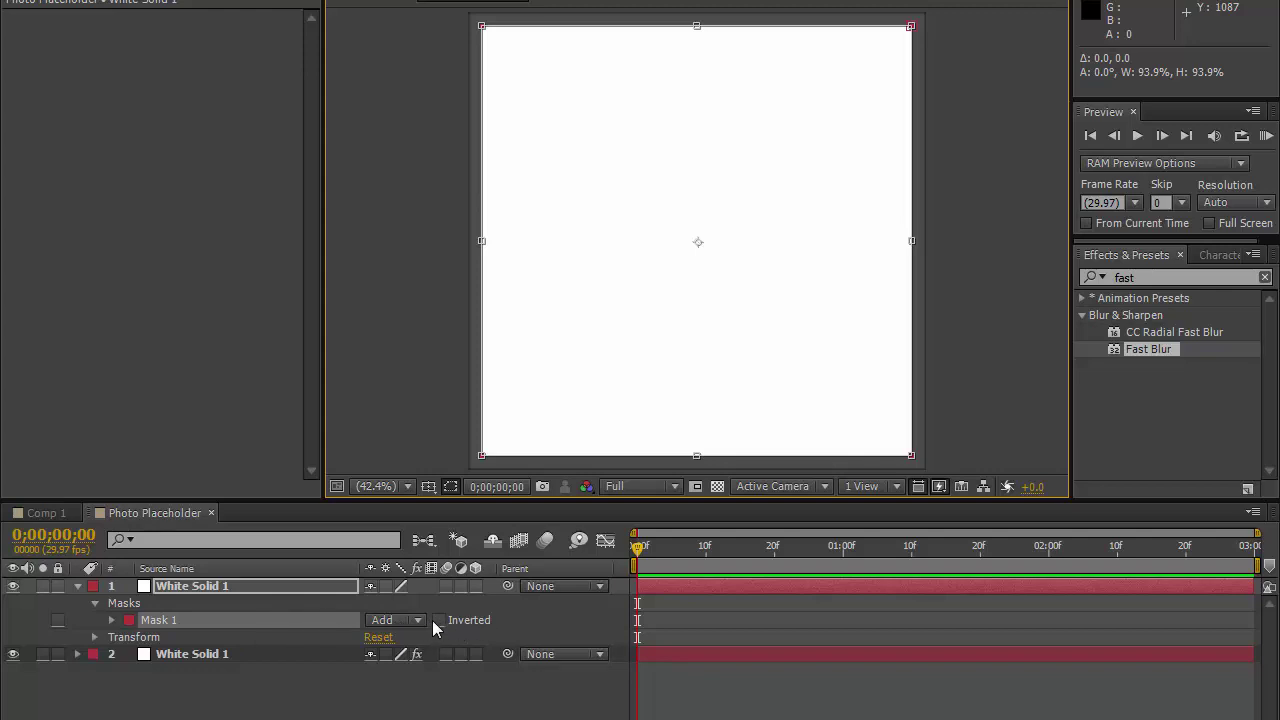
Invert the mask and set its feather to 50 pixels
left_click(438, 620)
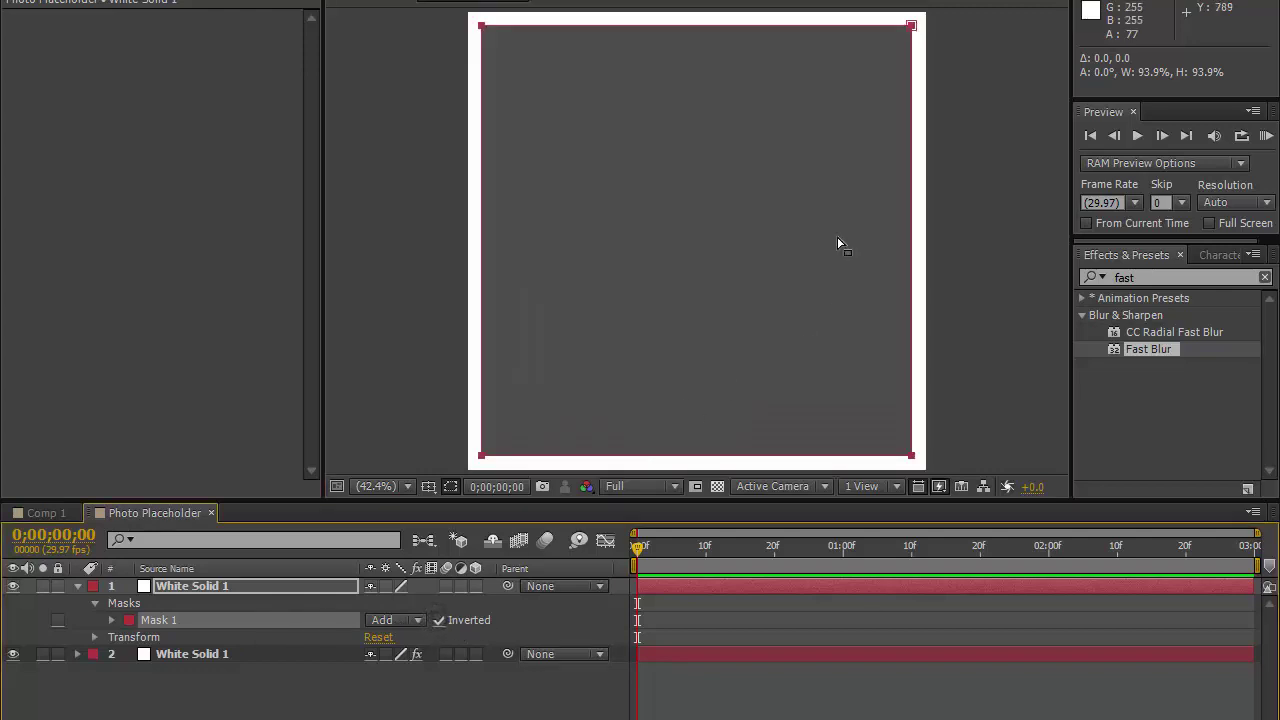
left_click(111, 620)
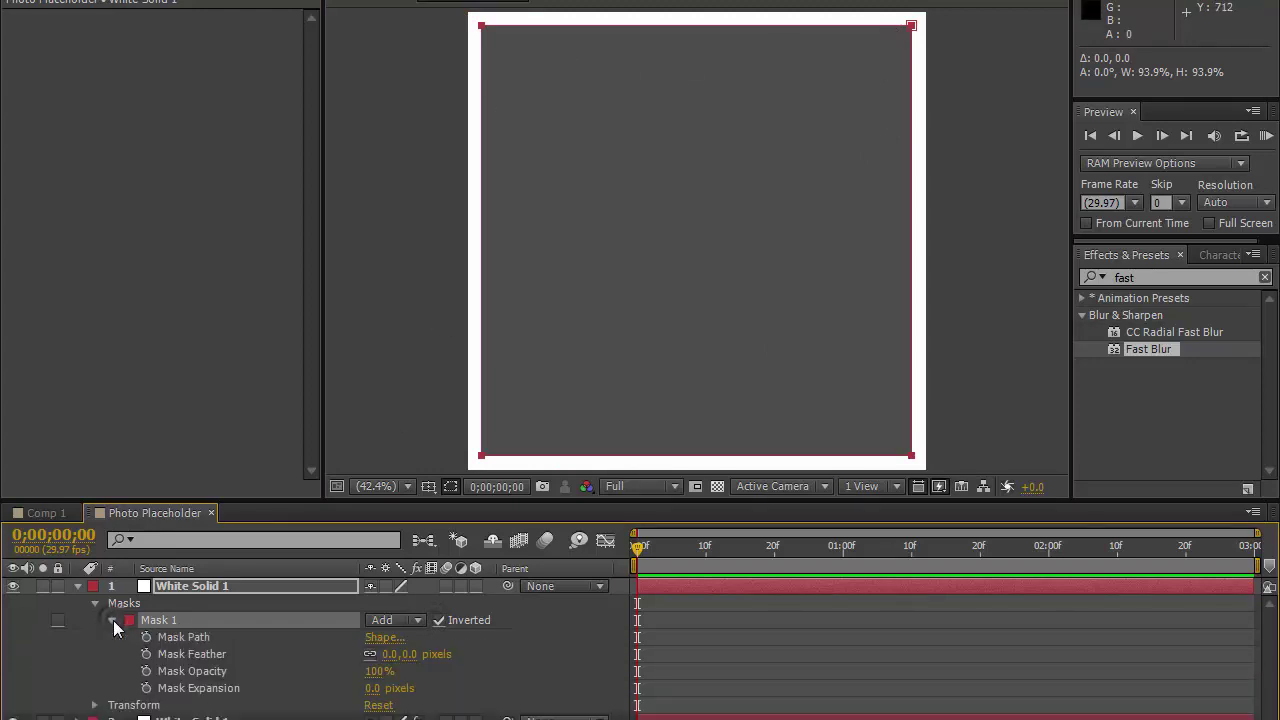
left_click(413, 654)
type("50")
key("Return")
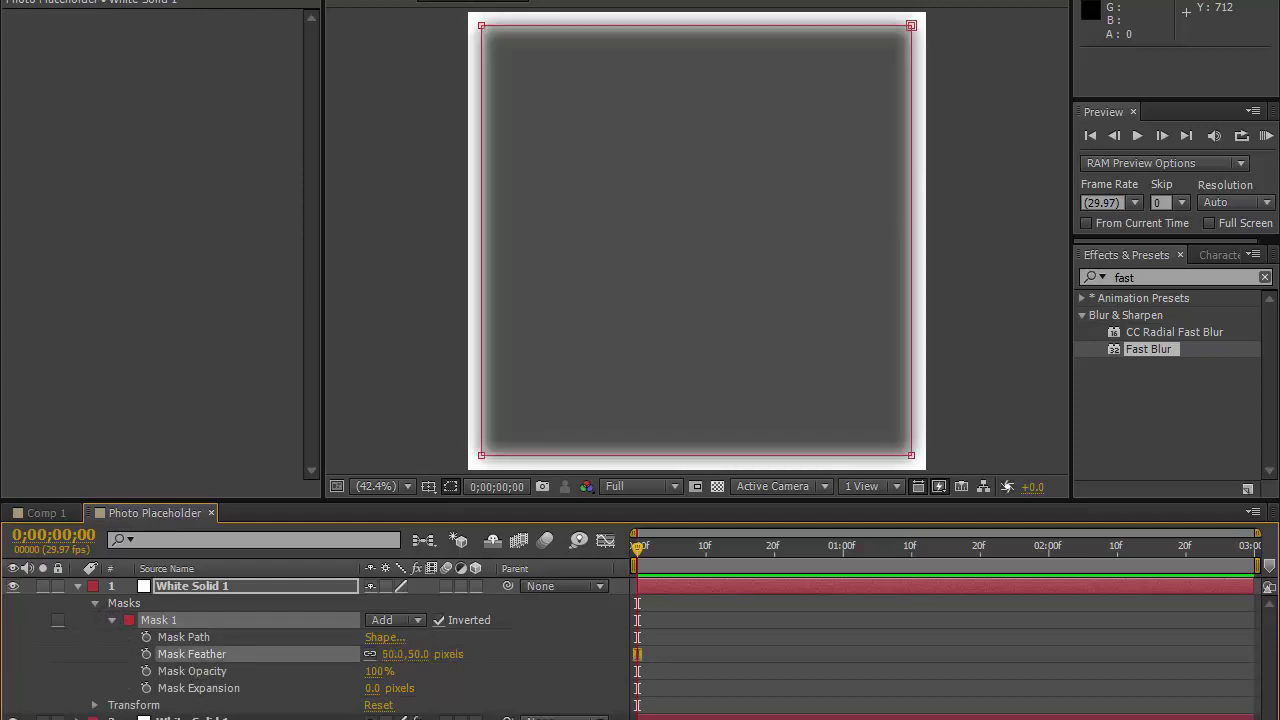
left_click(90, 612)
left_click(78, 586)
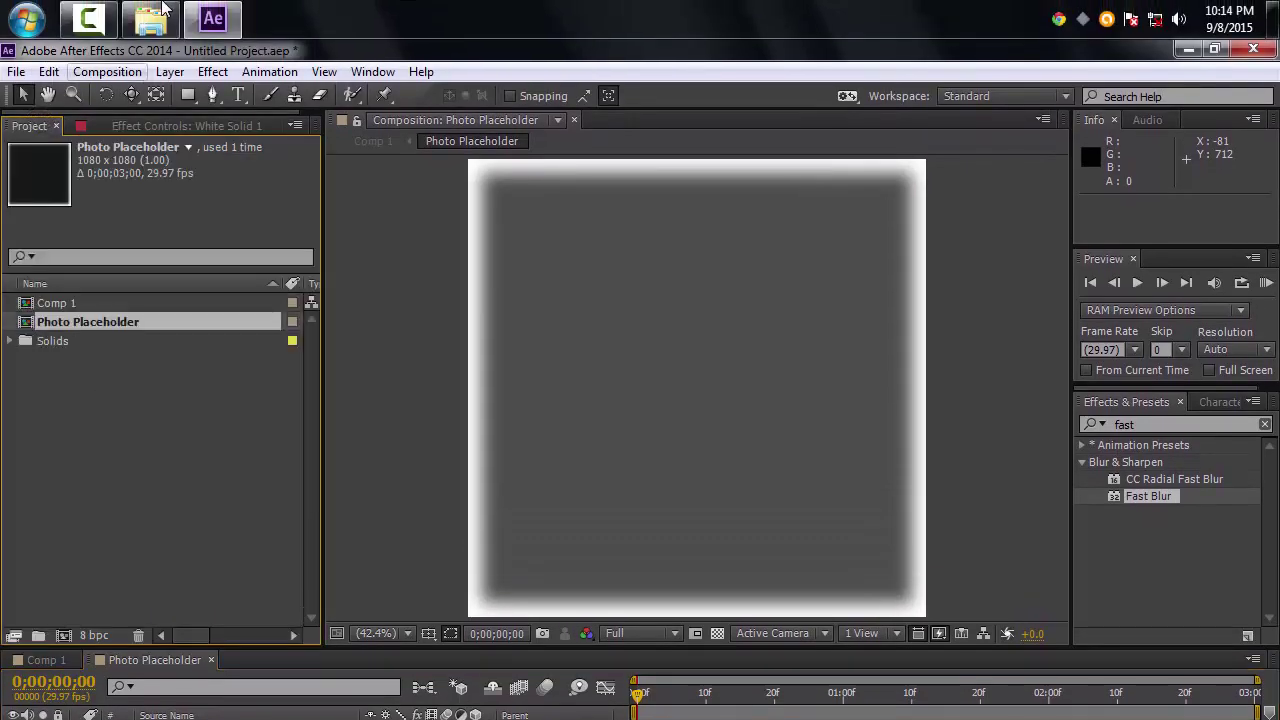
Import flower-tulip-wallpaper-1.png from Temp Files and place it below the top white solid
left_click(165, 18)
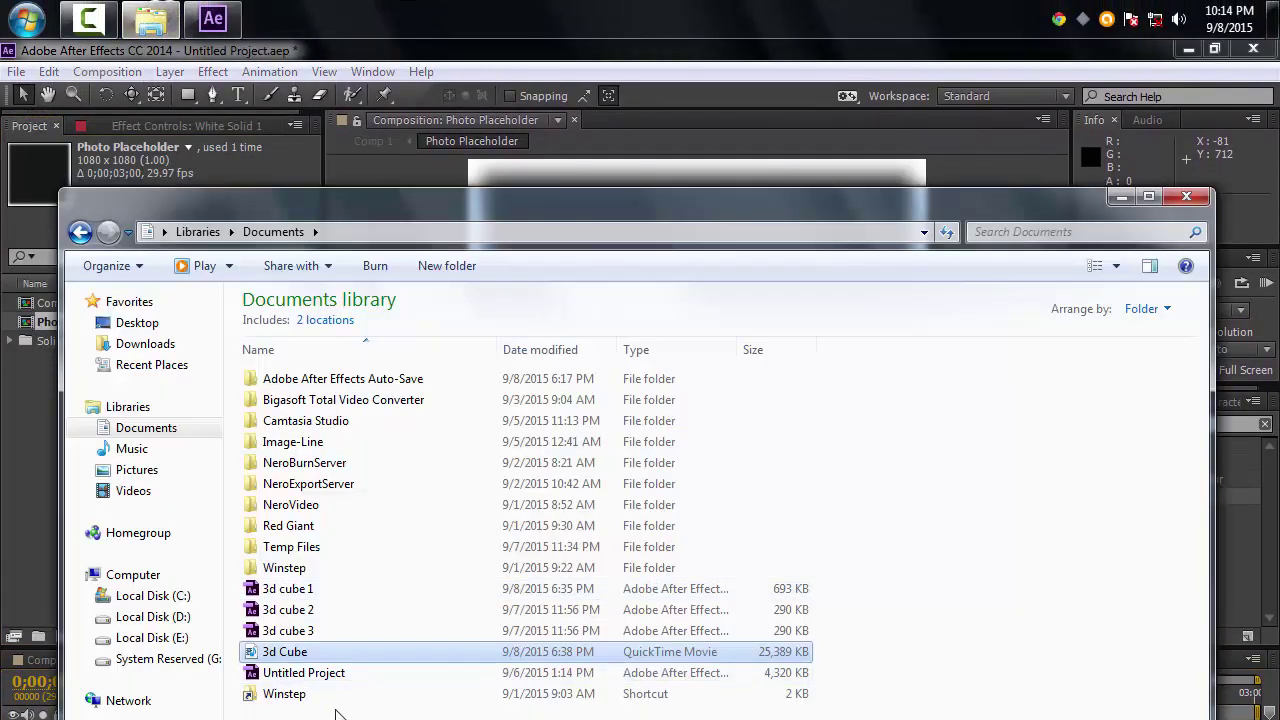
double_click(286, 546)
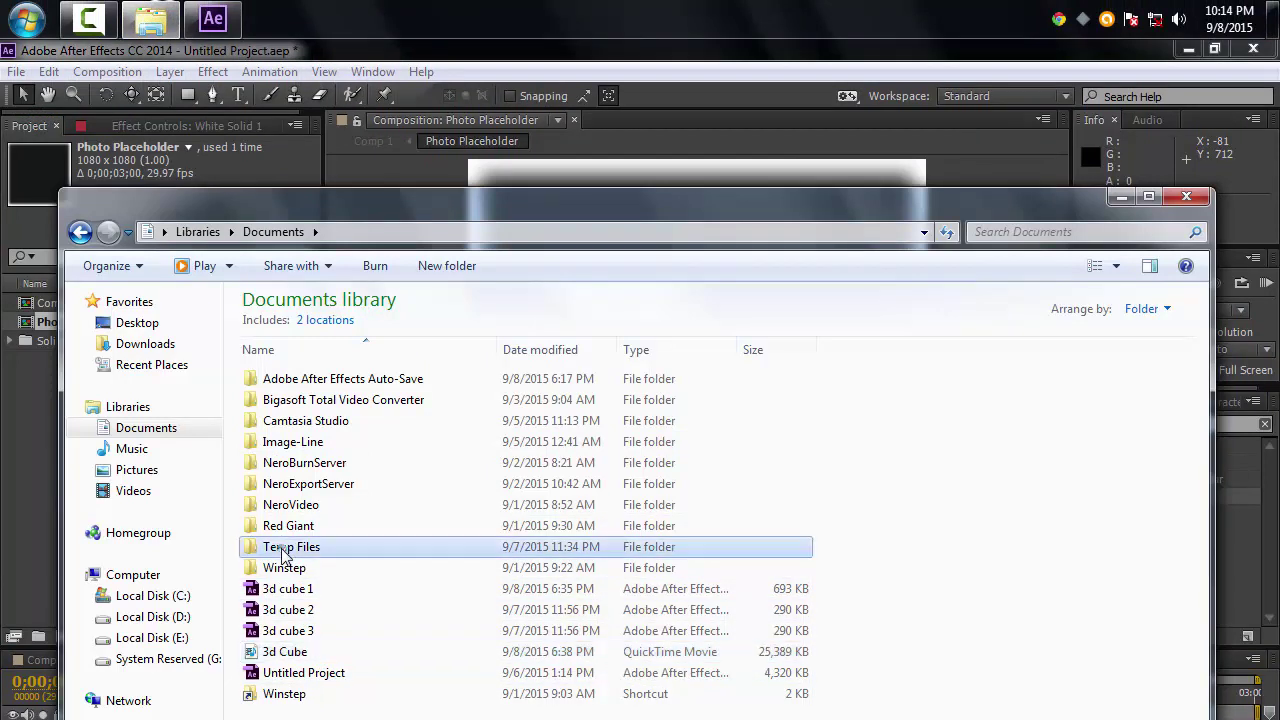
left_click_drag(311, 441, 205, 6)
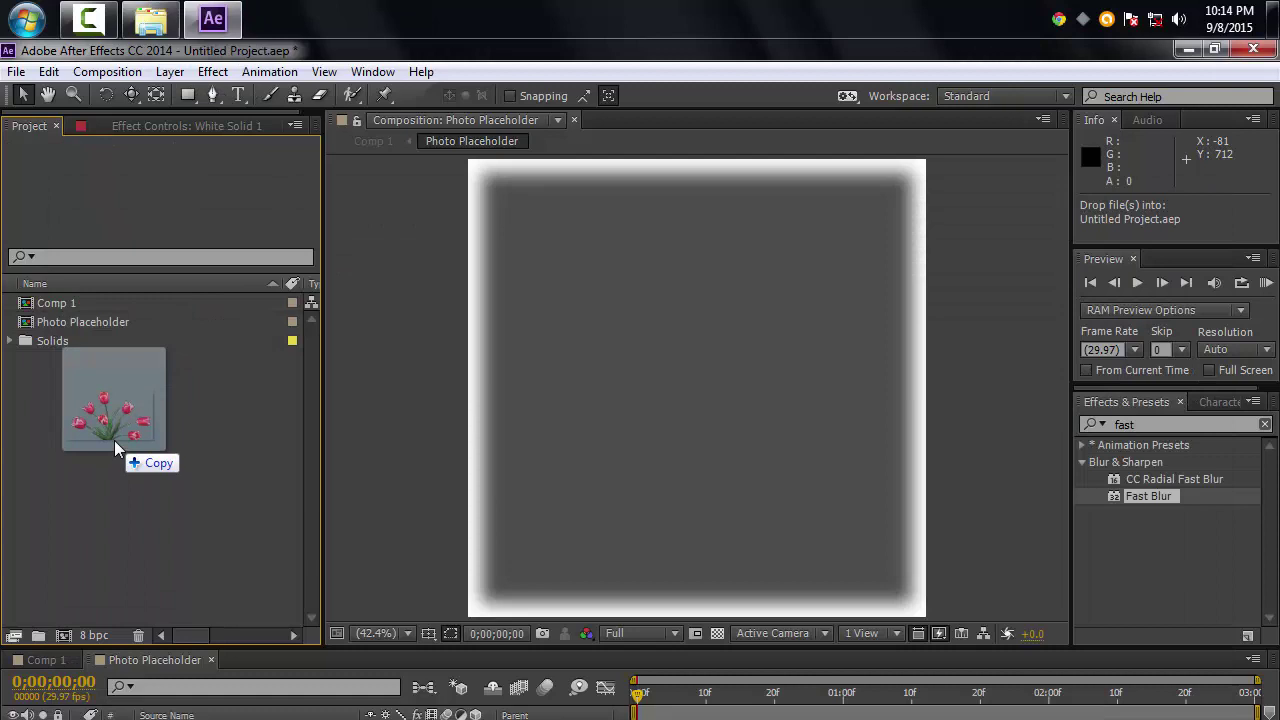
left_click_drag(205, 6, 122, 400)
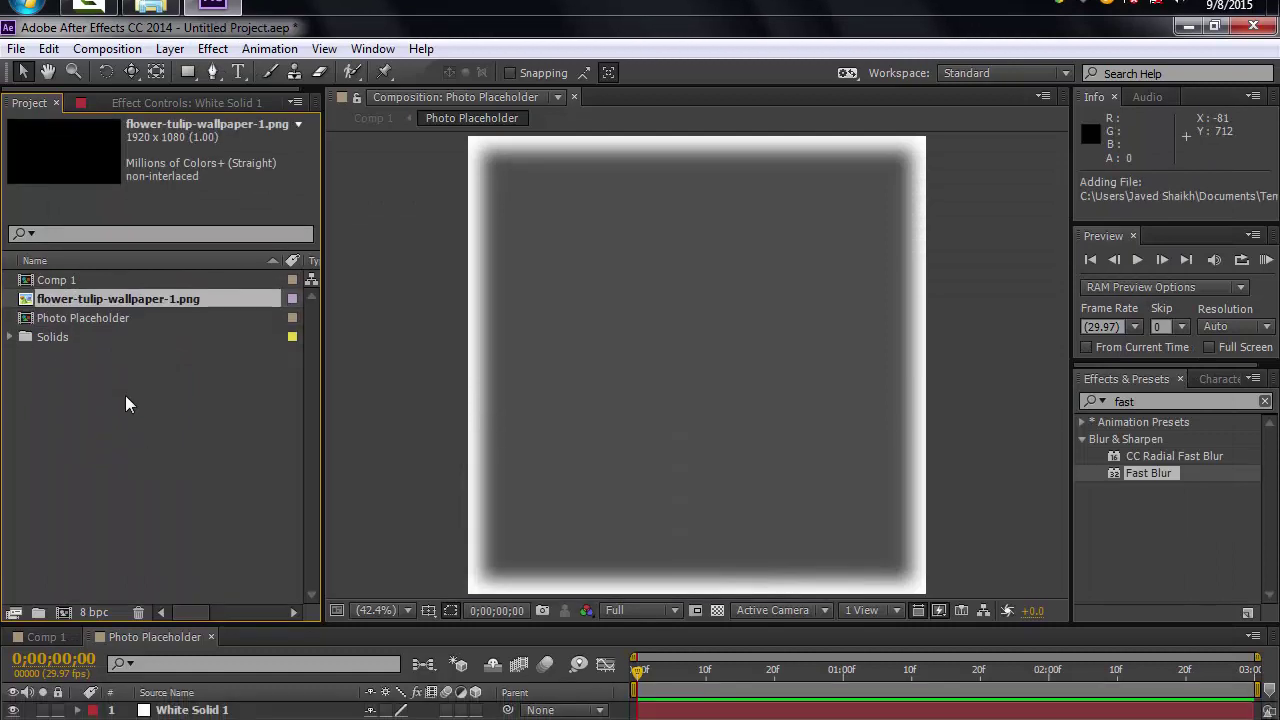
left_click_drag(139, 229, 252, 600)
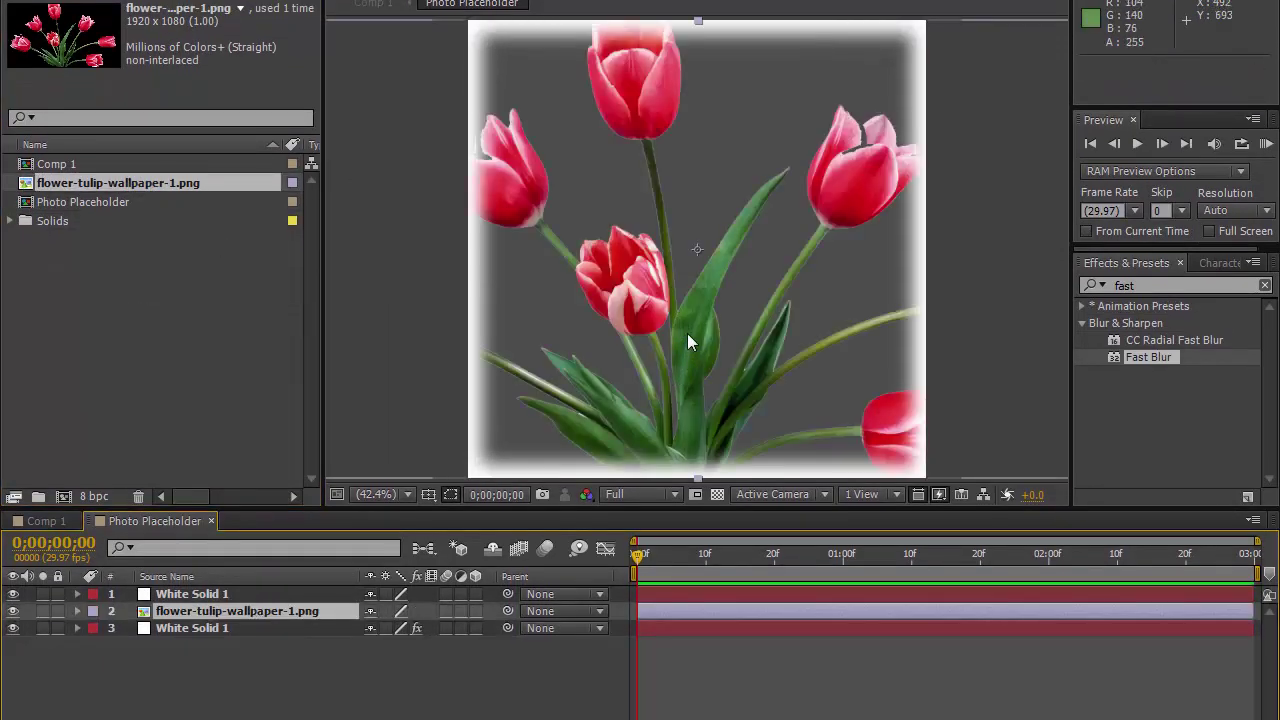
Nudge the tulip image right to 606, 540 and return to Comp 1
left_click_drag(687, 333, 711, 333)
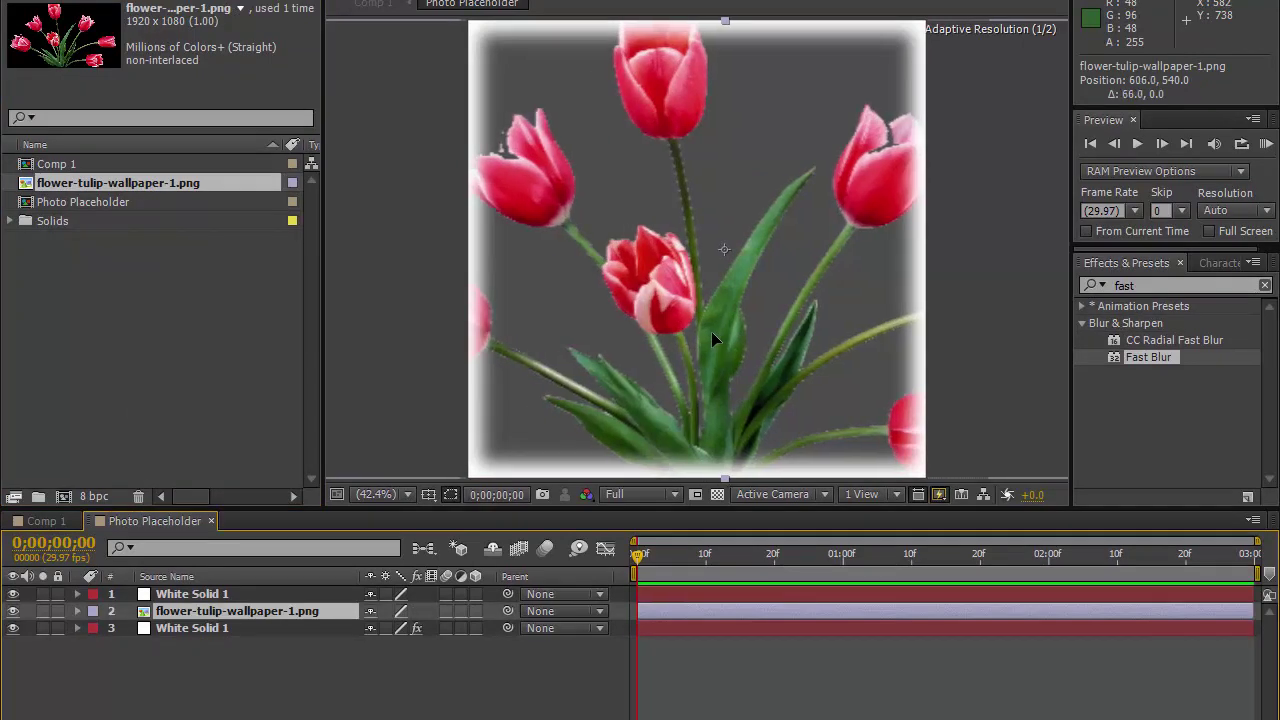
left_click(290, 645)
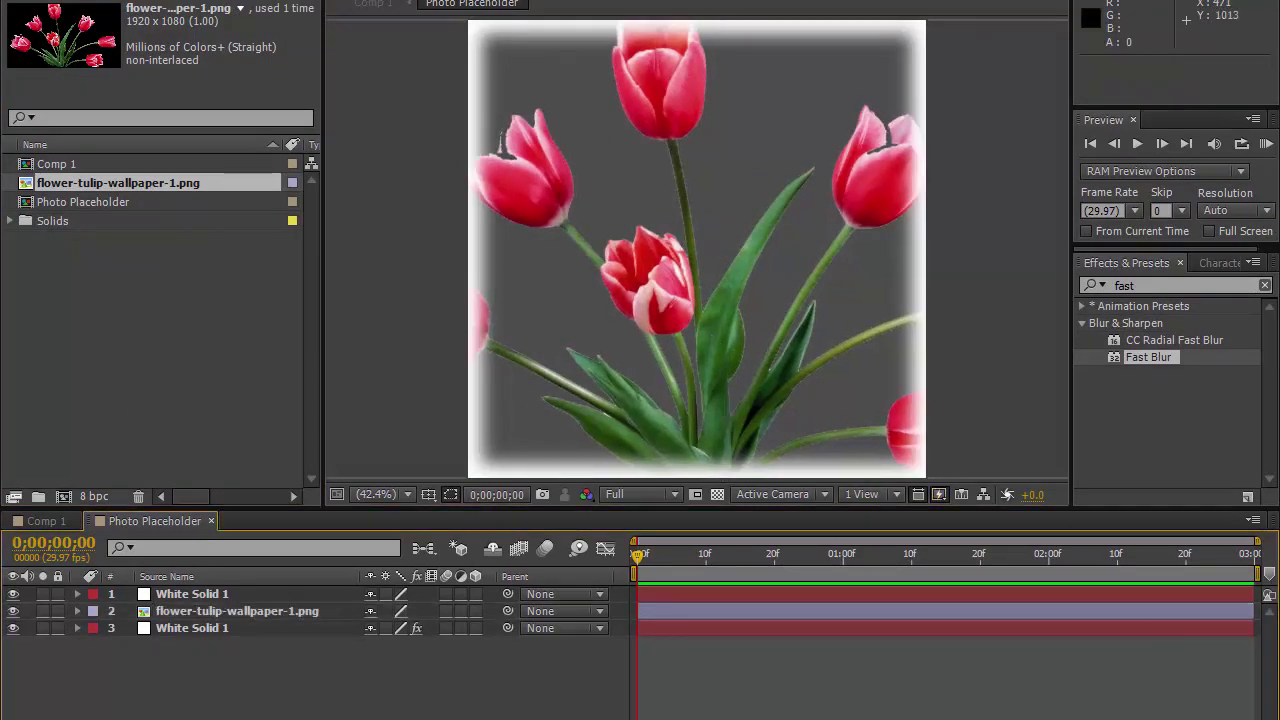
left_click(212, 521)
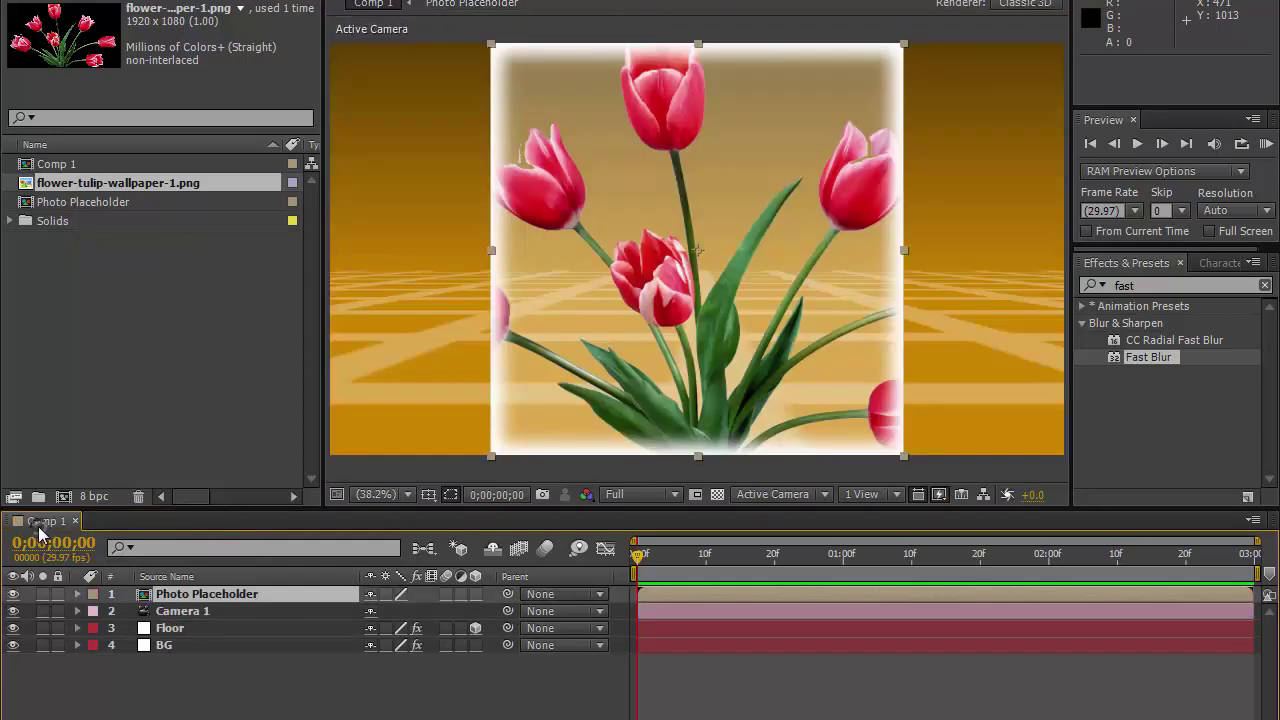
Duplicate the Photo Placeholder layer into six copies and switch all of them to 3D
left_click(166, 576)
left_click(243, 594)
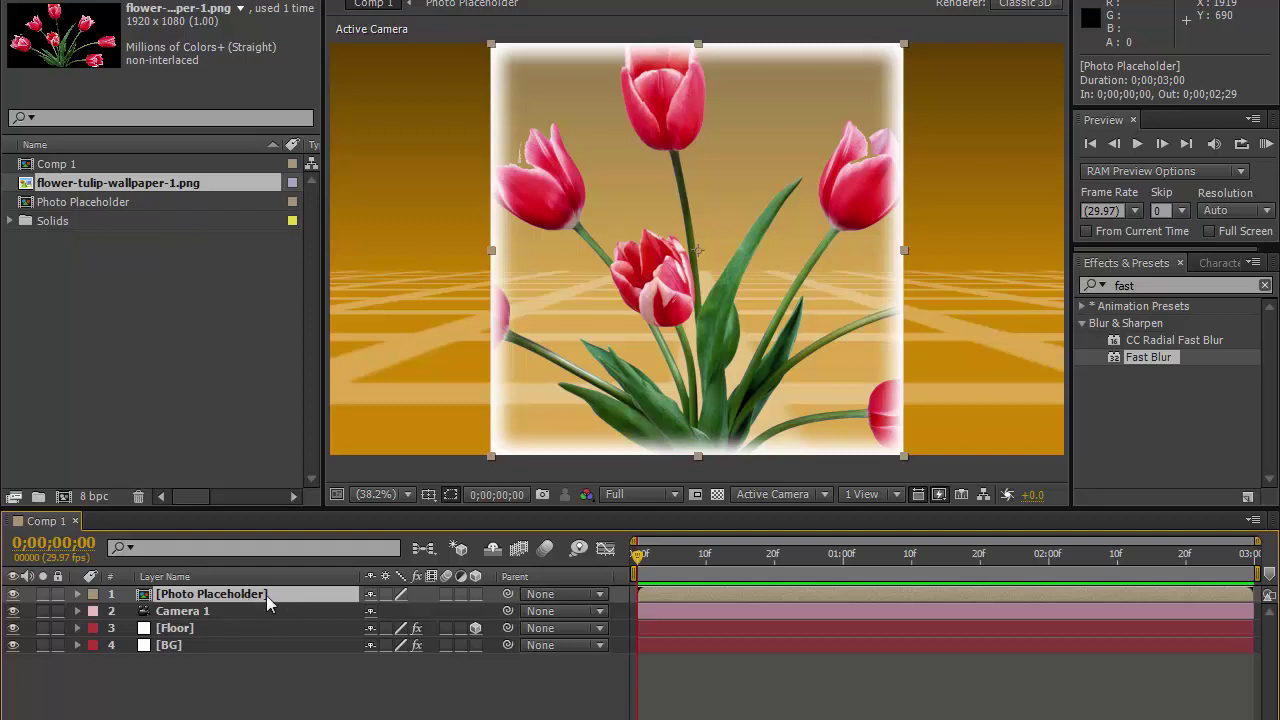
key("ctrl+d")
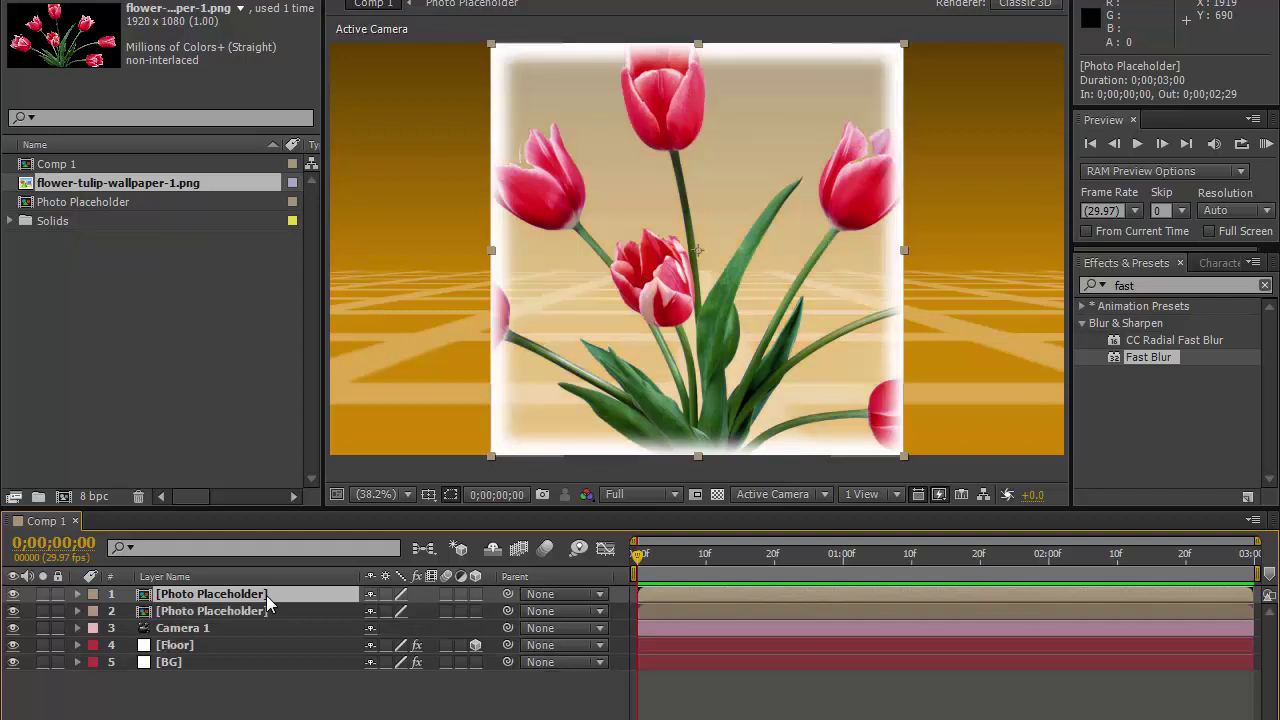
key("ctrl+d")
key("ctrl+d")
key("ctrl+d")
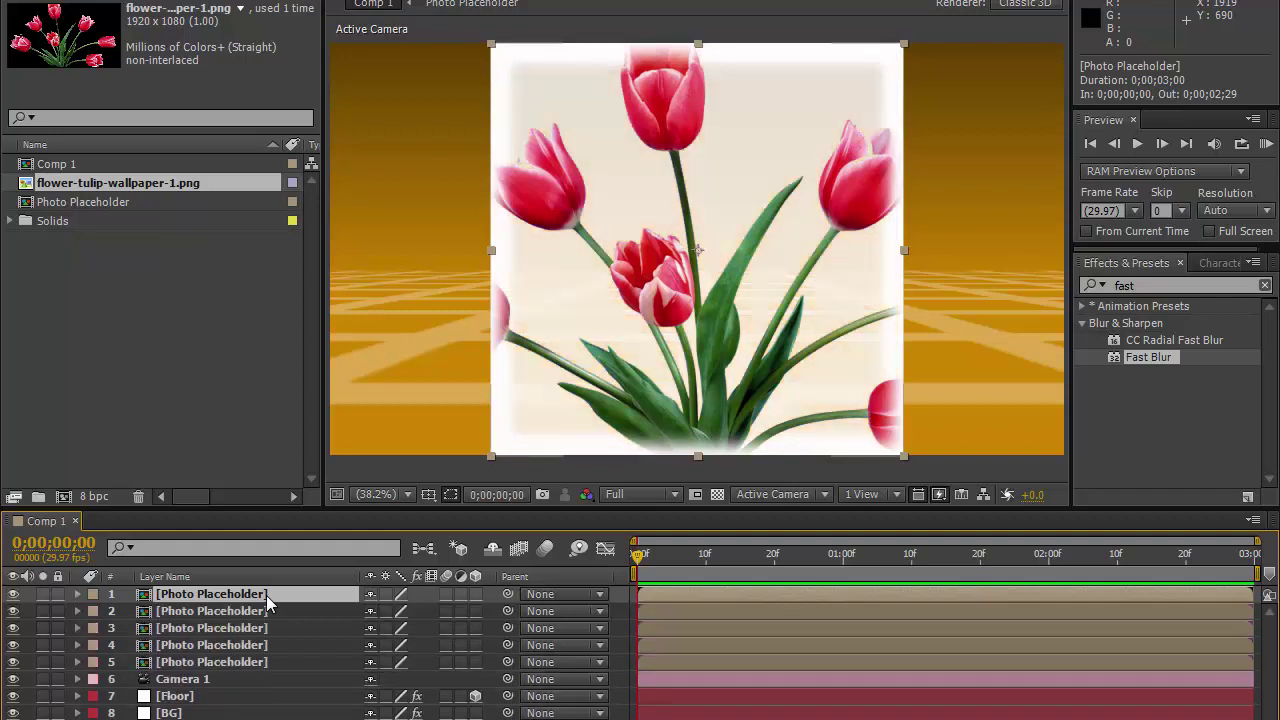
key("ctrl+d")
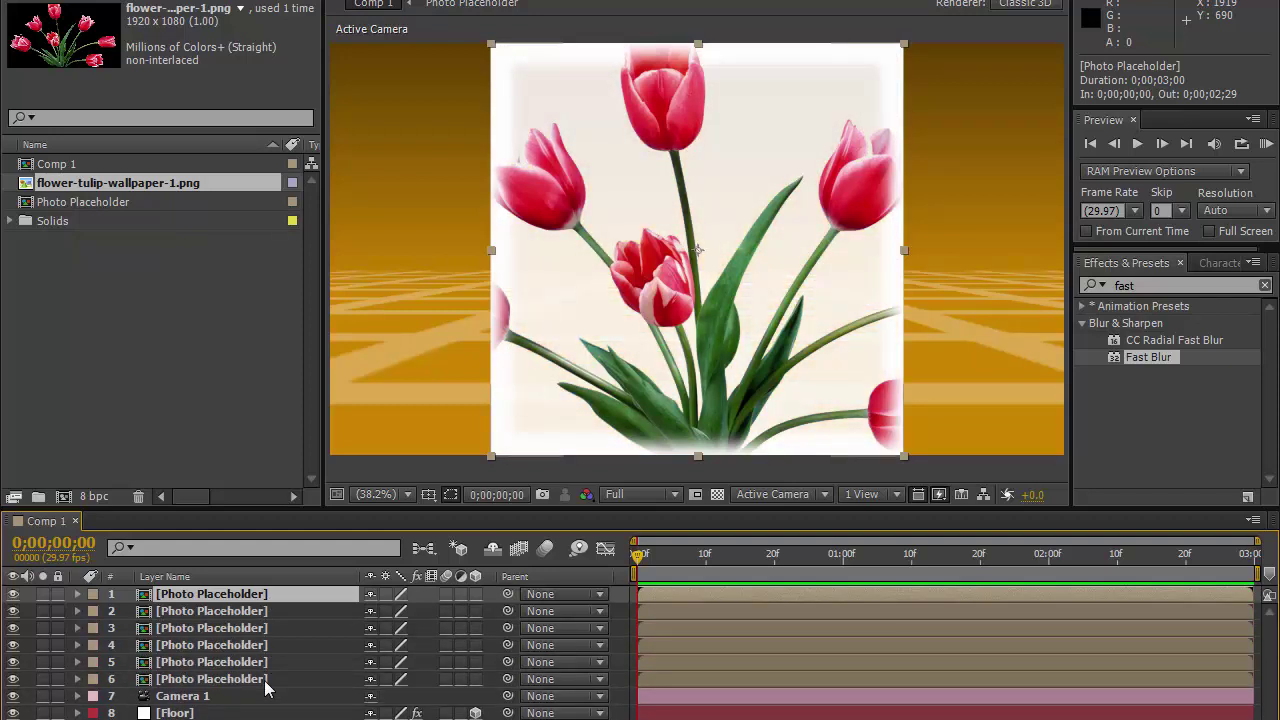
left_click(266, 680, "shift")
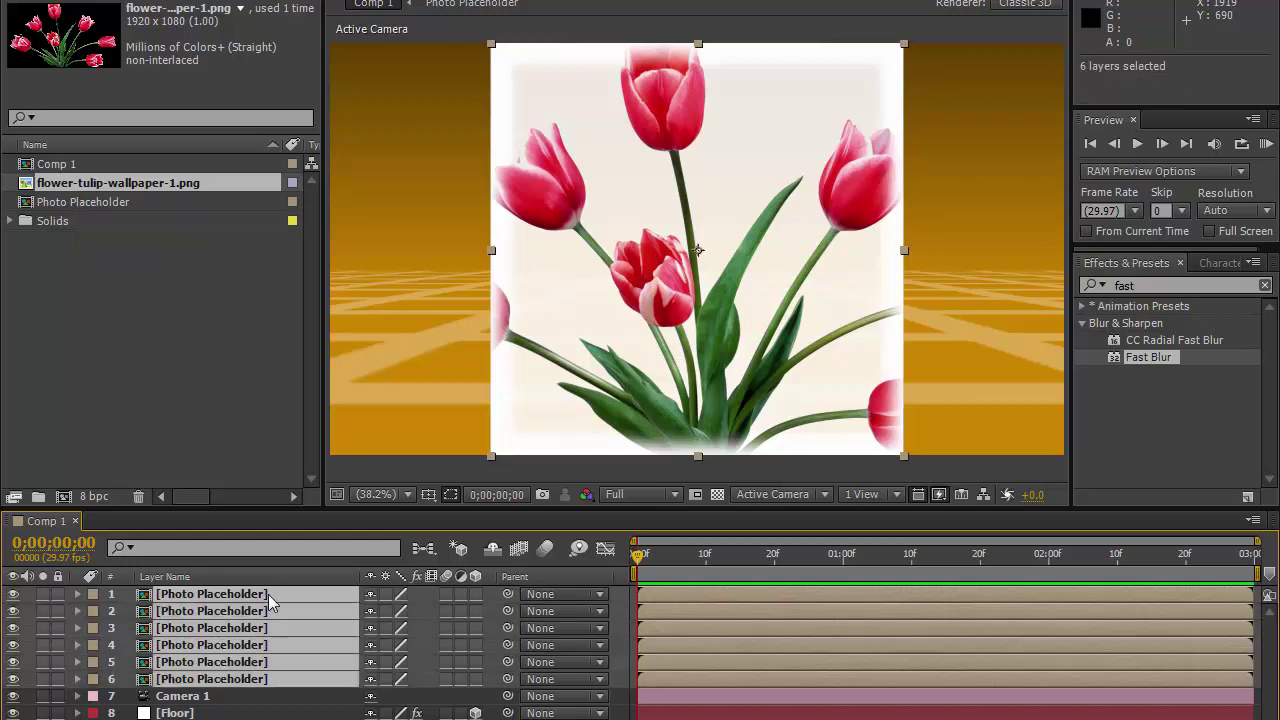
left_click(478, 594)
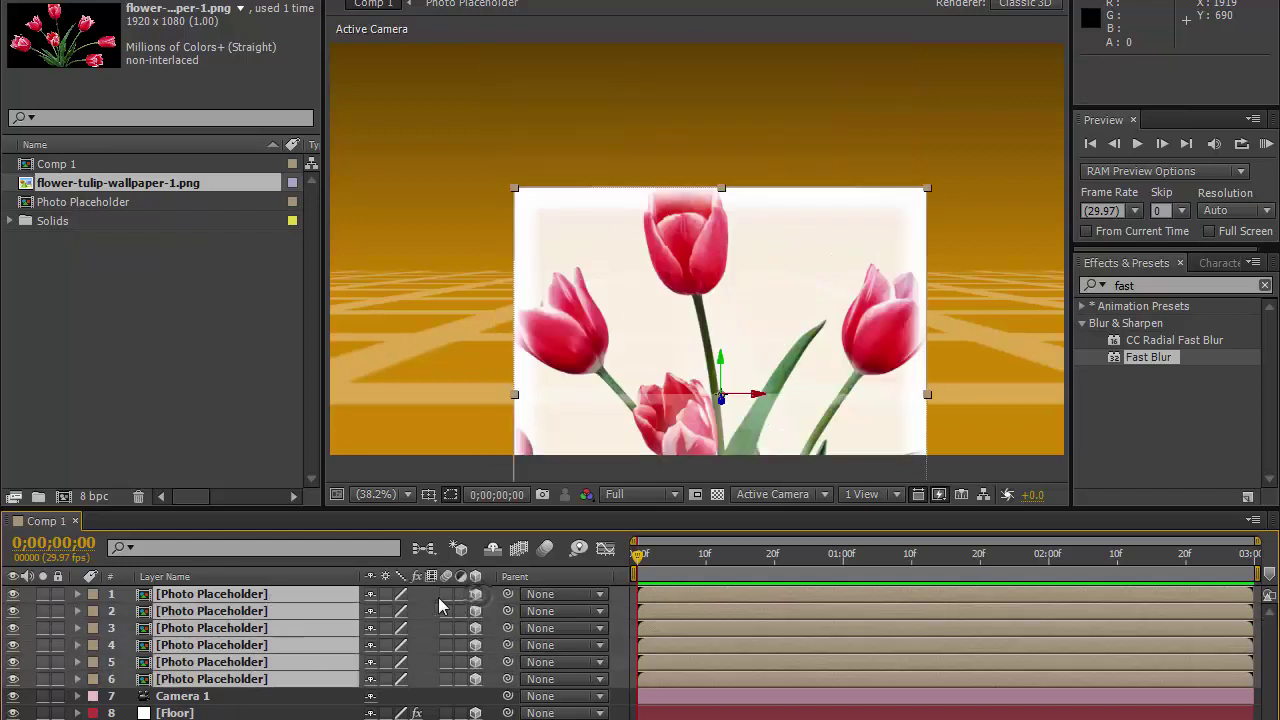
left_click(443, 592)
left_click(267, 681)
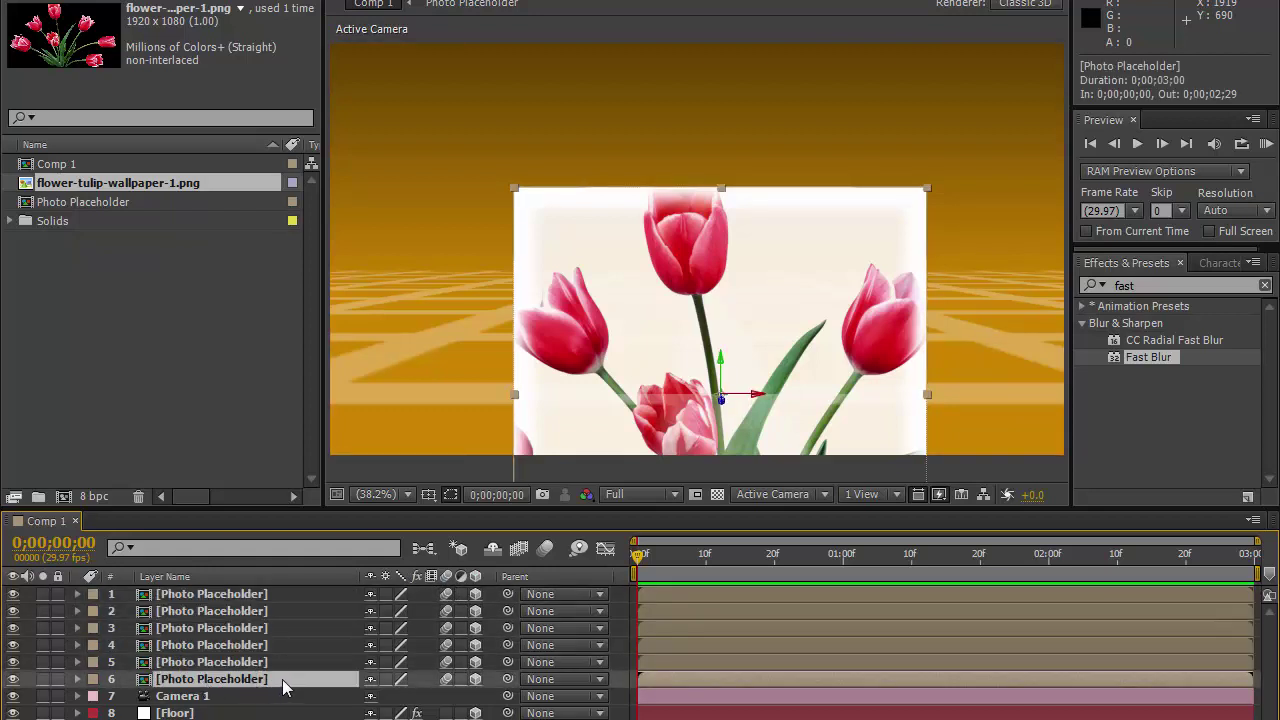
Rename the bottom three photo layers Photo Placeholder front, right and left
key("Return")
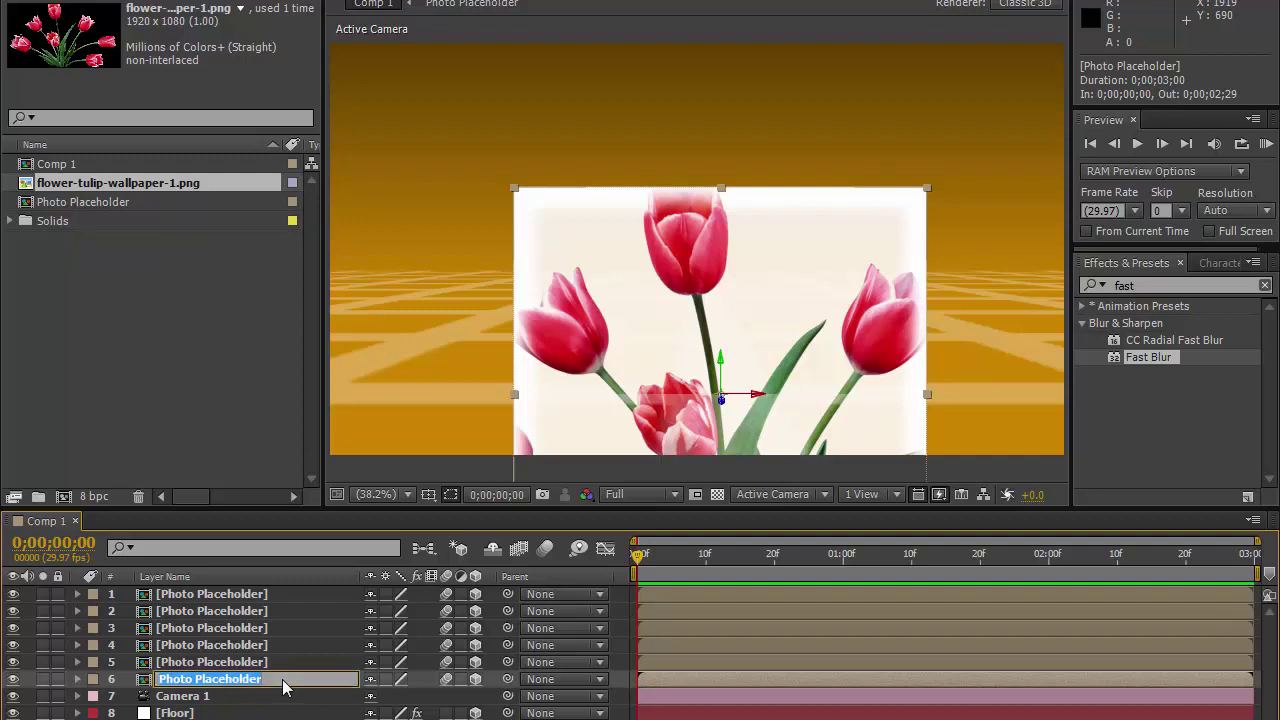
left_click(283, 686)
type("f")
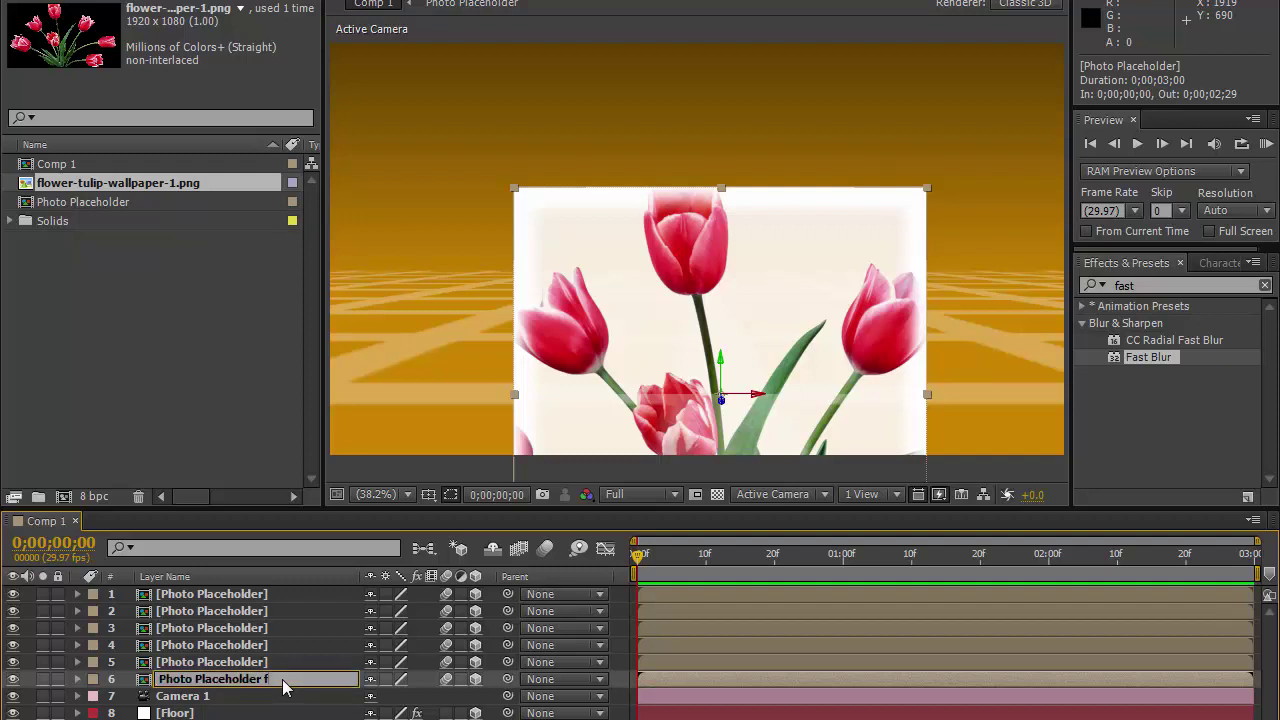
type("ront")
key("Return")
left_click(303, 660)
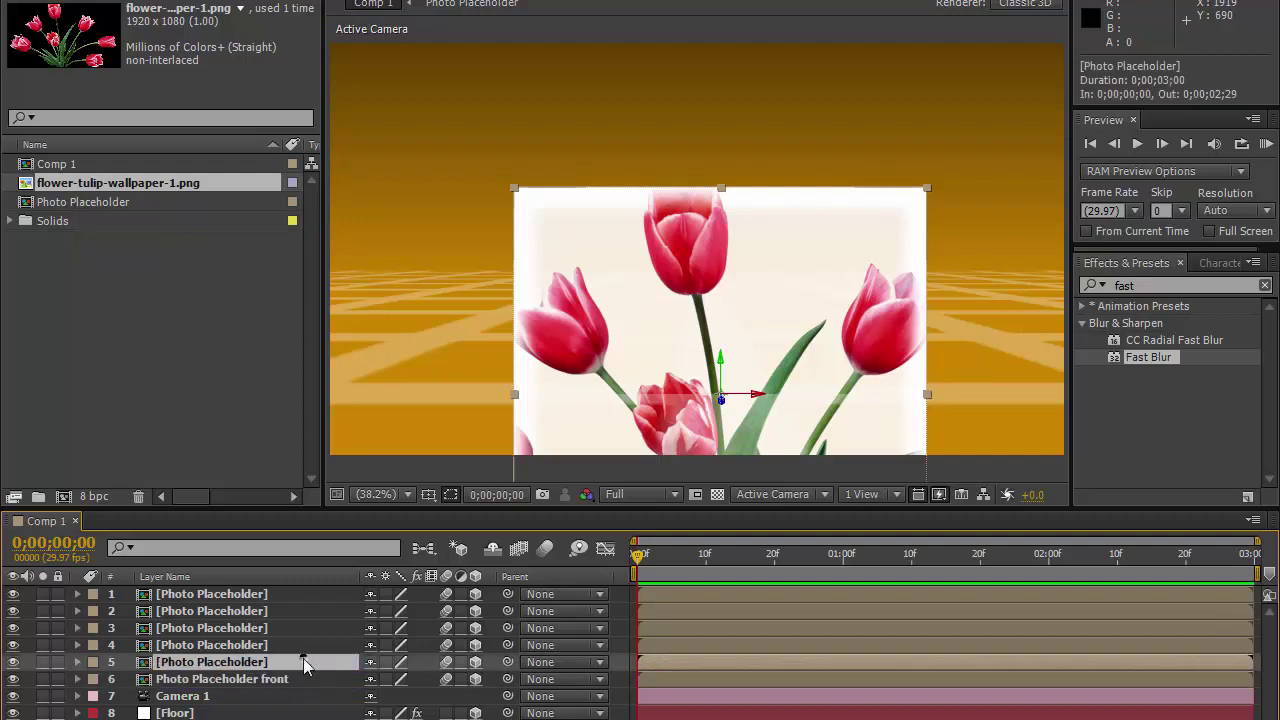
key("Return")
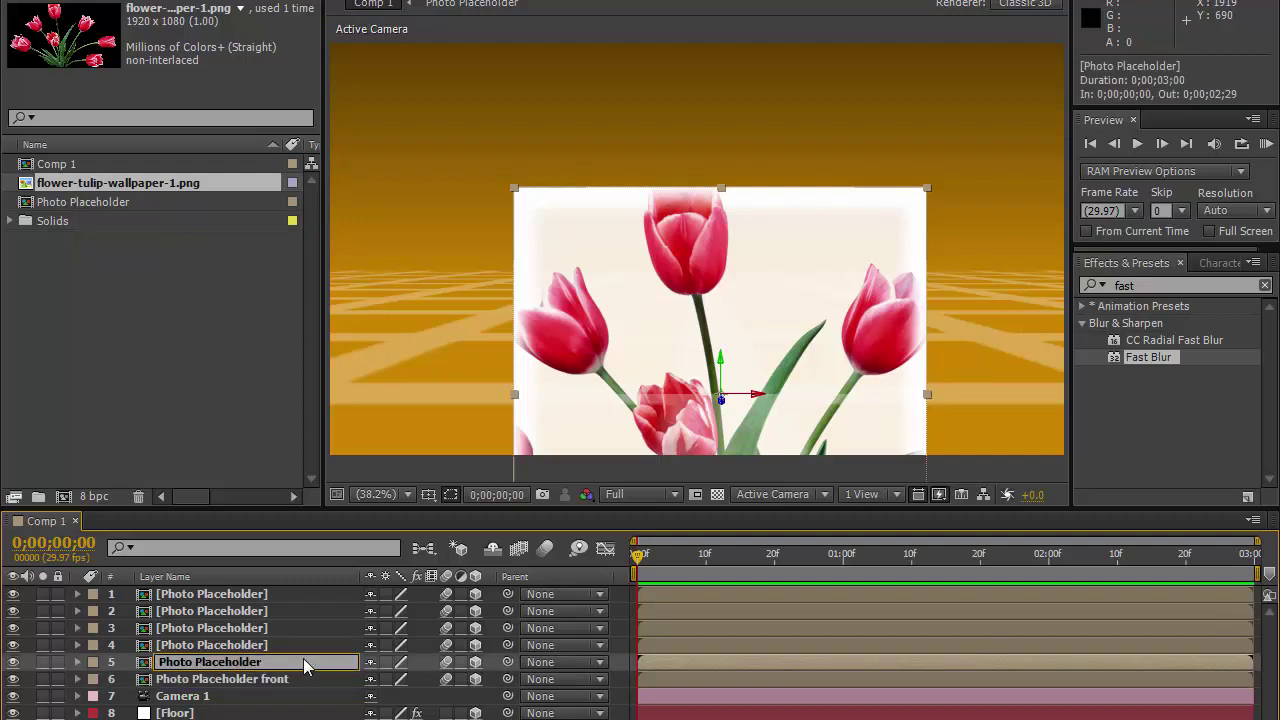
type("right")
key("Return")
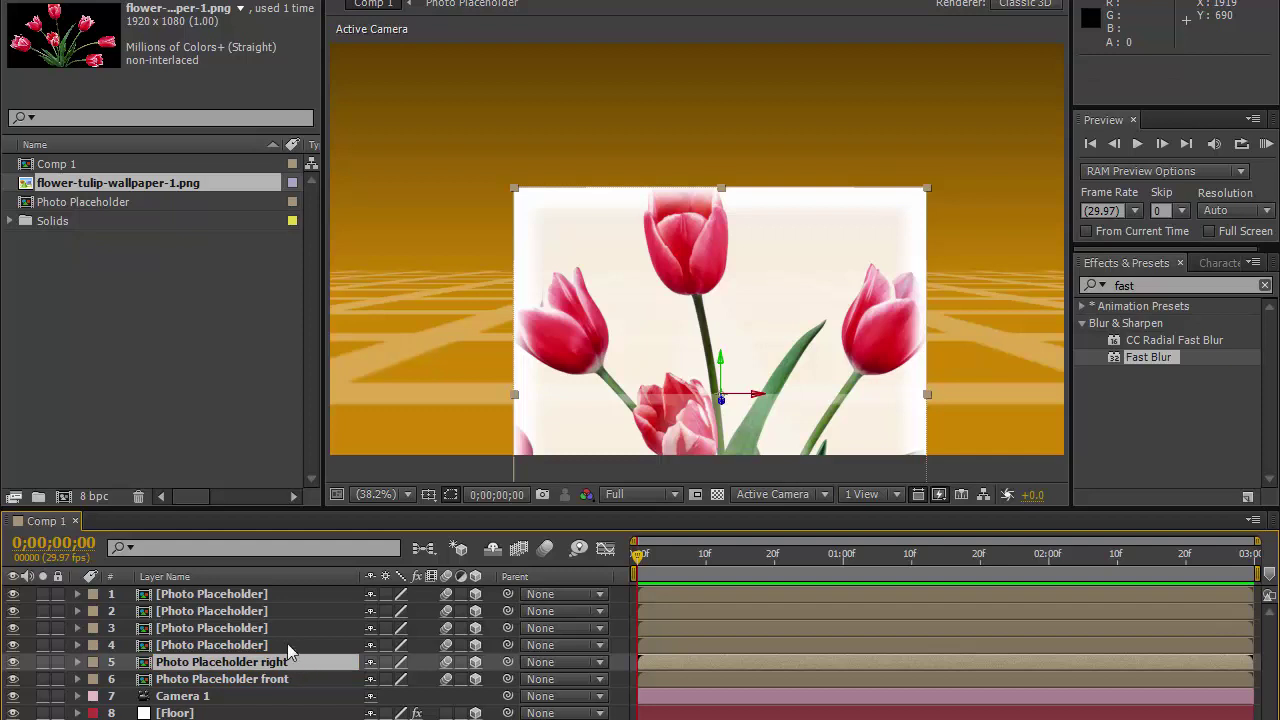
left_click(290, 644)
key("Return")
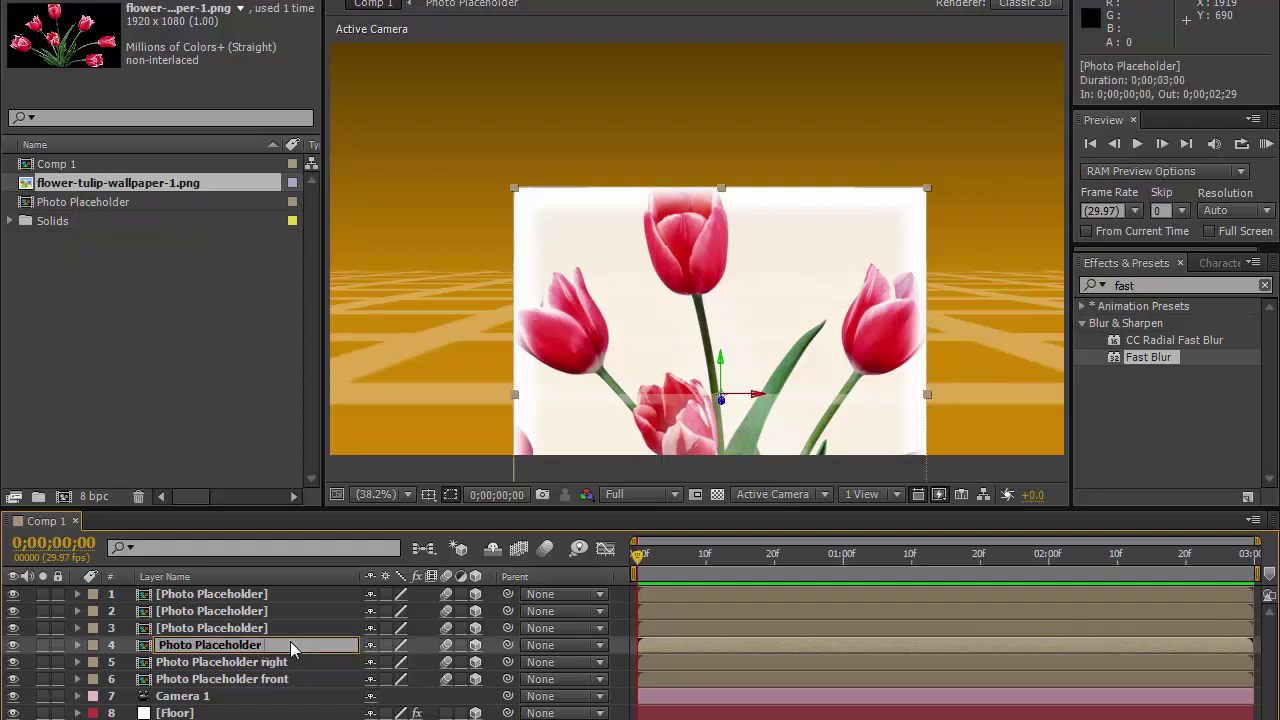
type(" left")
key("Return")
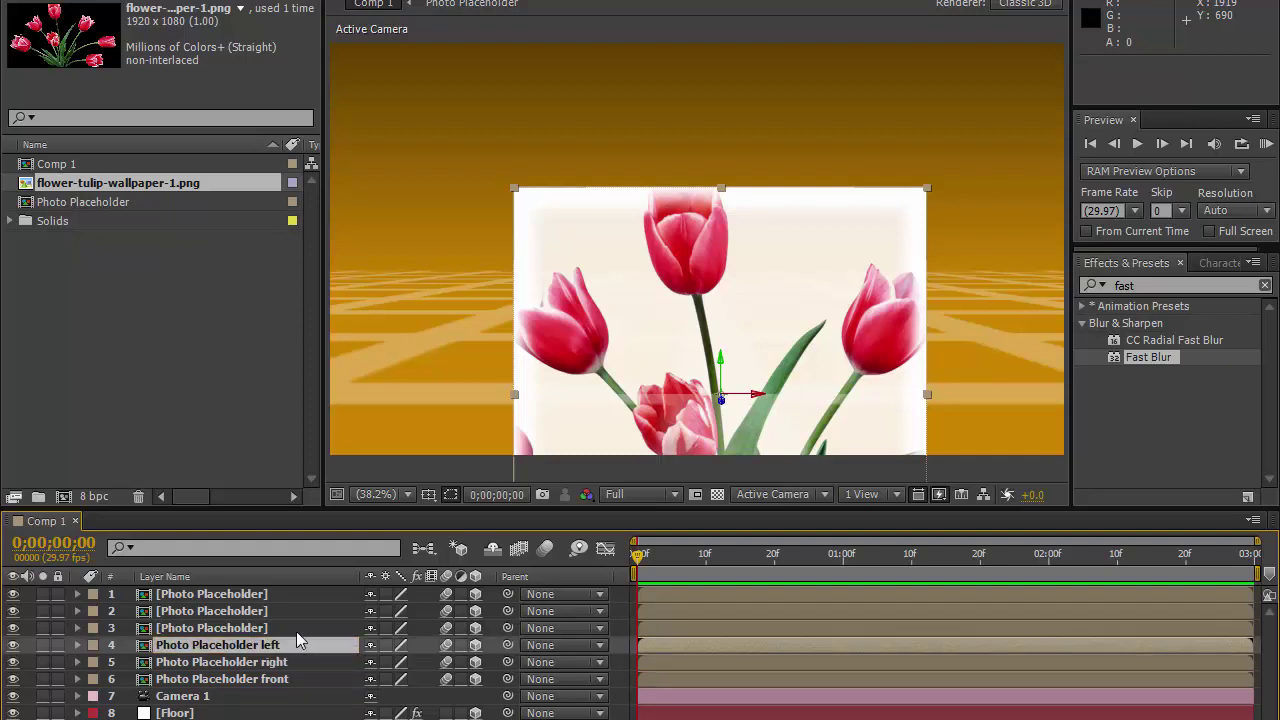
Rename the remaining photo layers Photo Placeholder back, top and bottom
left_click(299, 628)
key("Return")
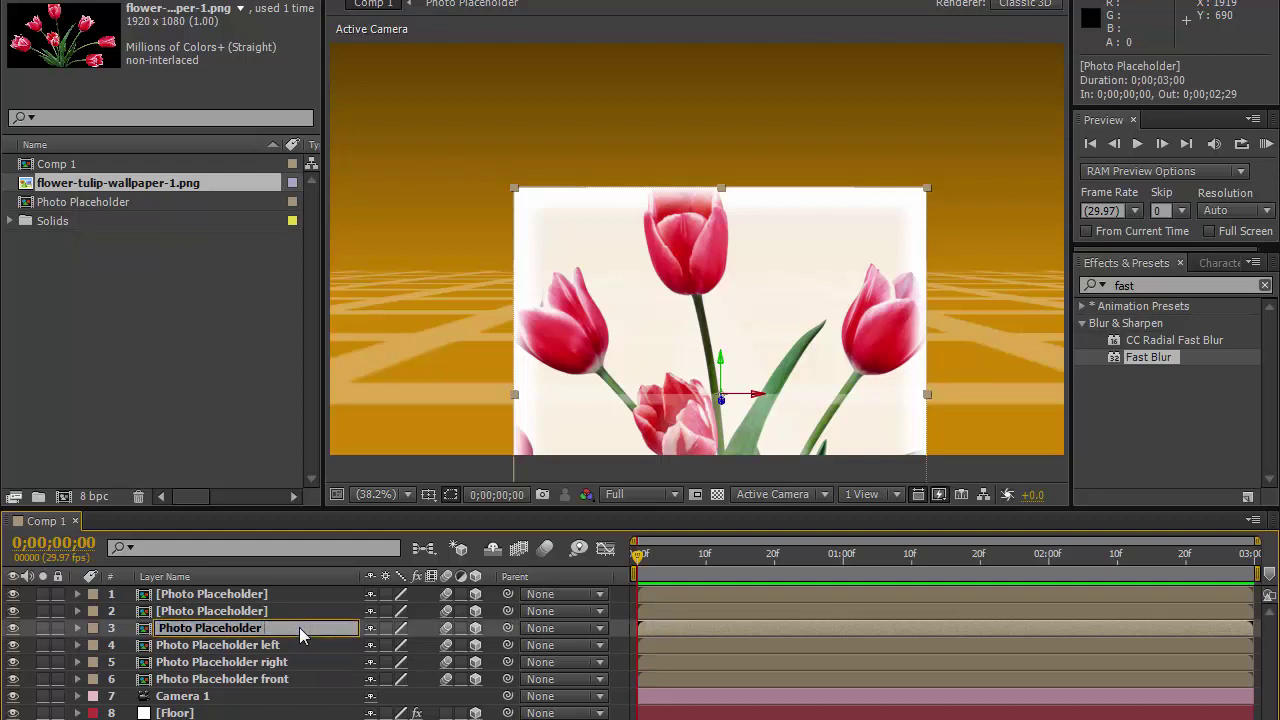
type(" back")
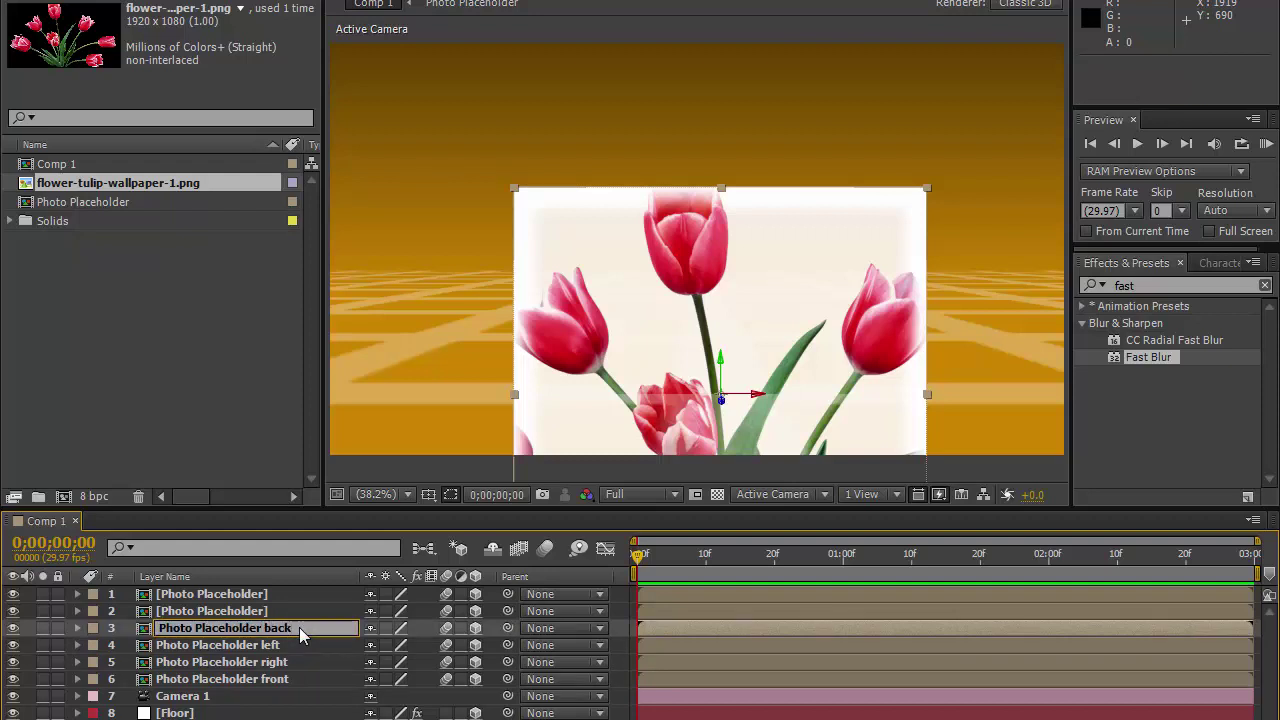
key("Return")
left_click(299, 610)
key("Return")
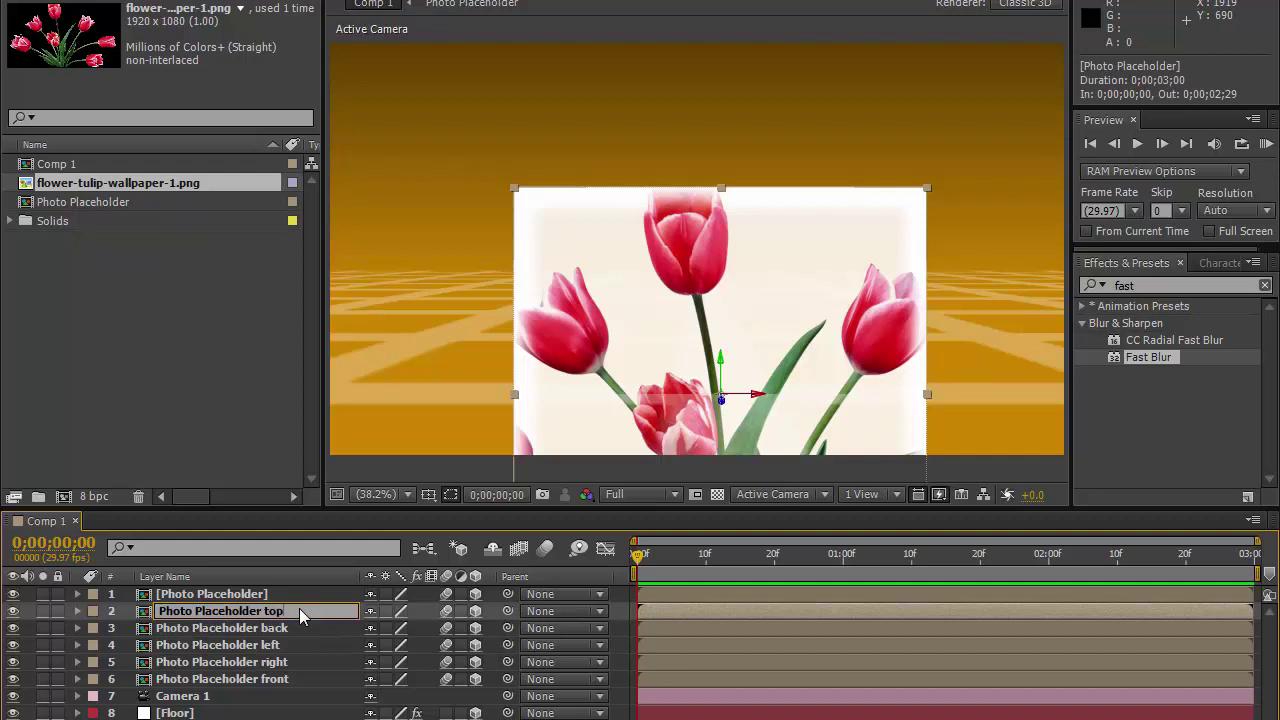
key("Return")
left_click(315, 595)
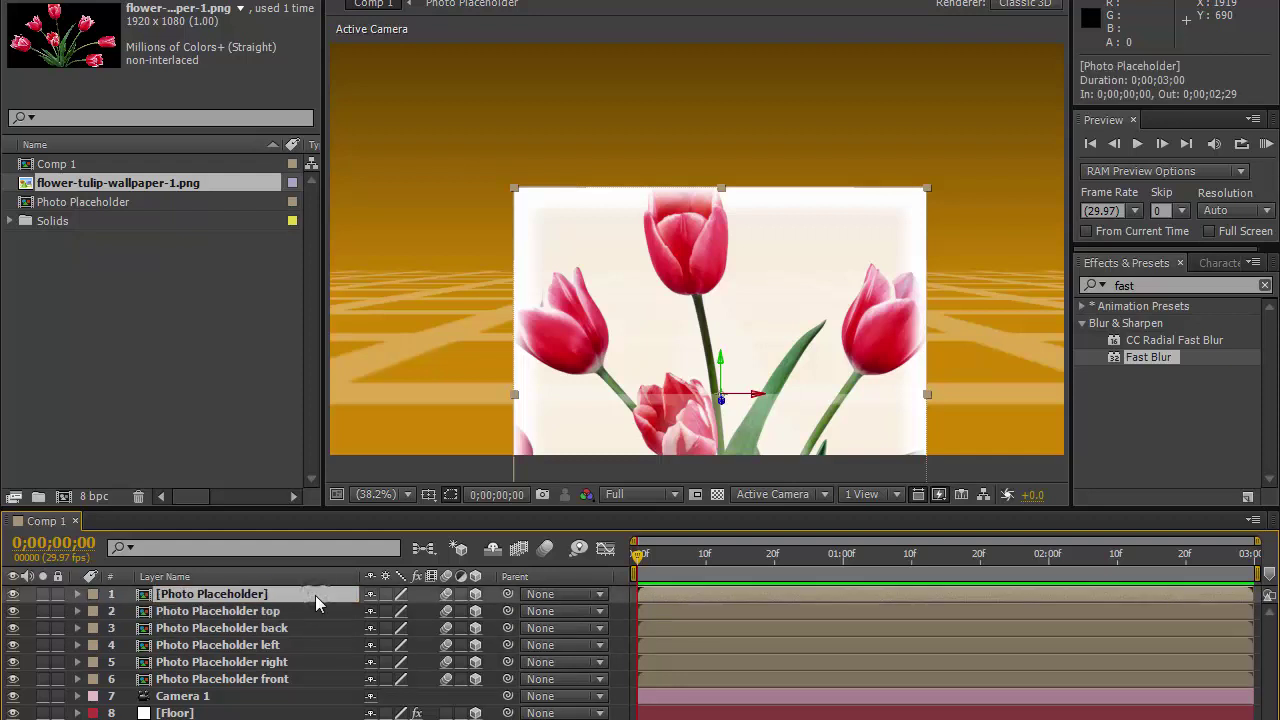
key("Return")
key("End")
type("bott")
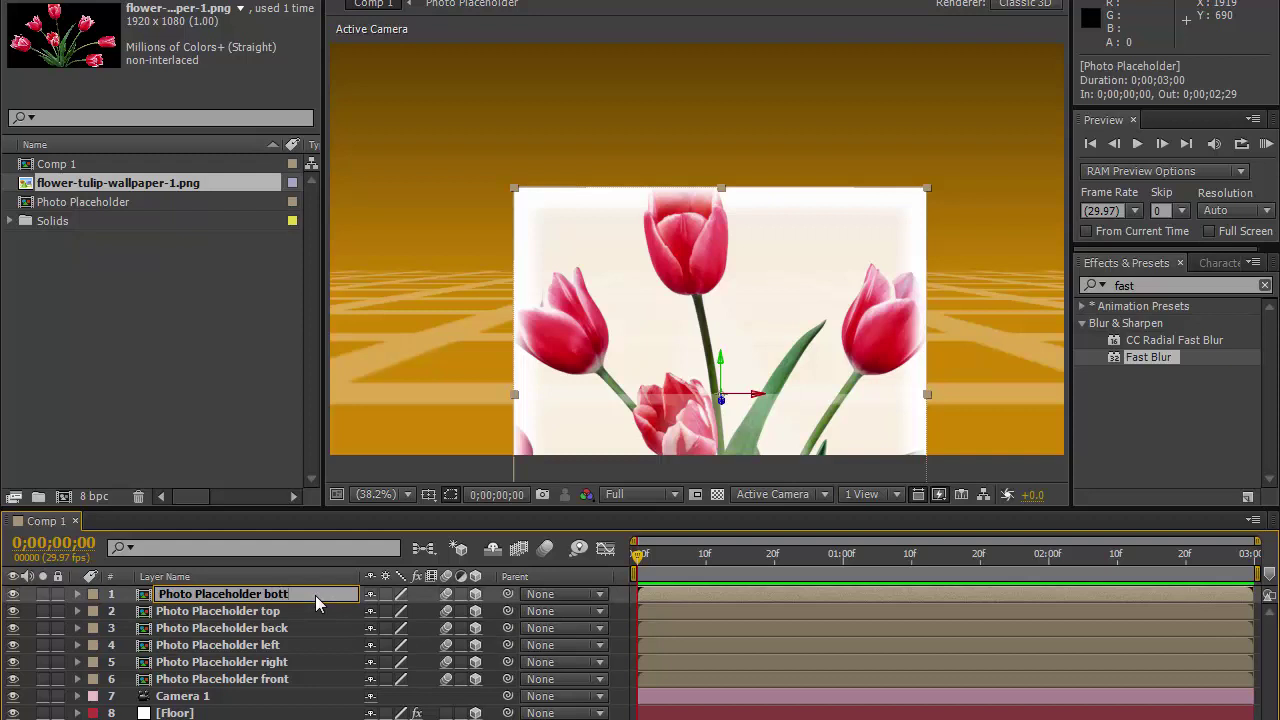
type("om")
key("Return")
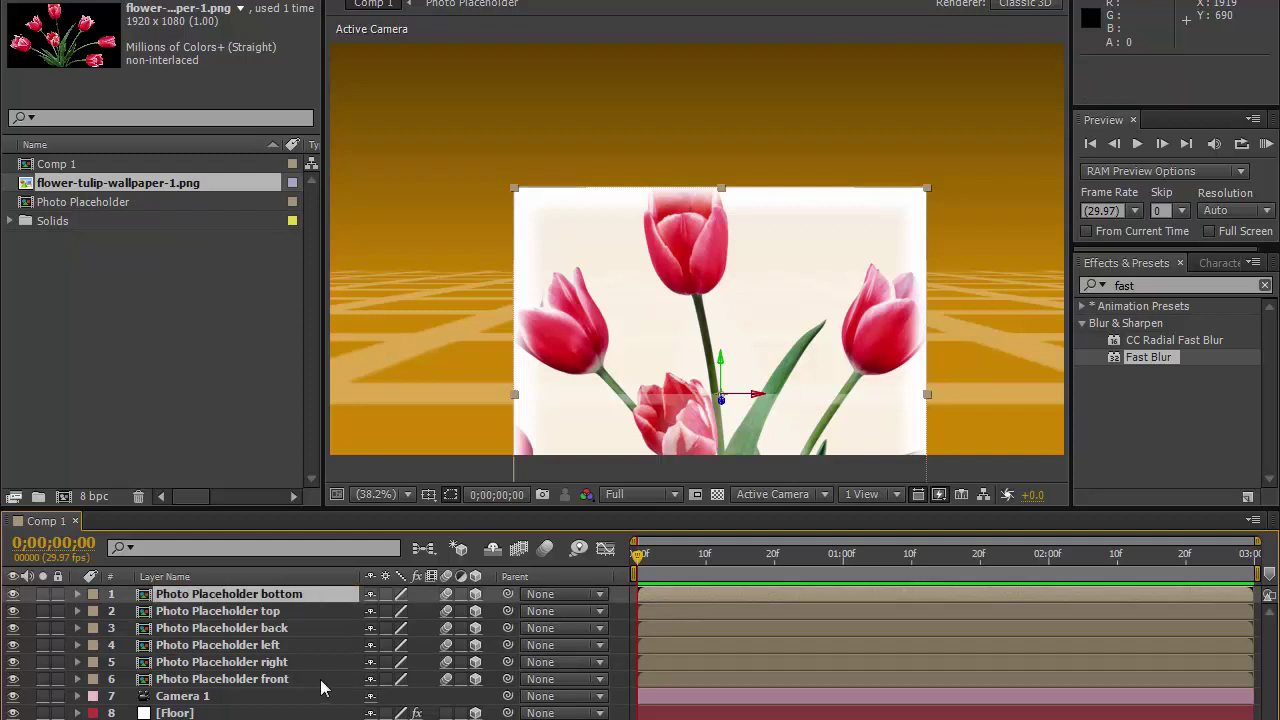
left_click(306, 681)
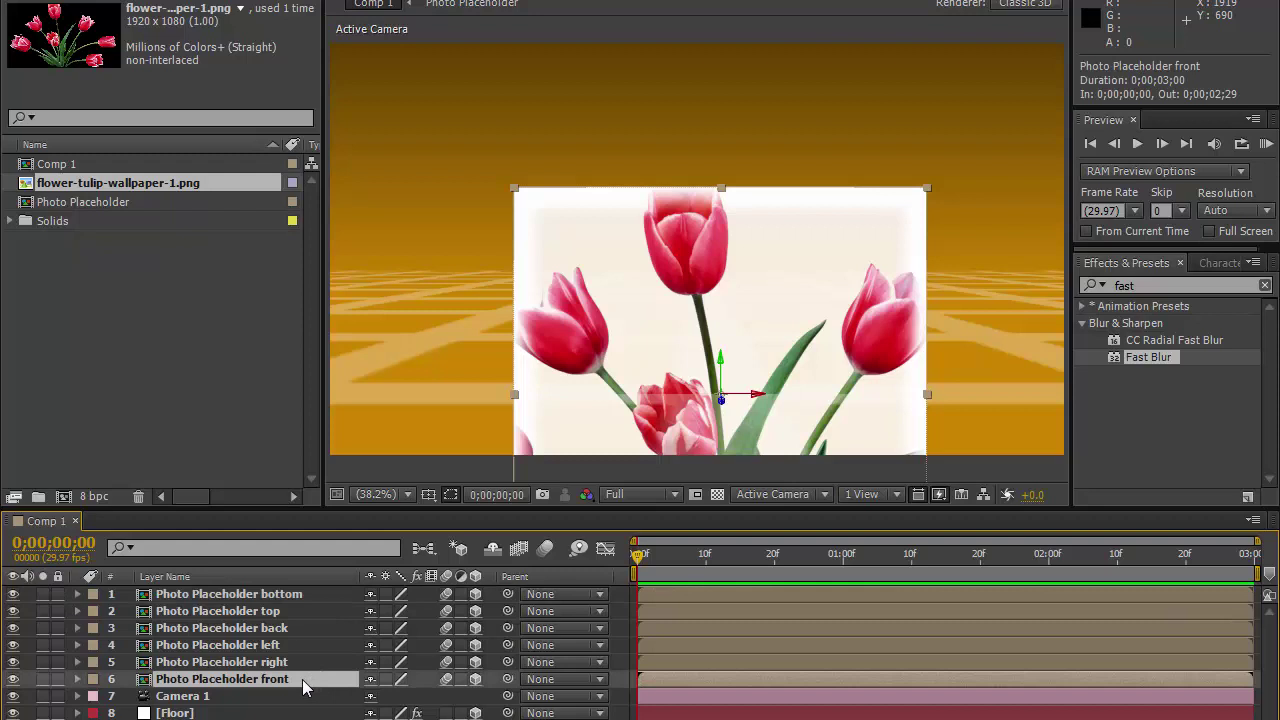
Switch to the Top 3D view and set the front layer's Position Z to -540
left_click(820, 495)
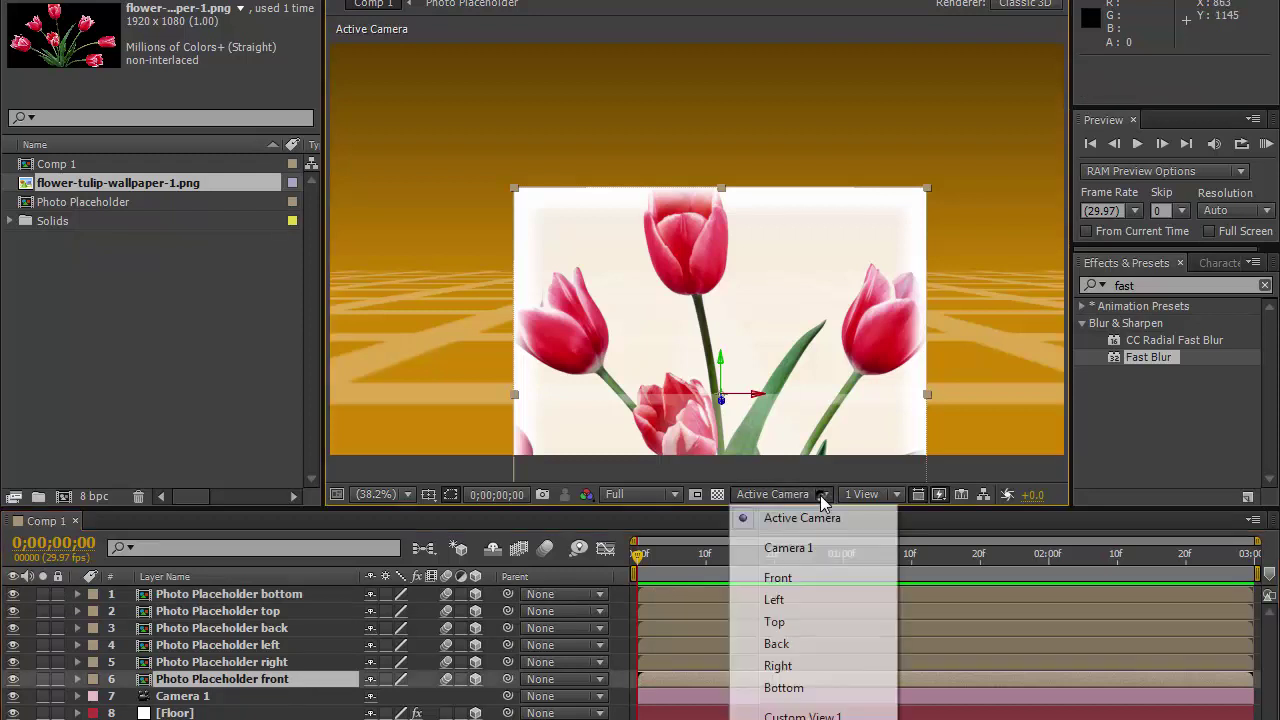
left_click(790, 624)
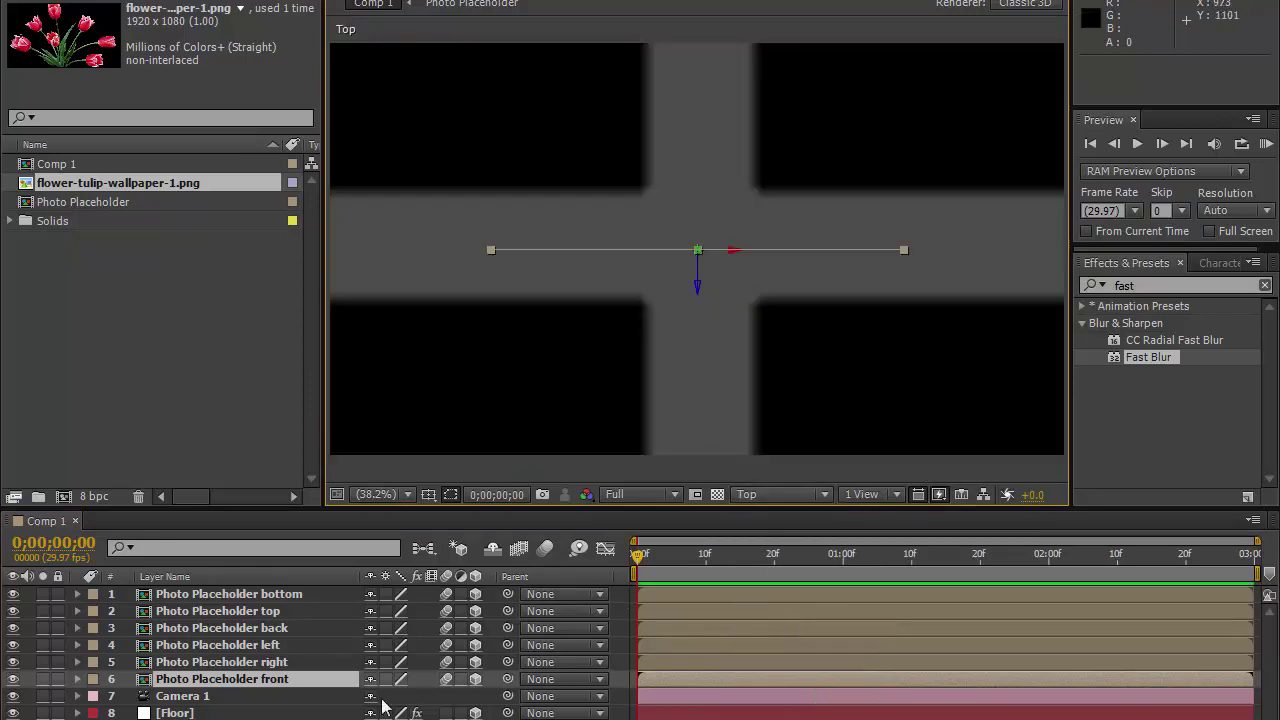
left_click(320, 682)
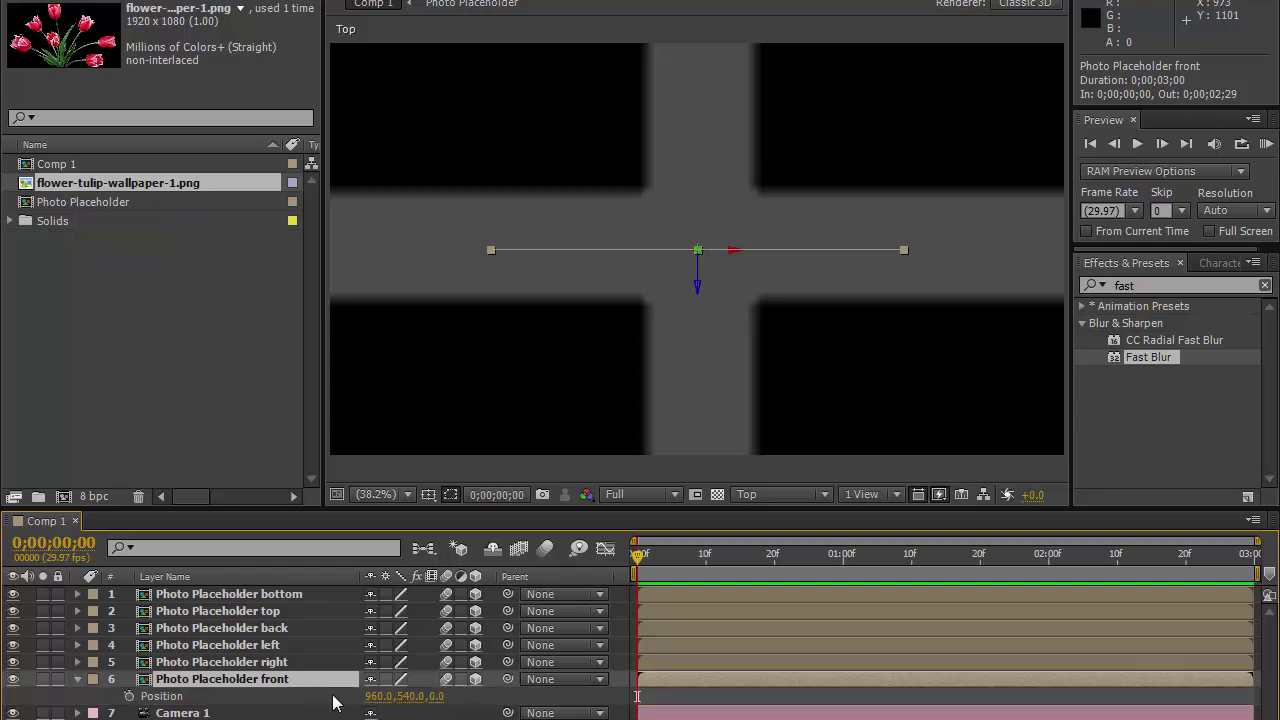
key("p")
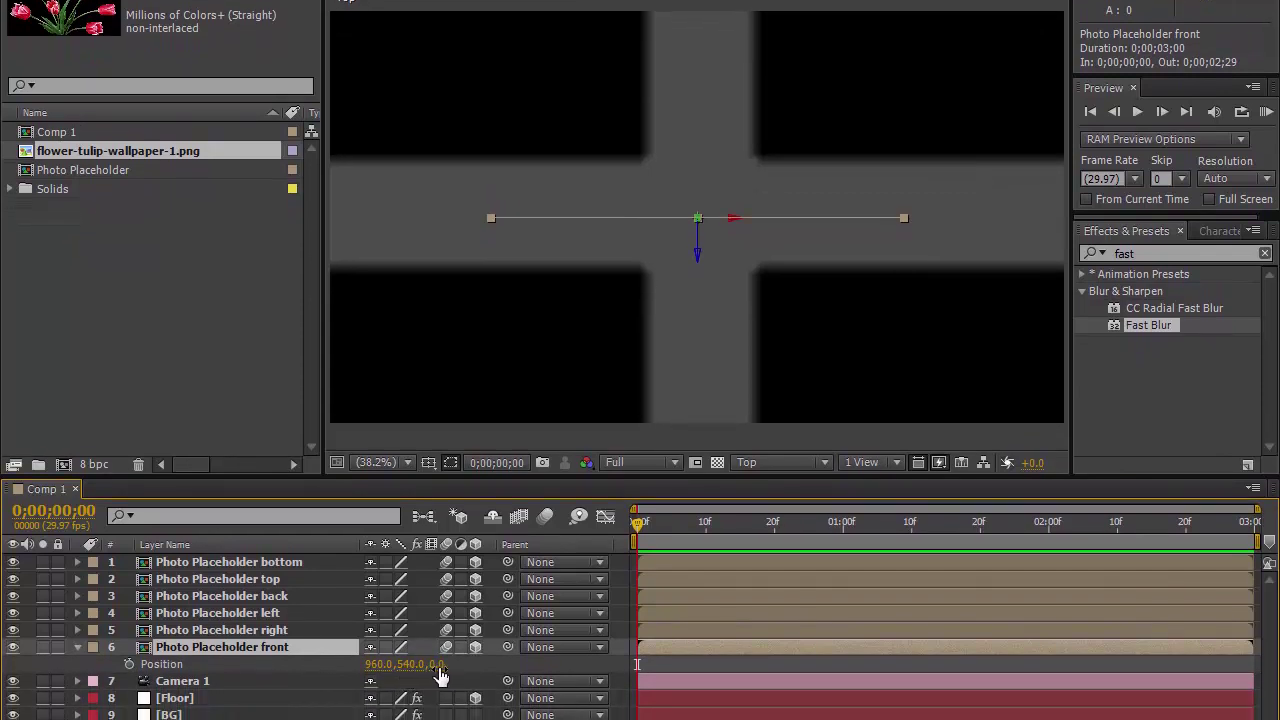
left_click(438, 668)
left_click(380, 684)
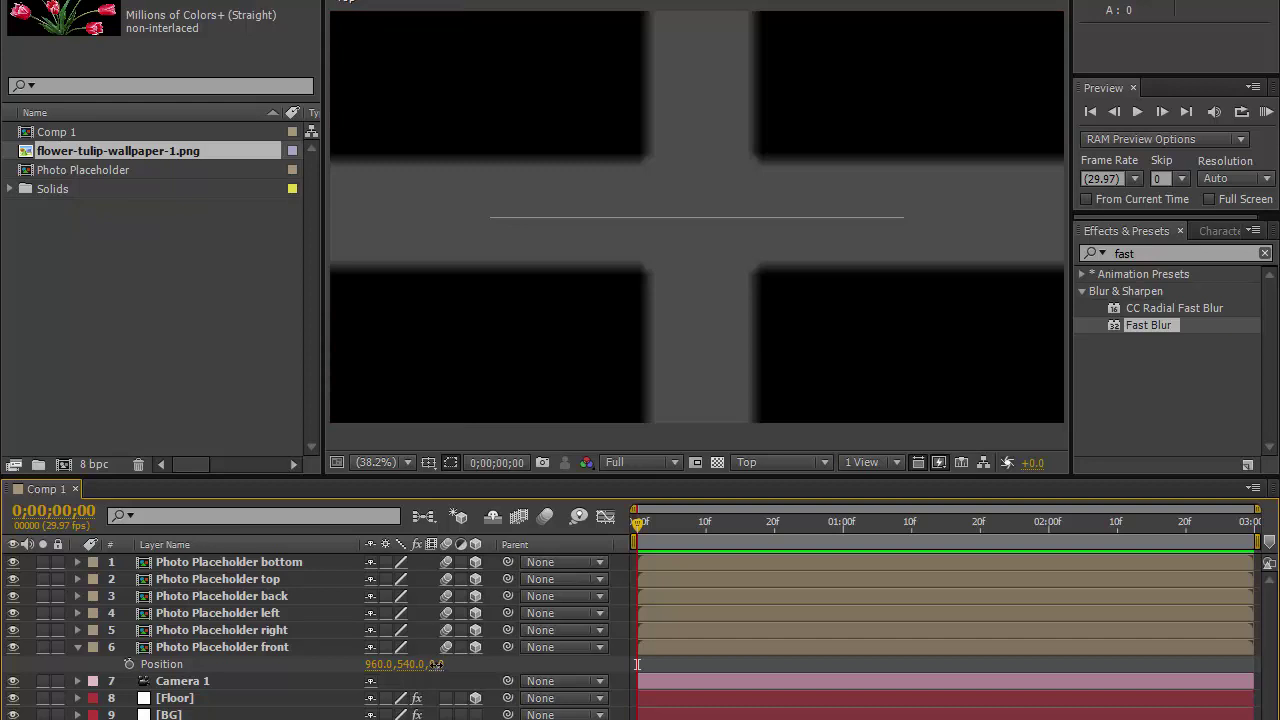
left_click(437, 664)
type("-5")
type("40")
key("Return")
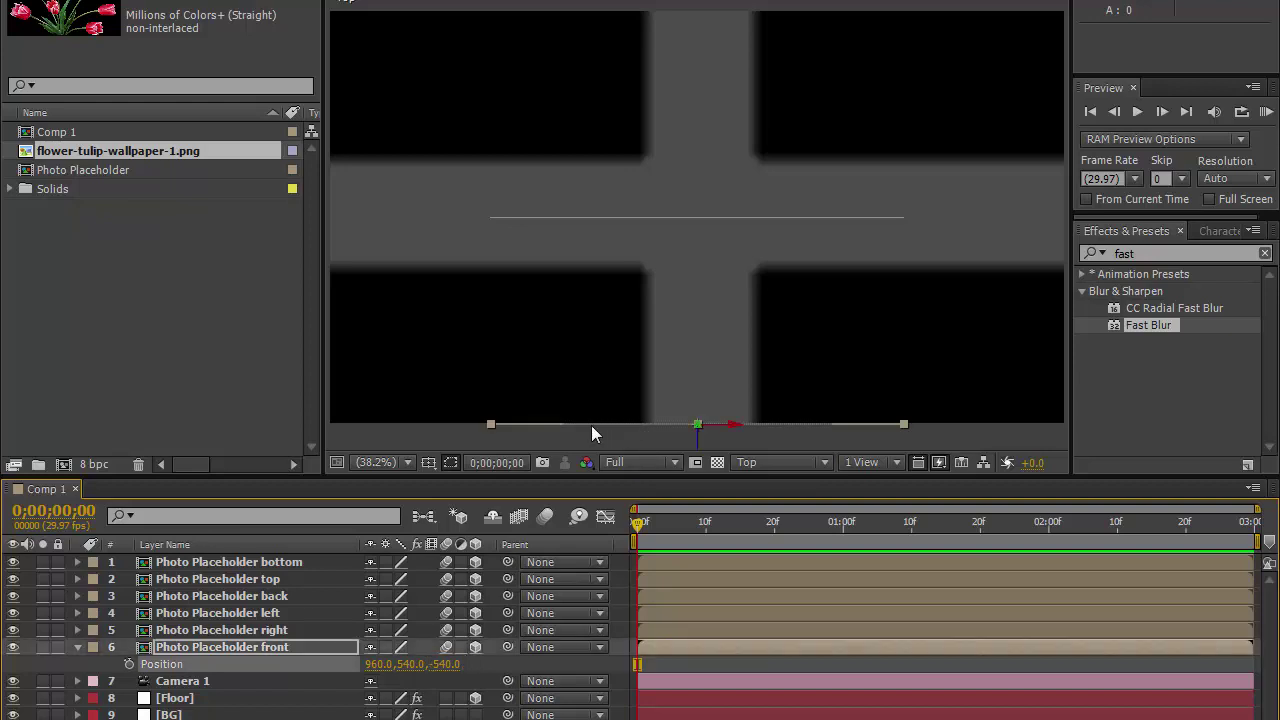
left_click(84, 648)
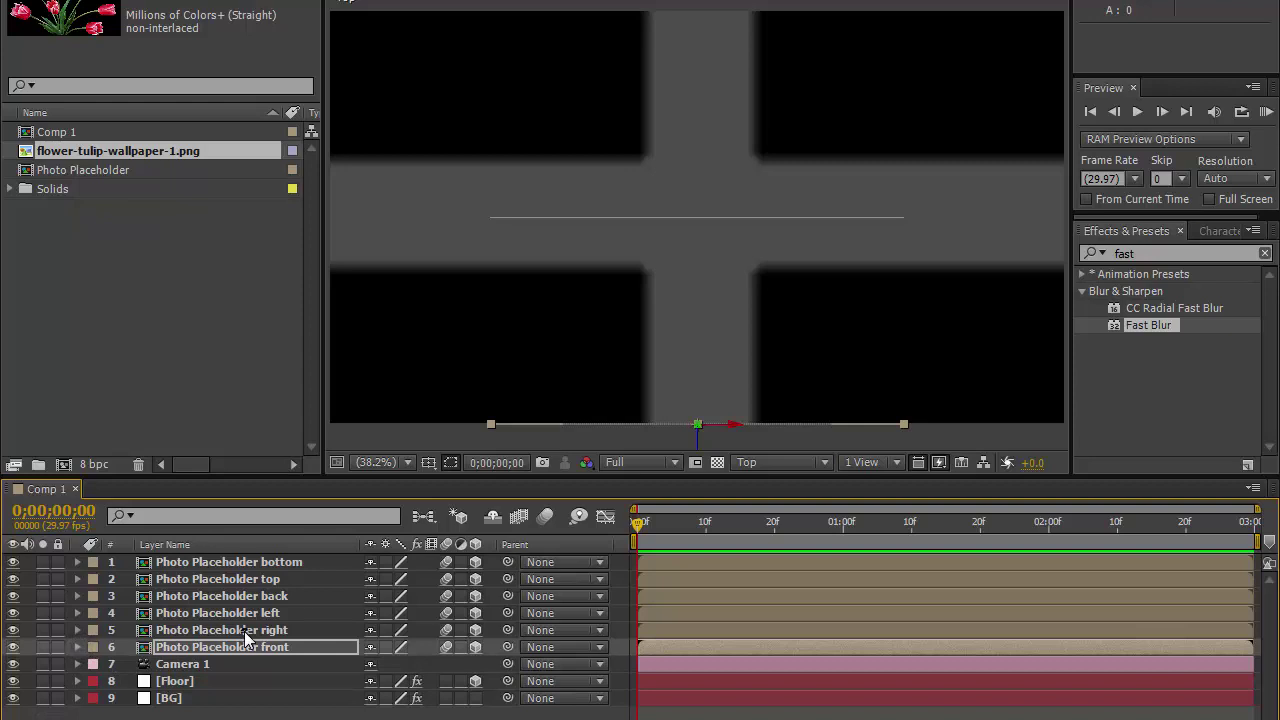
Give Photo Placeholder right a -90° Y Rotation and Position X 1500 (960+540)
left_click(244, 631)
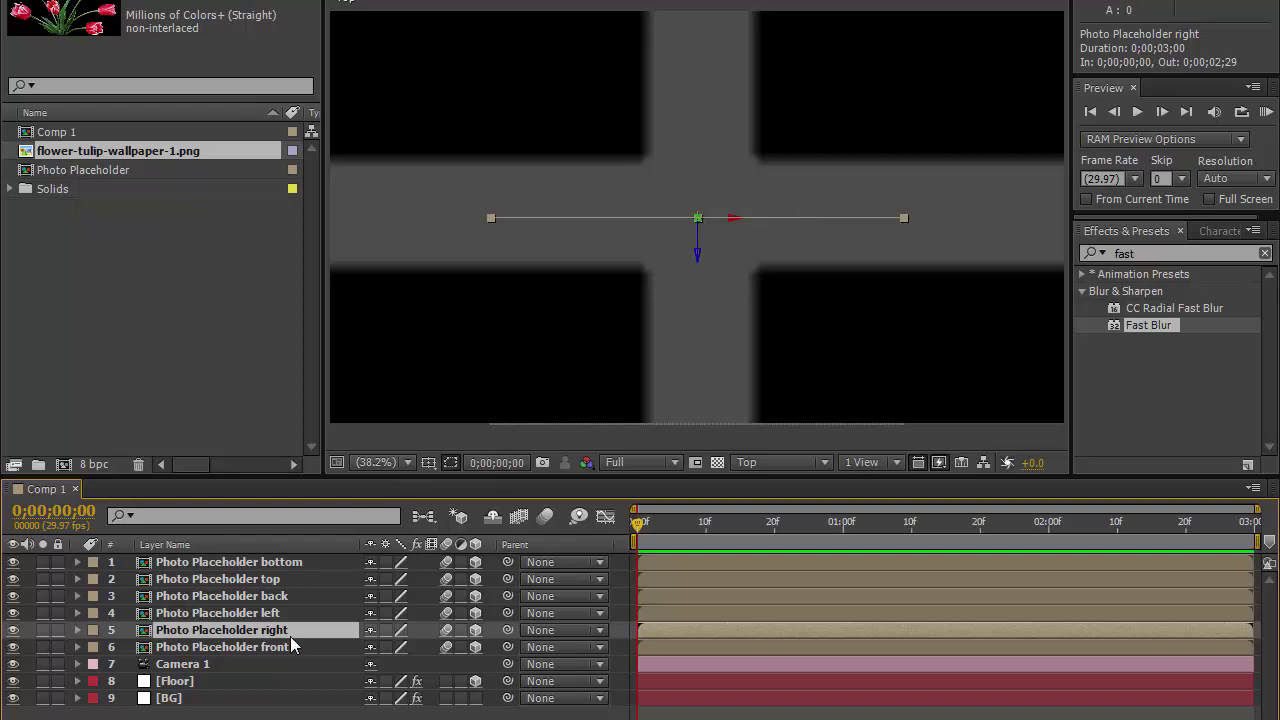
key("r")
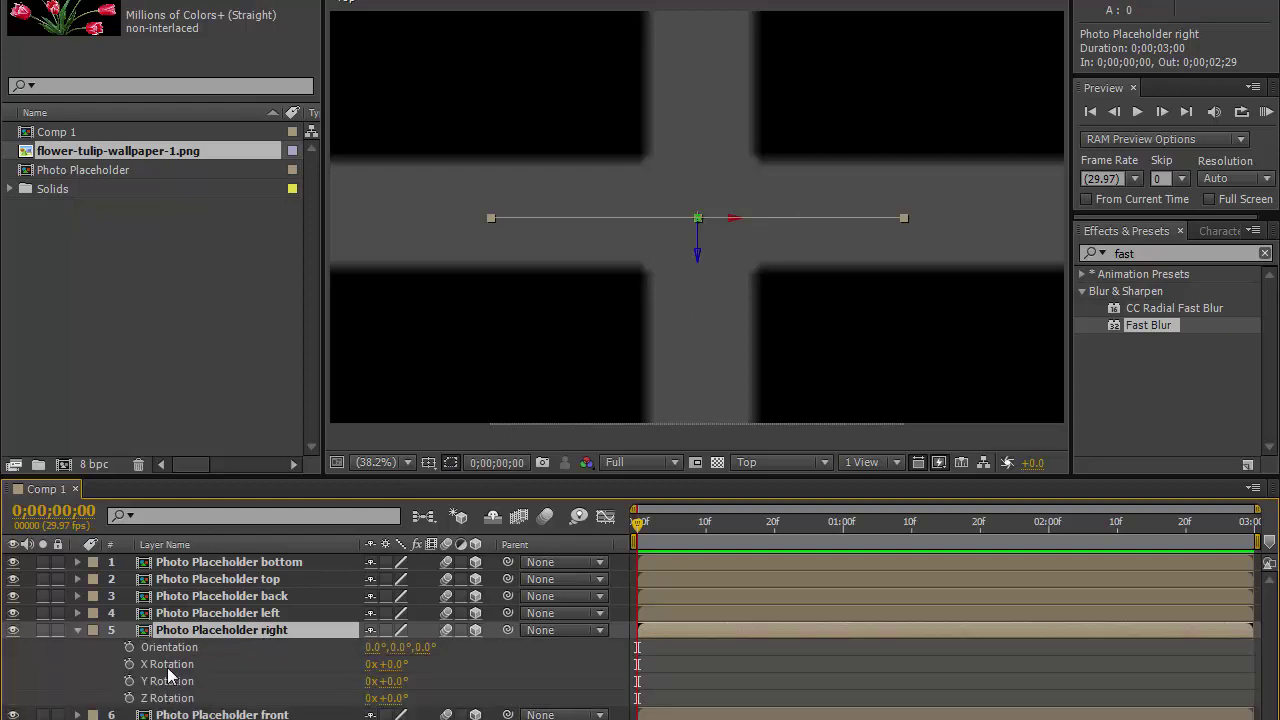
left_click(391, 682)
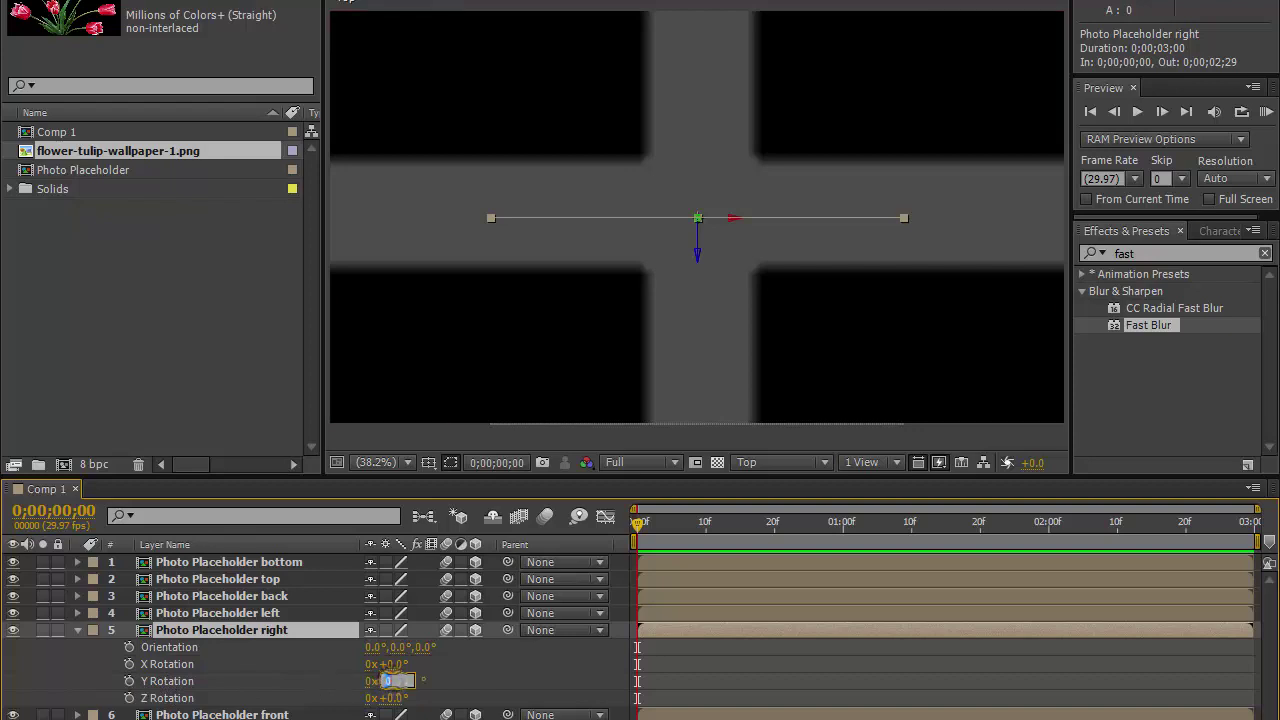
type("-9")
type("0")
key("Return")
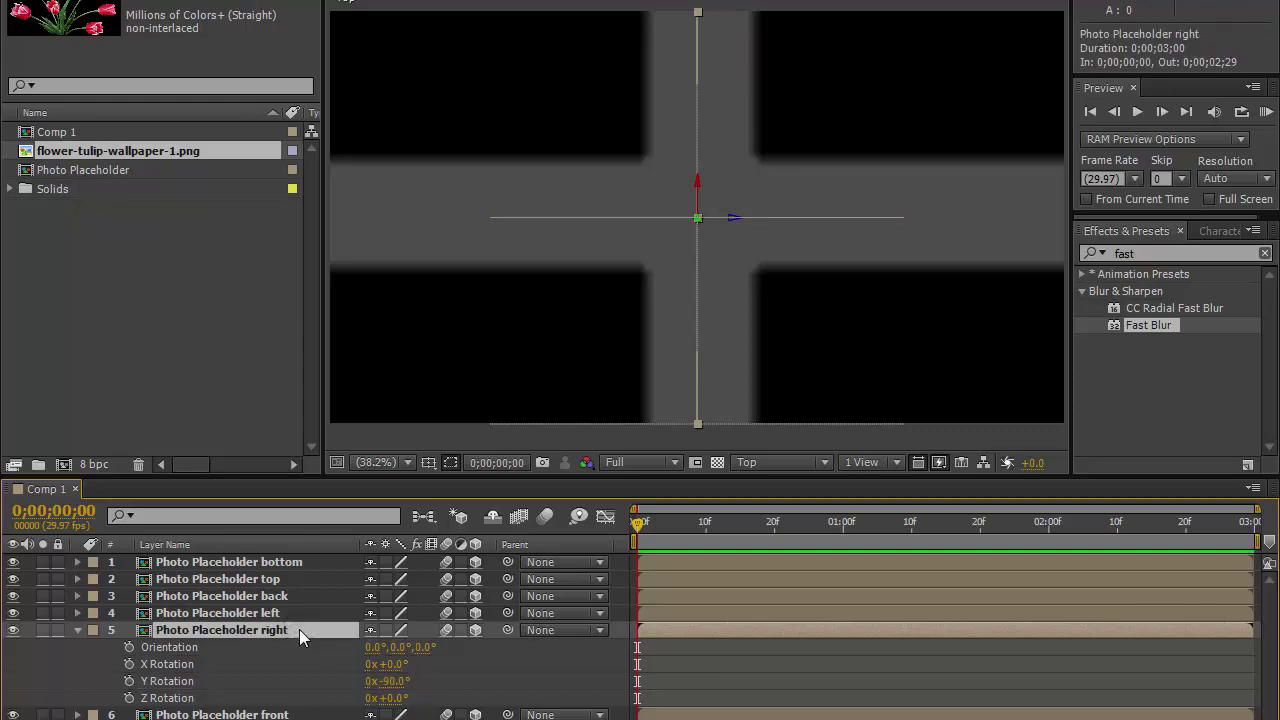
key("p")
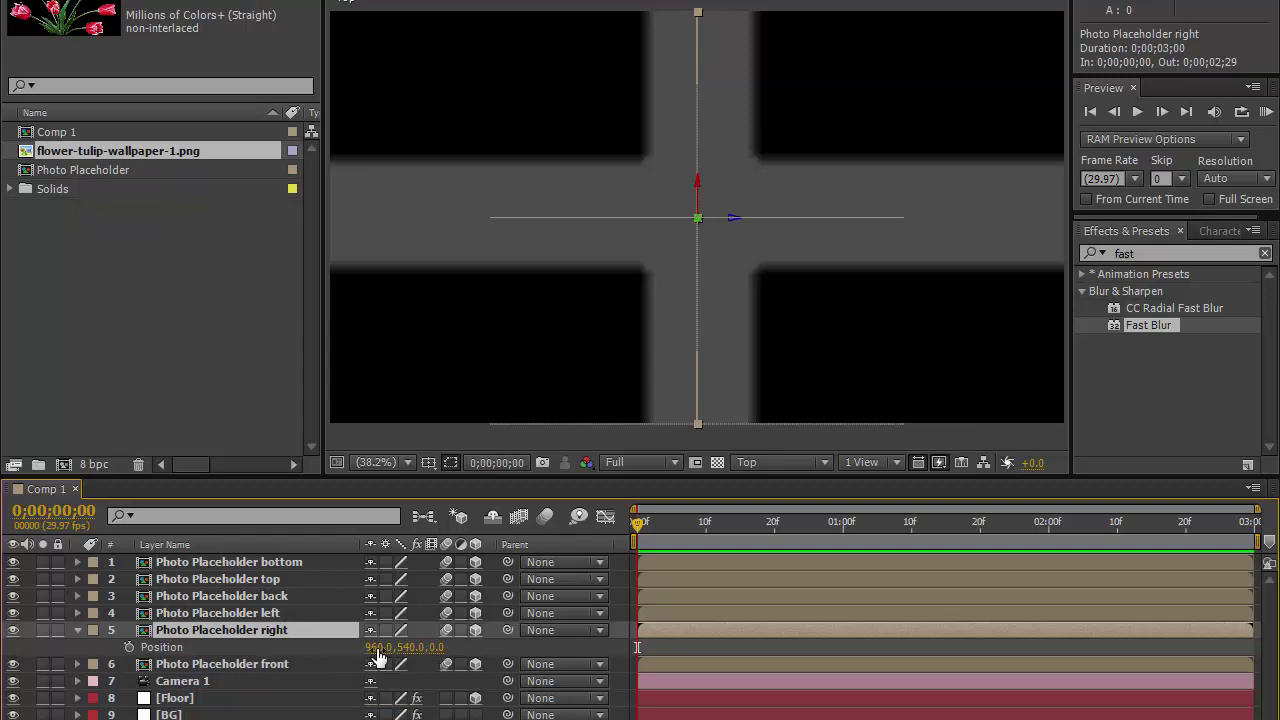
left_click(377, 648)
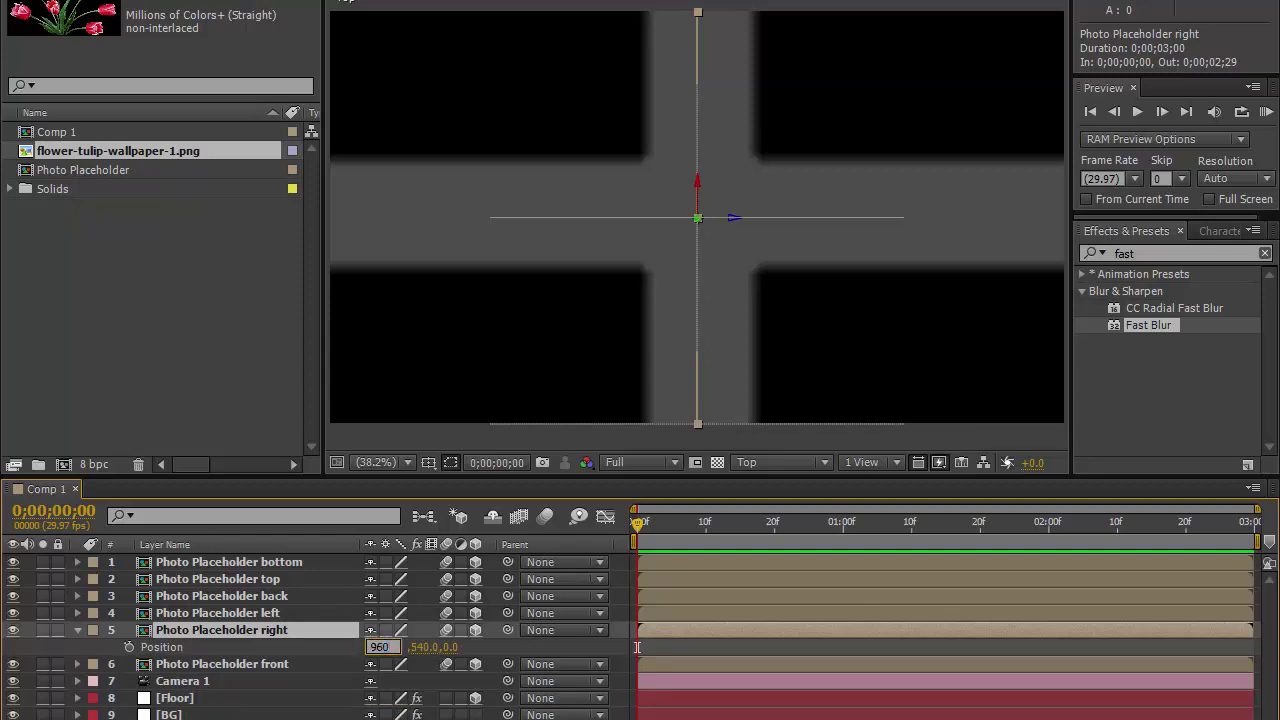
type("+540")
key("Return")
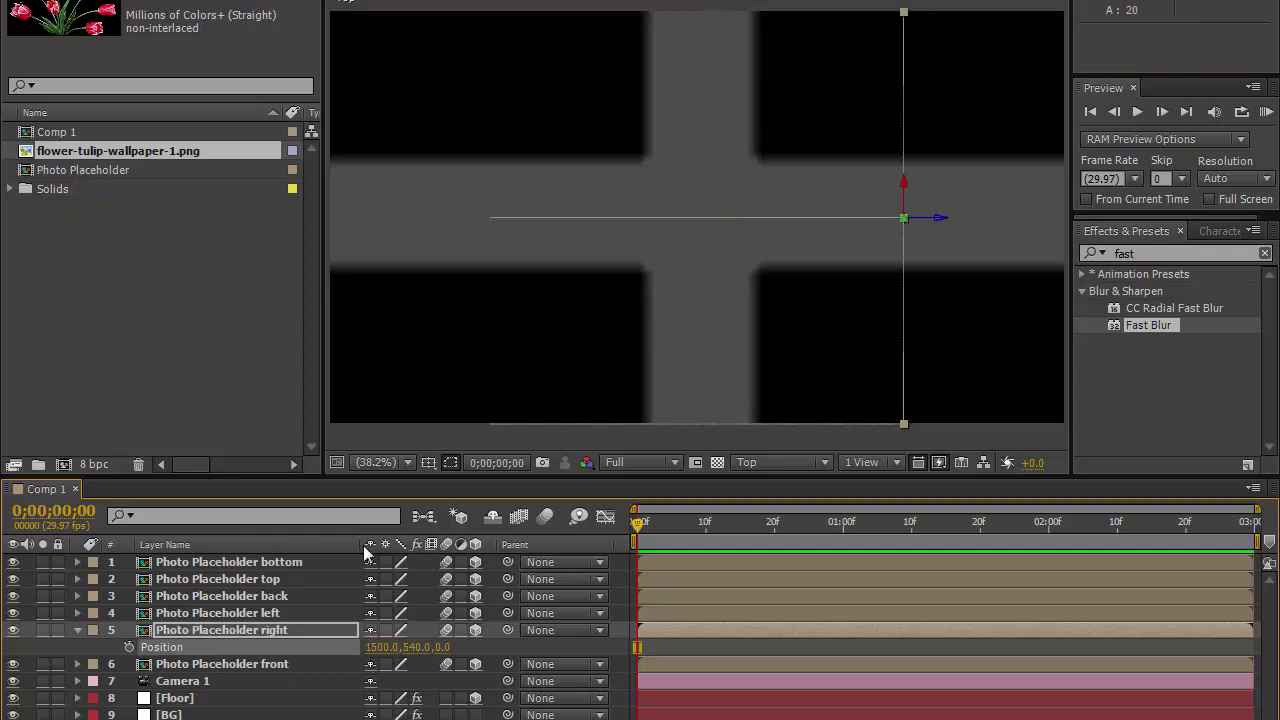
left_click(77, 630)
Rotate Photo Placeholder left +90° on Y and set its Position X to 420
left_click(209, 614)
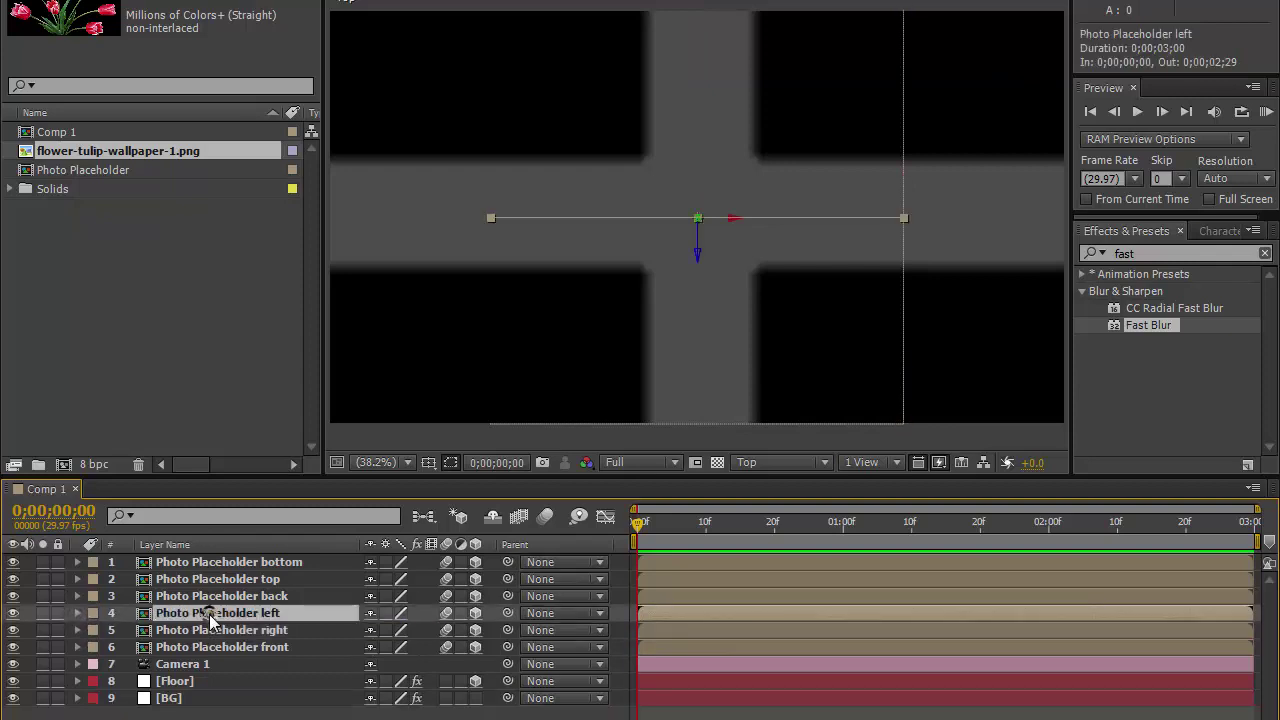
key("r")
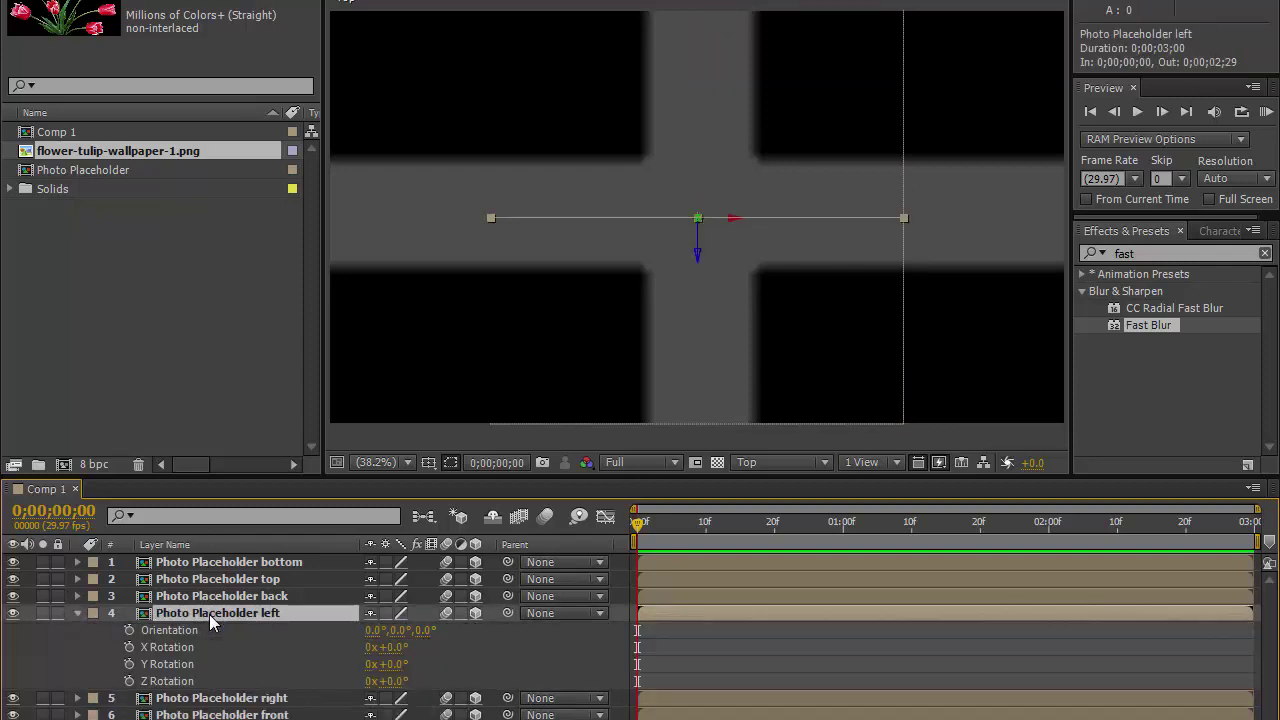
left_click(393, 664)
type("90")
key("Return")
left_click(230, 614)
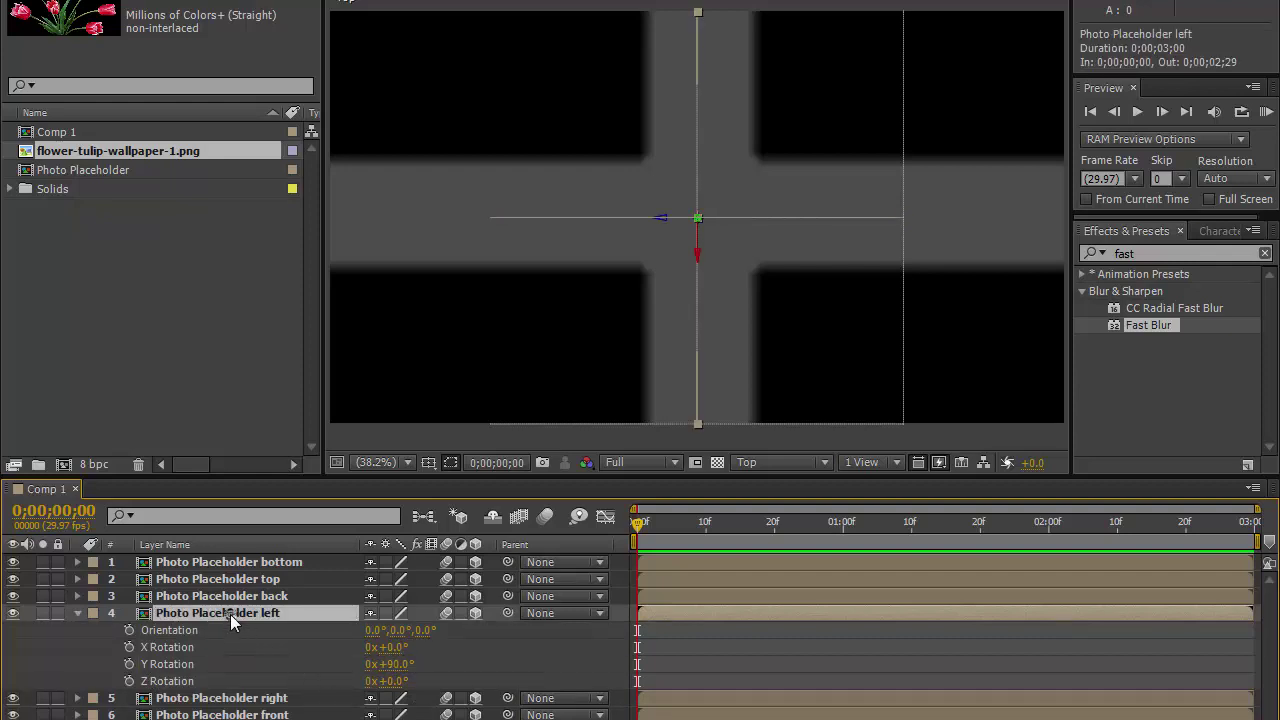
key("p")
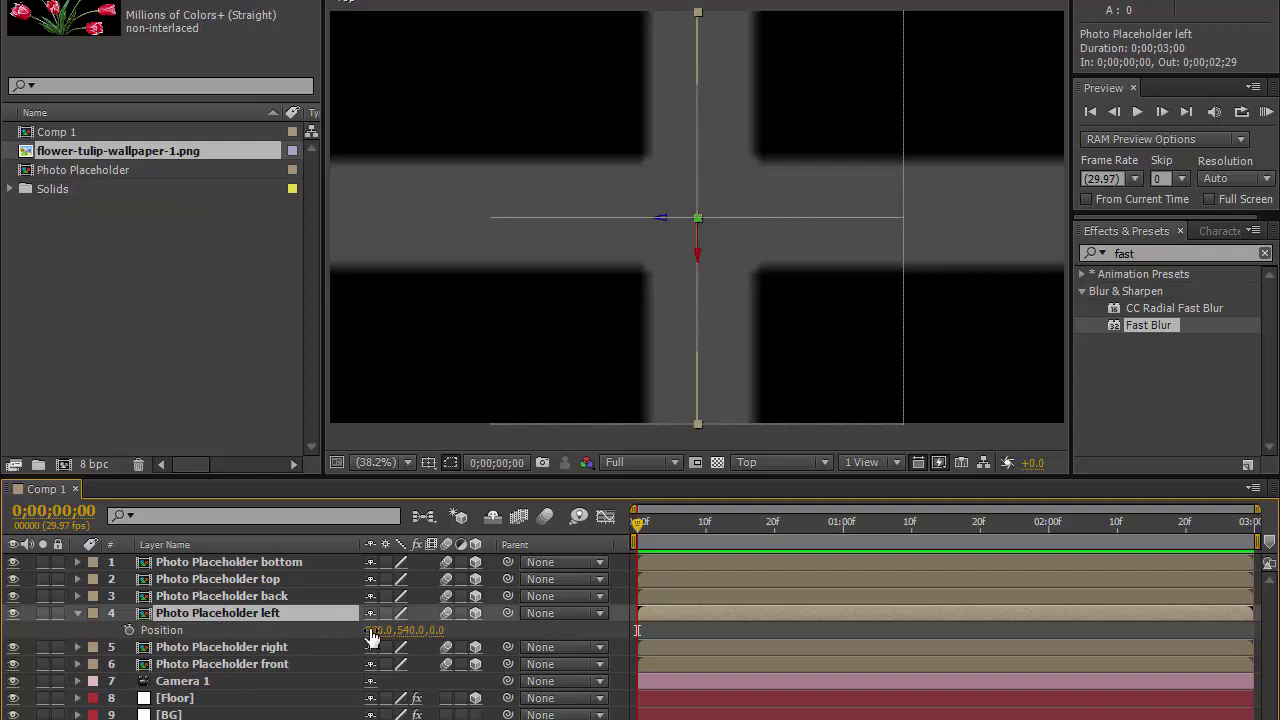
left_click(376, 630)
type("420")
key("Return")
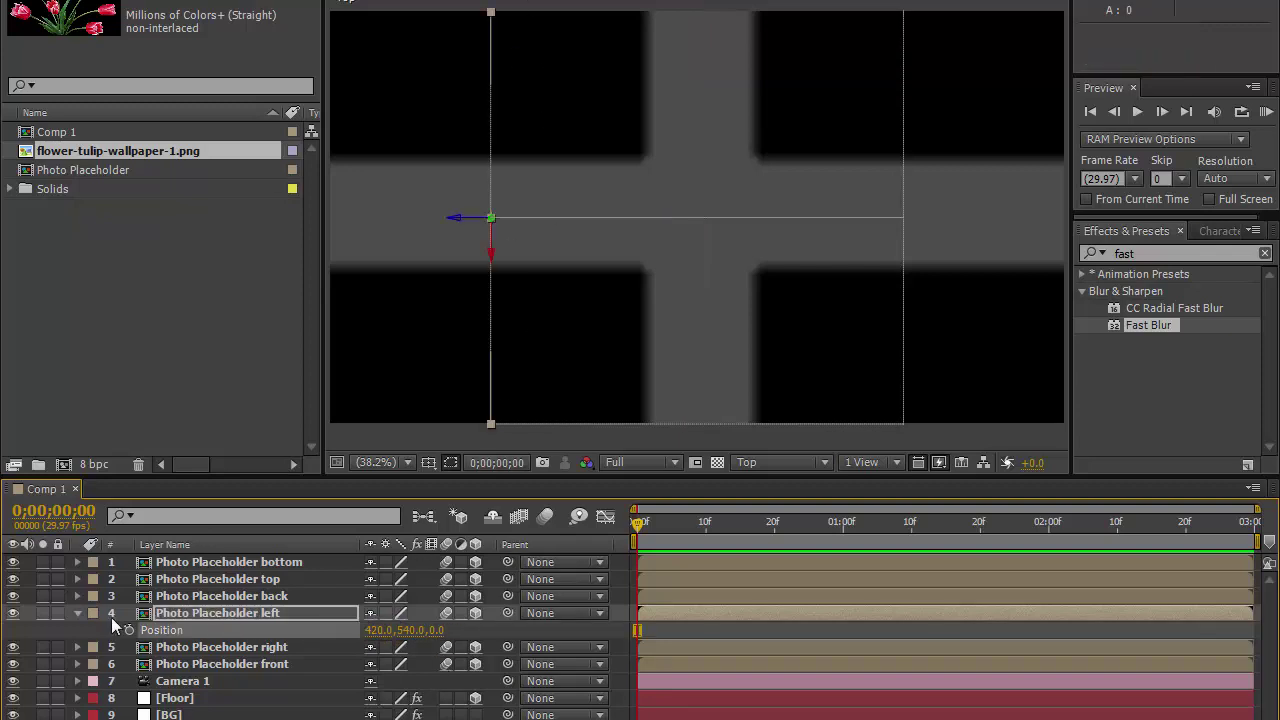
left_click(78, 612)
left_click(205, 596)
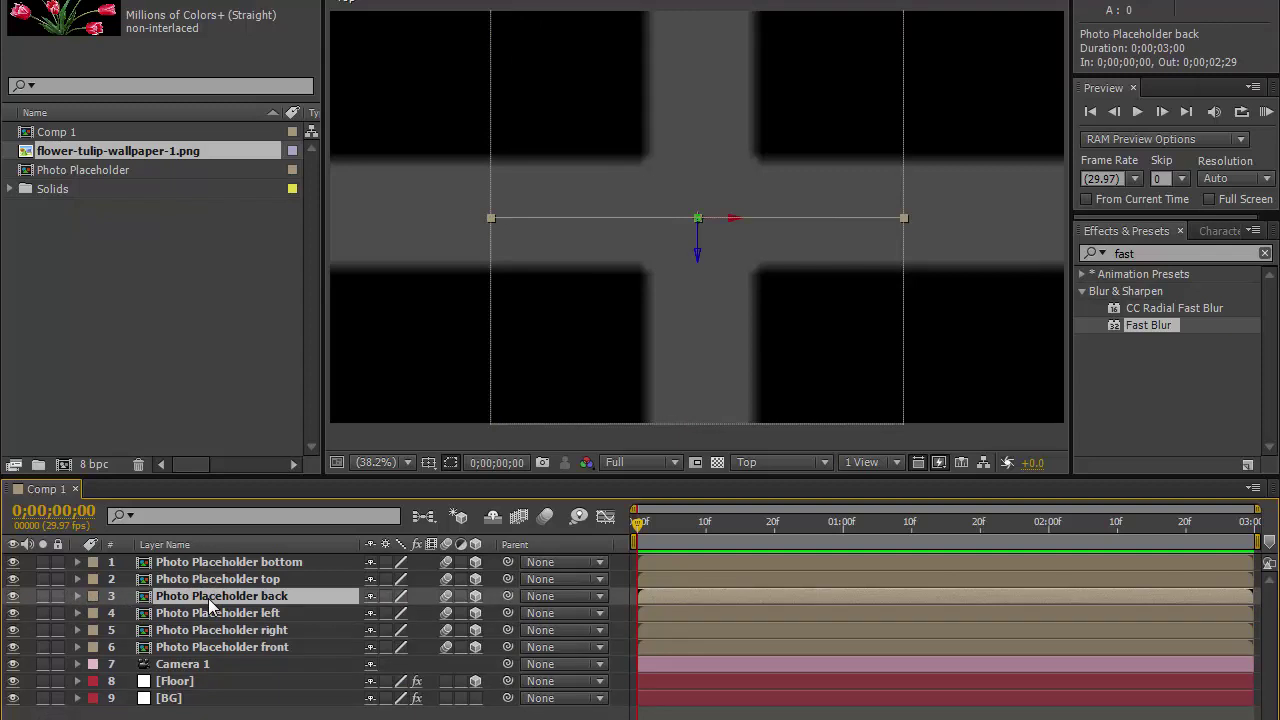
Turn Photo Placeholder back 180° on Y and push it to Position Z 540
key("r")
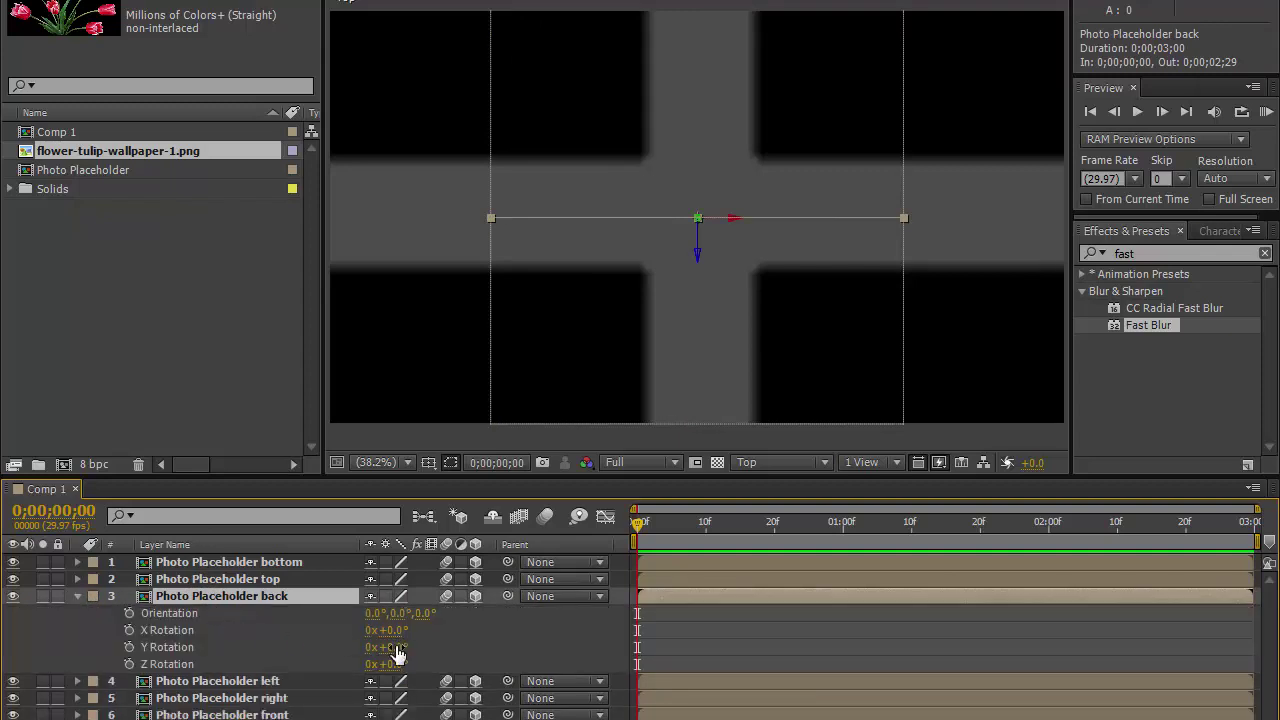
left_click(396, 648)
type("180")
key("Return")
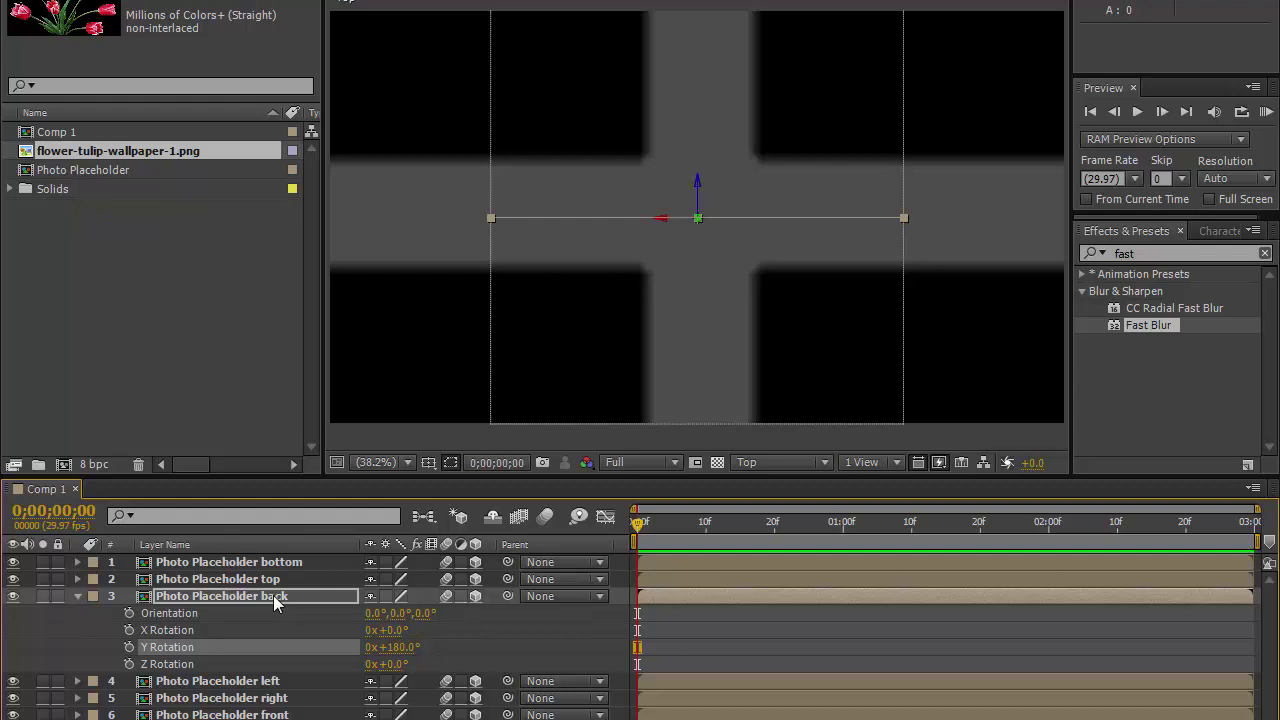
key("p")
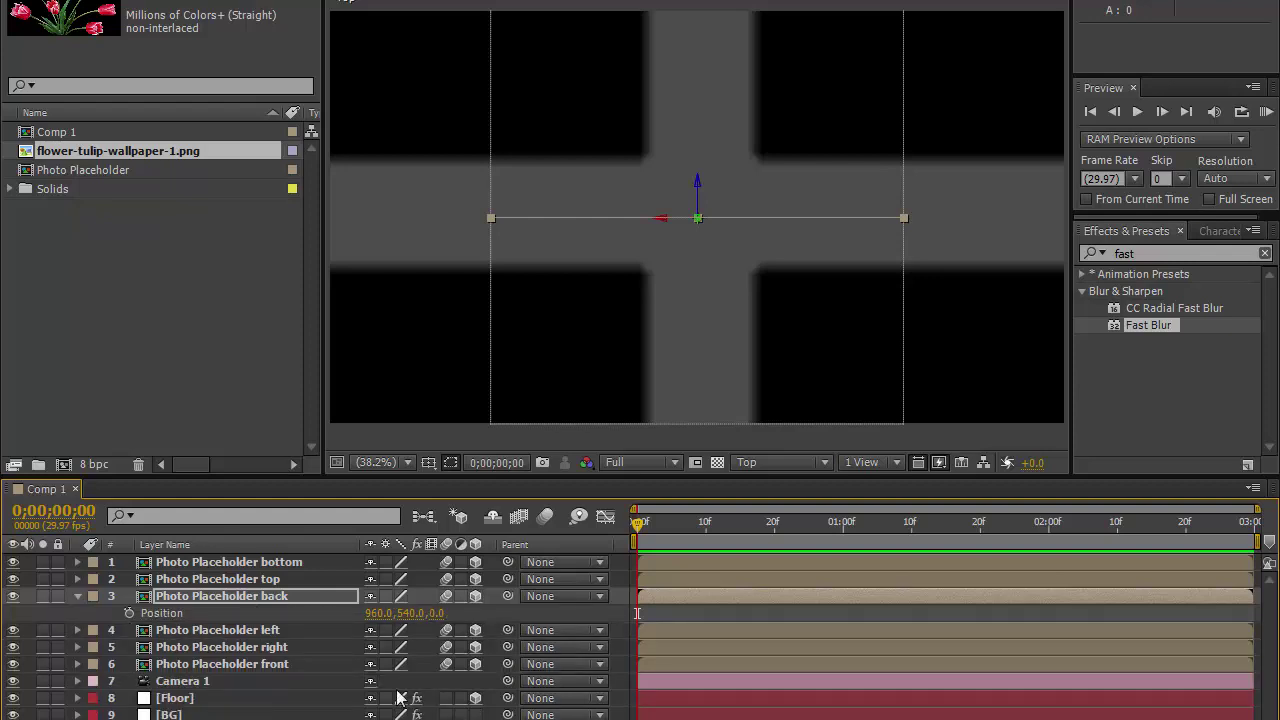
left_click(437, 613)
type("5")
type("40")
key("Return")
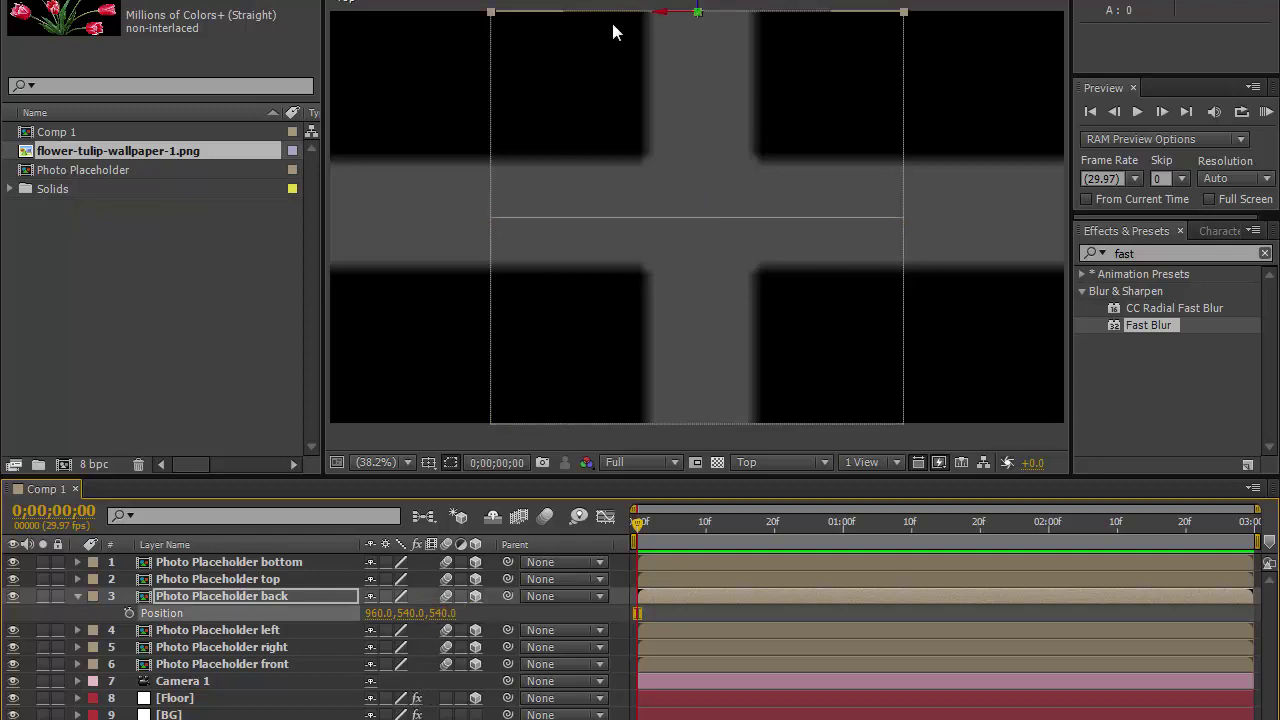
key("p")
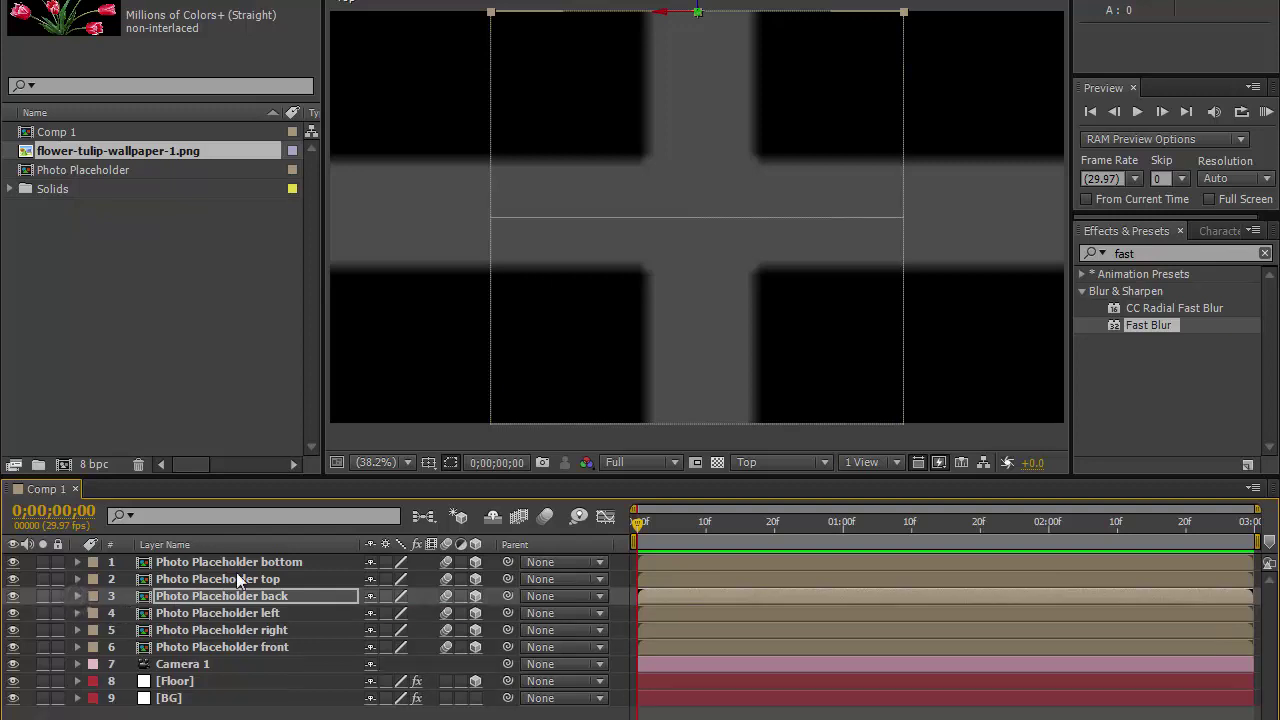
left_click(236, 577)
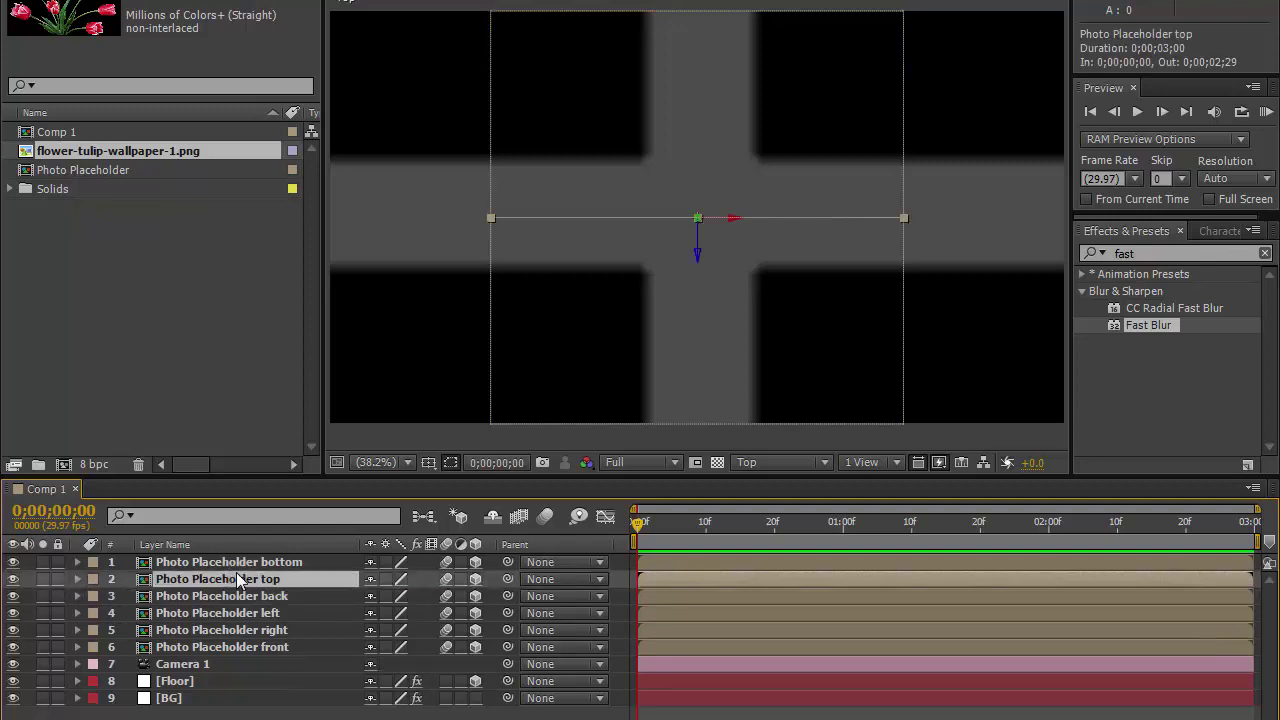
Switch the viewer to the Front 3D view and tilt Photo Placeholder top -90° on X
key("r")
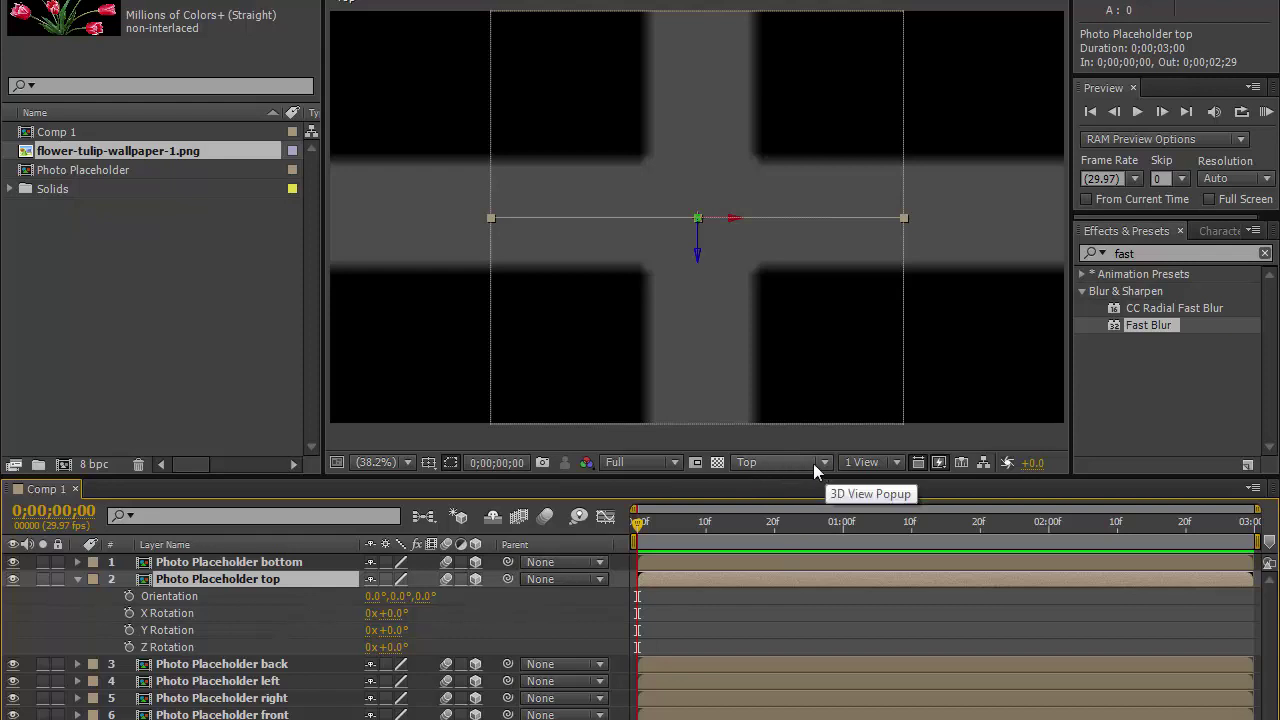
left_click(813, 464)
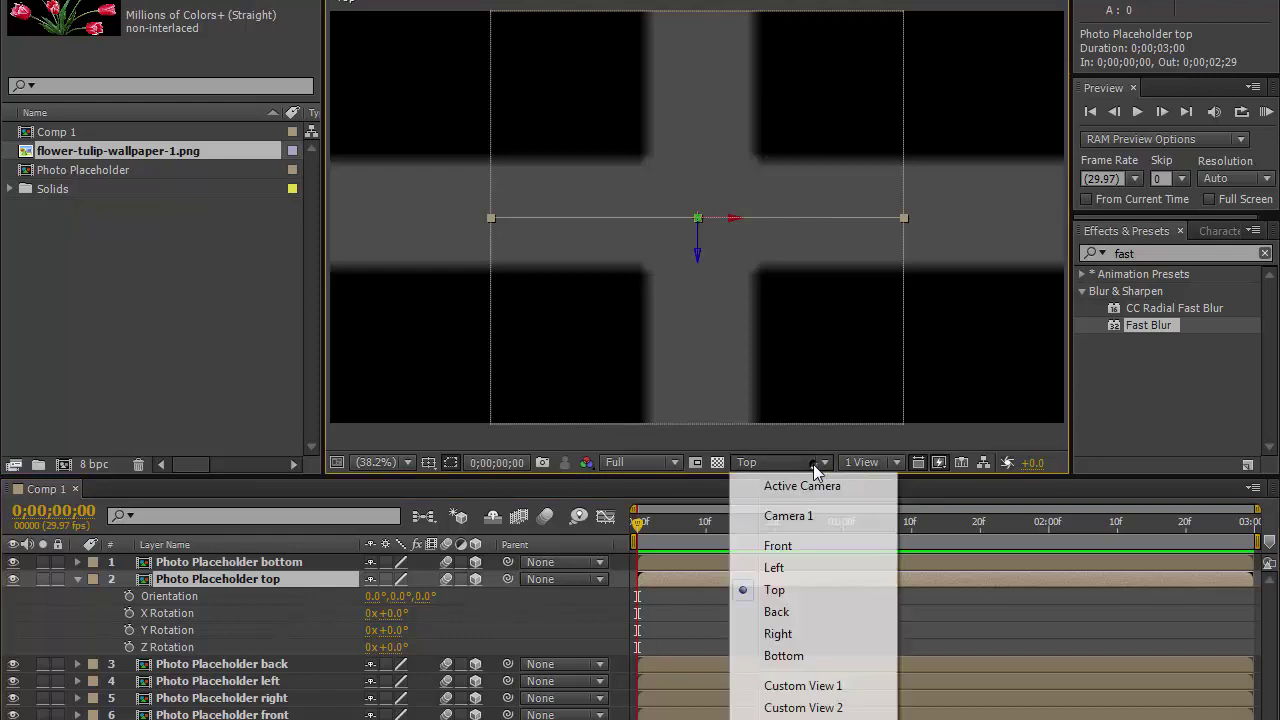
left_click(806, 548)
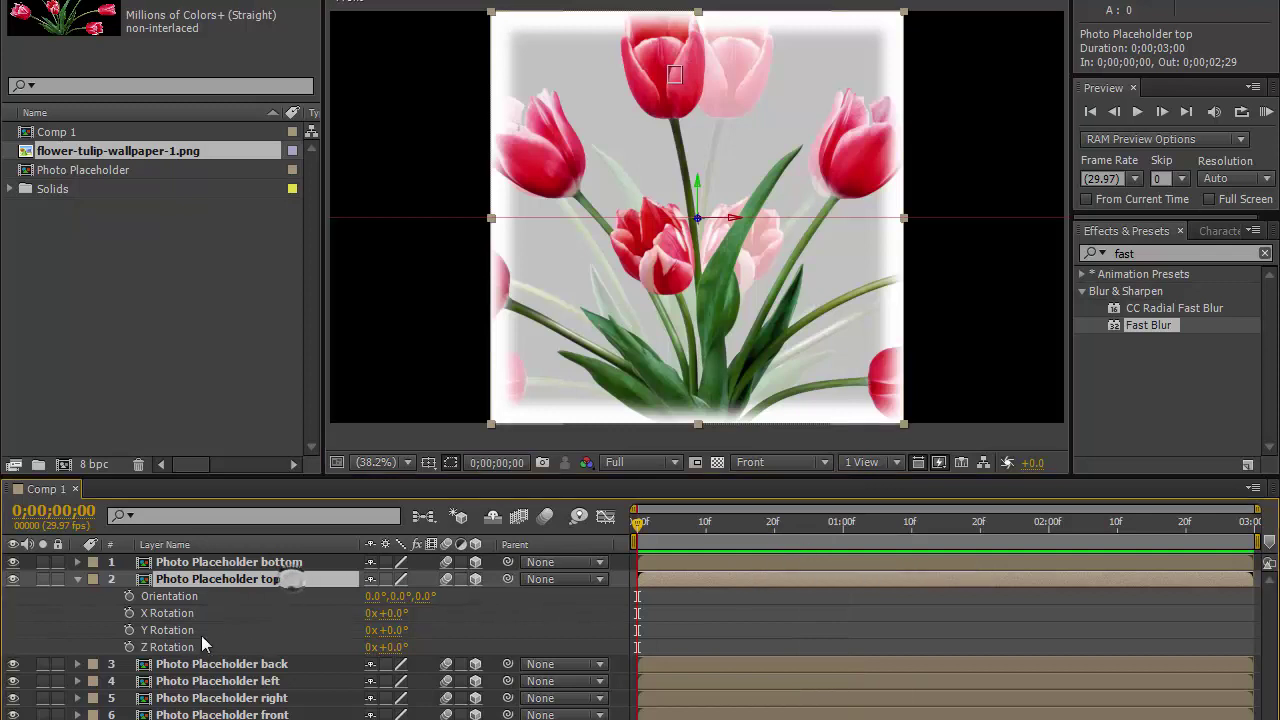
left_click(397, 613)
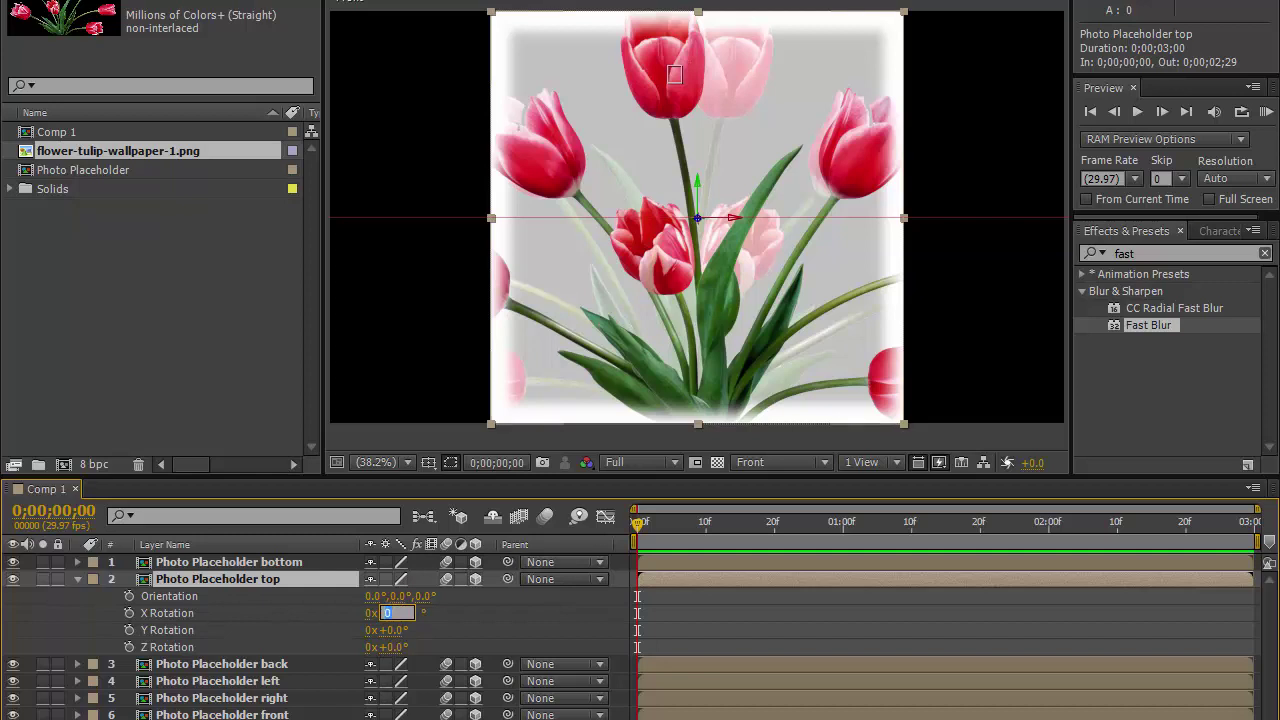
type("-90")
key("Return")
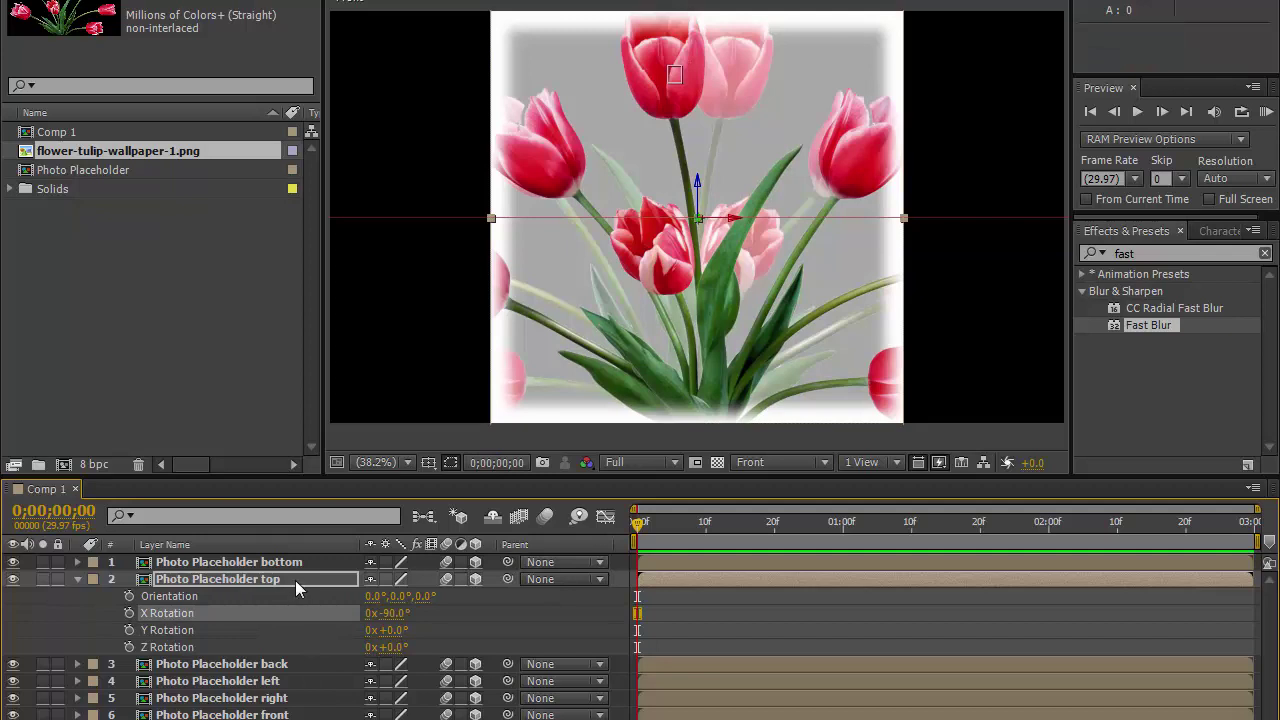
Raise Photo Placeholder top to Position Y 0
key("p")
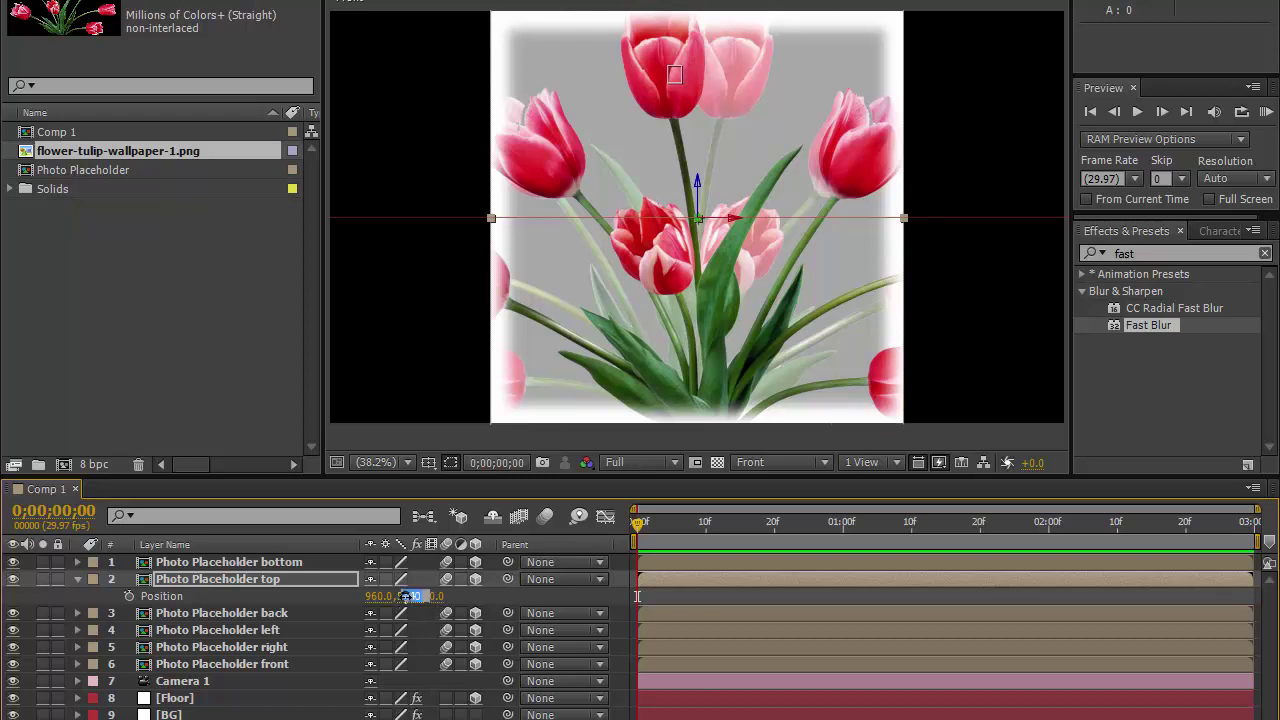
left_click(411, 596)
type("+")
key("BackSpace")
key("ctrl+a")
type("0")
key("Return")
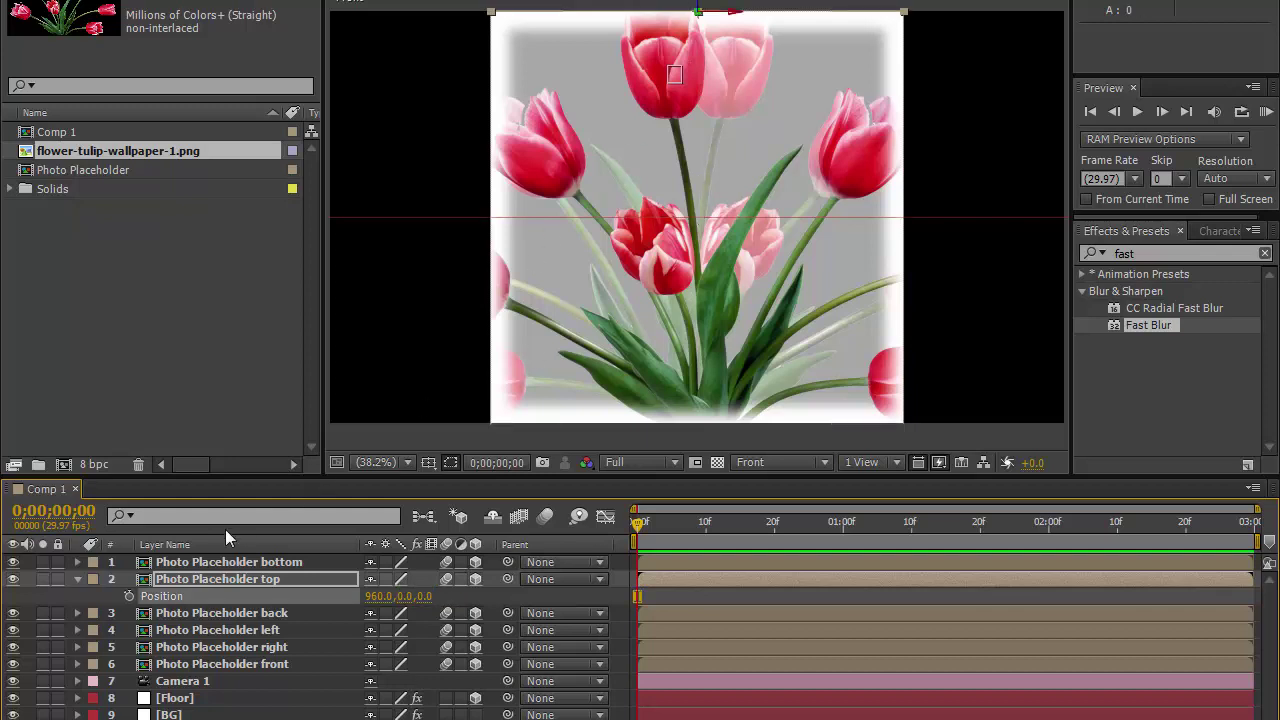
left_click(78, 579)
Rotate Photo Placeholder bottom +90° on X and lower it to Position Y 1080 (540+540)
left_click(235, 564)
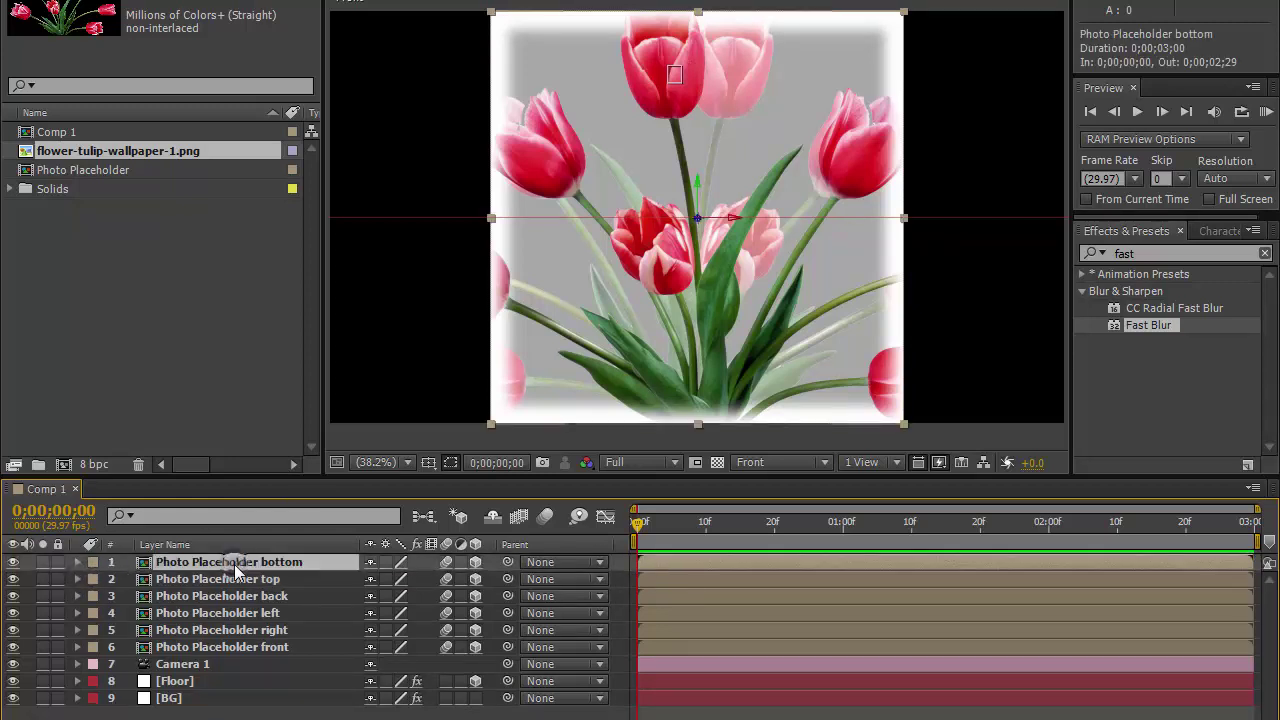
key("r")
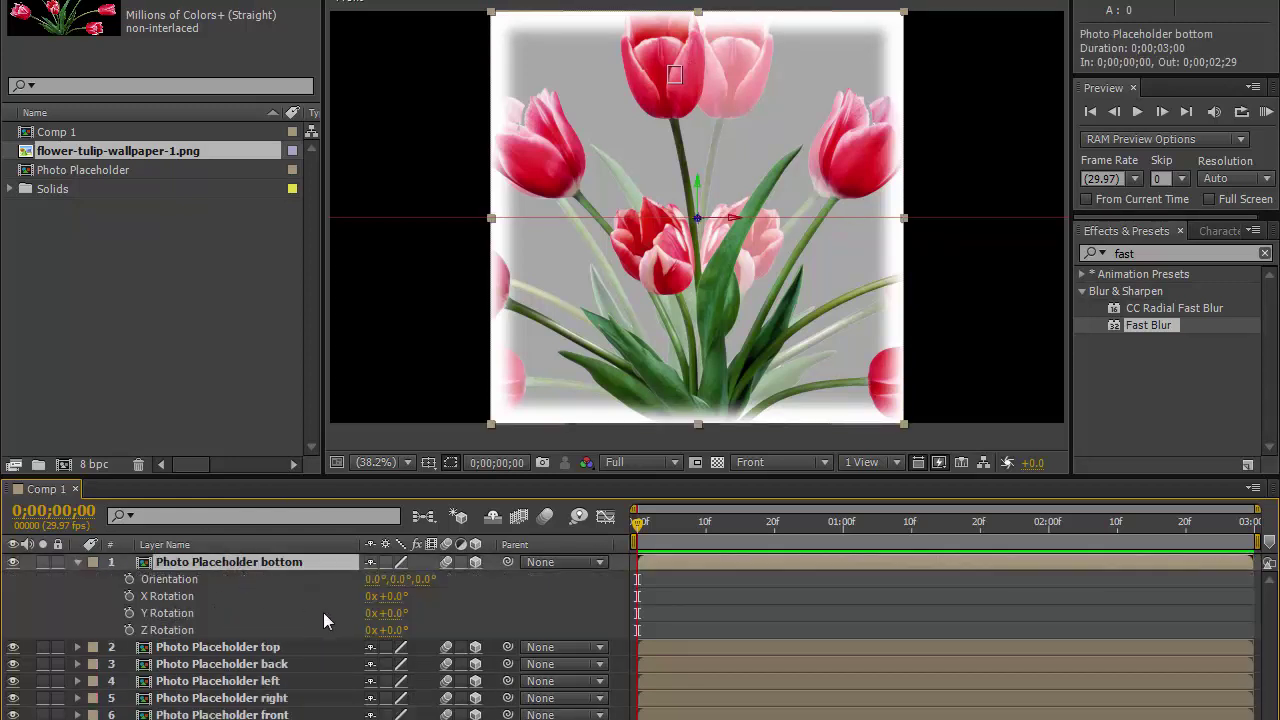
left_click(393, 596)
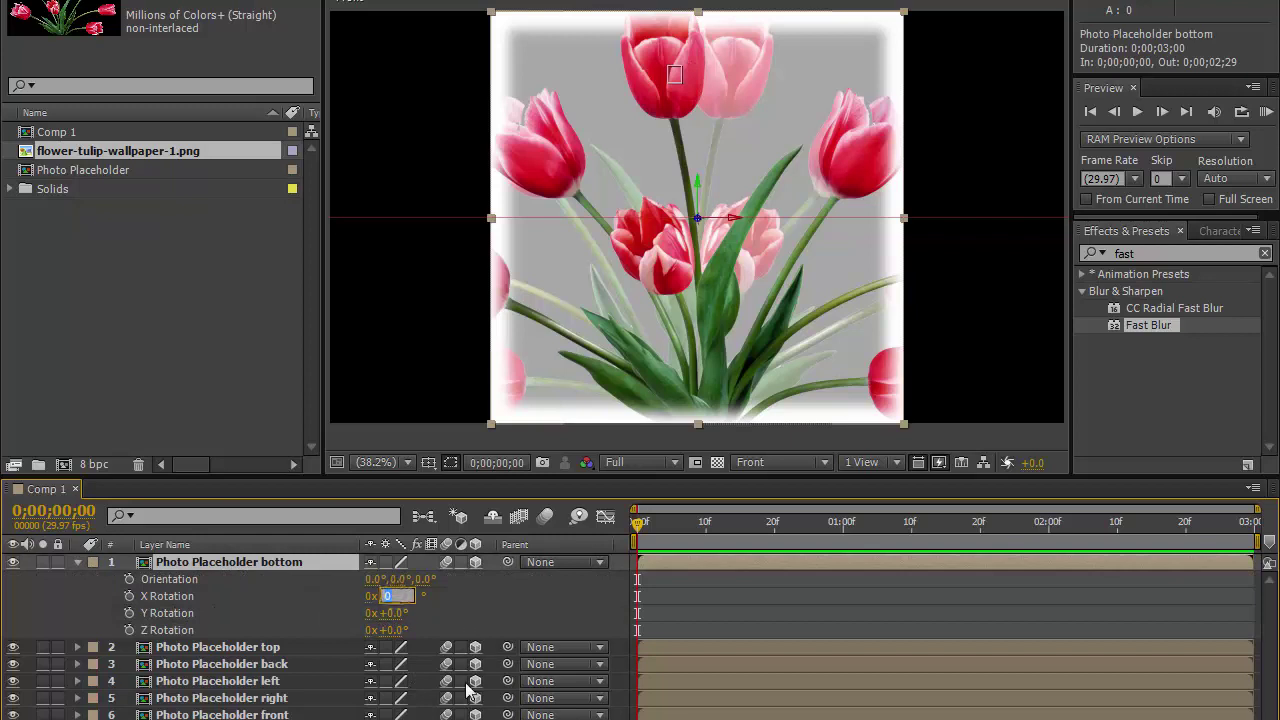
type("90")
key("Return")
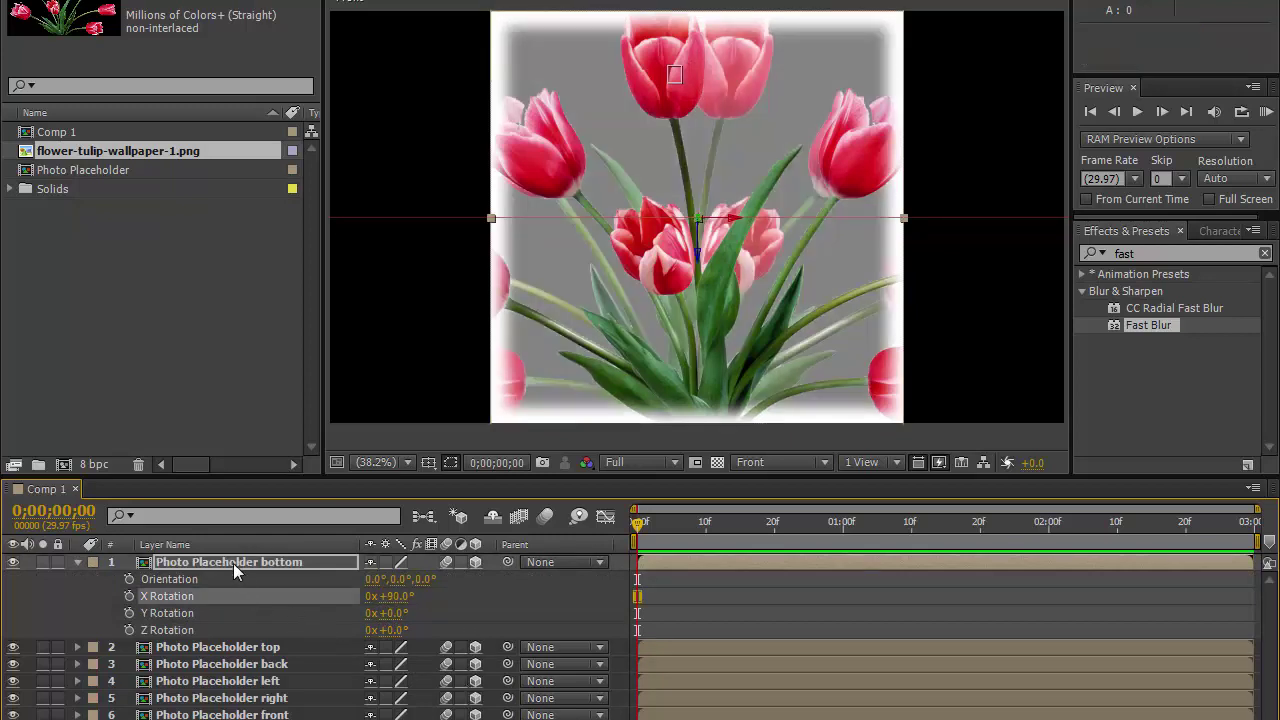
key("p")
left_click(413, 579)
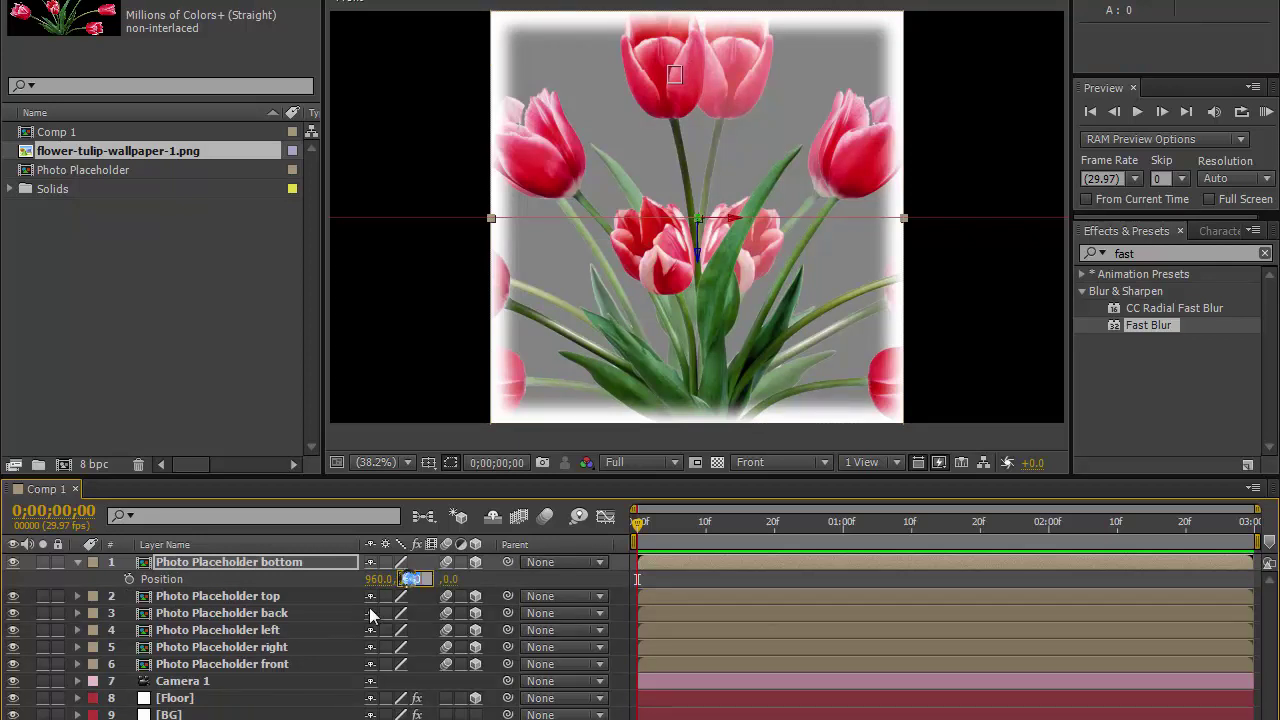
type("540")
type("+540")
key("Return")
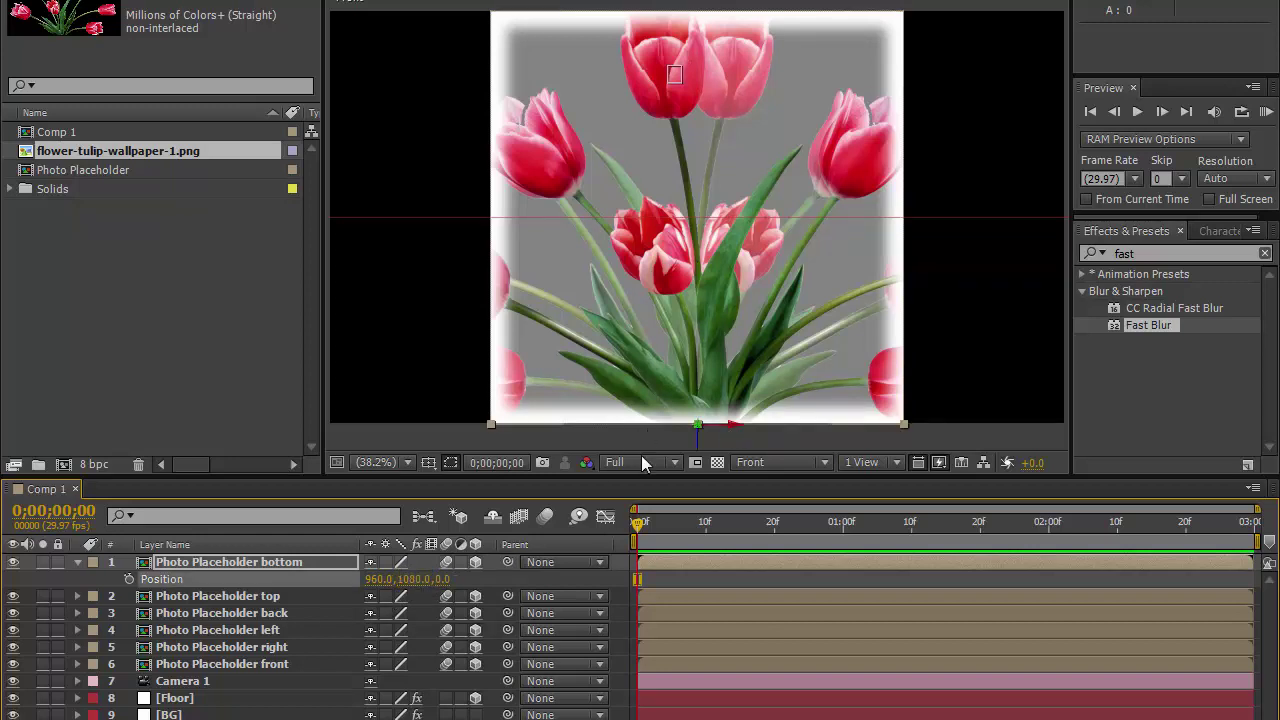
left_click(77, 562)
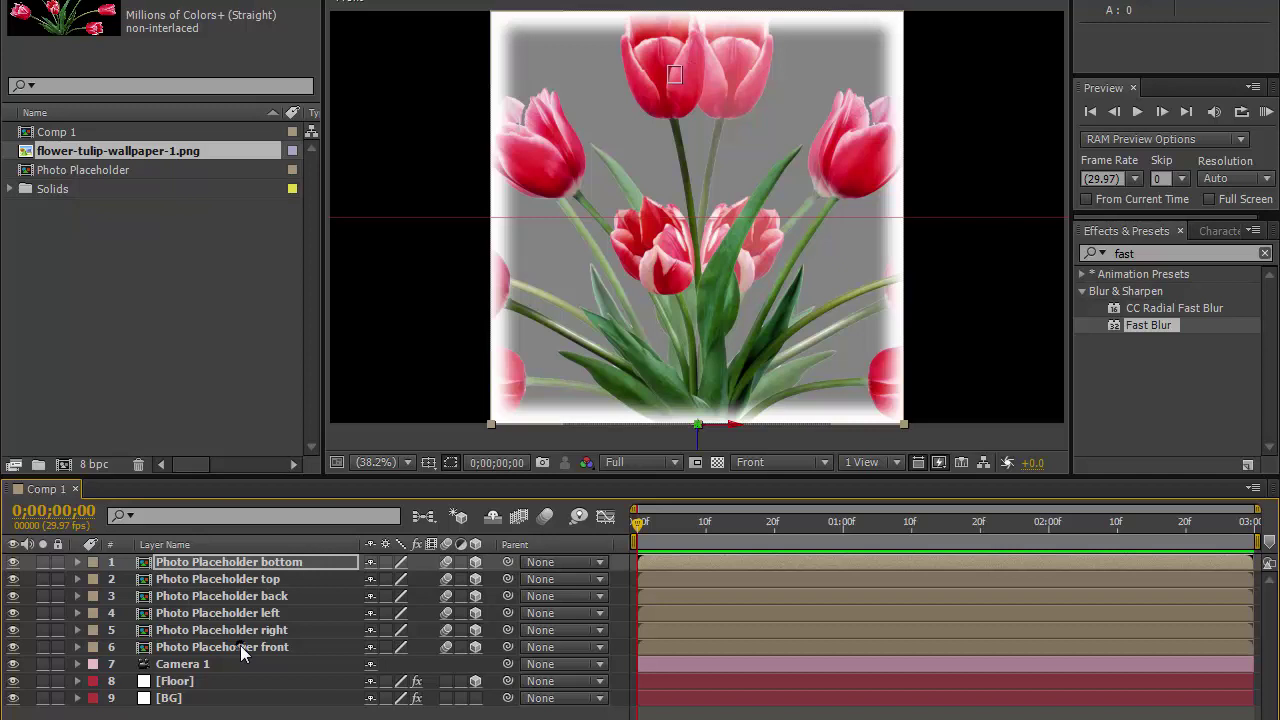
Pre-compose all six photo placeholder layers into a new composition named Cube
left_click(240, 645)
left_click(247, 563, "shift")
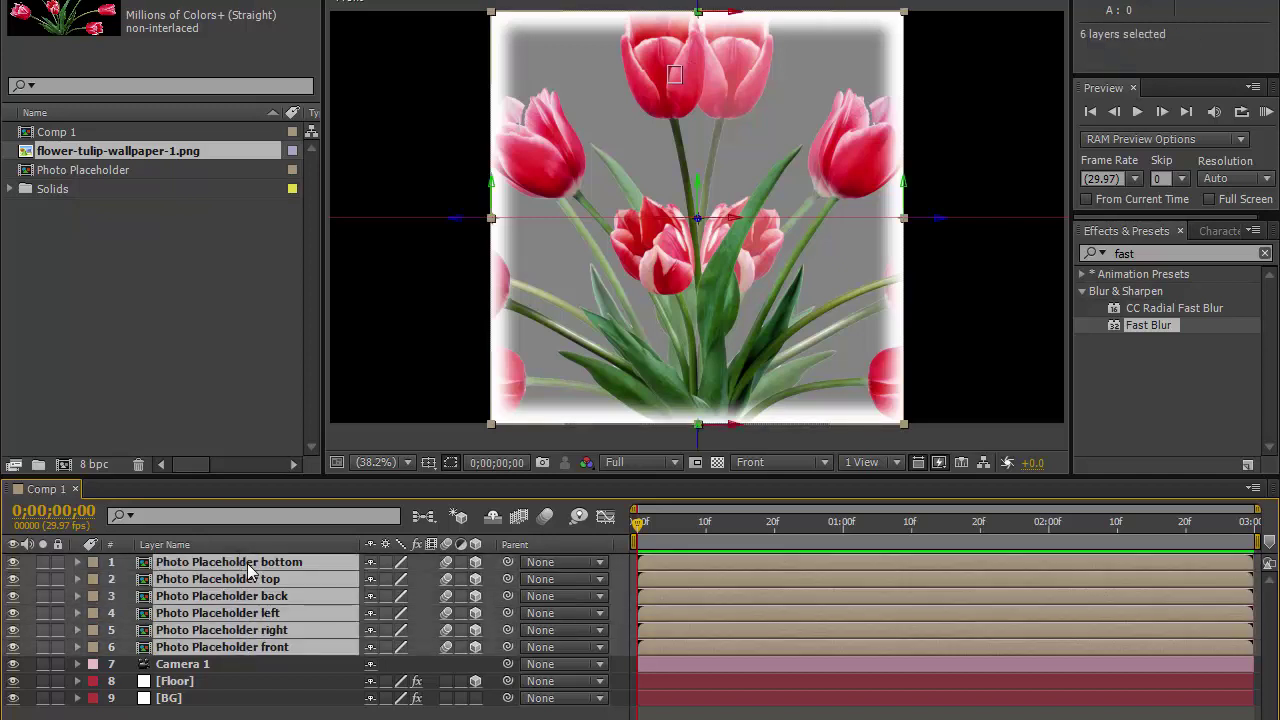
key("ctrl+shift+c")
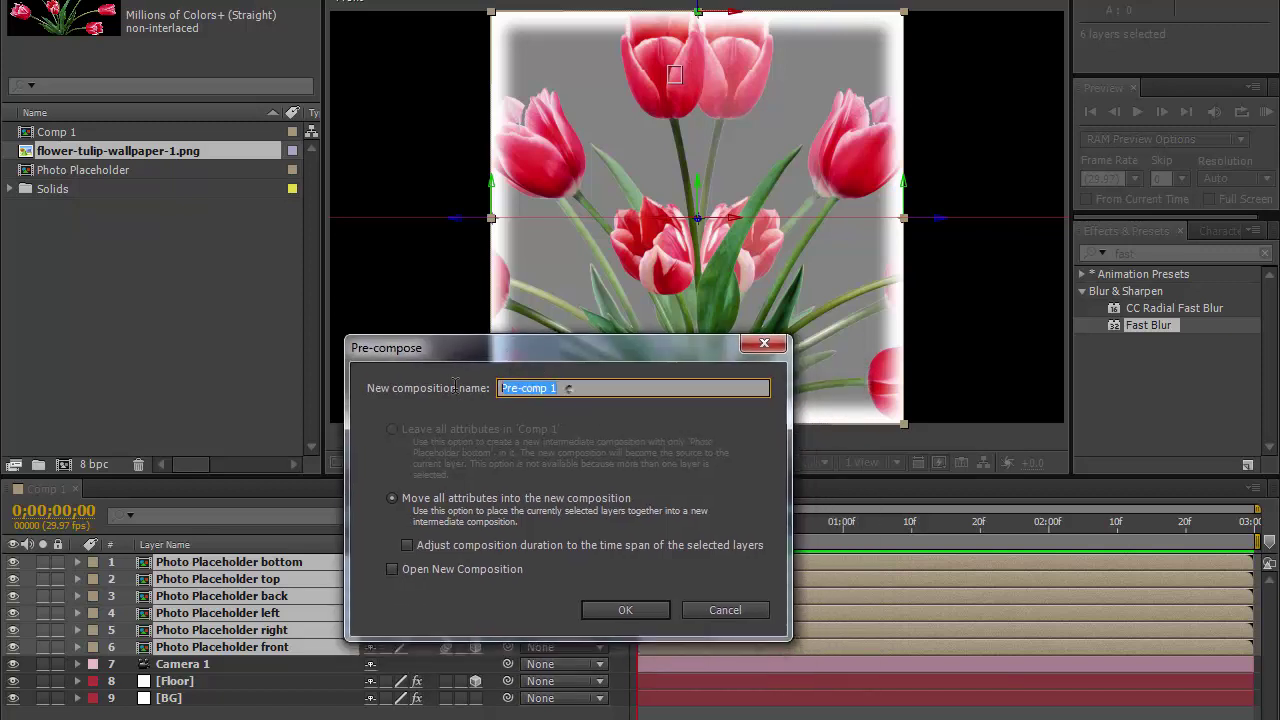
type("C")
type("ube")
left_click(608, 609)
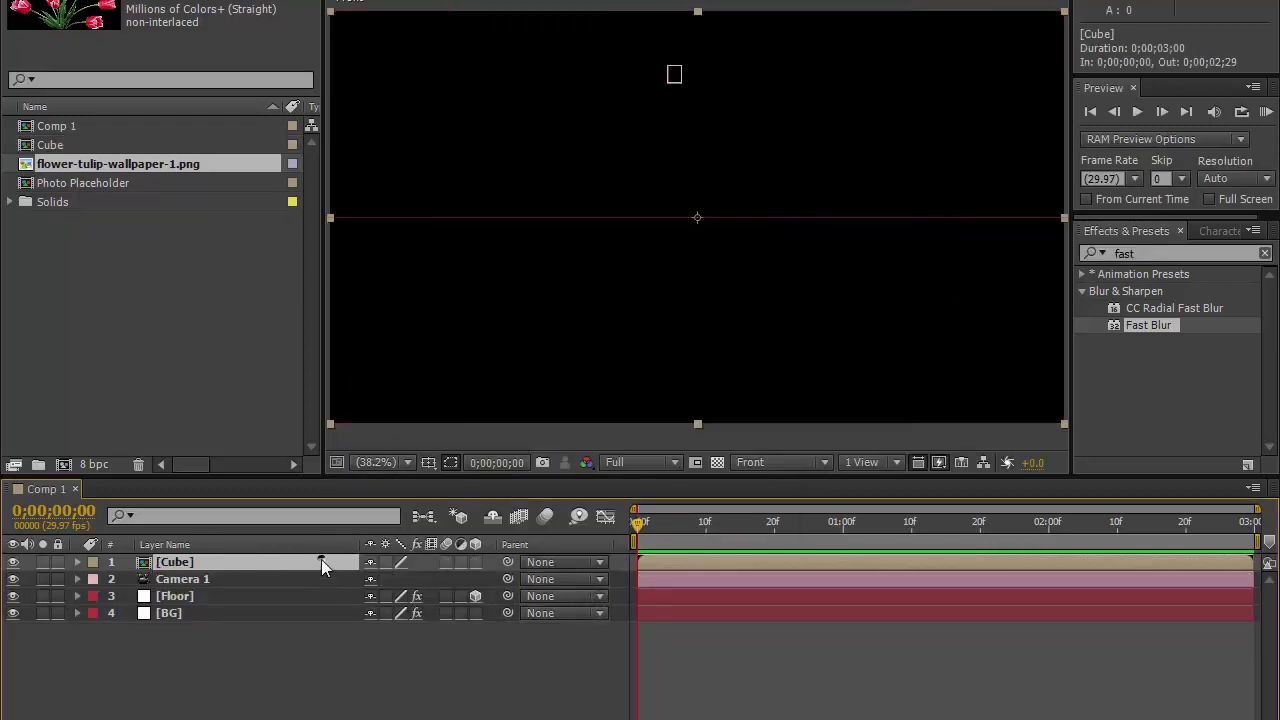
View through Active Camera, place Cube below Camera 1, and enable Collapse Transformations and 3D
left_click(769, 462)
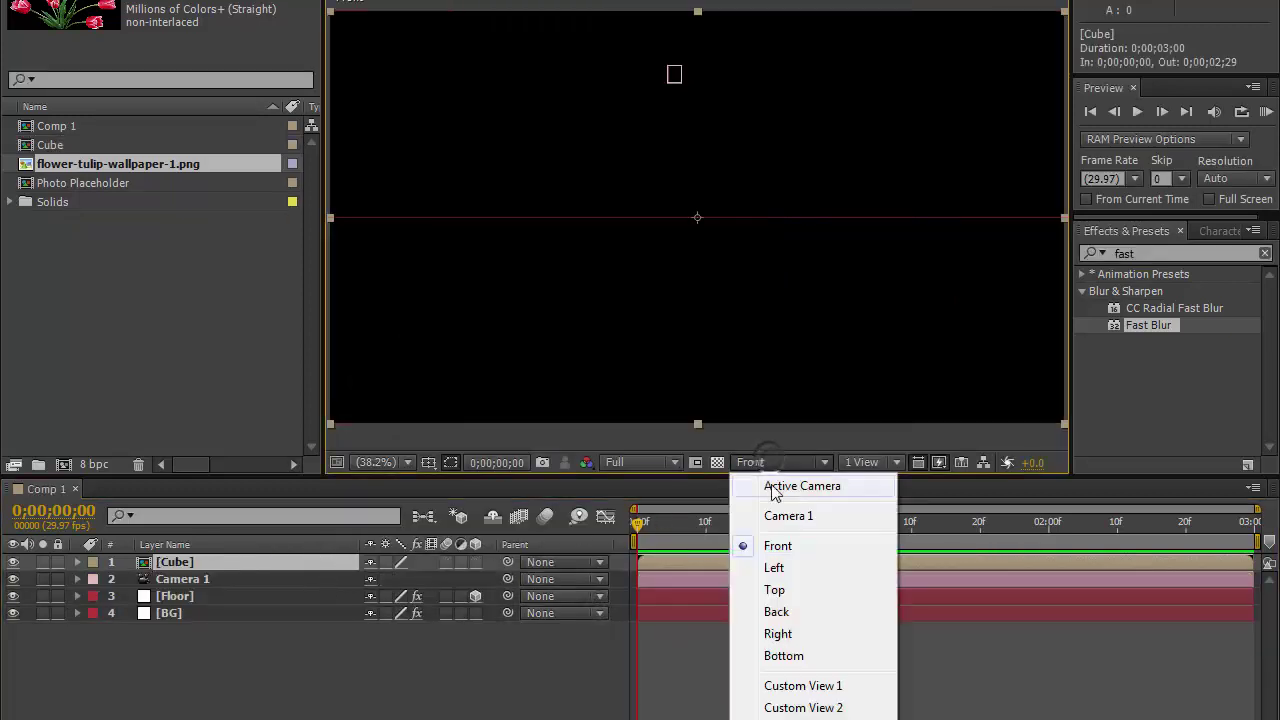
left_click(773, 488)
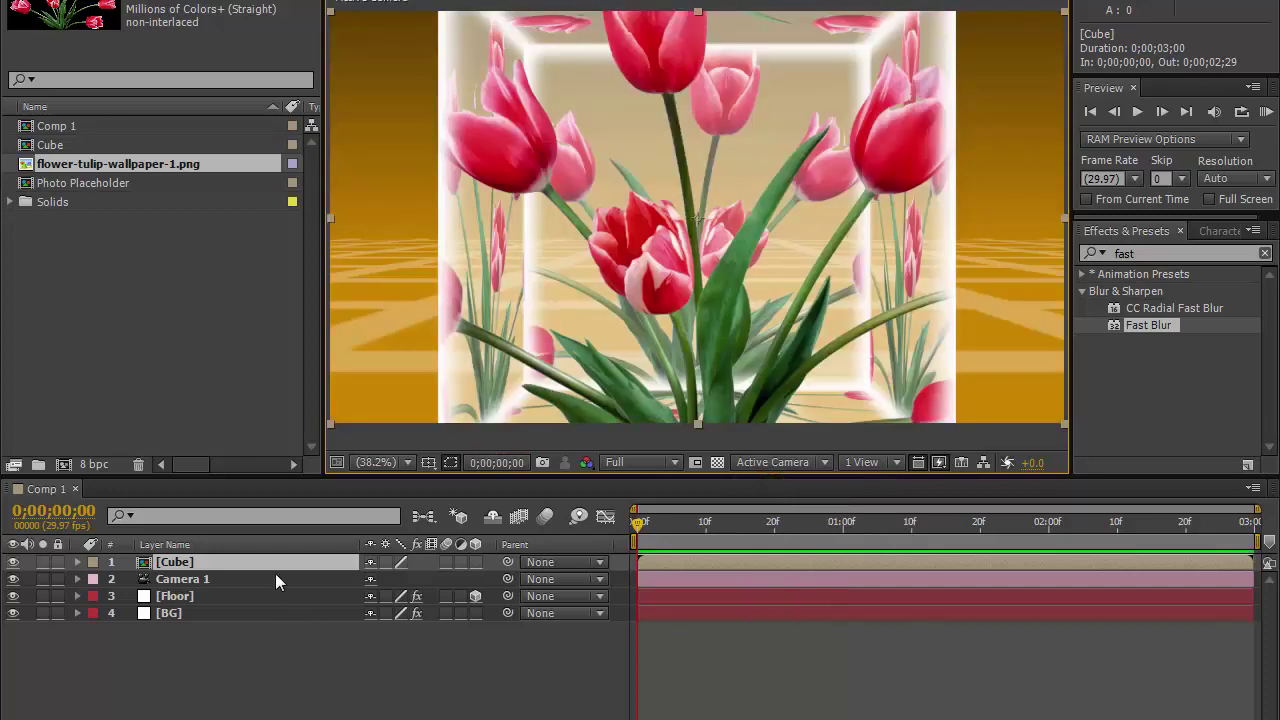
left_click_drag(288, 560, 291, 587)
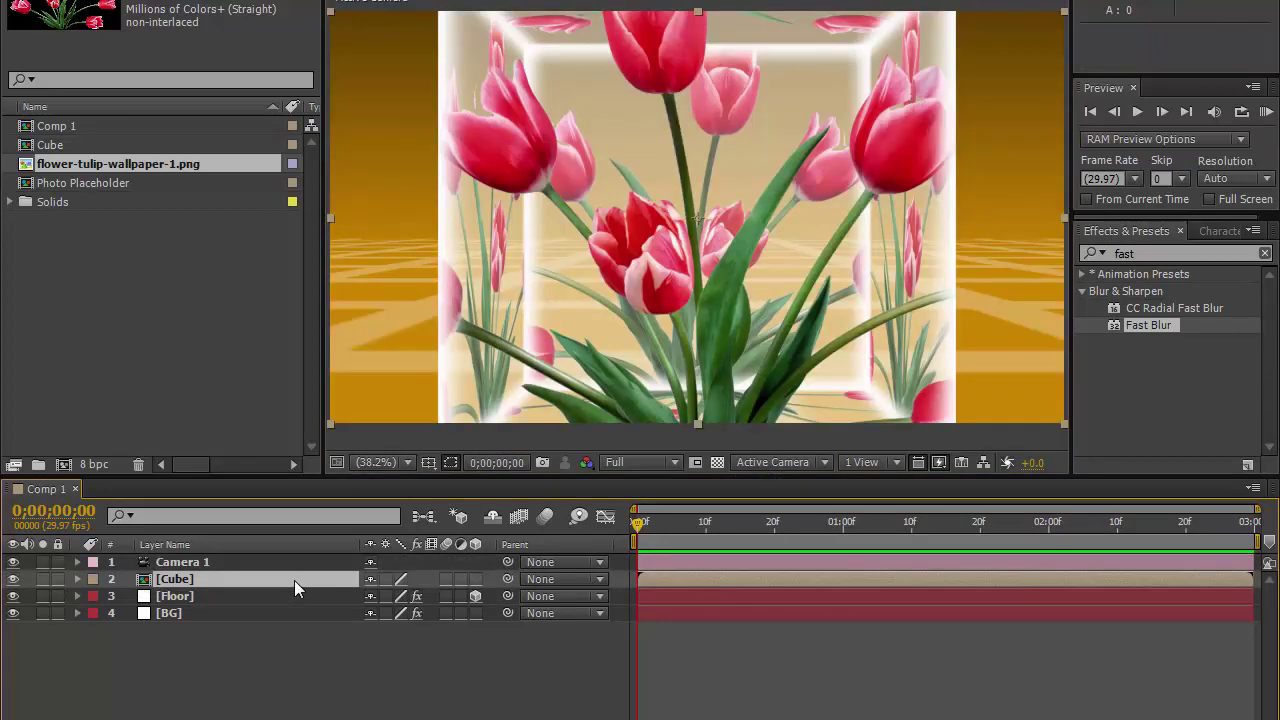
left_click(294, 580)
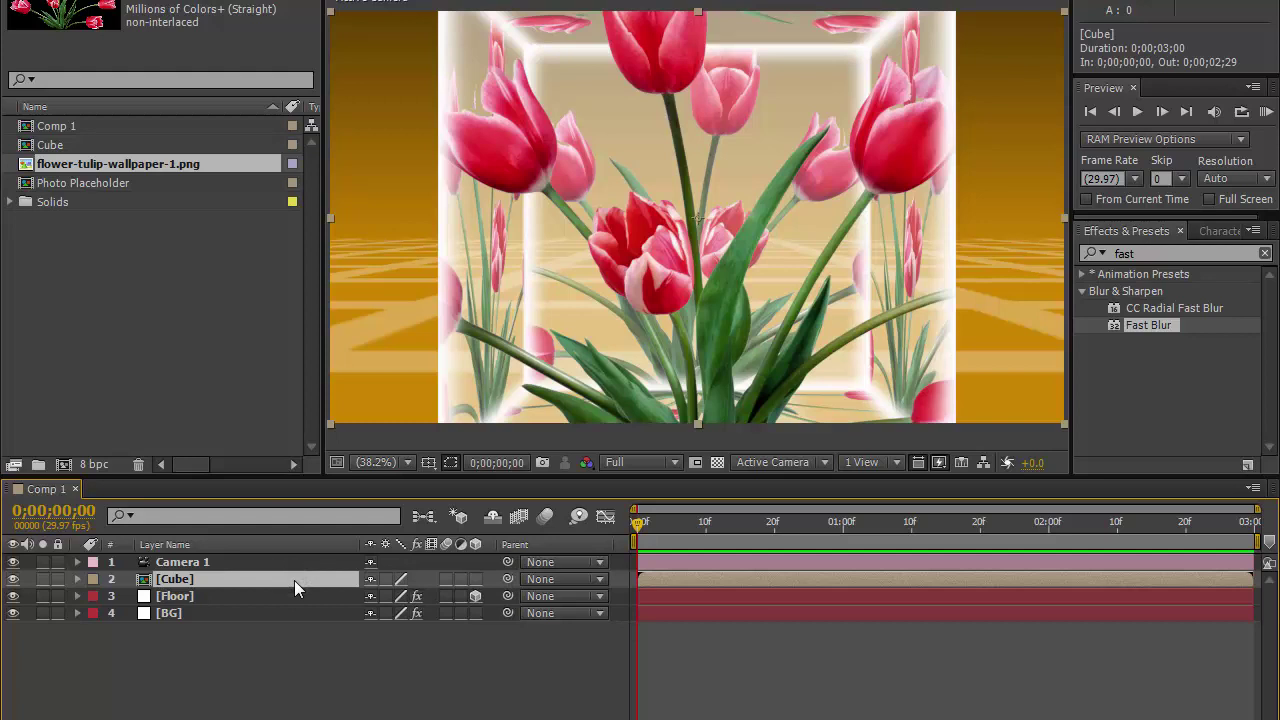
left_click(386, 580)
left_click(476, 579)
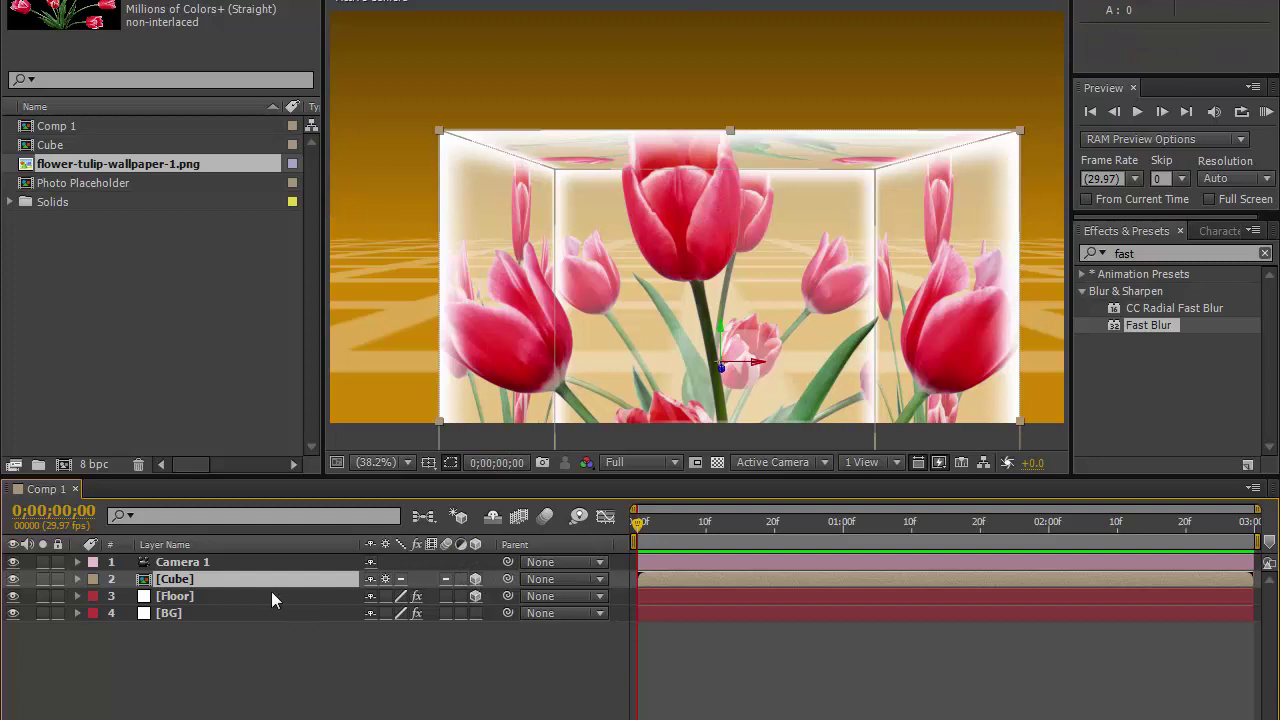
left_click(265, 560)
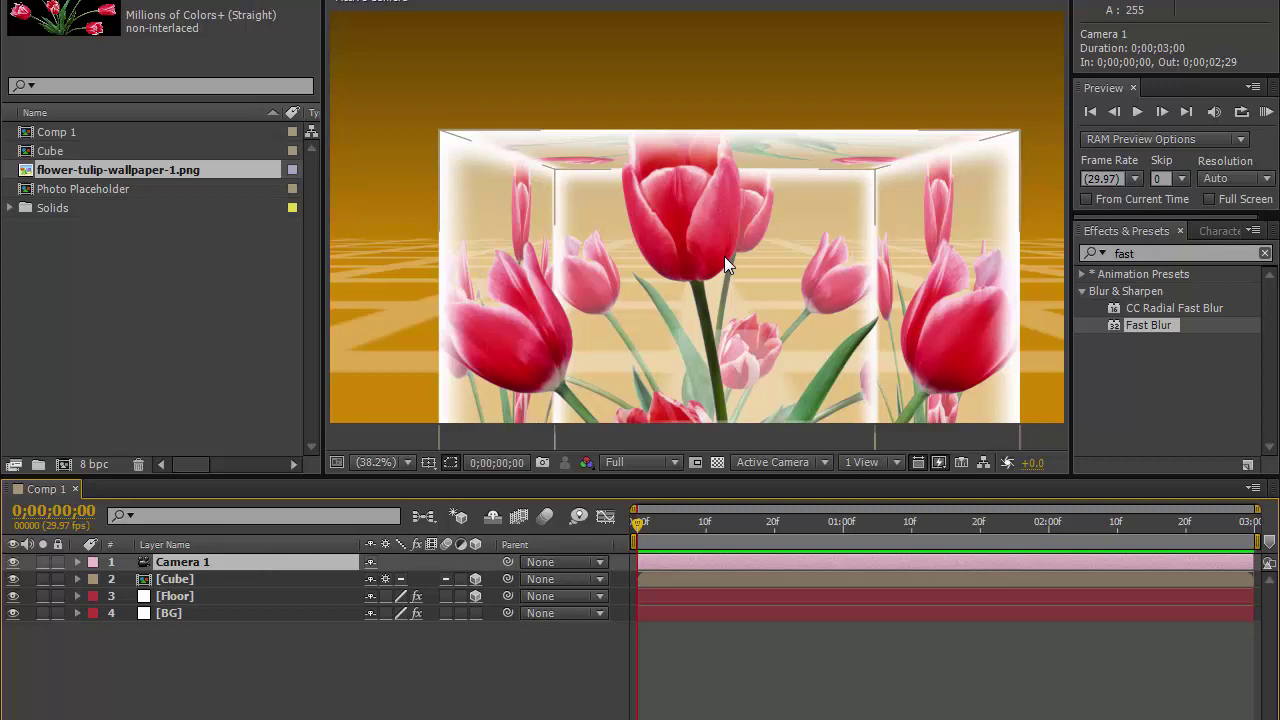
Dolly Camera 1 back to about Z -4851.8 and shift it so the cube sits small and centred
key("c")
left_click_drag(742, 222, 792, 716)
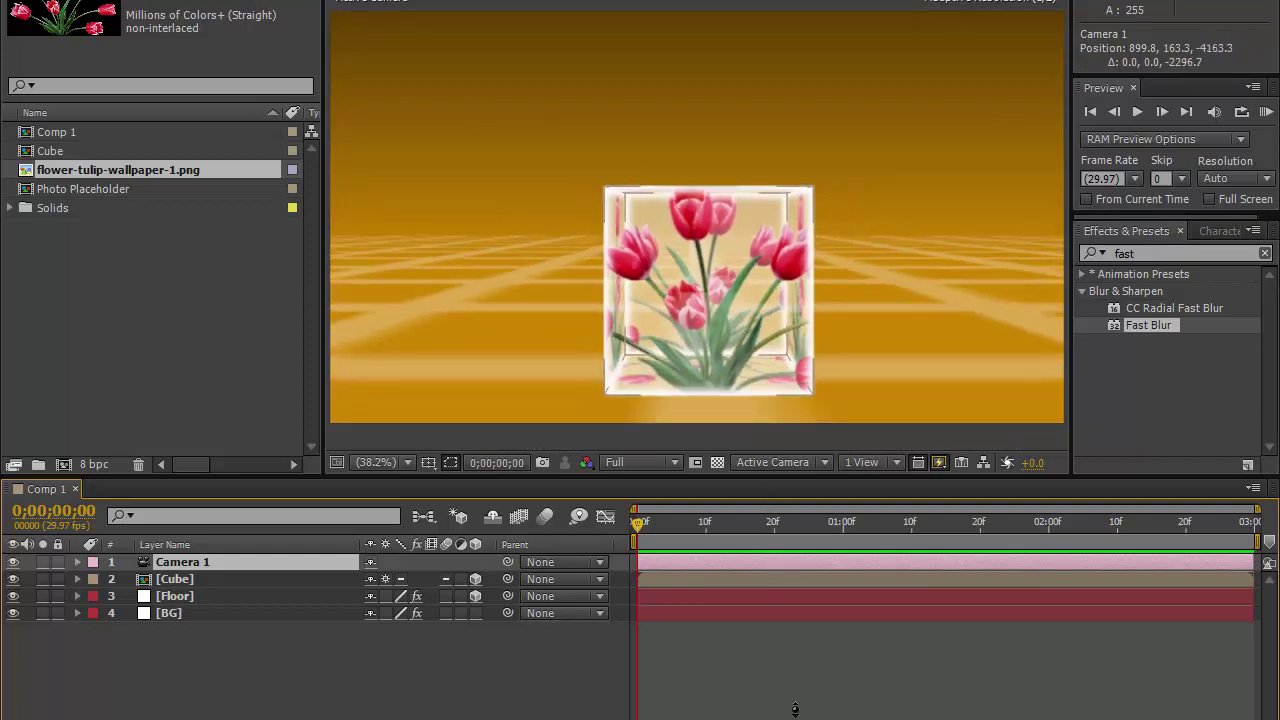
left_click_drag(727, 236, 726, 276)
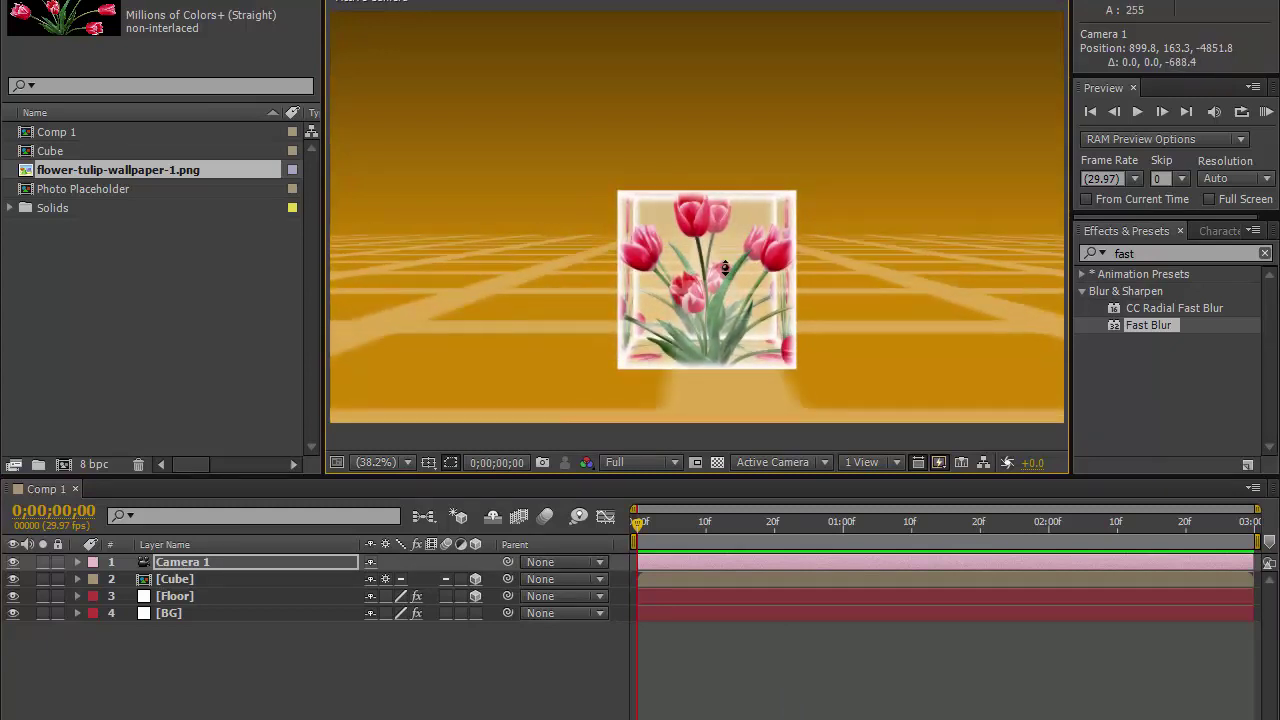
left_click_drag(725, 267, 731, 213)
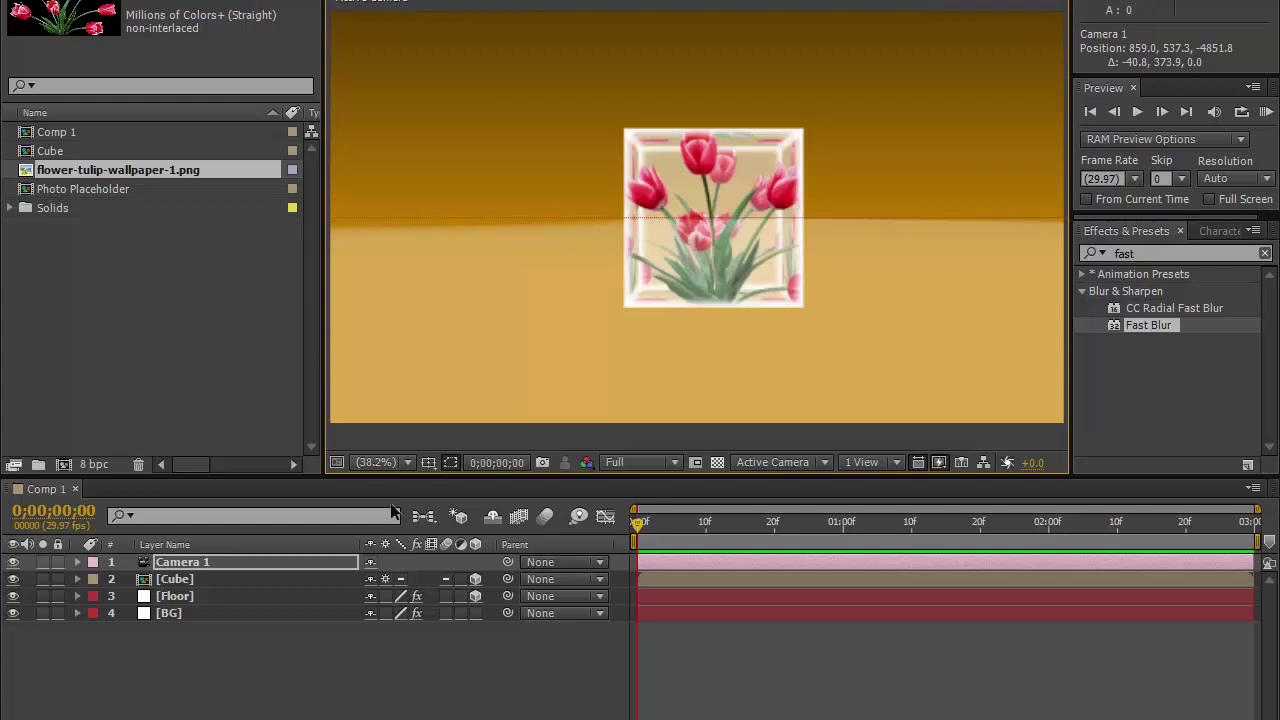
Lower the Floor layer to Position Y 1080 (540*2)
left_click(240, 590)
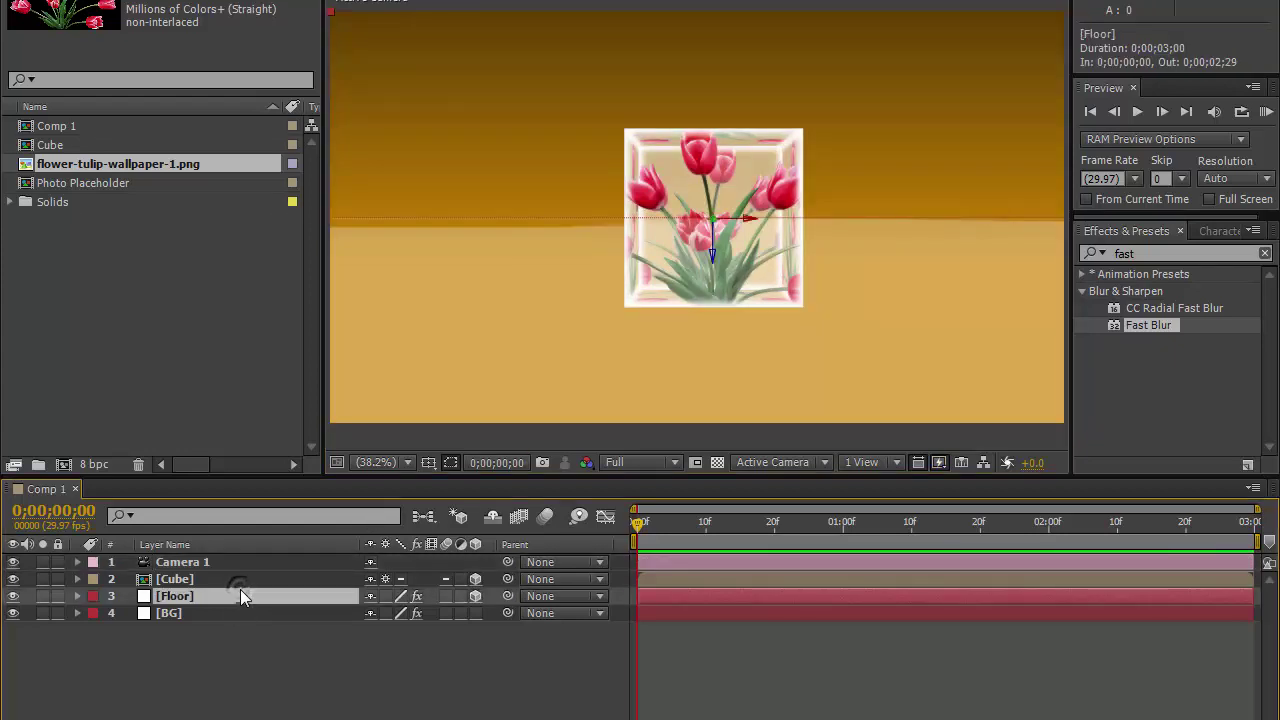
key("p")
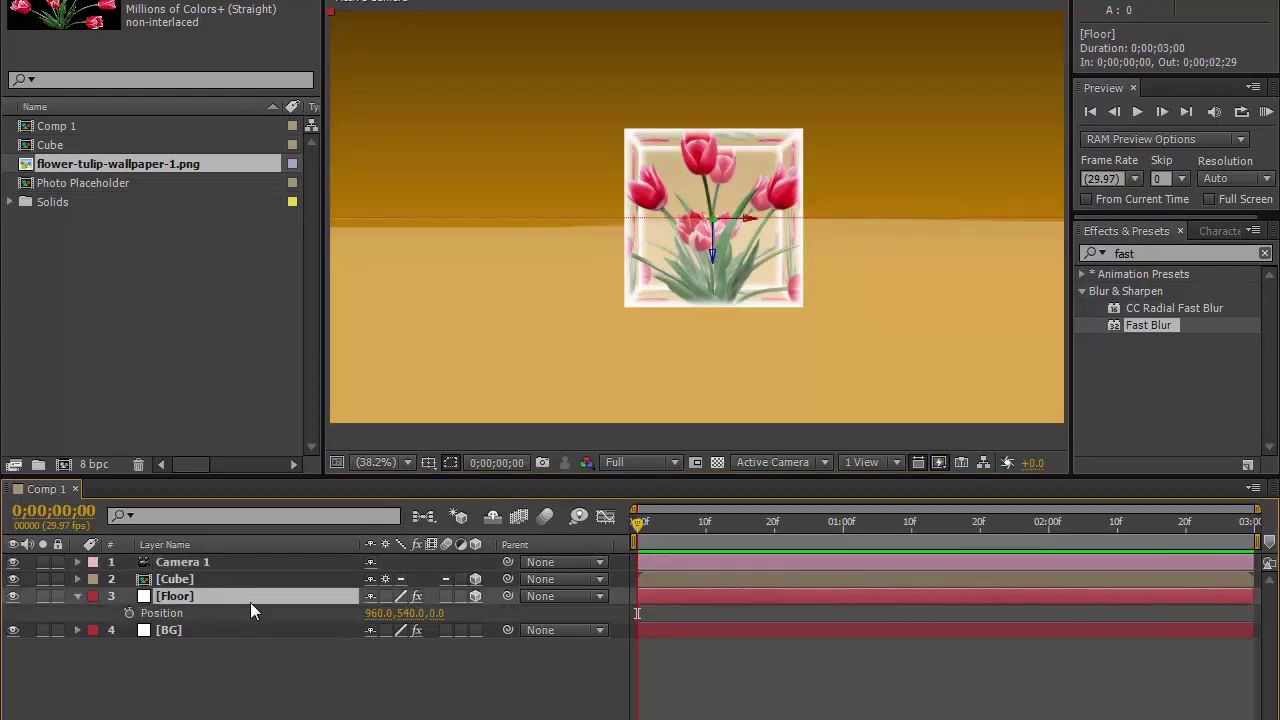
left_click(408, 613)
type("540")
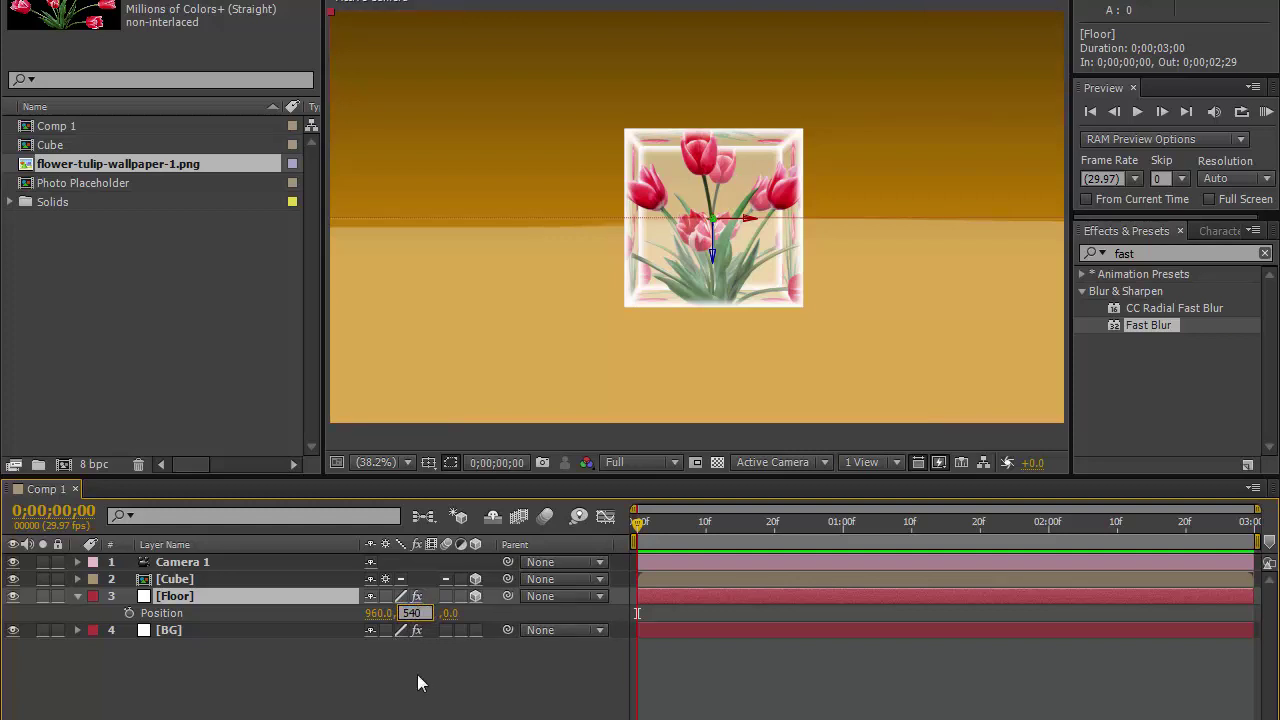
type("*2")
key("Return")
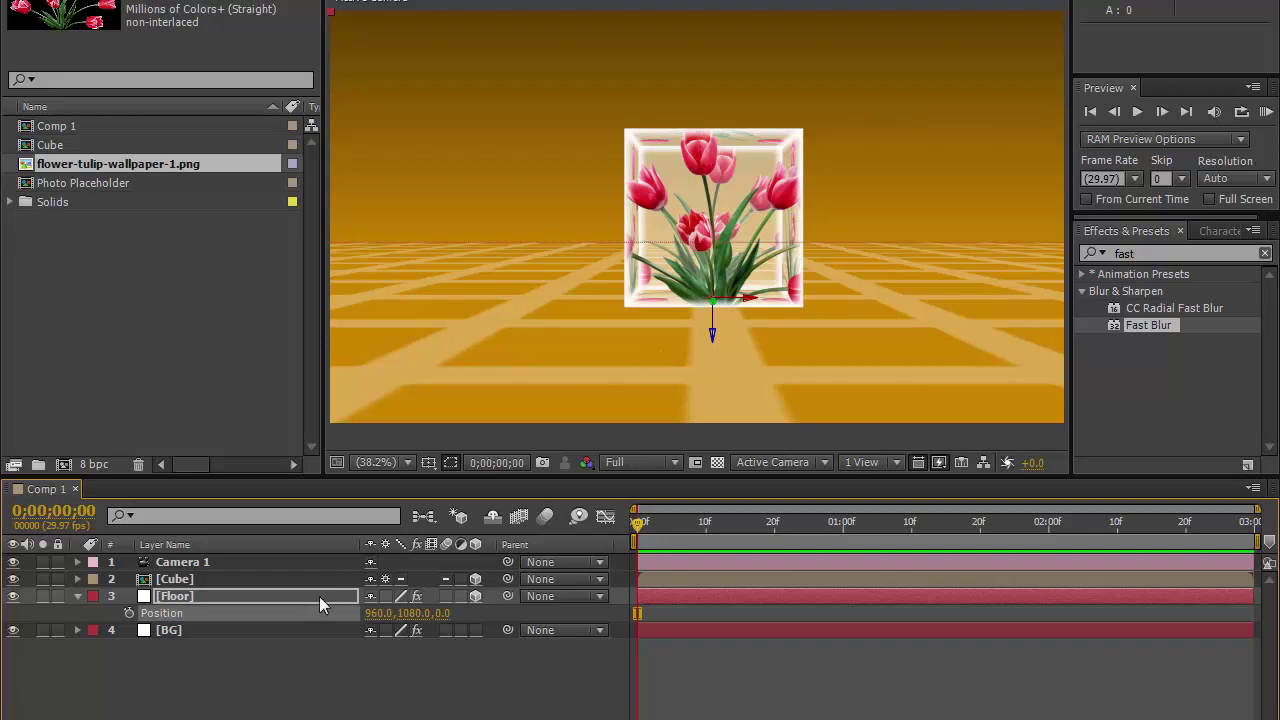
left_click(79, 597)
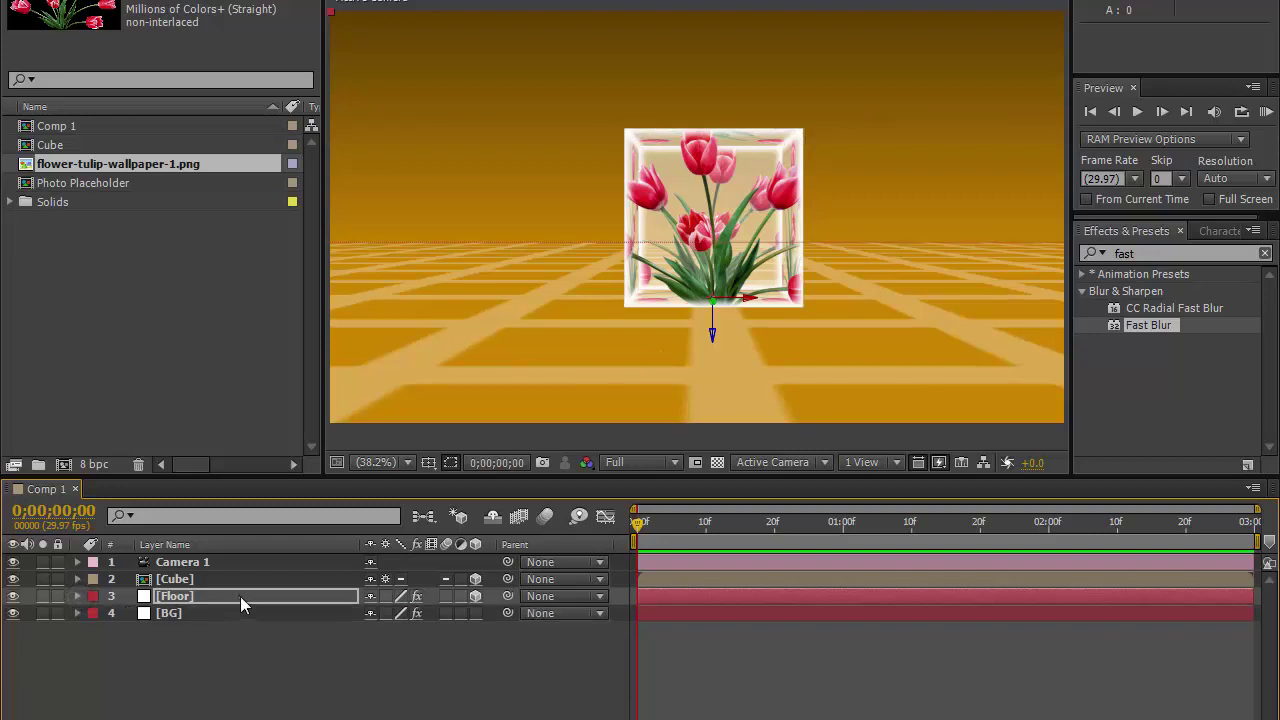
left_click(292, 688)
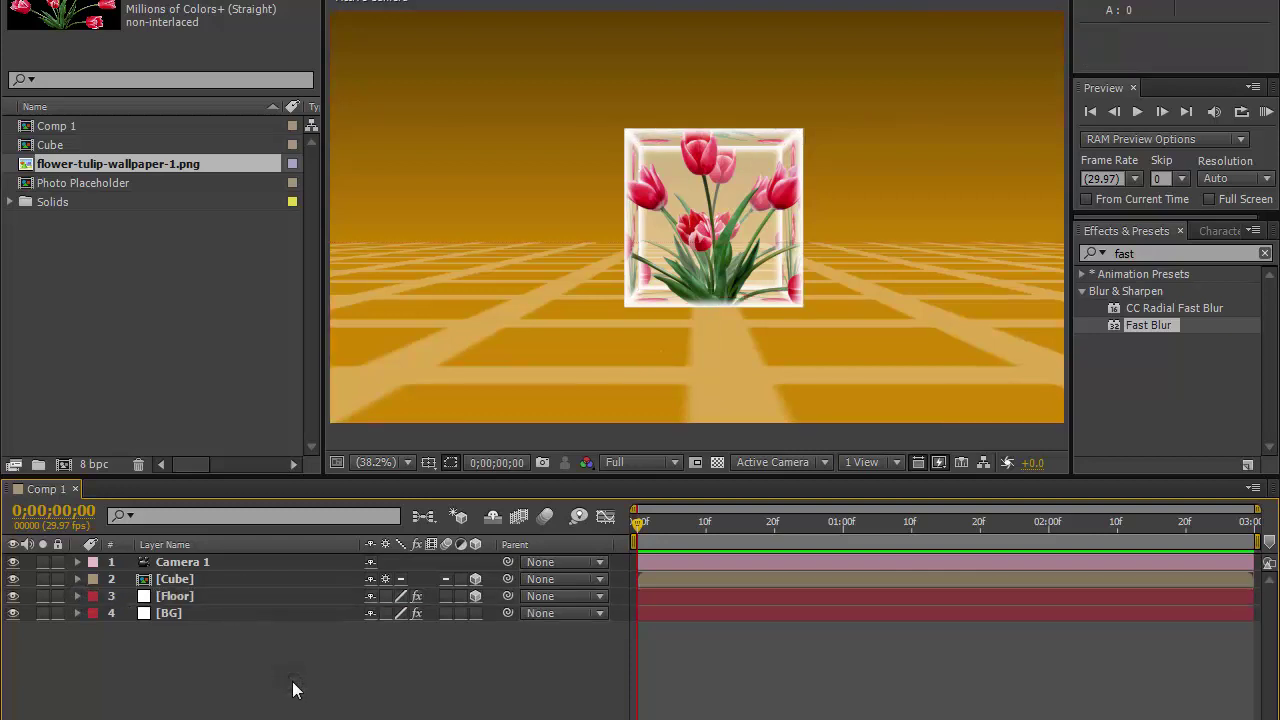
left_click(242, 579)
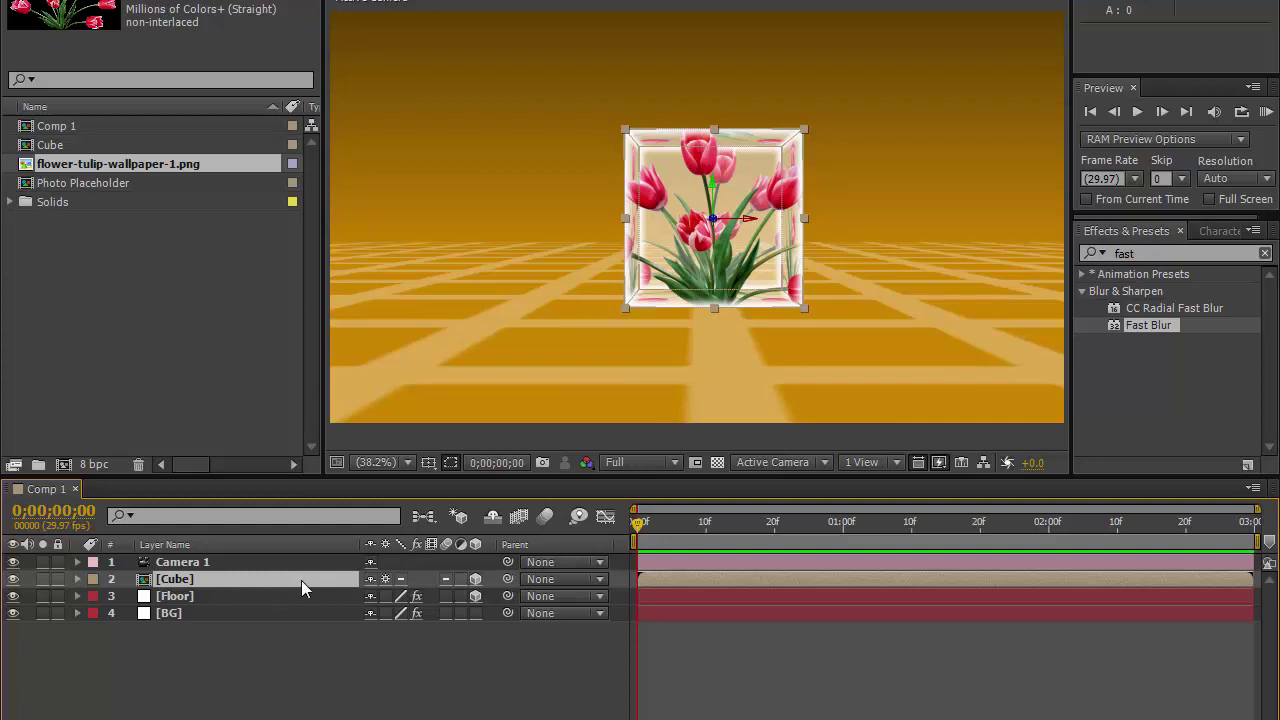
Duplicate the Cube layer and rename the copy 'Cube reflaction'
key("ctrl+d")
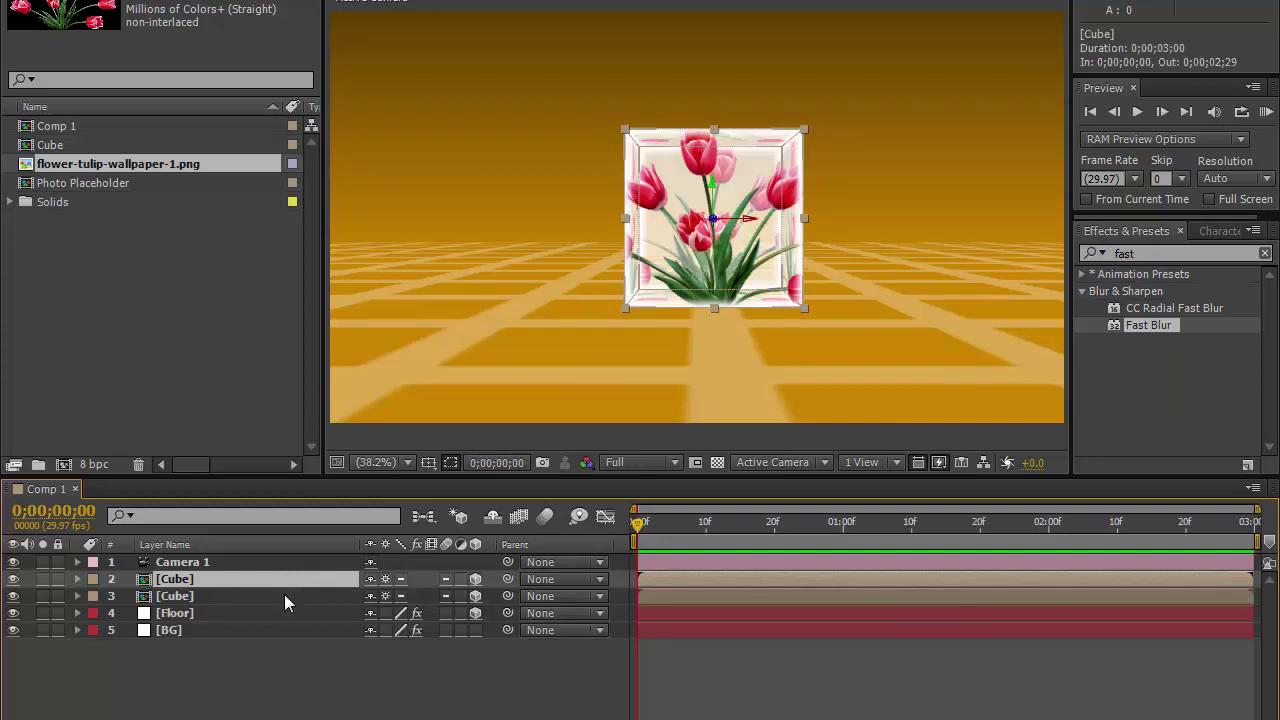
left_click(284, 596)
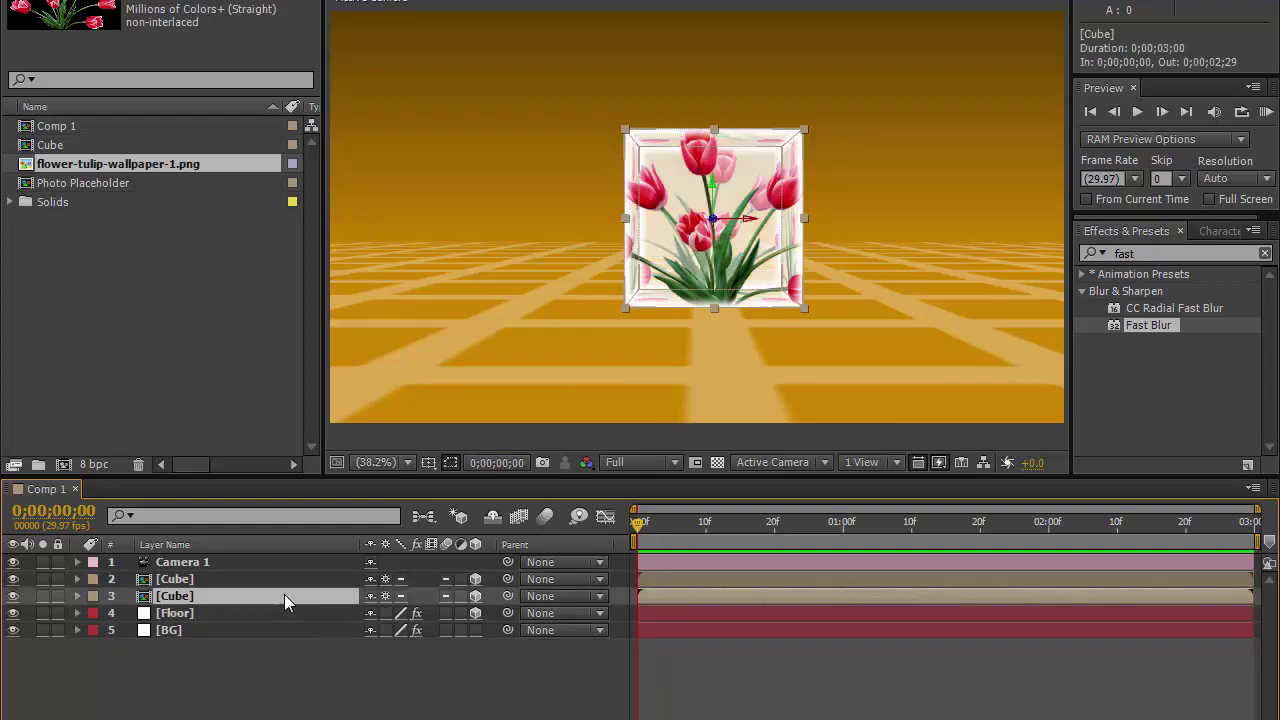
key("Return")
type("Cube r")
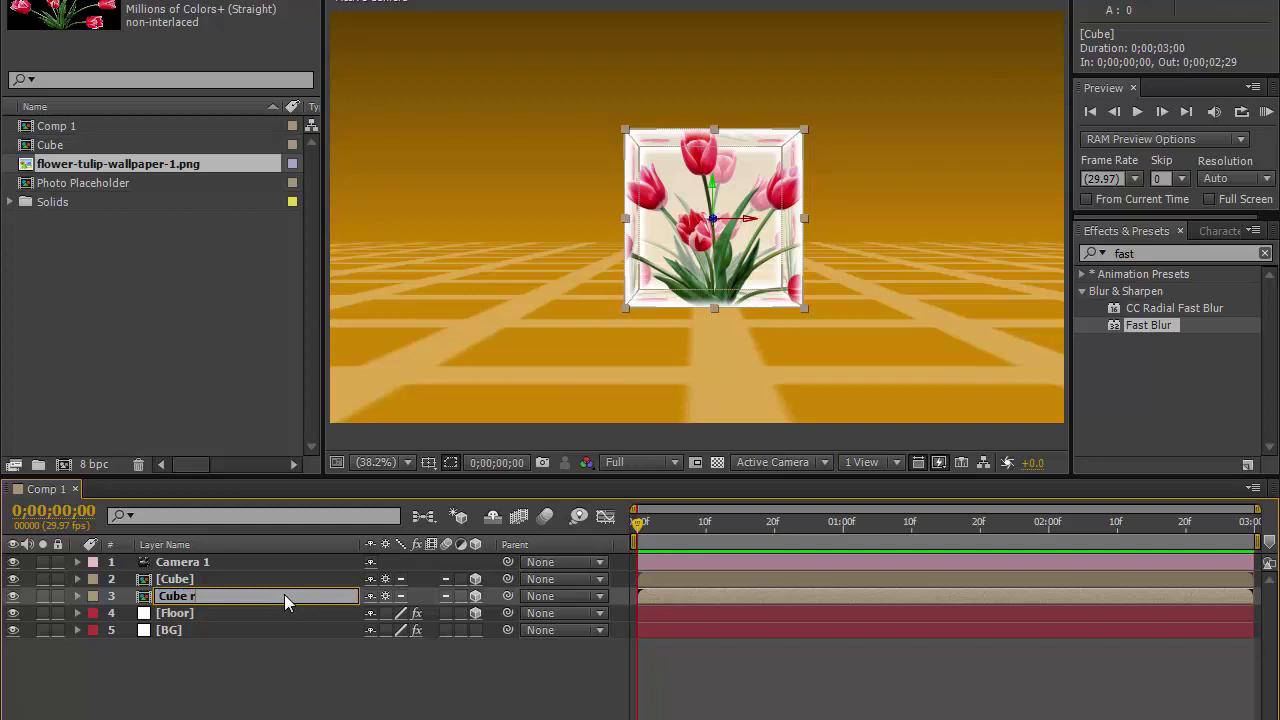
type("eflaction")
key("Return")
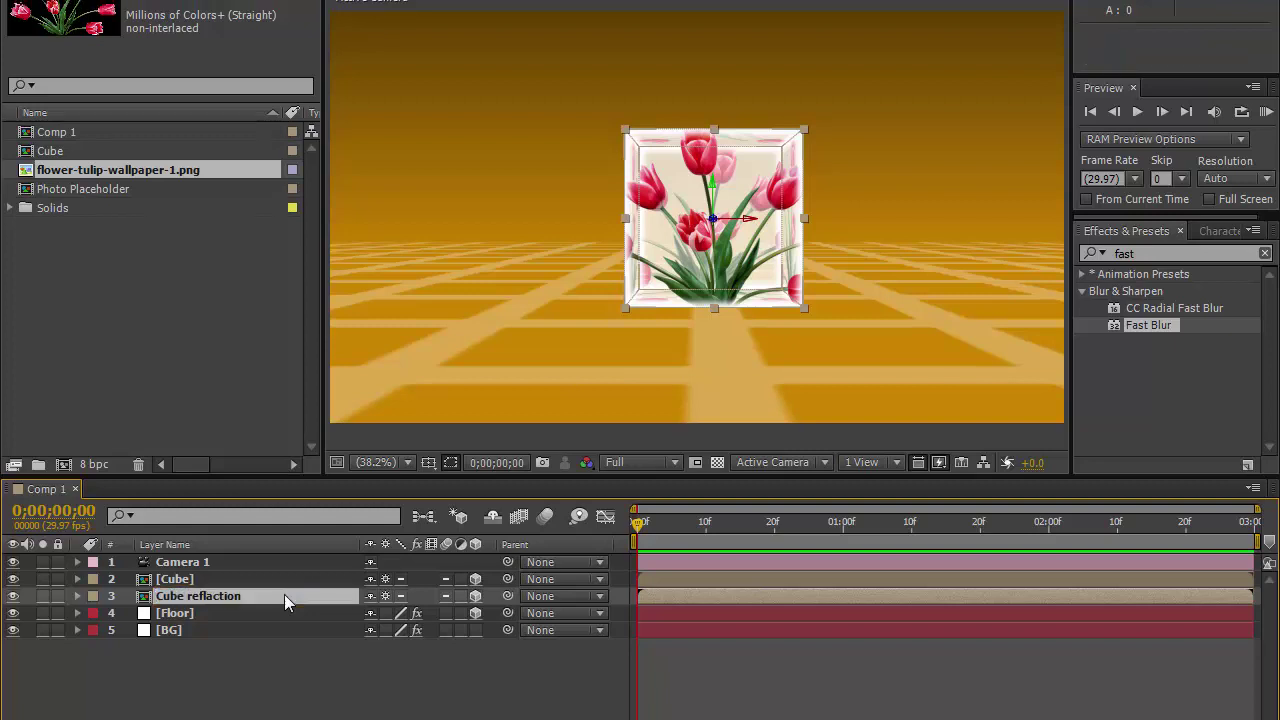
Flip Cube reflaction 180° on X Rotation
left_click(284, 596)
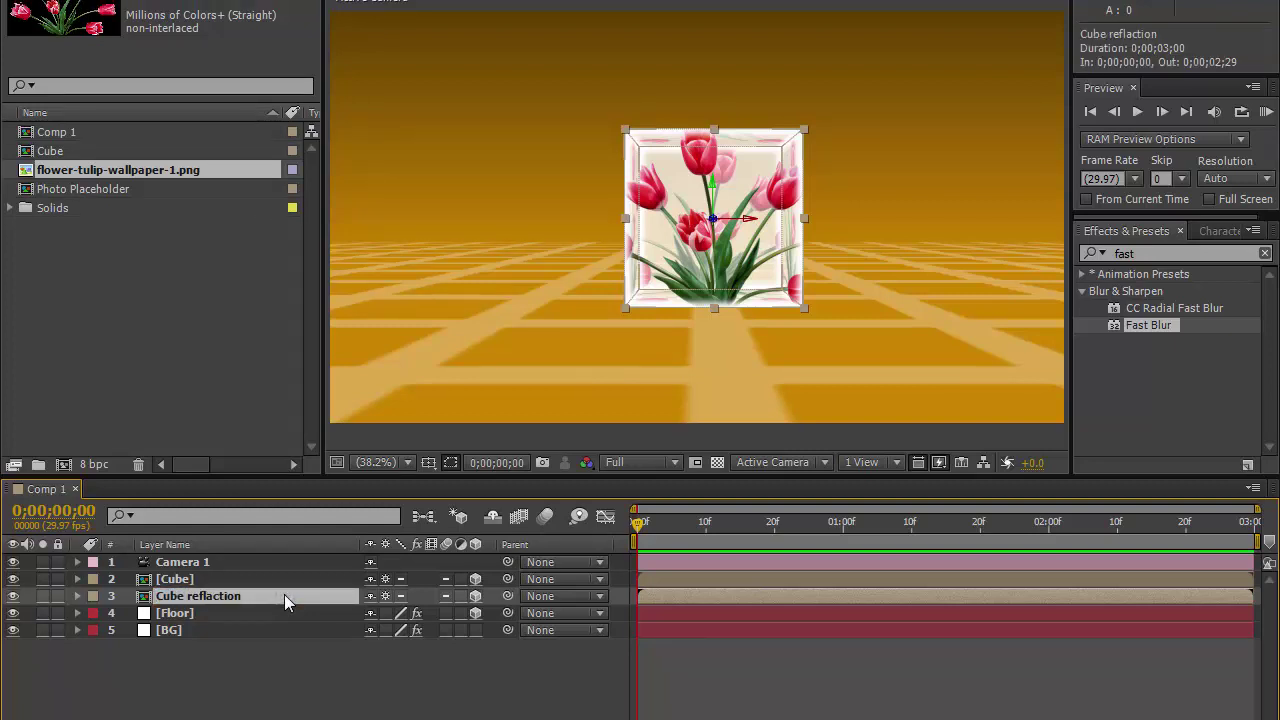
key("r")
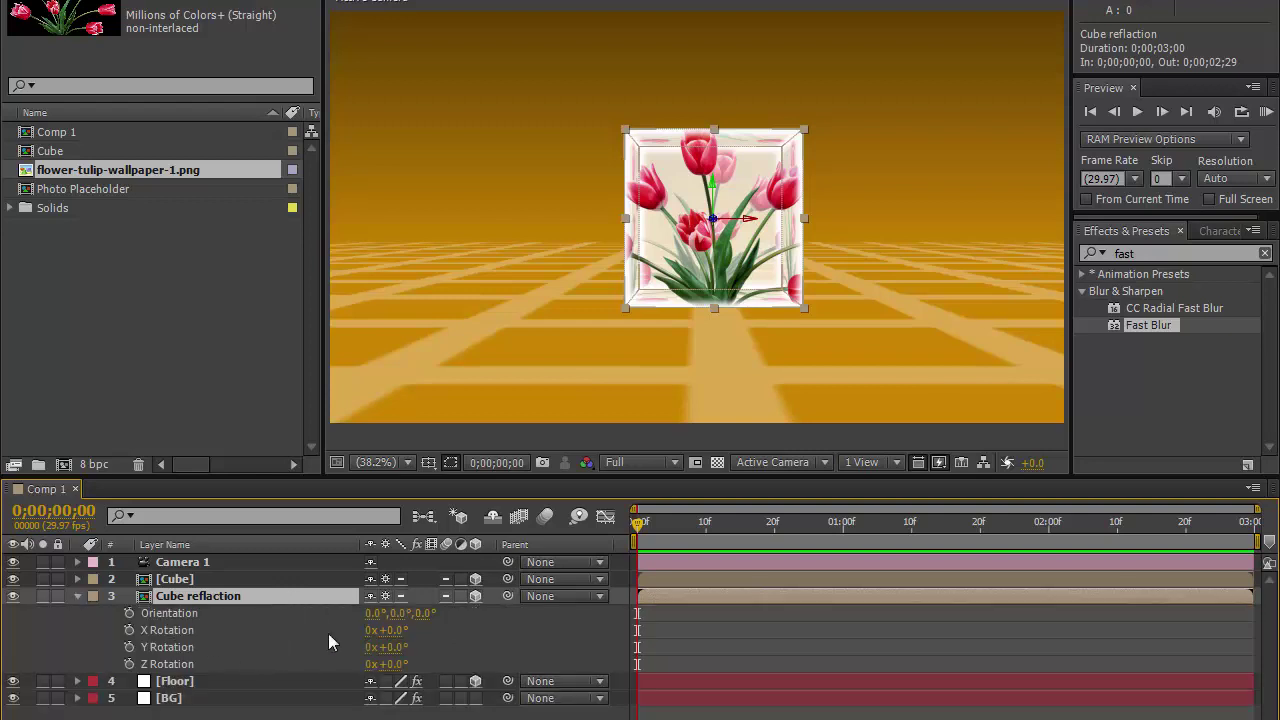
left_click(395, 630)
type("180")
left_click(190, 630)
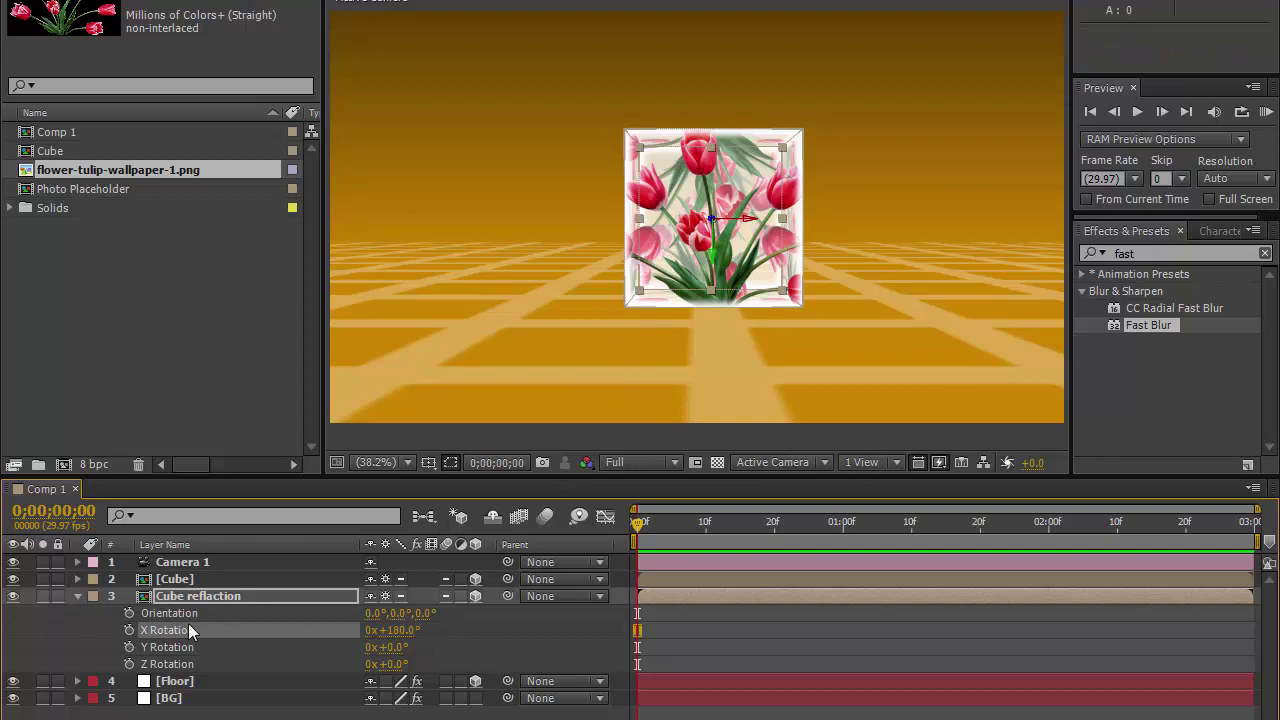
Move Cube reflaction down to Position Y 1620
left_click(202, 596)
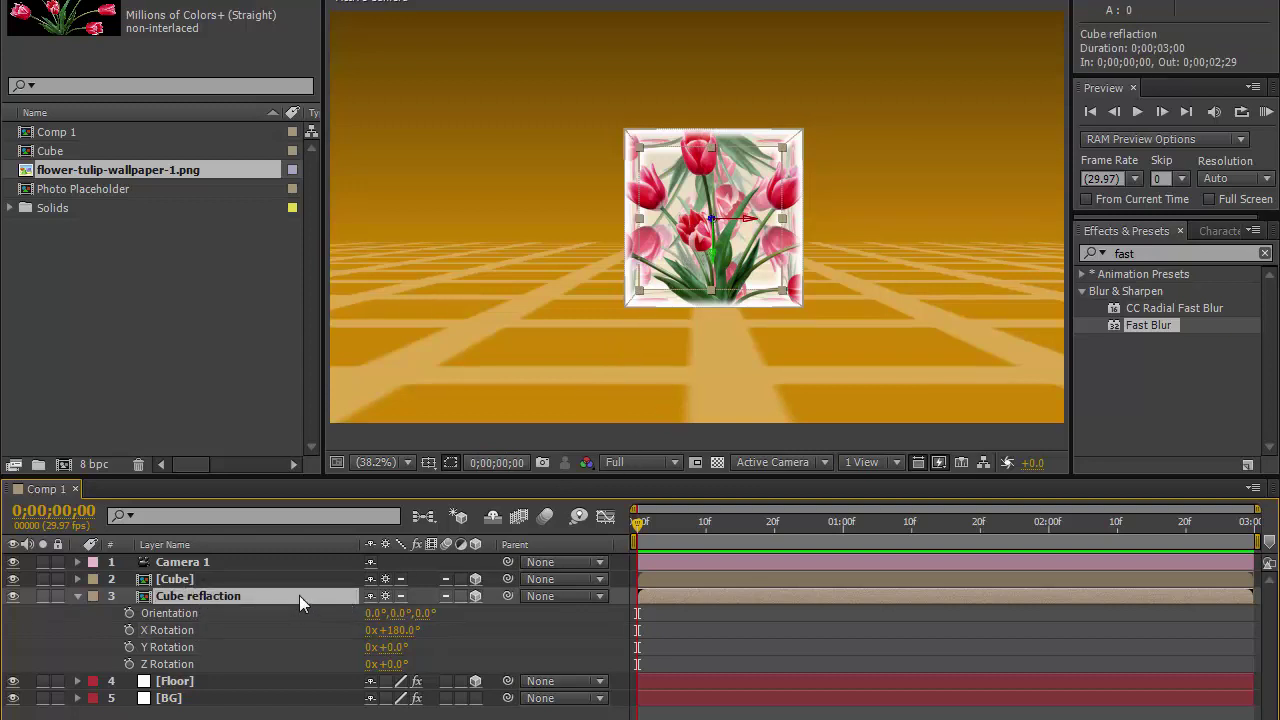
key("p")
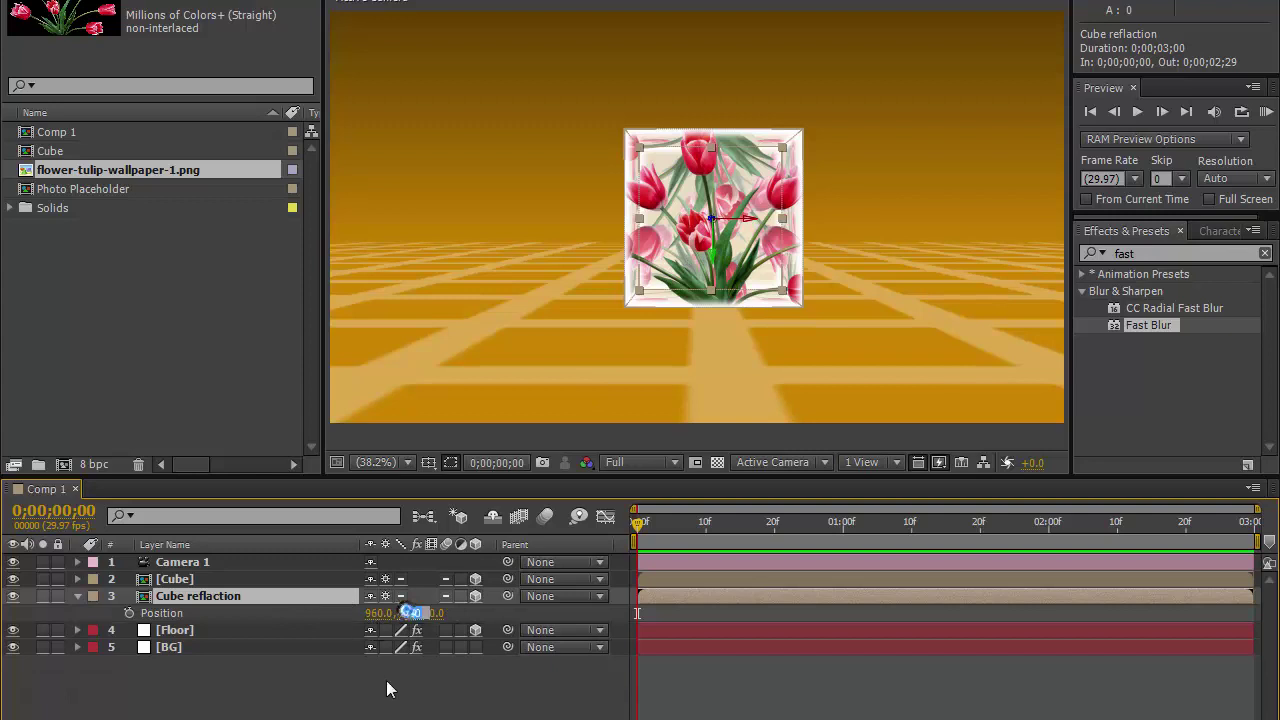
left_click(411, 612)
type("1620")
key("Return")
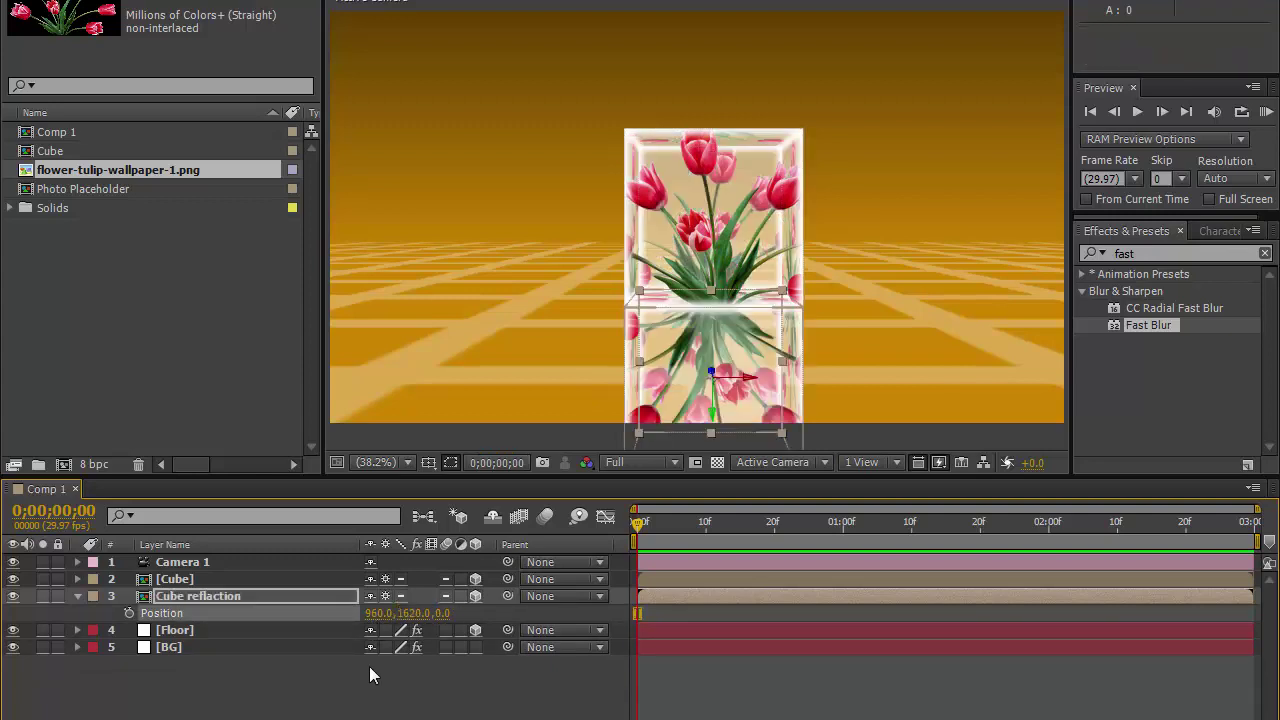
left_click(76, 596)
left_click(210, 597)
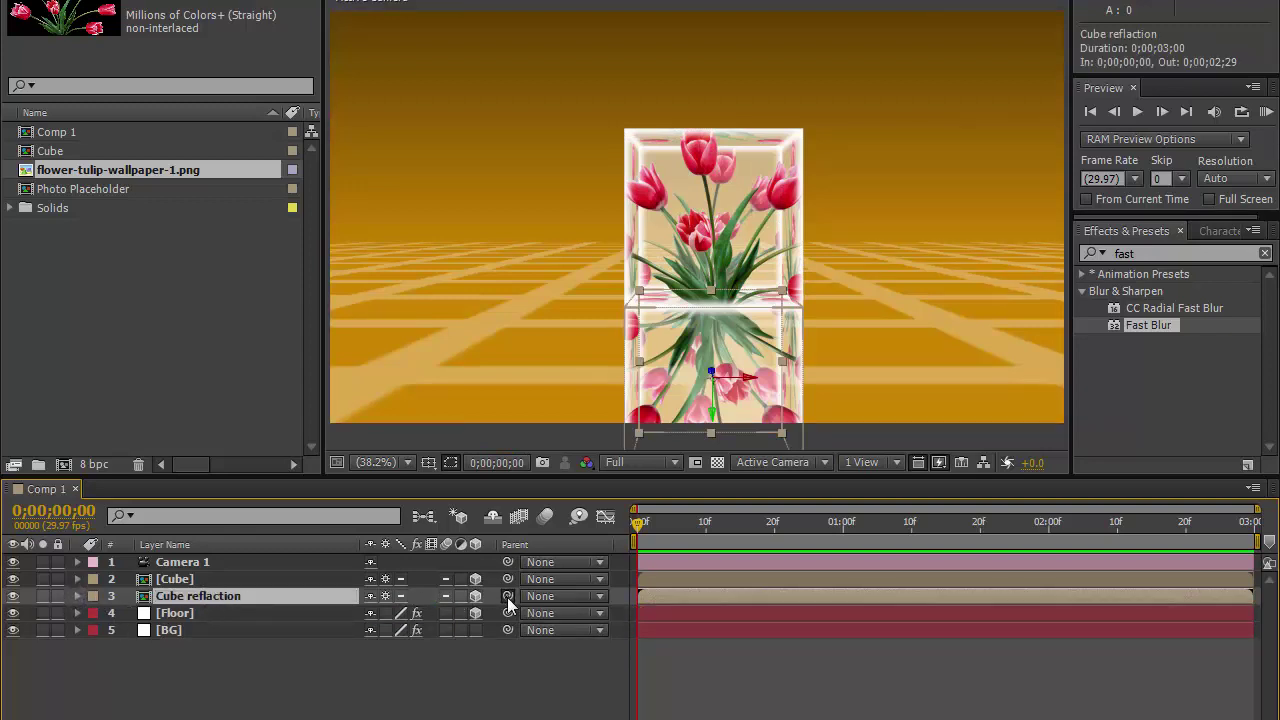
Parent Cube reflaction to the Cube layer and orbit Camera 1 to an angled view
left_click_drag(508, 598, 233, 578)
left_click(233, 578)
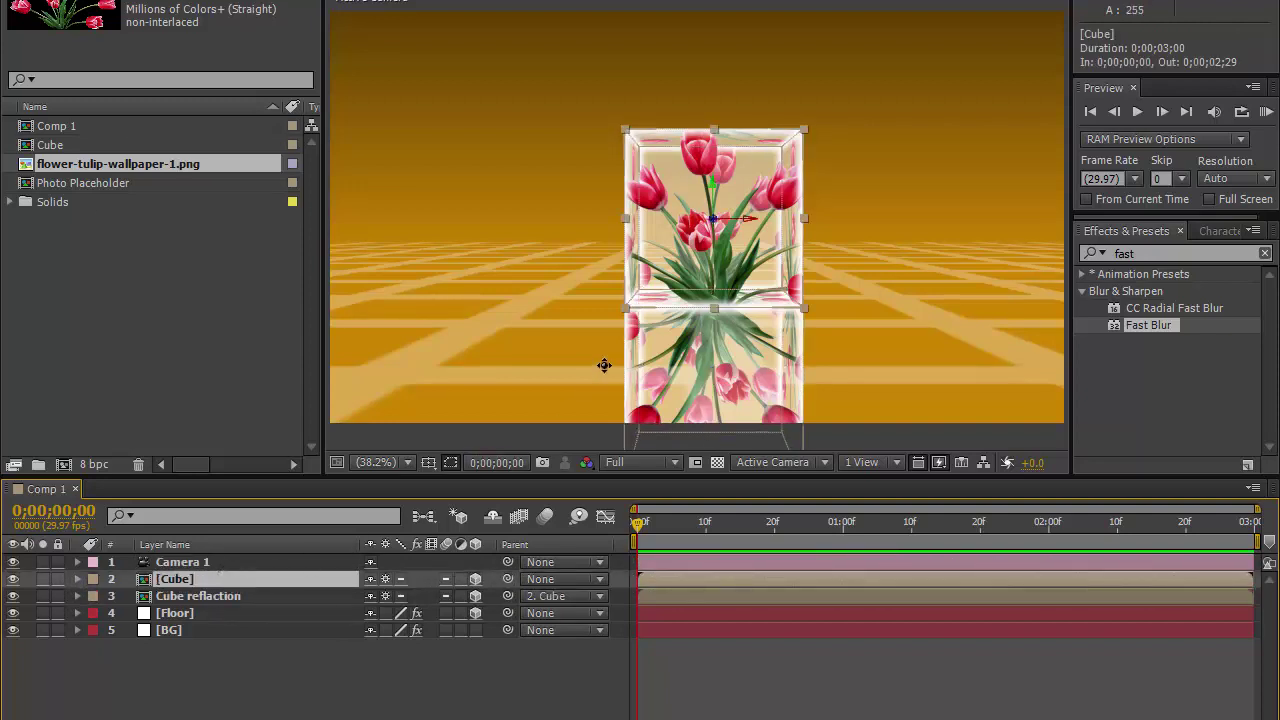
left_click(250, 563)
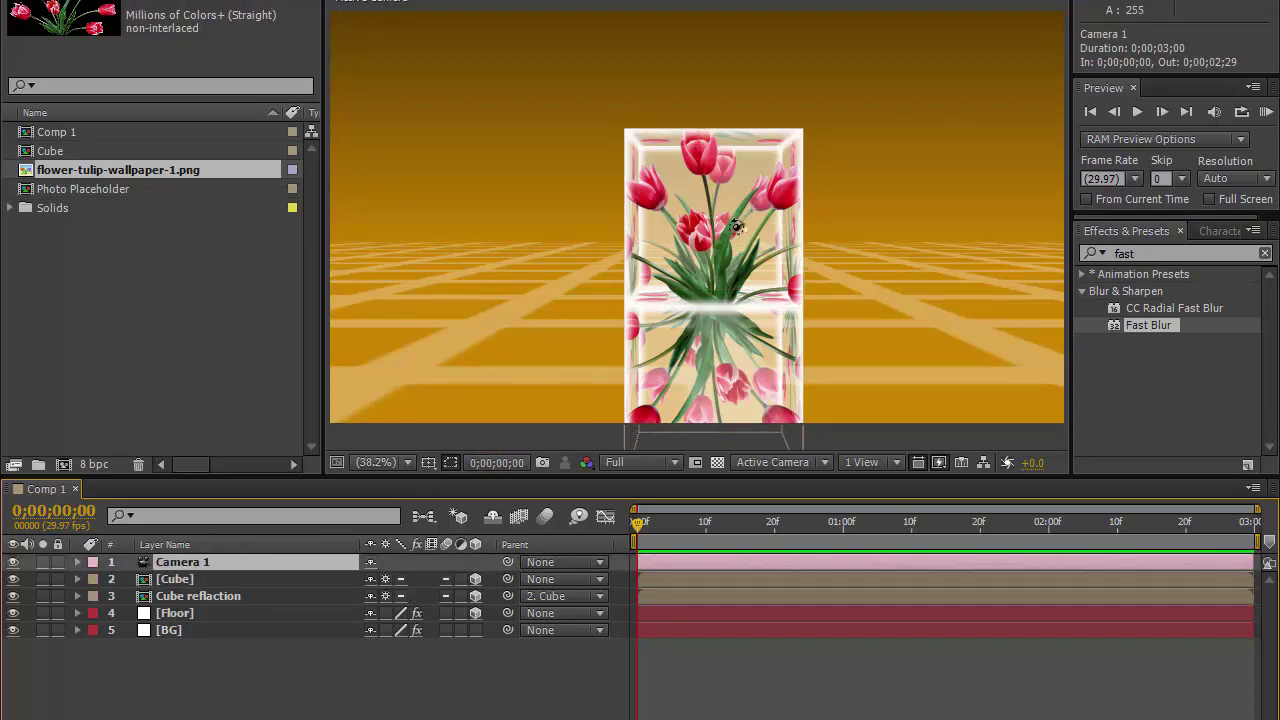
mouse_move(744, 231)
left_mouse_down()
mouse_move(634, 238)
mouse_move(516, 222)
mouse_move(849, 243)
left_mouse_up()
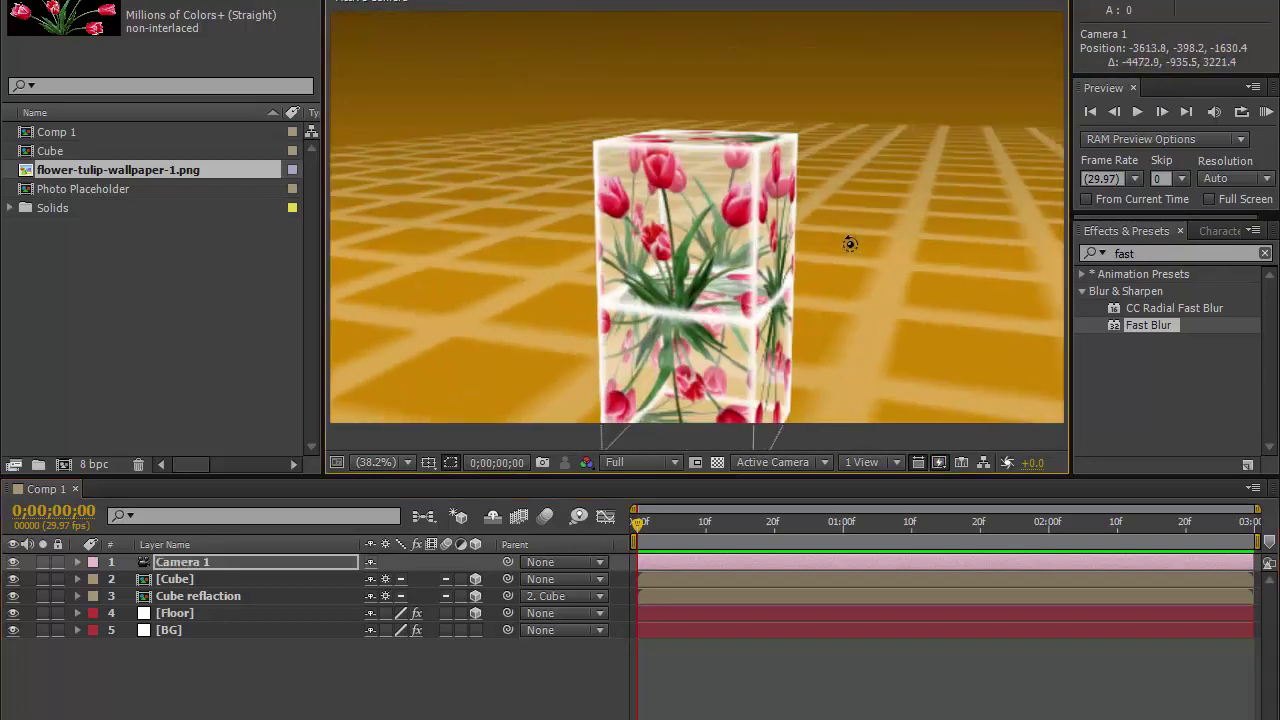
Raise the Cube layer higher and tilt it with the Rotation tool
left_click(256, 578)
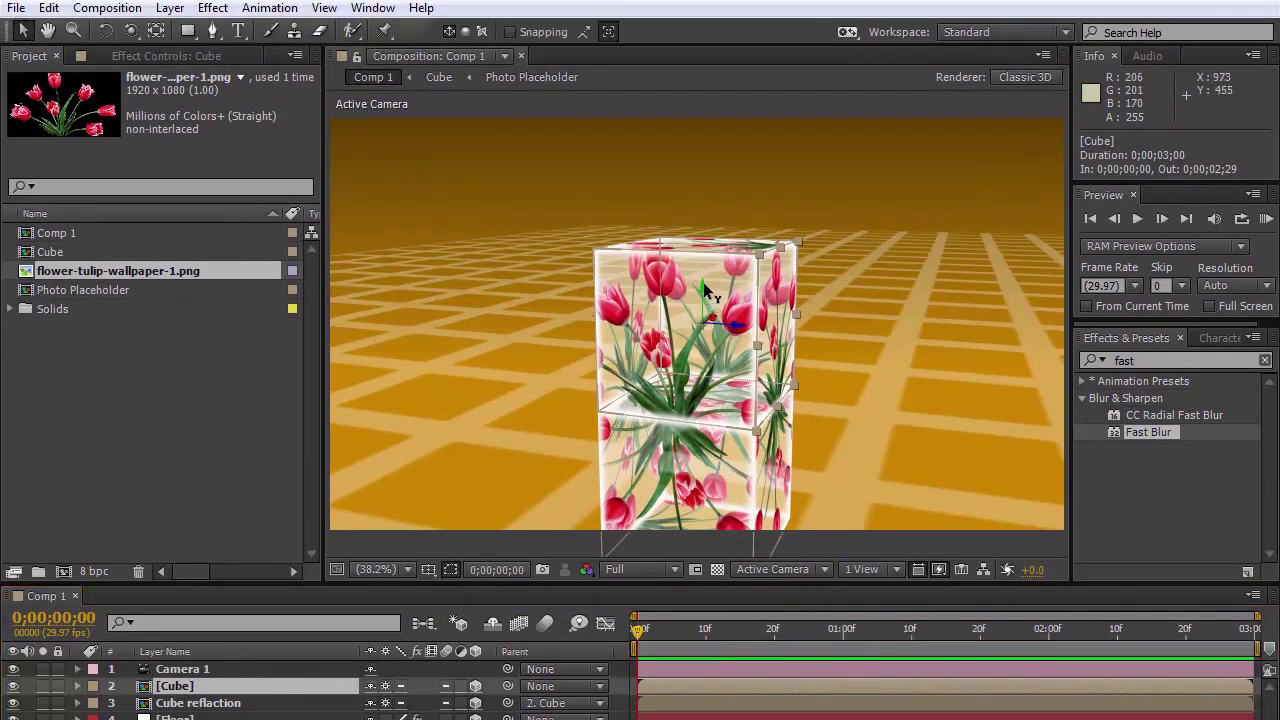
left_click_drag(703, 288, 714, 118)
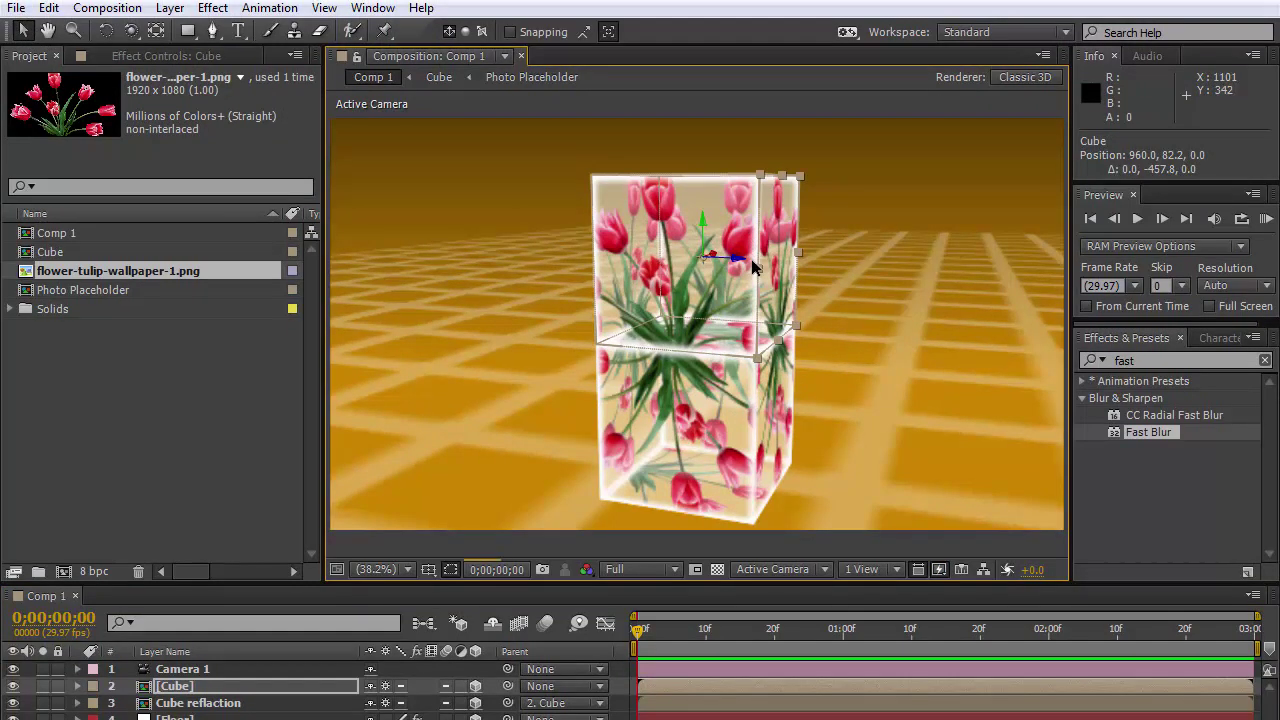
key("w")
mouse_move(754, 270)
left_mouse_down()
mouse_move(700, 222)
mouse_move(753, 237)
mouse_move(745, 207)
mouse_move(754, 230)
left_mouse_up()
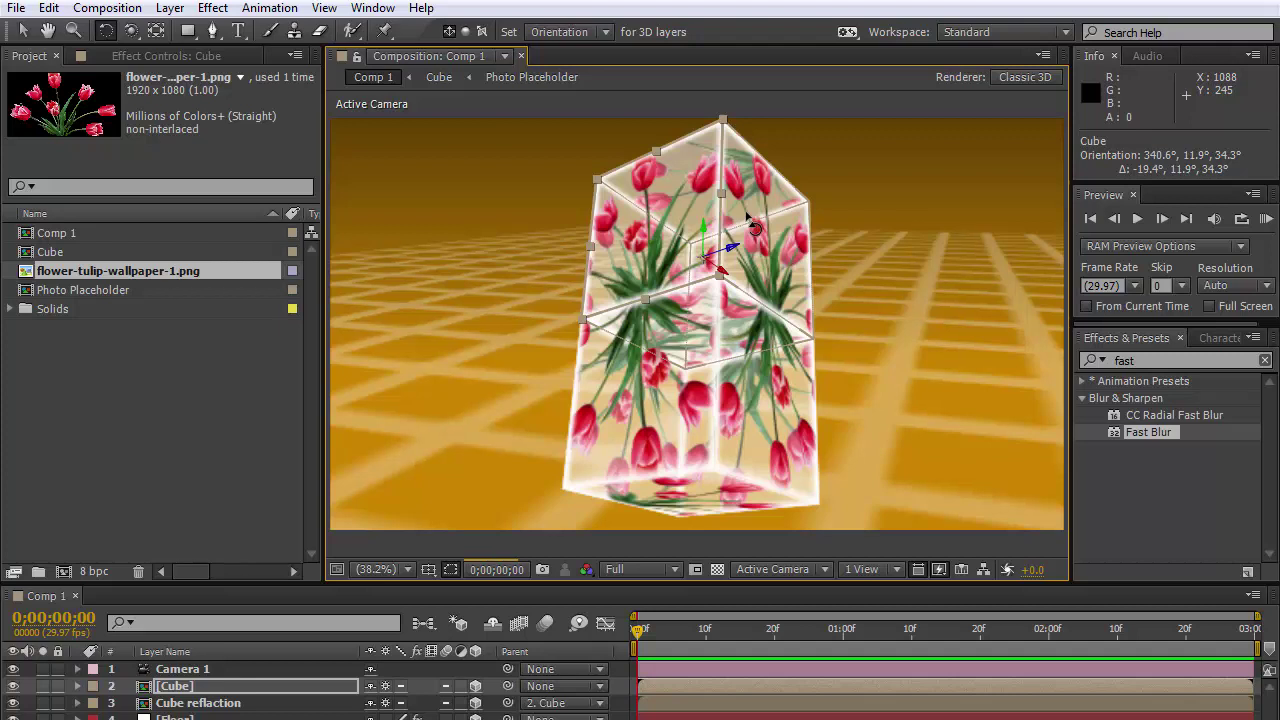
Delete the Cube reflaction layer
left_click(225, 703)
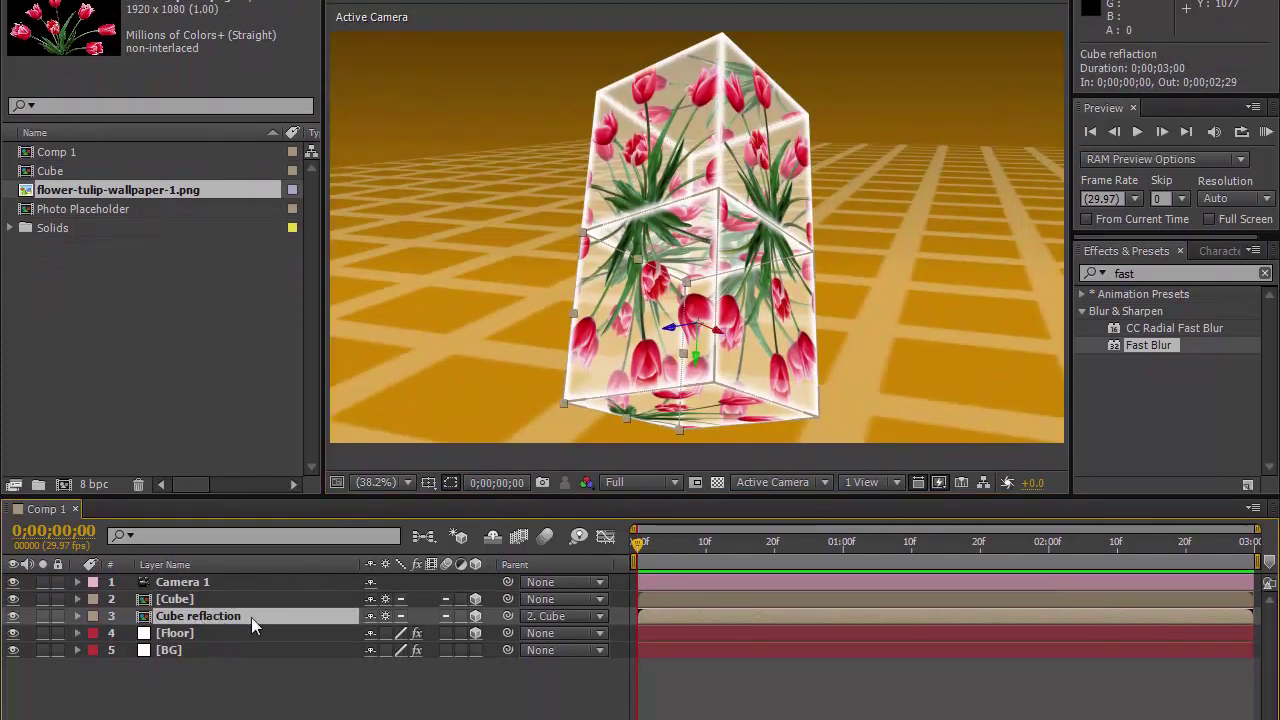
key("Delete")
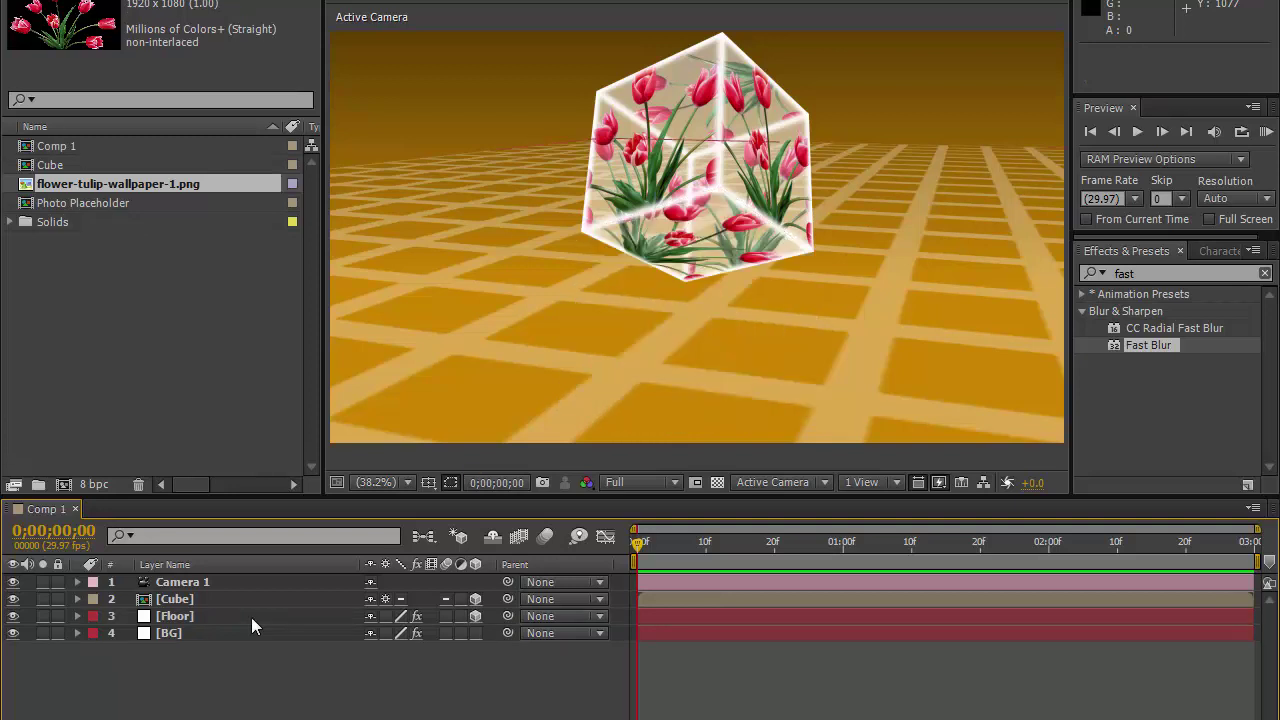
left_click(231, 598)
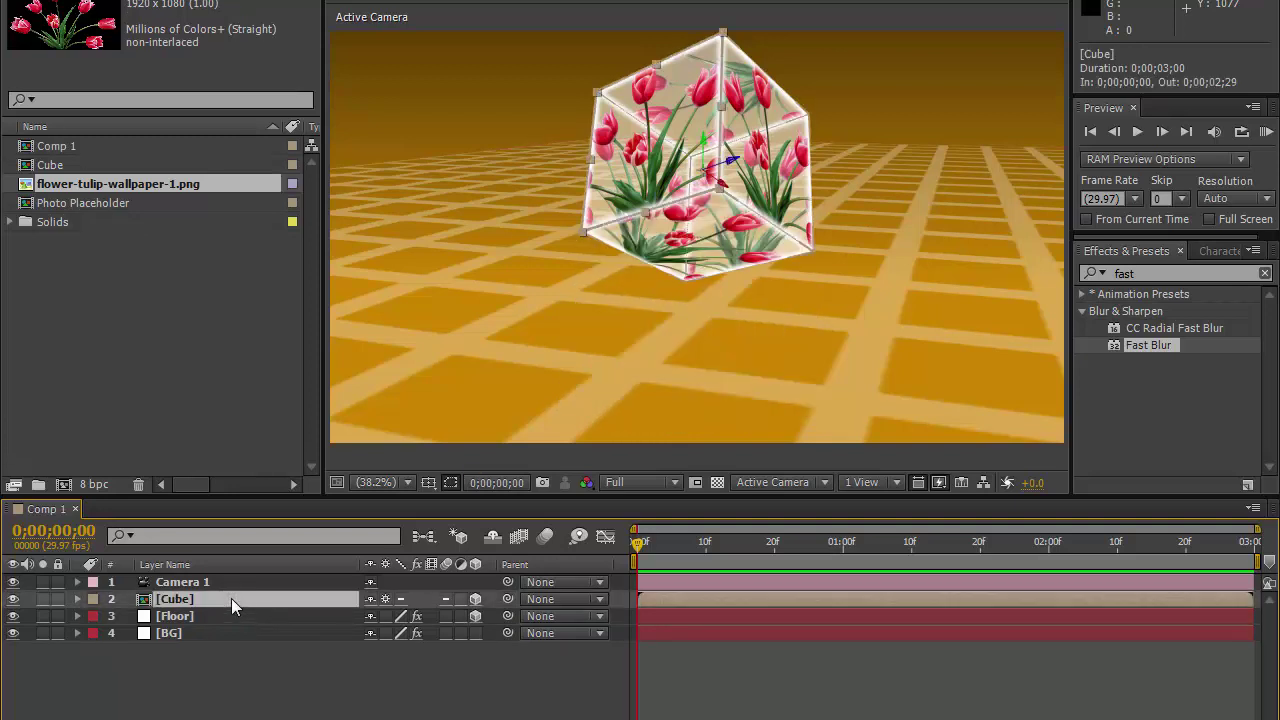
Reset the cube's Position to 960, 540, 0 and its Orientation to 0°
key("p")
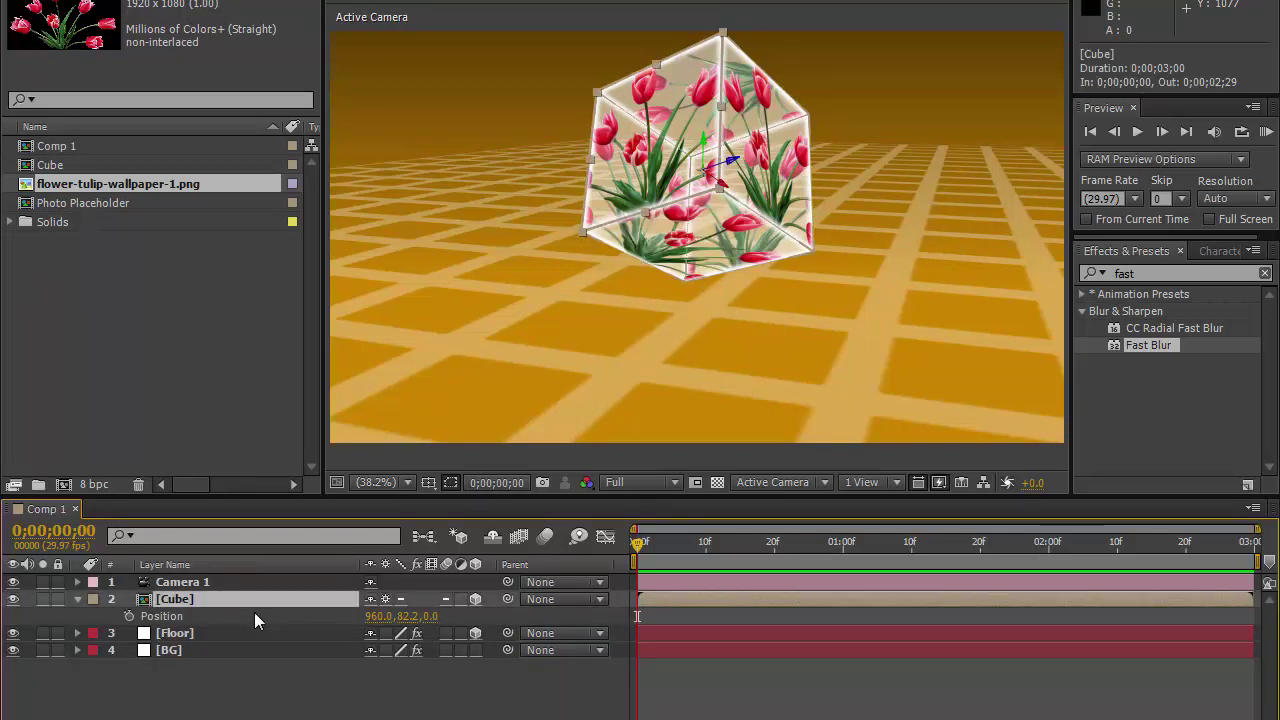
right_click(256, 614)
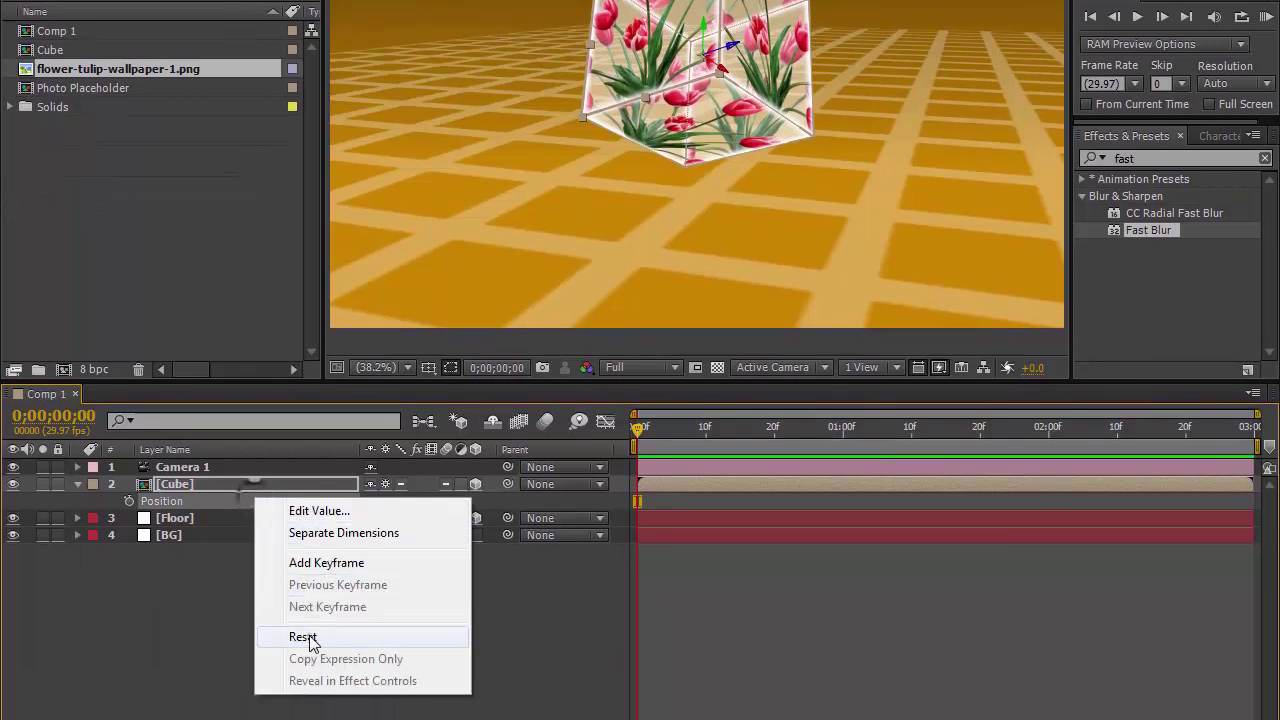
left_click(306, 701)
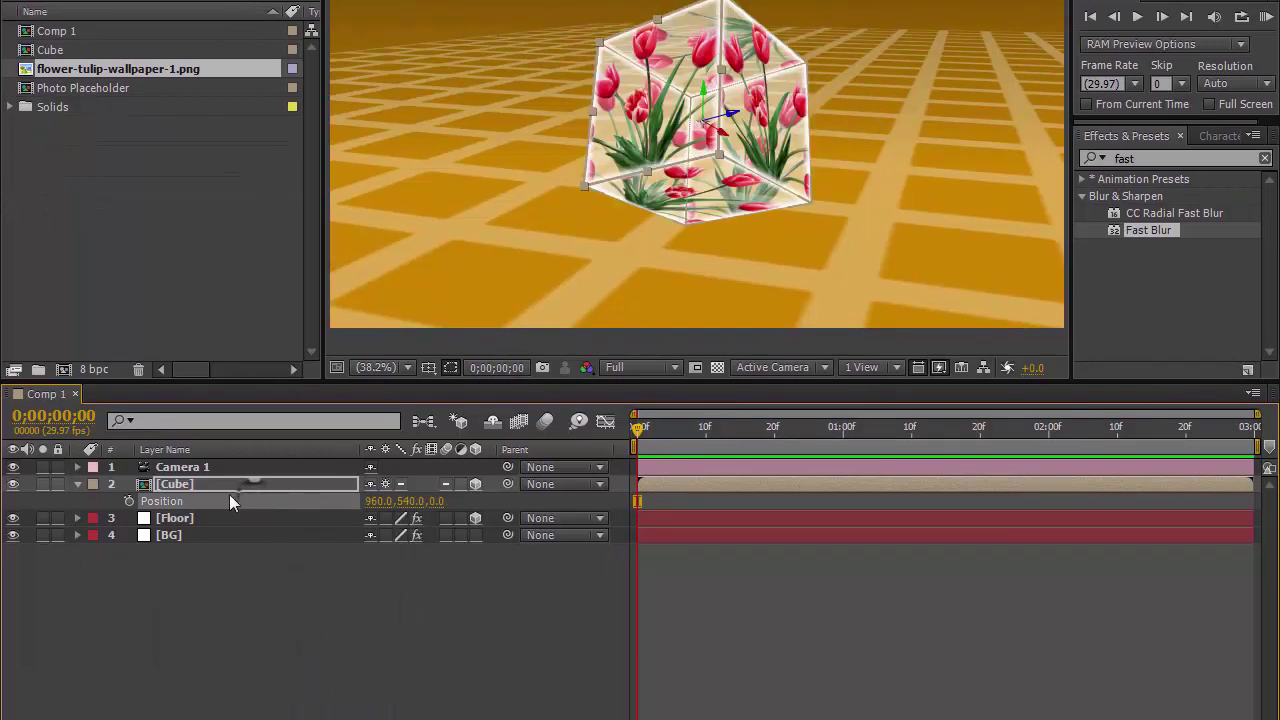
key("r")
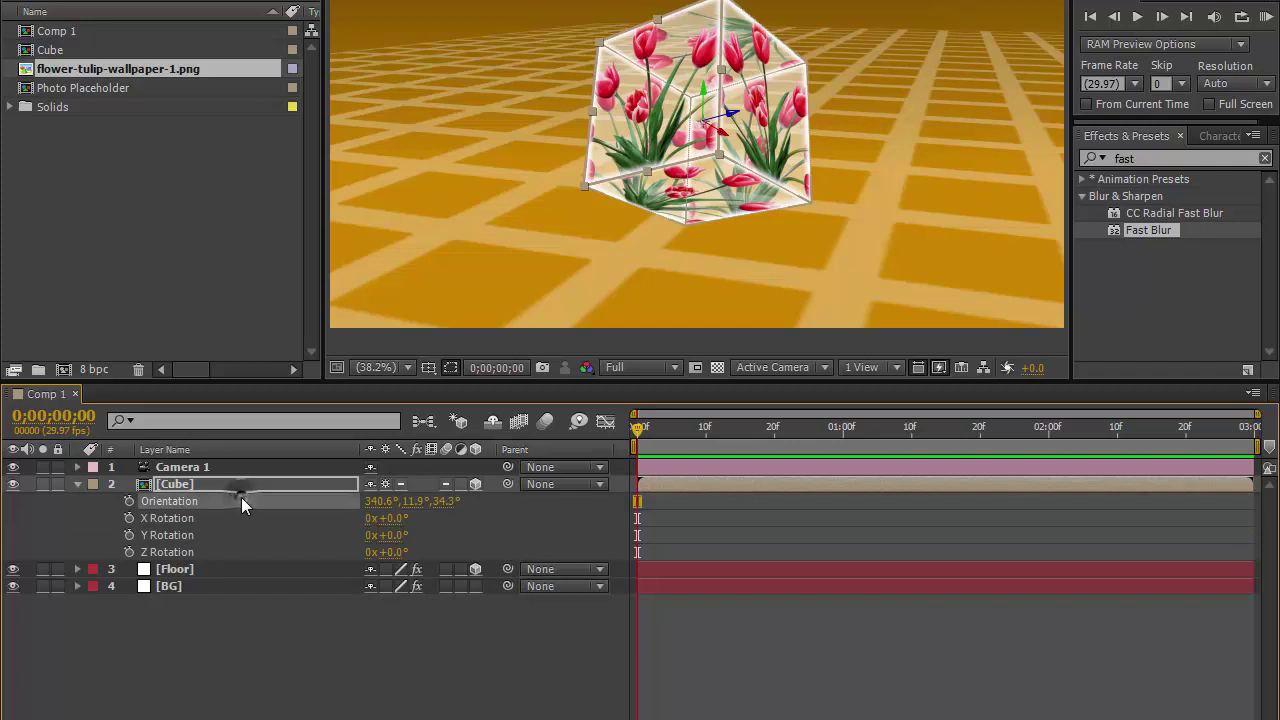
right_click(241, 497)
left_click(291, 638)
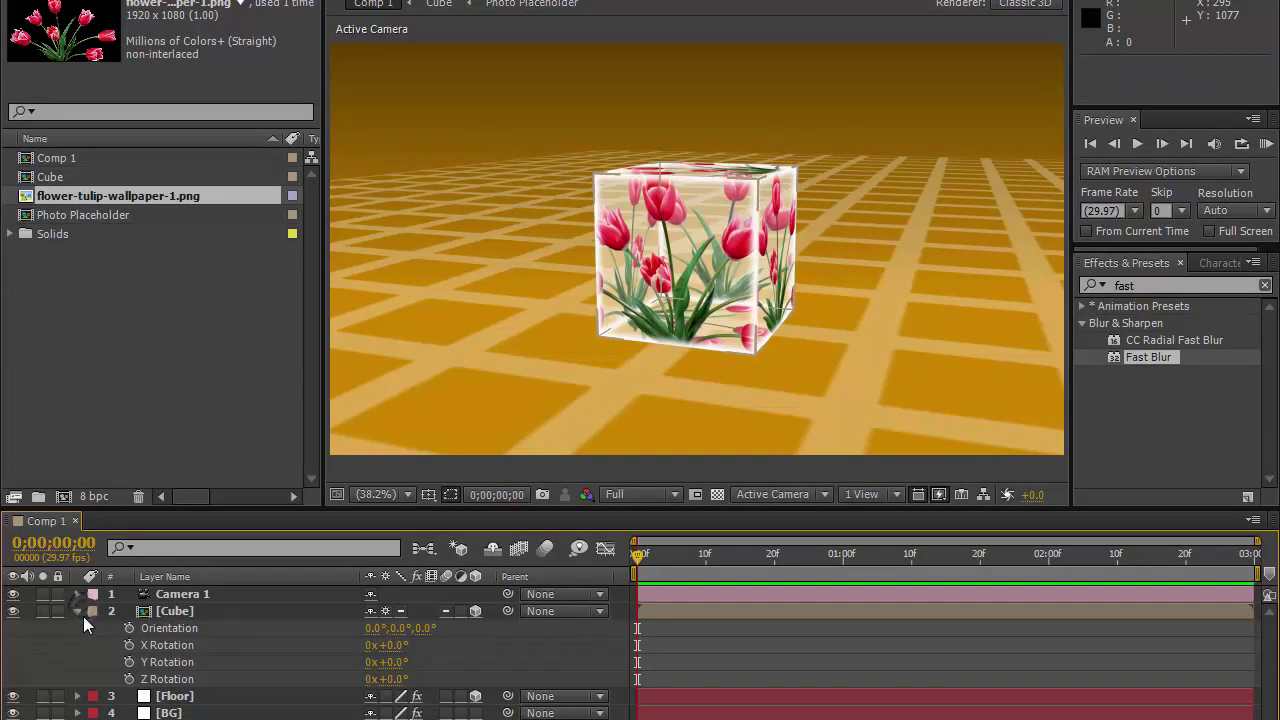
left_click(80, 612)
Inside the Cube precomp, copy all six Photo Placeholder layers
left_click(215, 612)
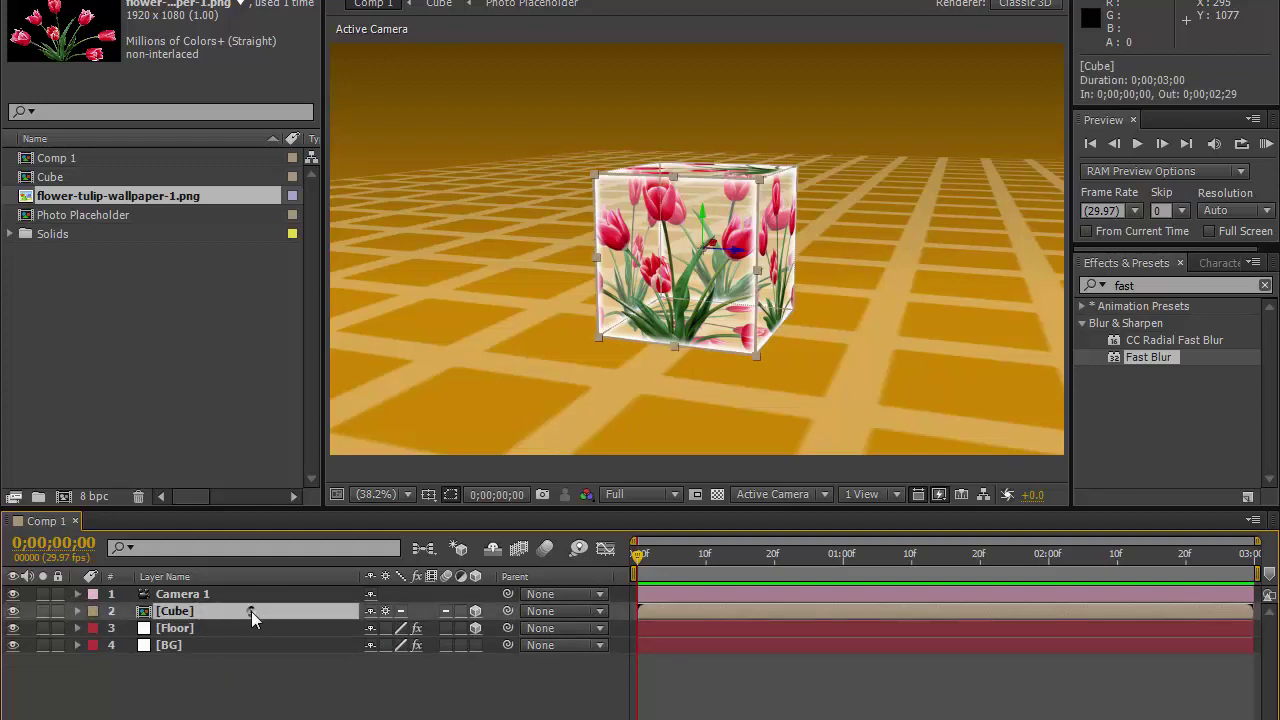
double_click(251, 611)
left_click(222, 680)
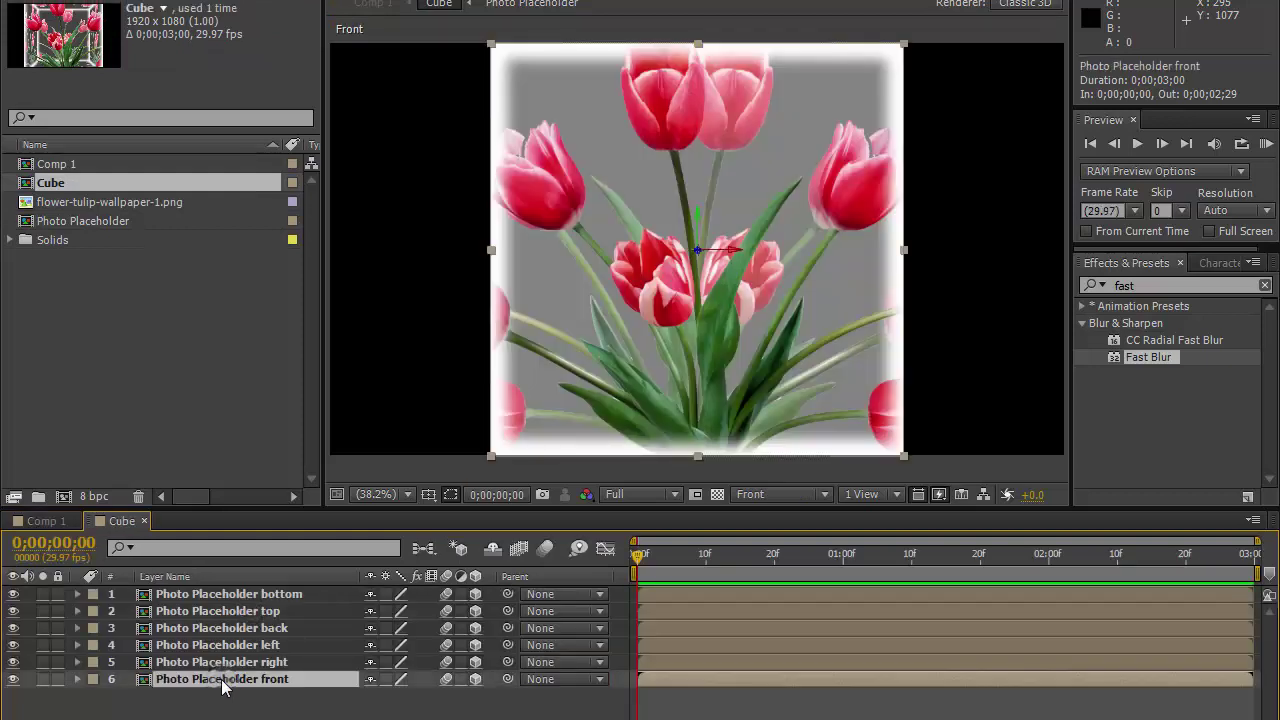
left_click(243, 601, "shift")
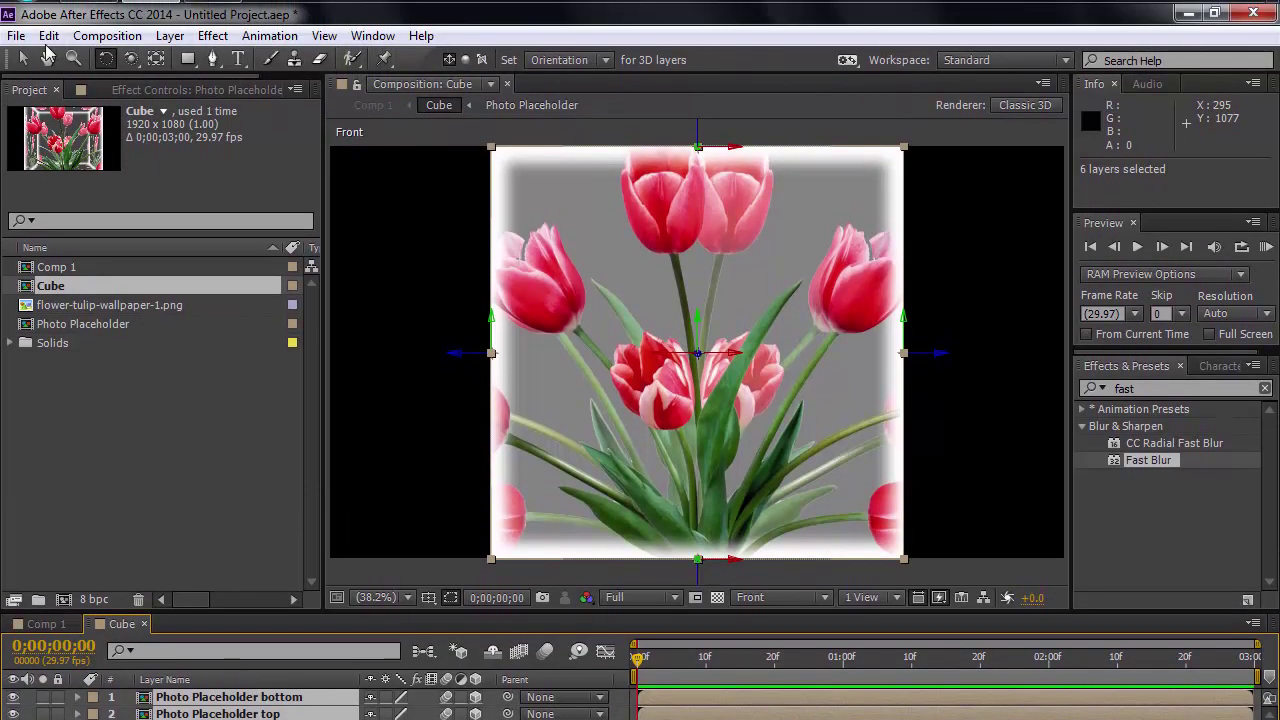
left_click(48, 35)
left_click(80, 155)
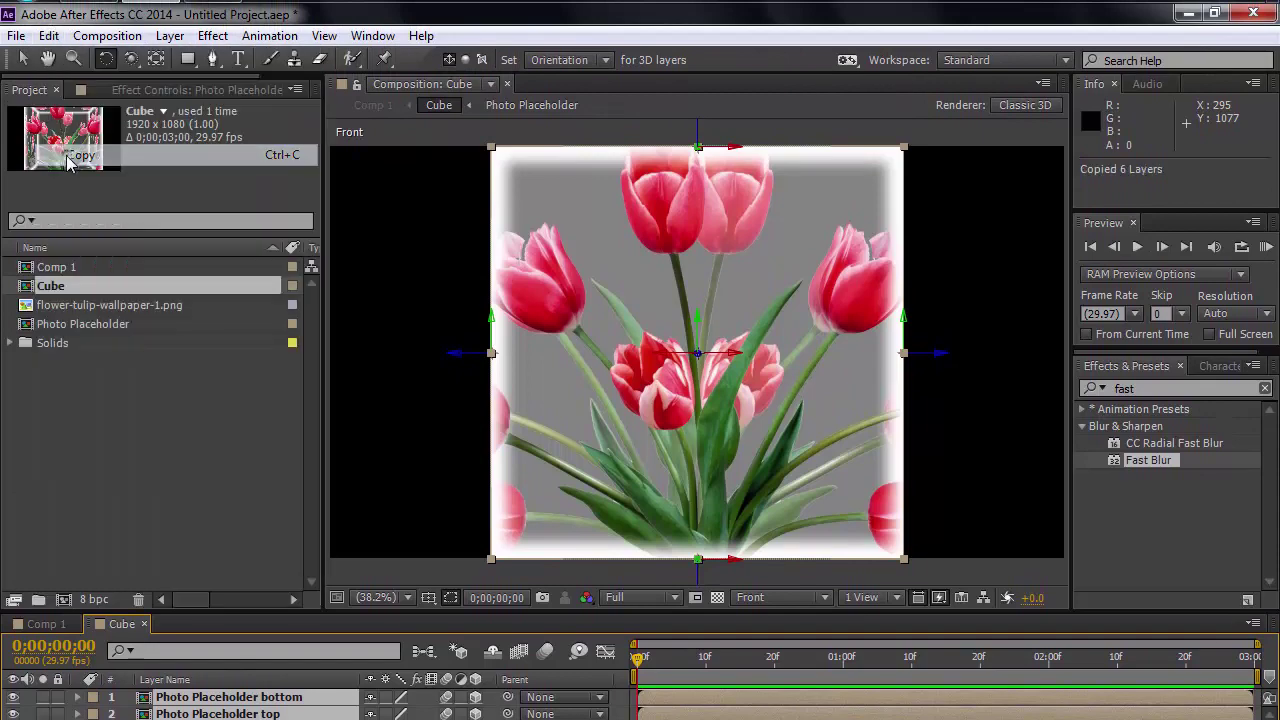
Back in Comp 1, paste the six Photo Placeholder face layers
left_click(144, 624)
left_click(144, 624)
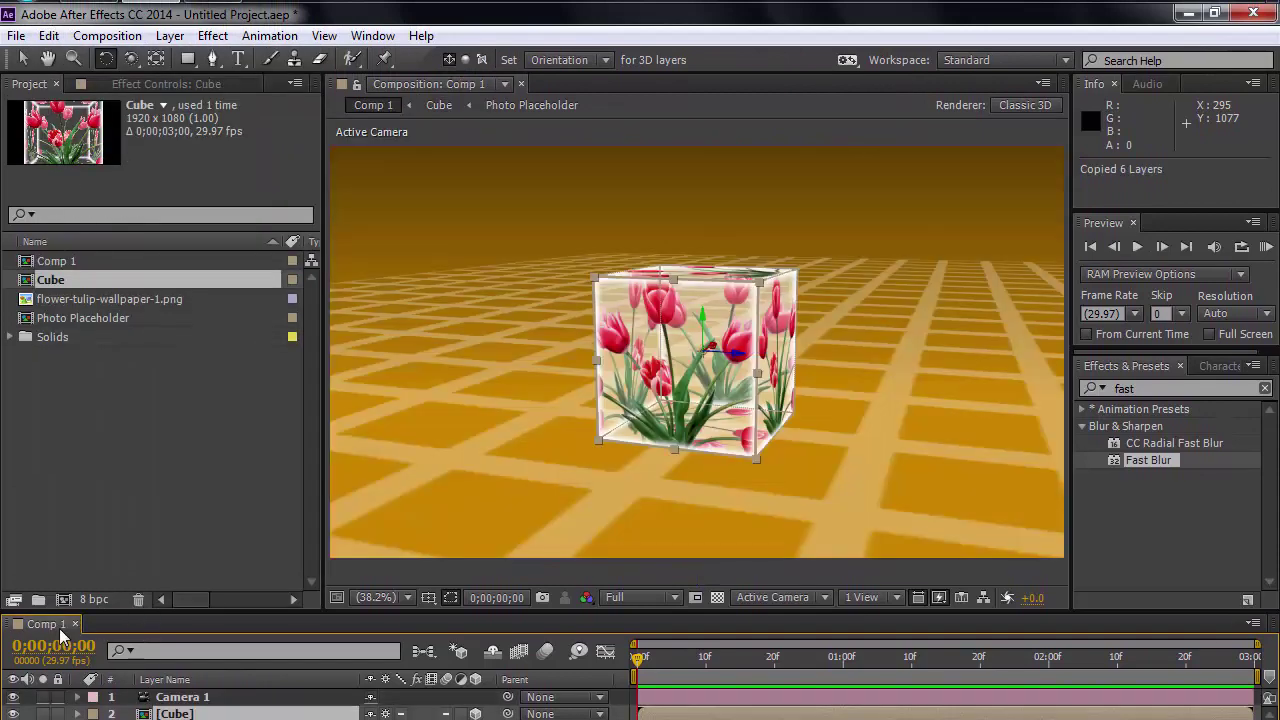
left_click(50, 36)
left_click(77, 219)
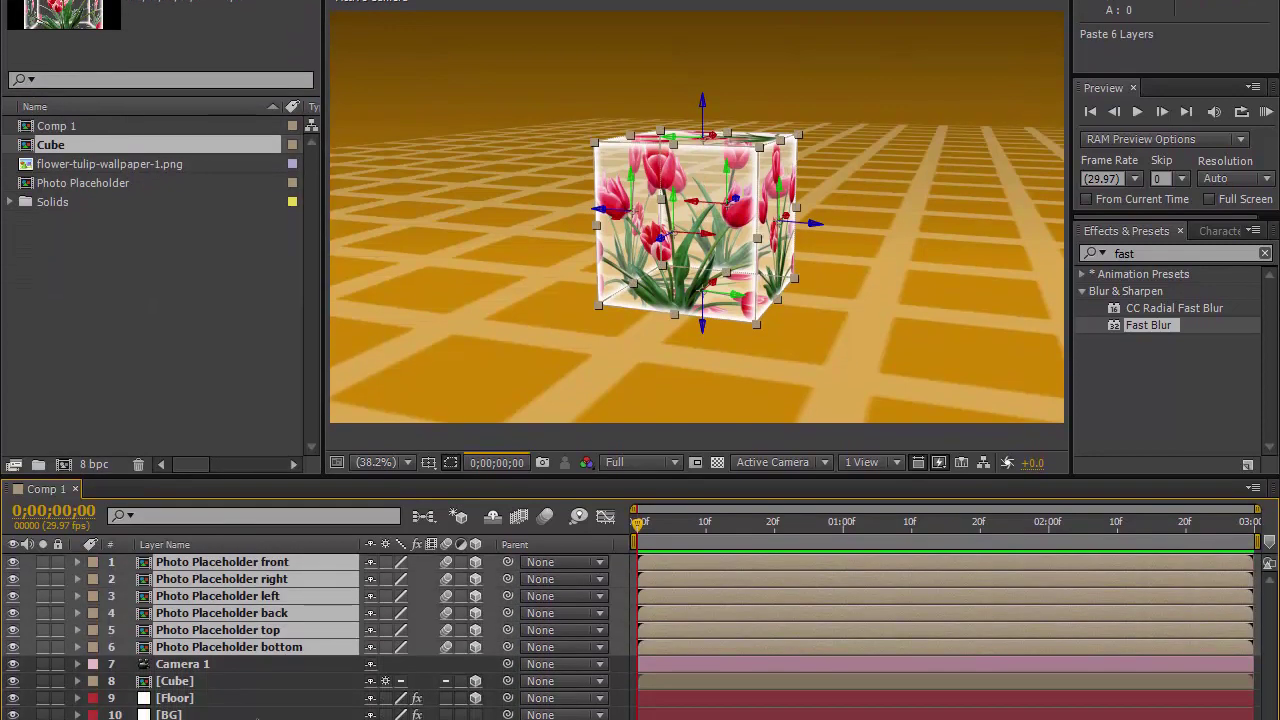
Move the pasted faces below the [Cube] layer and select Photo Placeholder top
mouse_move(261, 649)
left_mouse_down()
mouse_move(203, 695)
mouse_move(240, 695)
left_mouse_up()
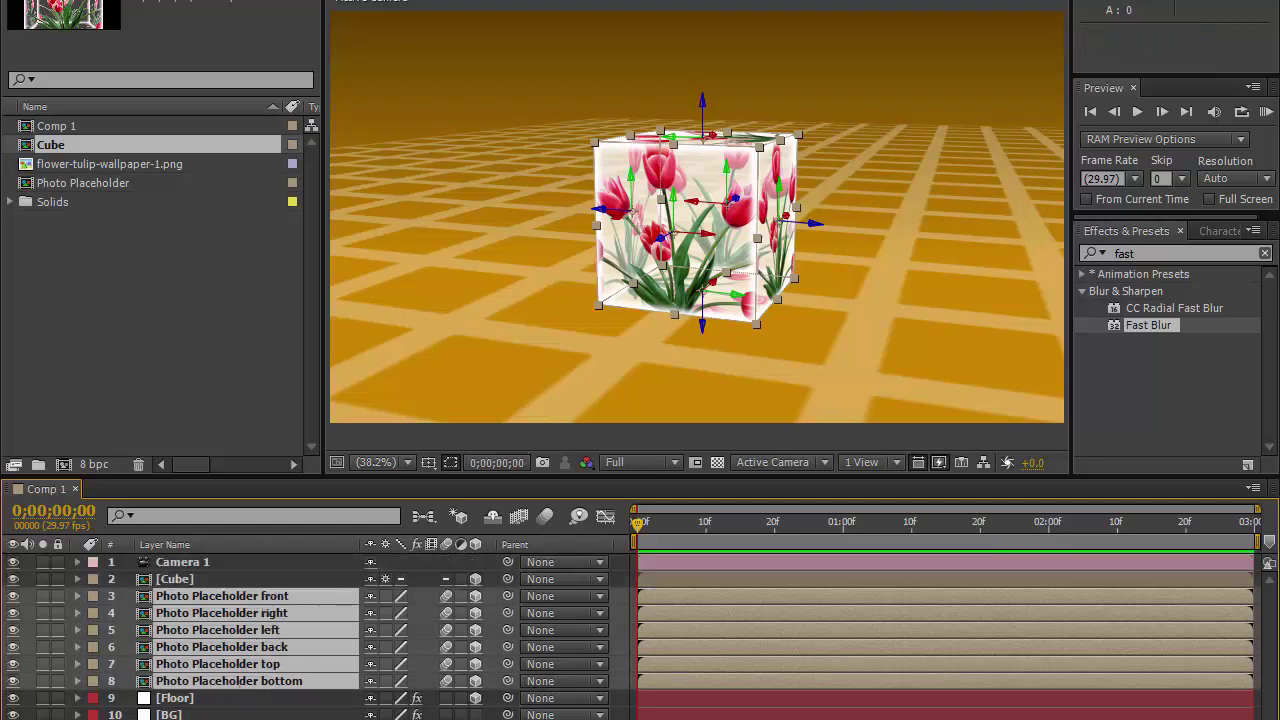
left_click(237, 576)
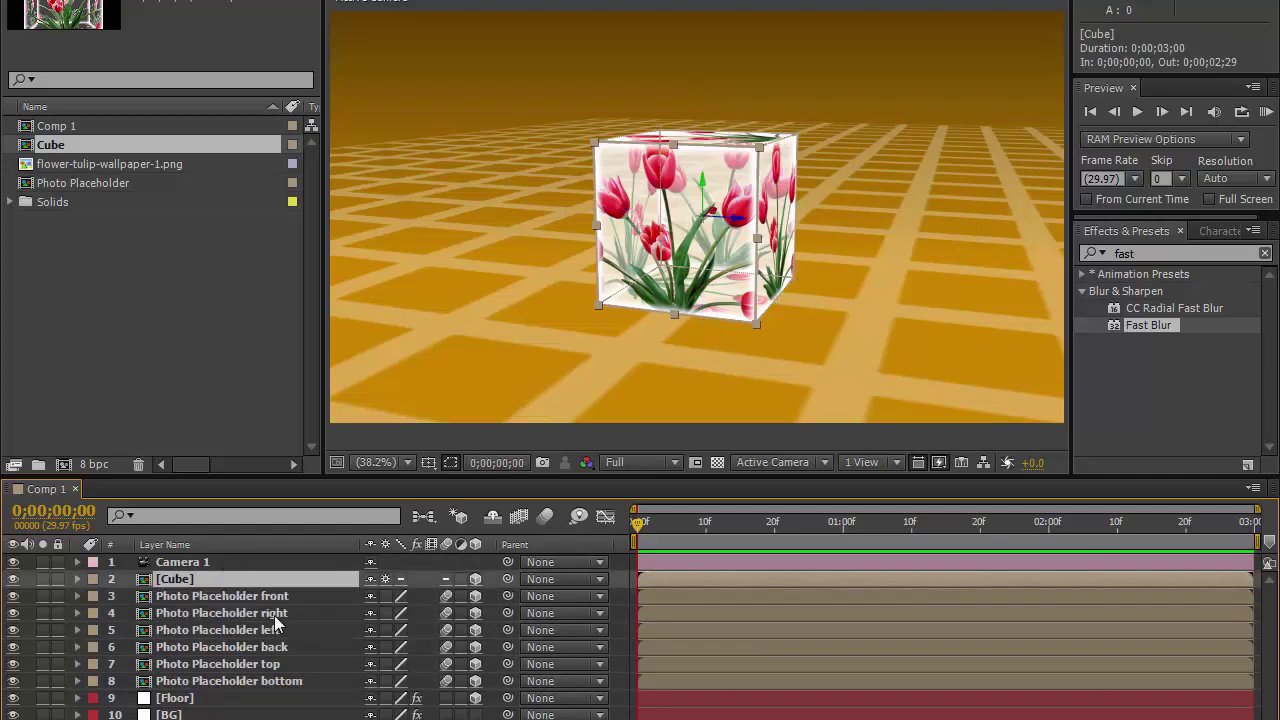
left_click(272, 684)
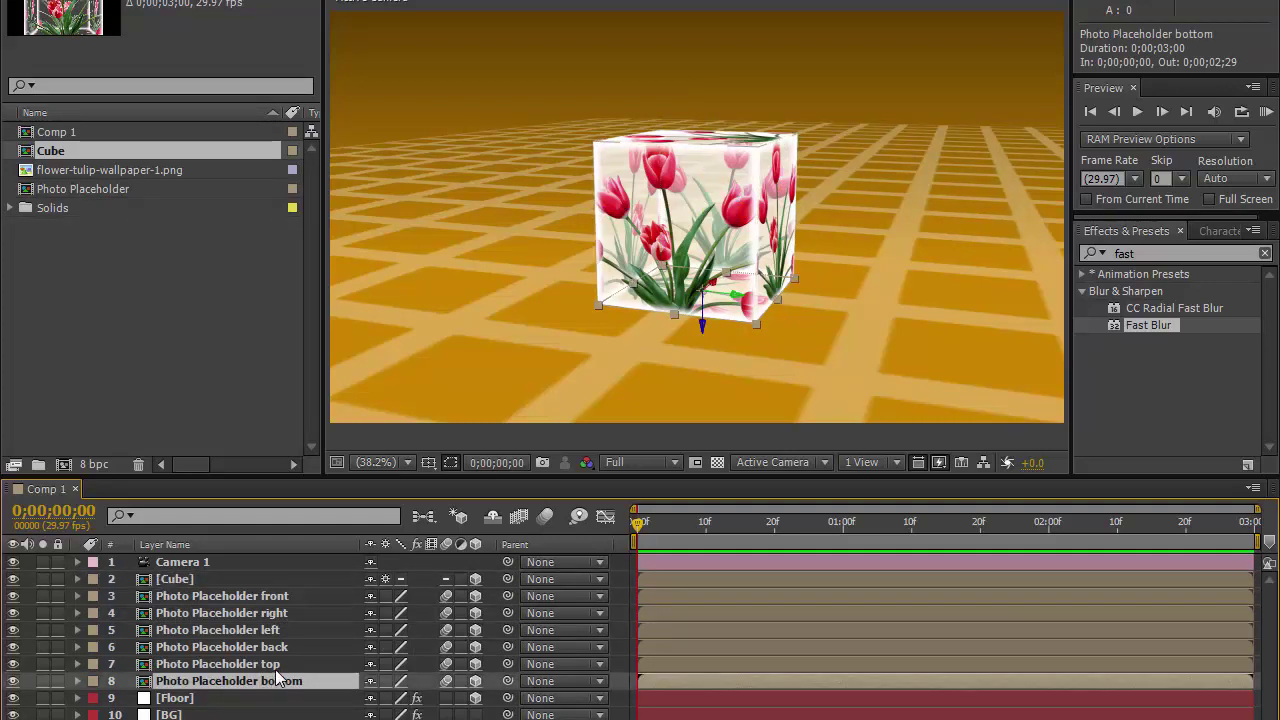
left_click(272, 664)
left_click(276, 680)
left_click(278, 668)
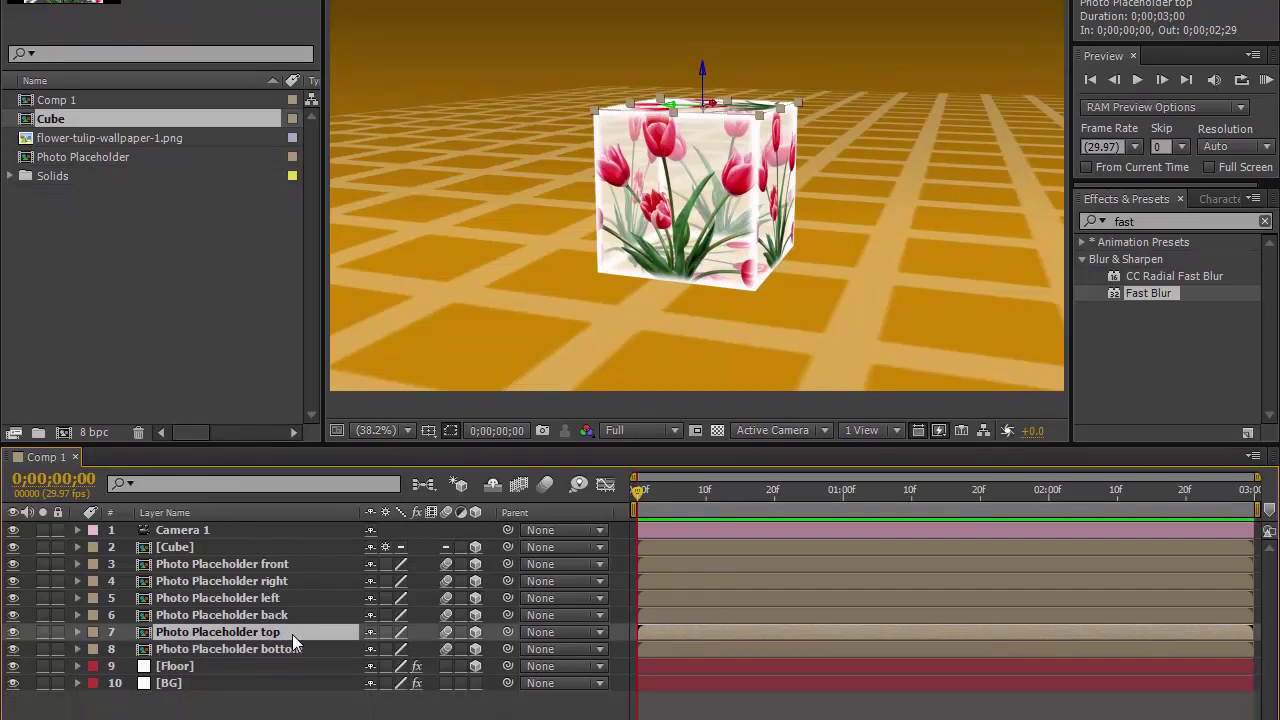
Set Photo Placeholder top's X Rotation to 90°
key("r")
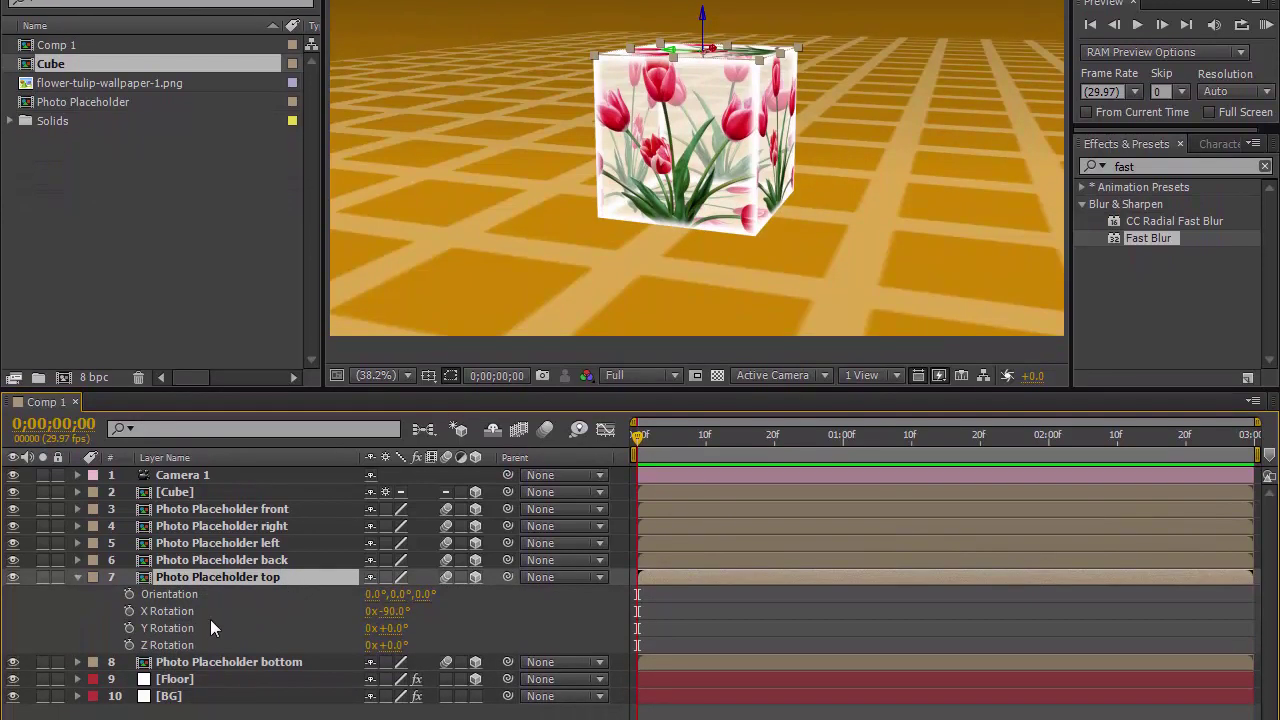
left_click(390, 612)
type("90")
key("Return")
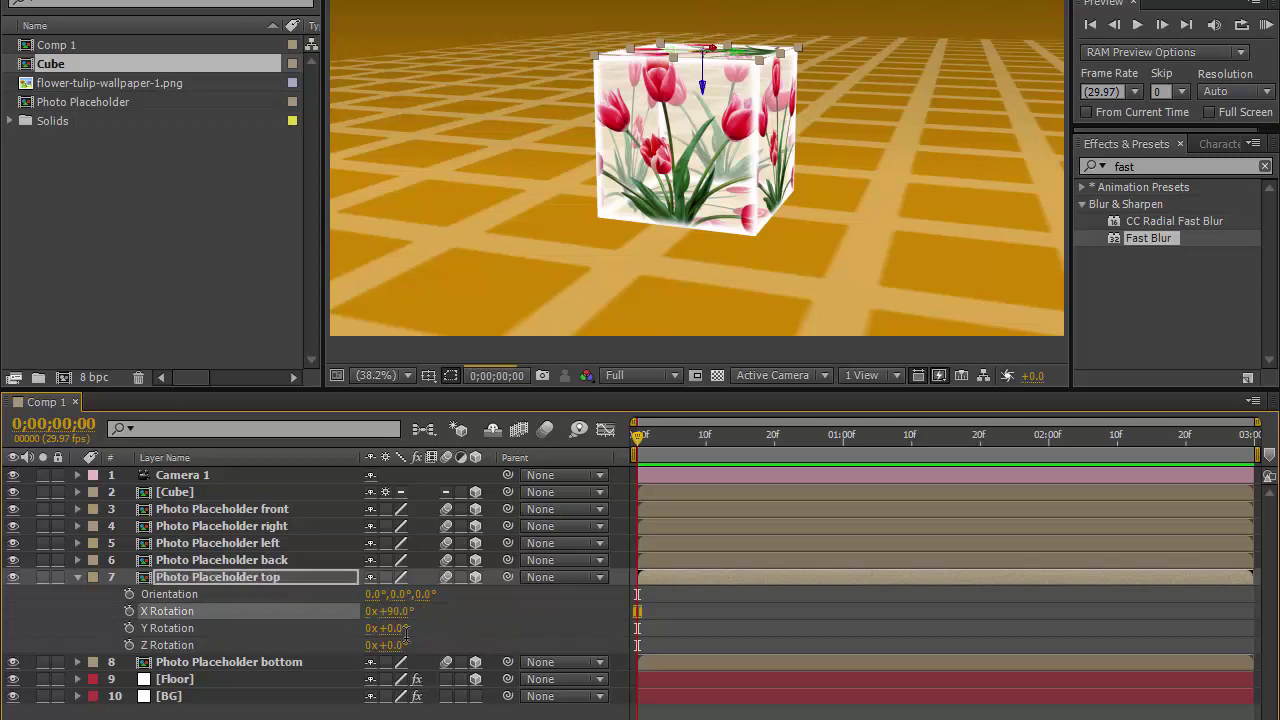
left_click(78, 577)
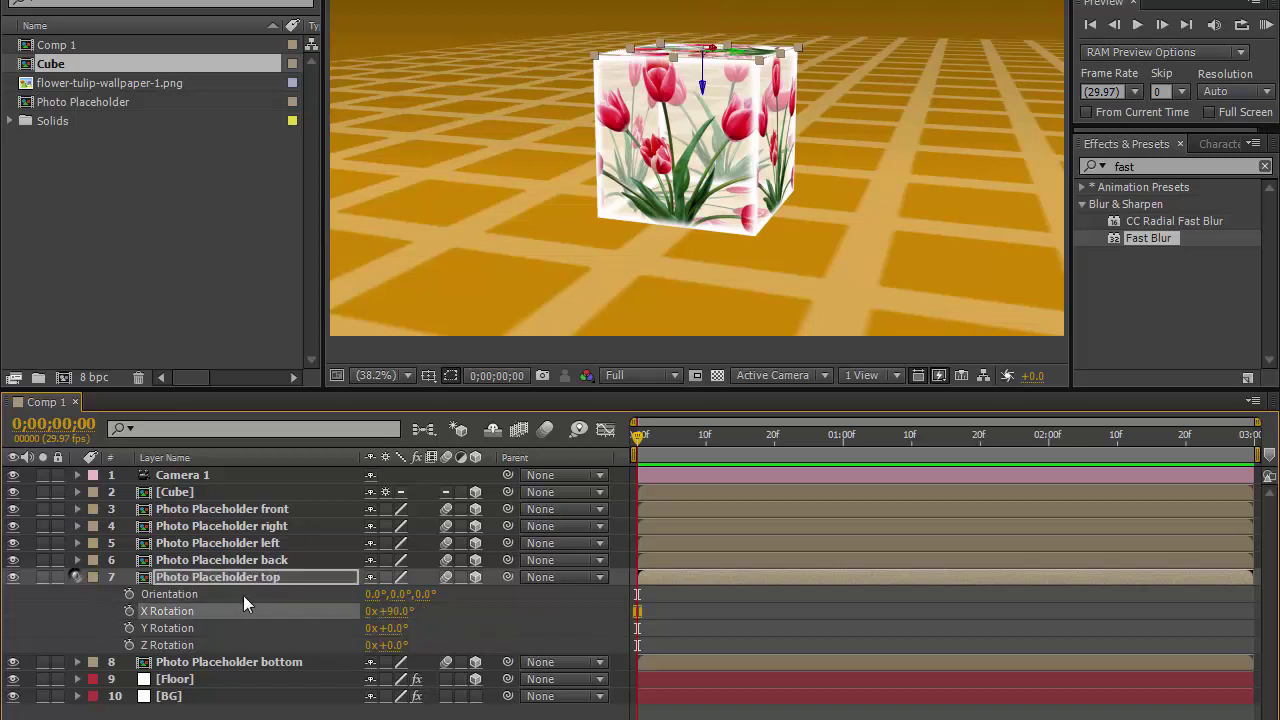
Set Photo Placeholder bottom's X Rotation to -90°, then select all six face layers
left_click(269, 596)
key("r")
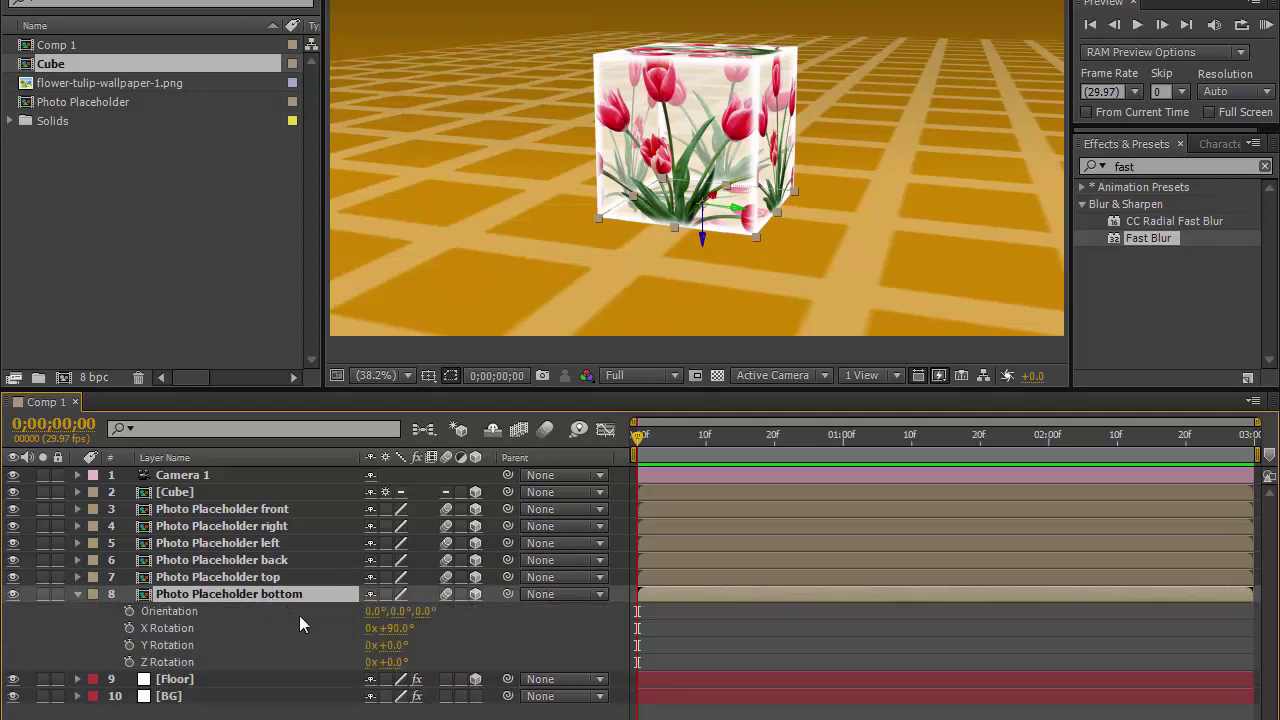
left_click(396, 630)
key("Return")
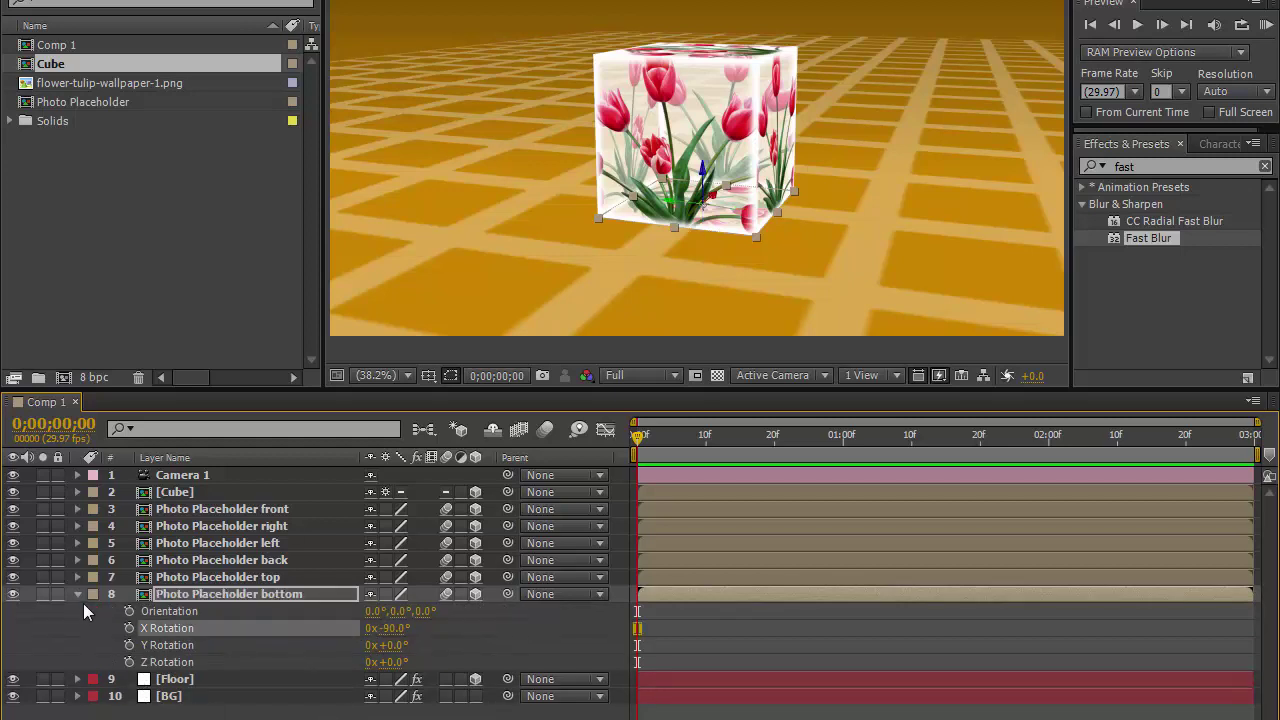
left_click(77, 595)
left_click(231, 509)
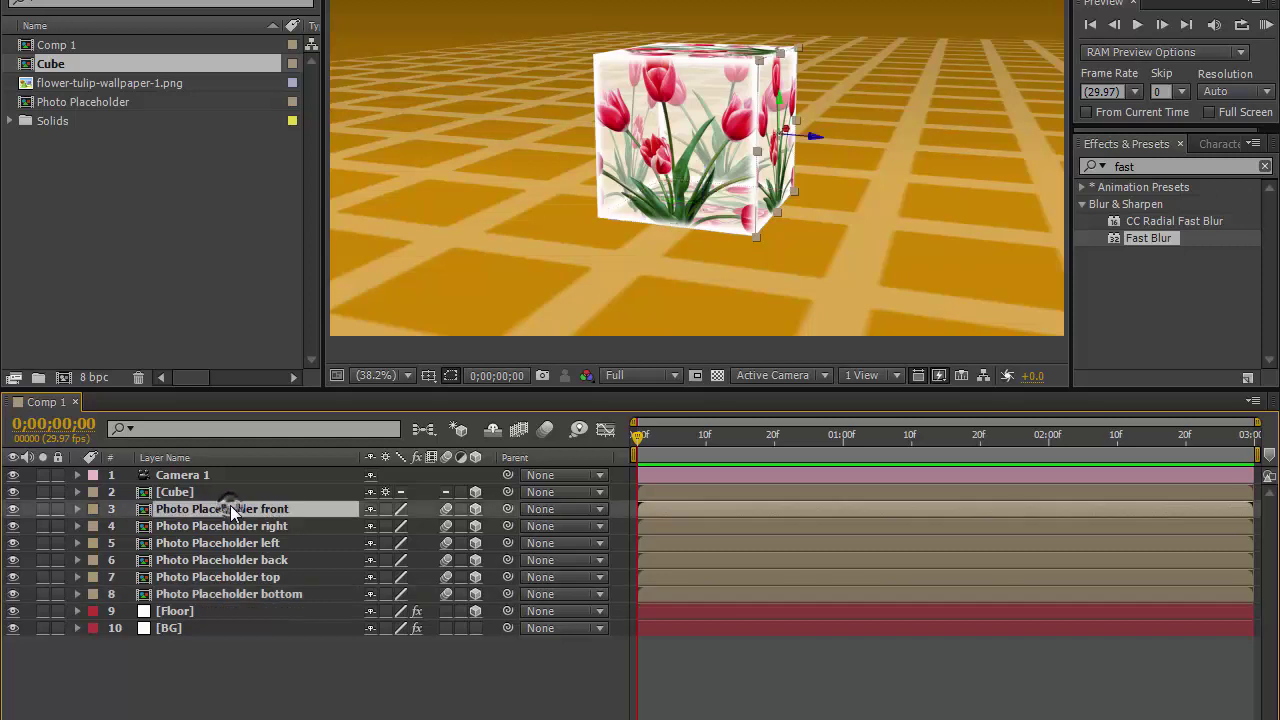
left_click(249, 594, "shift")
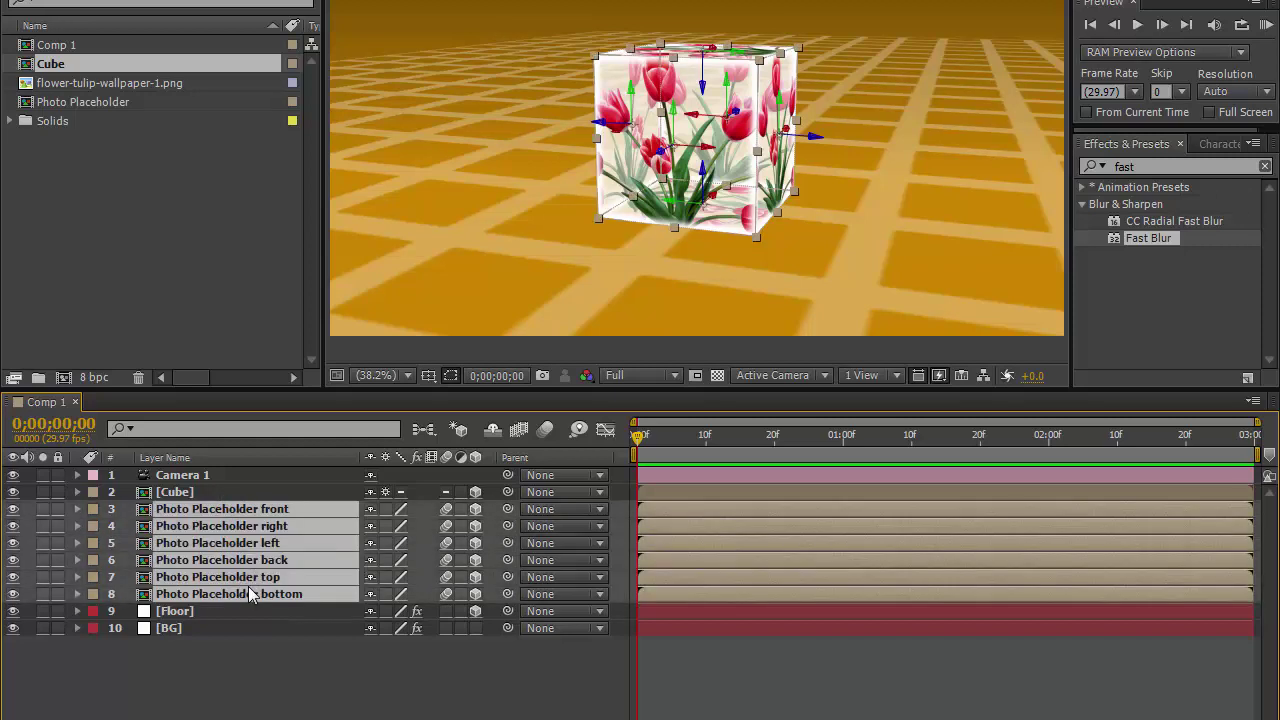
Pre-compose the six selected photo faces into a new comp named 'Cube Reflaction'
key("ctrl+shift+c")
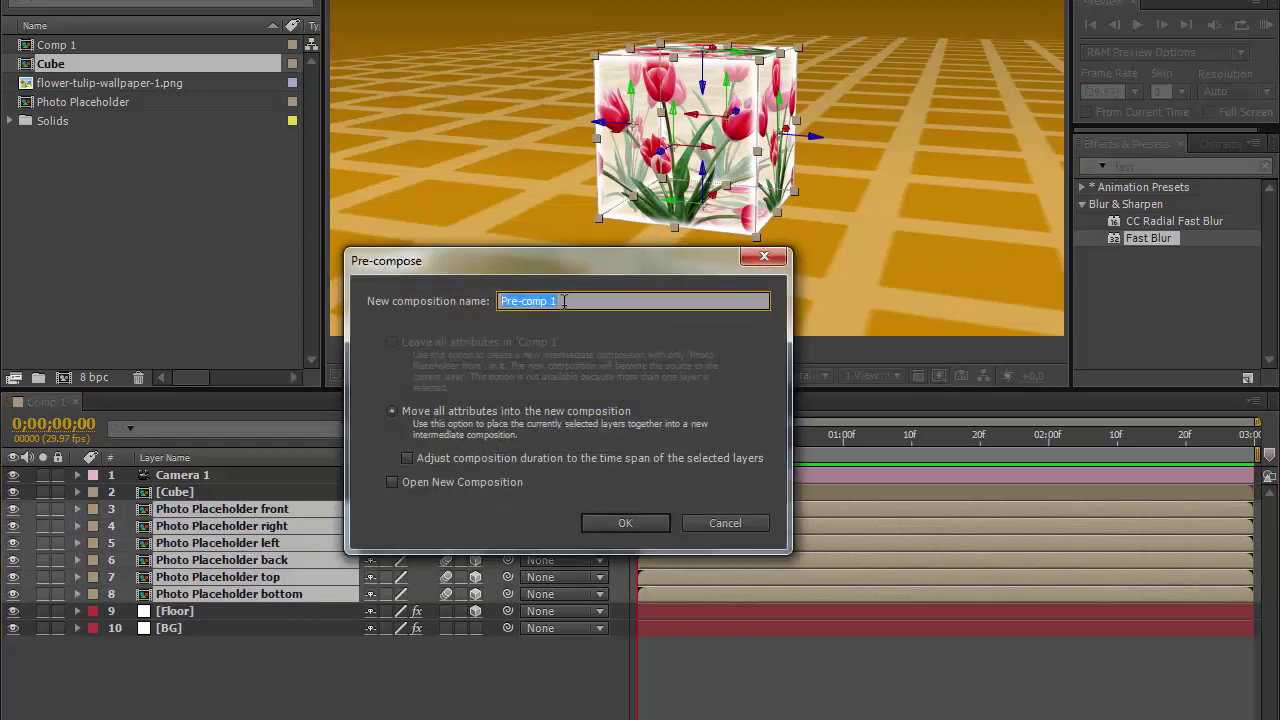
type("Cube Reflaction")
left_click(625, 523)
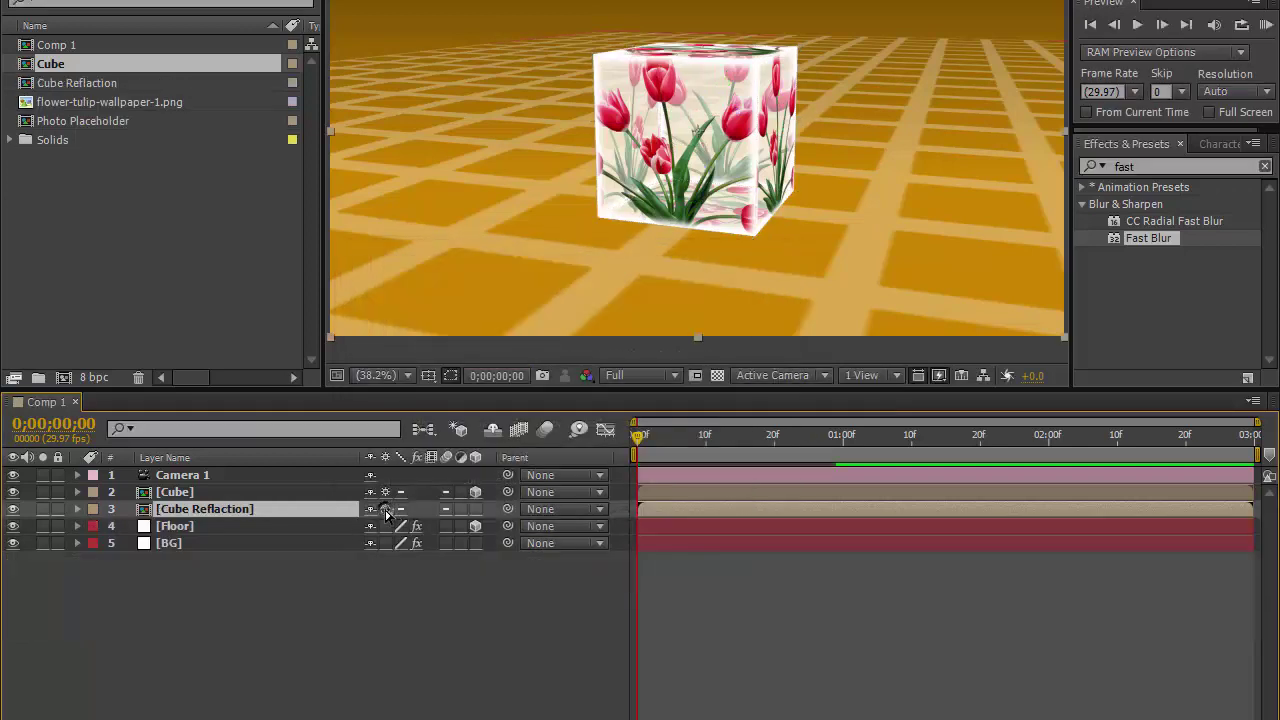
Make Cube Reflaction a 3D layer and flip it with X Rotation 180°
left_click(475, 509)
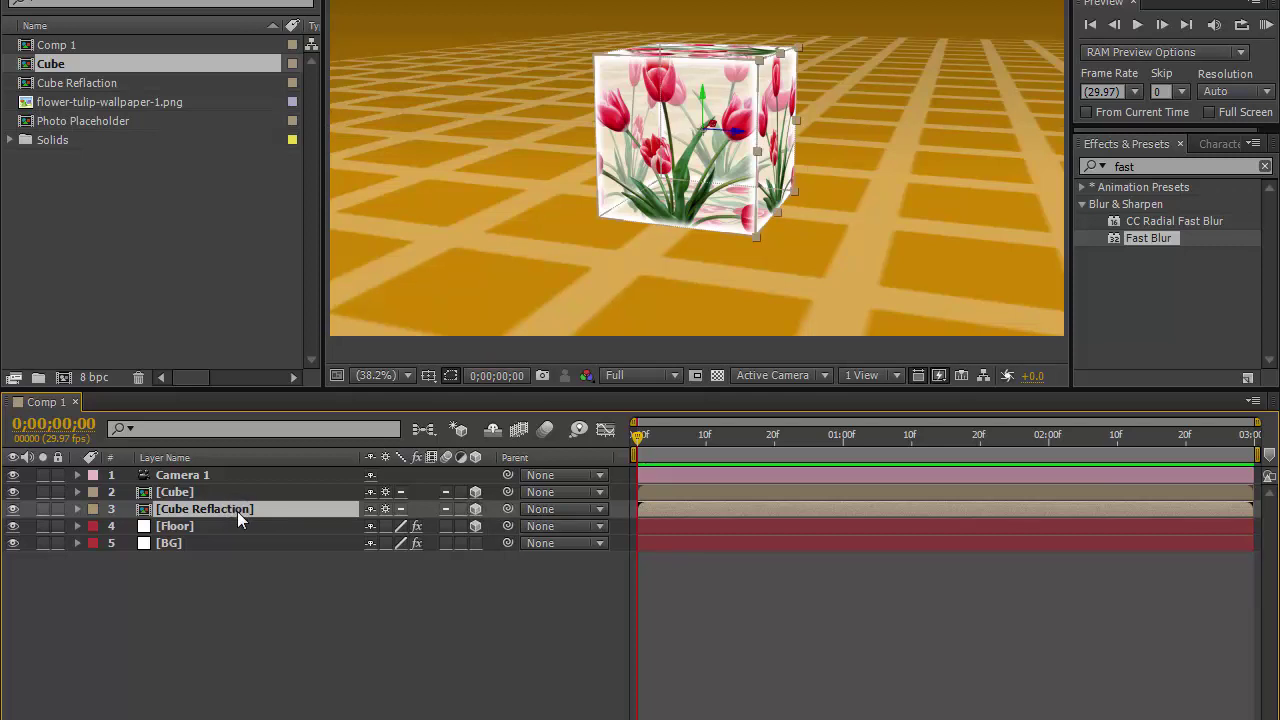
key("r")
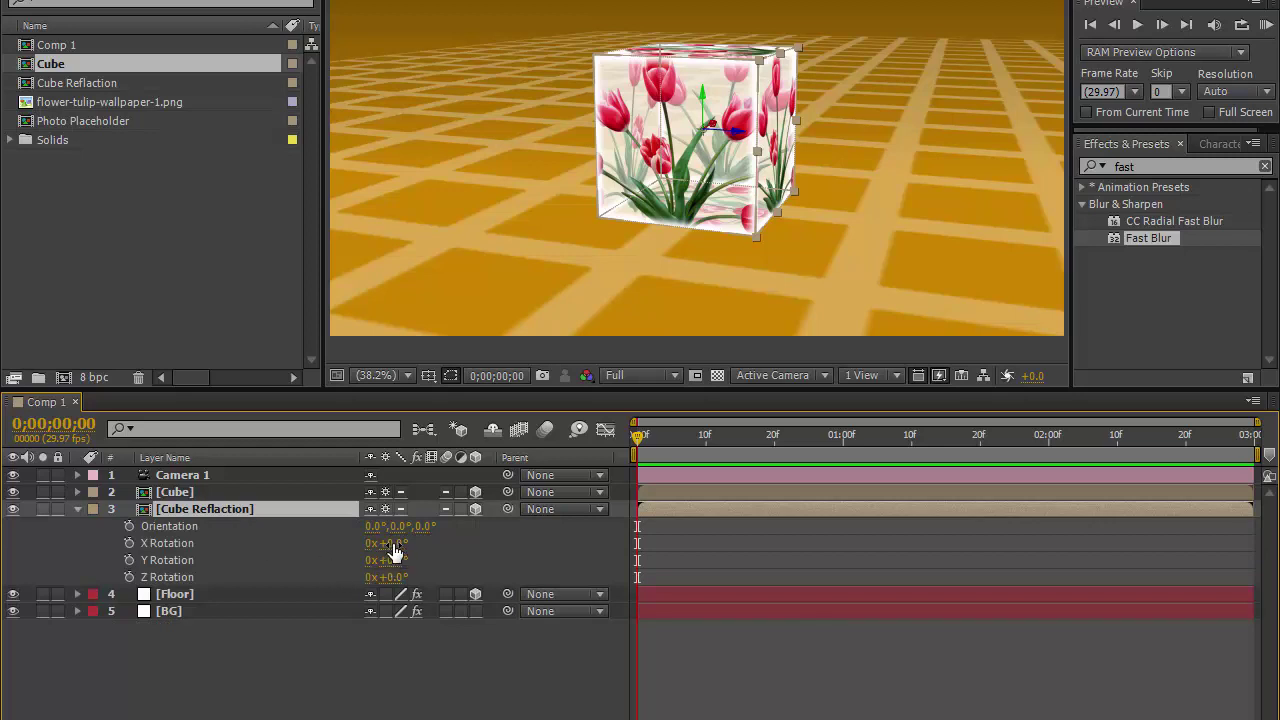
left_click(391, 545)
type("180")
key("Return")
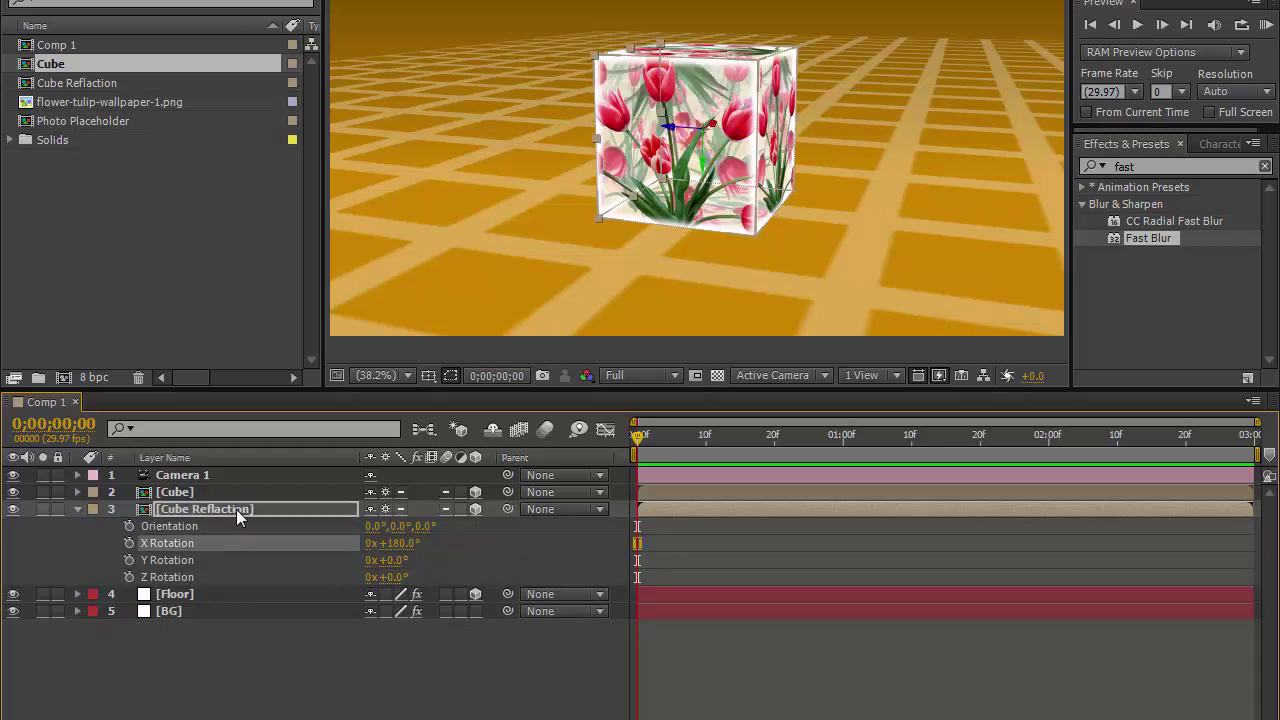
Lower the Cube Reflaction layer to Position Y 1620
left_click(236, 509)
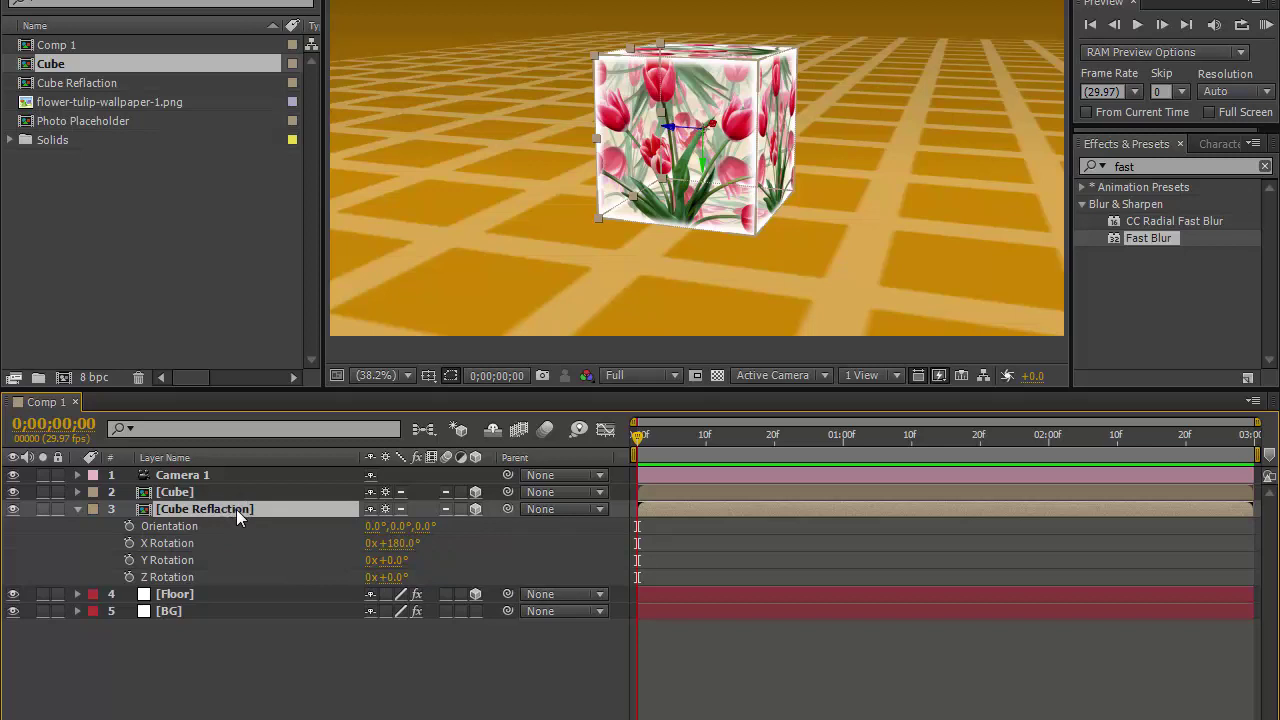
key("p")
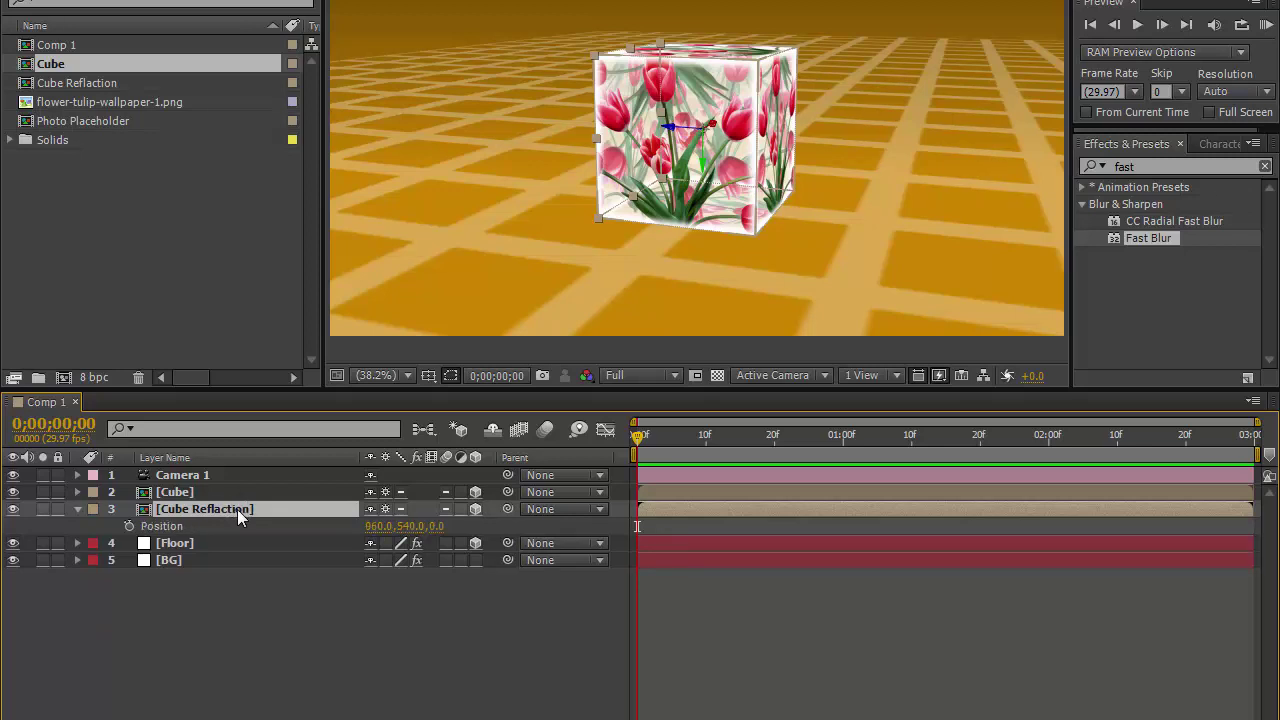
left_click(409, 528)
type("1620")
key("Return")
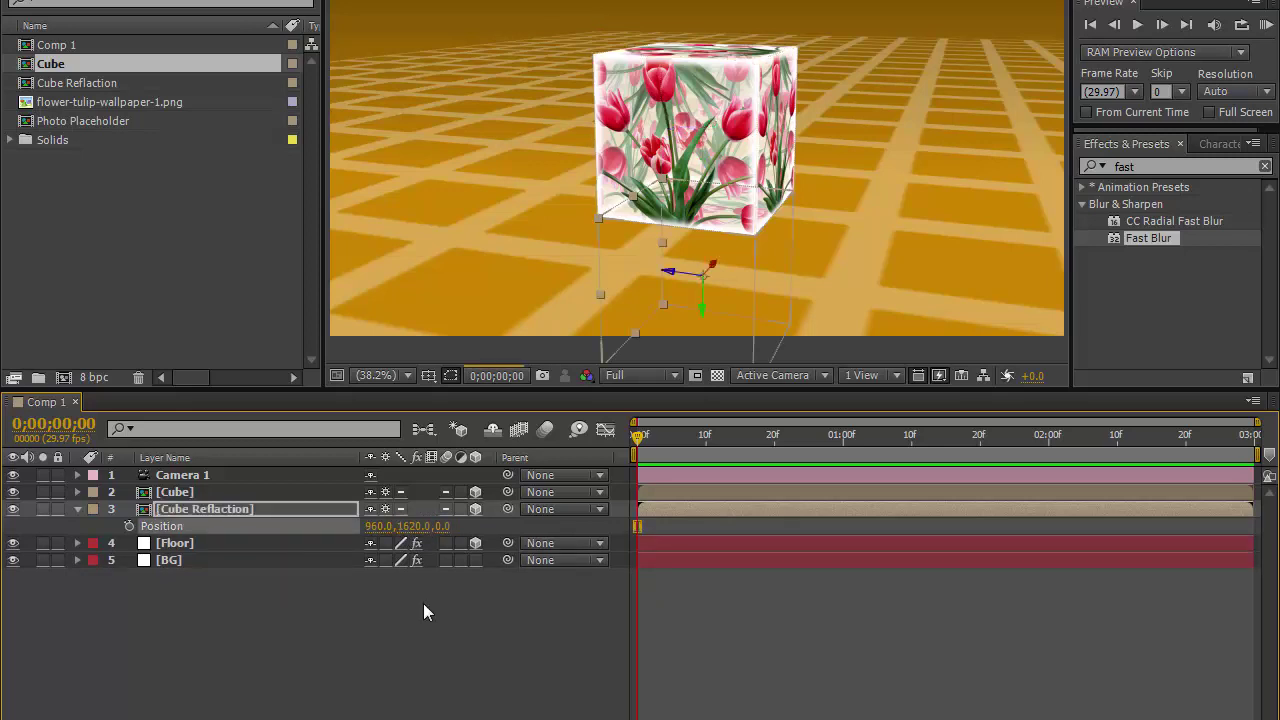
Mirror Cube Reflaction by setting its unlinked horizontal Scale to -100%
left_click(226, 508)
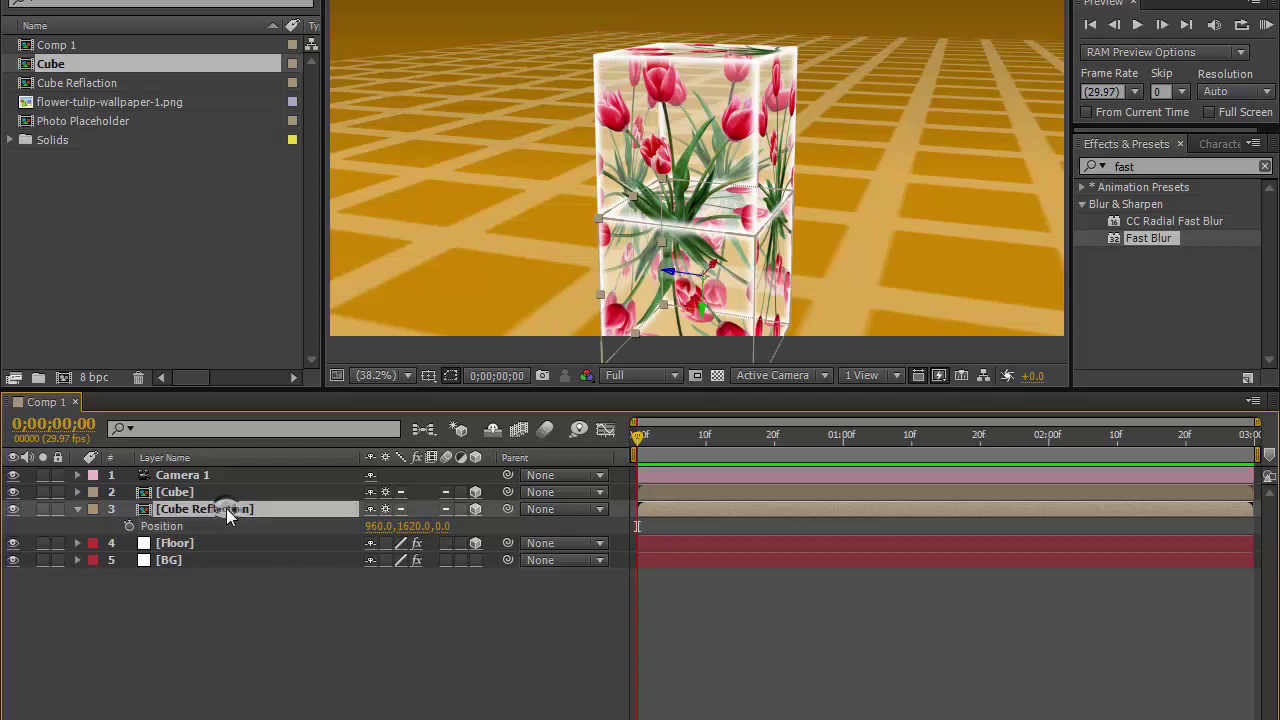
key("s")
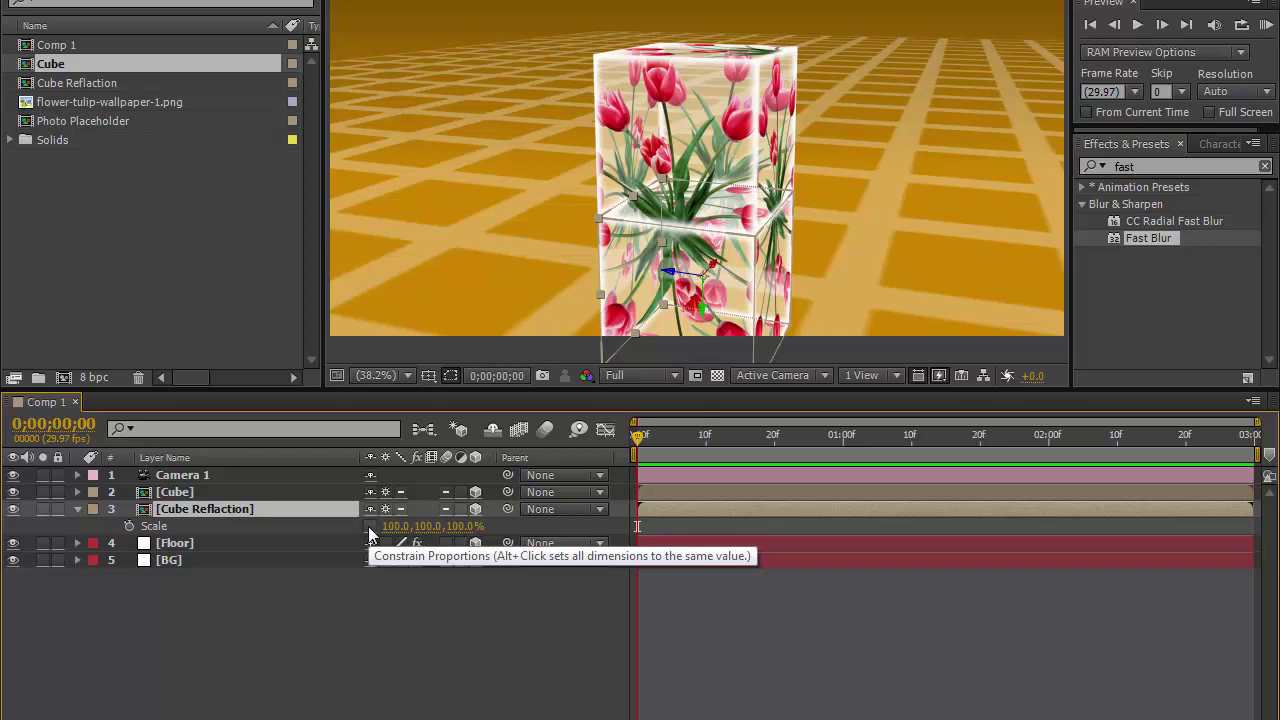
left_click(371, 527)
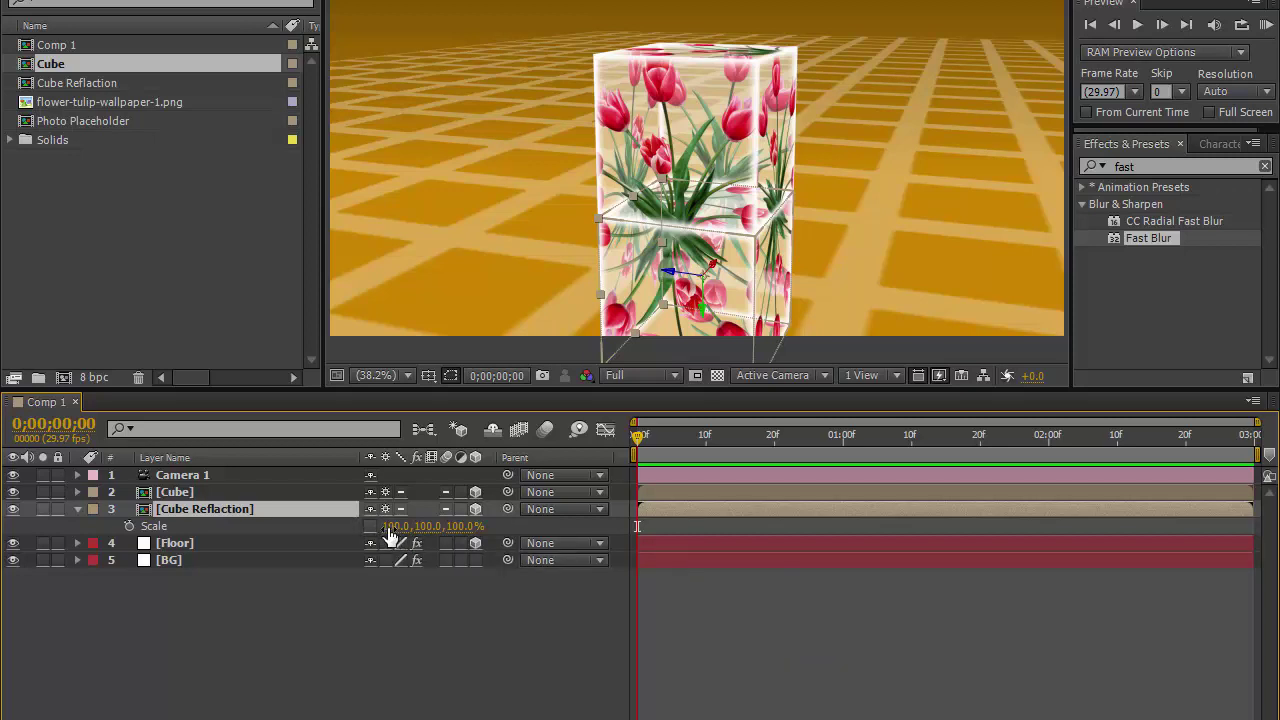
left_click(390, 527)
type("-100")
key("Return")
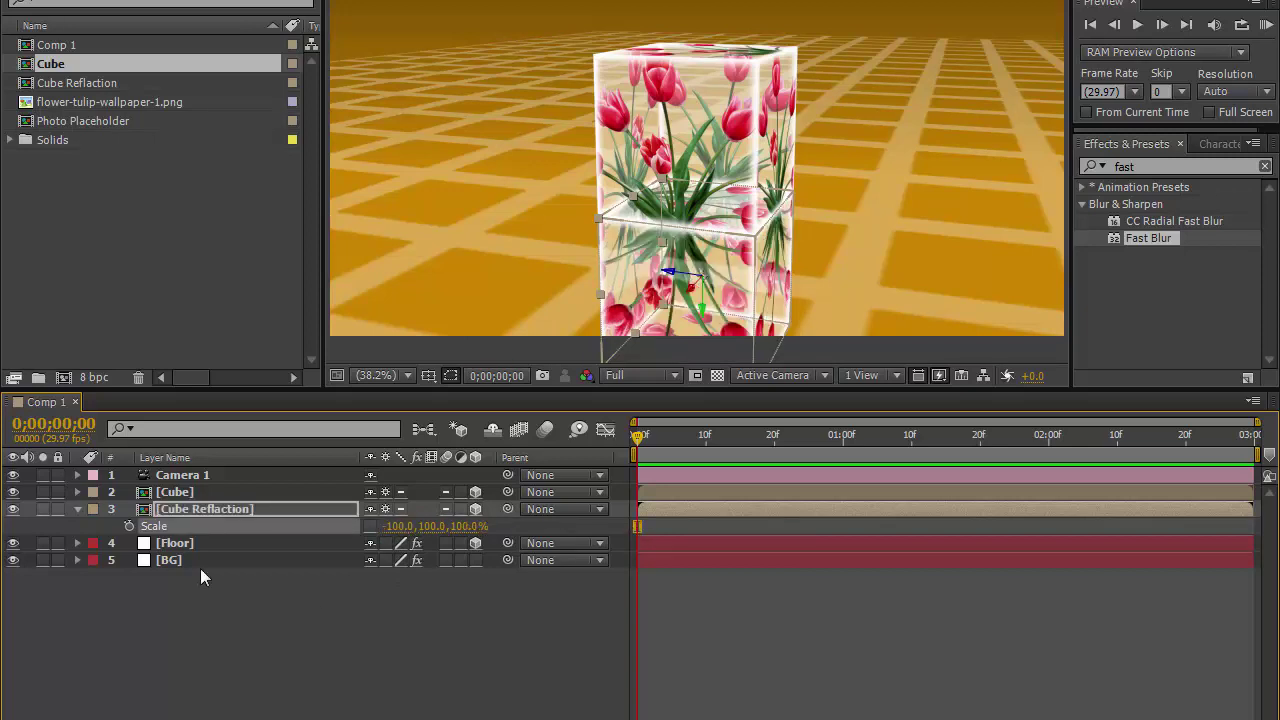
left_click(370, 526)
left_click(79, 510)
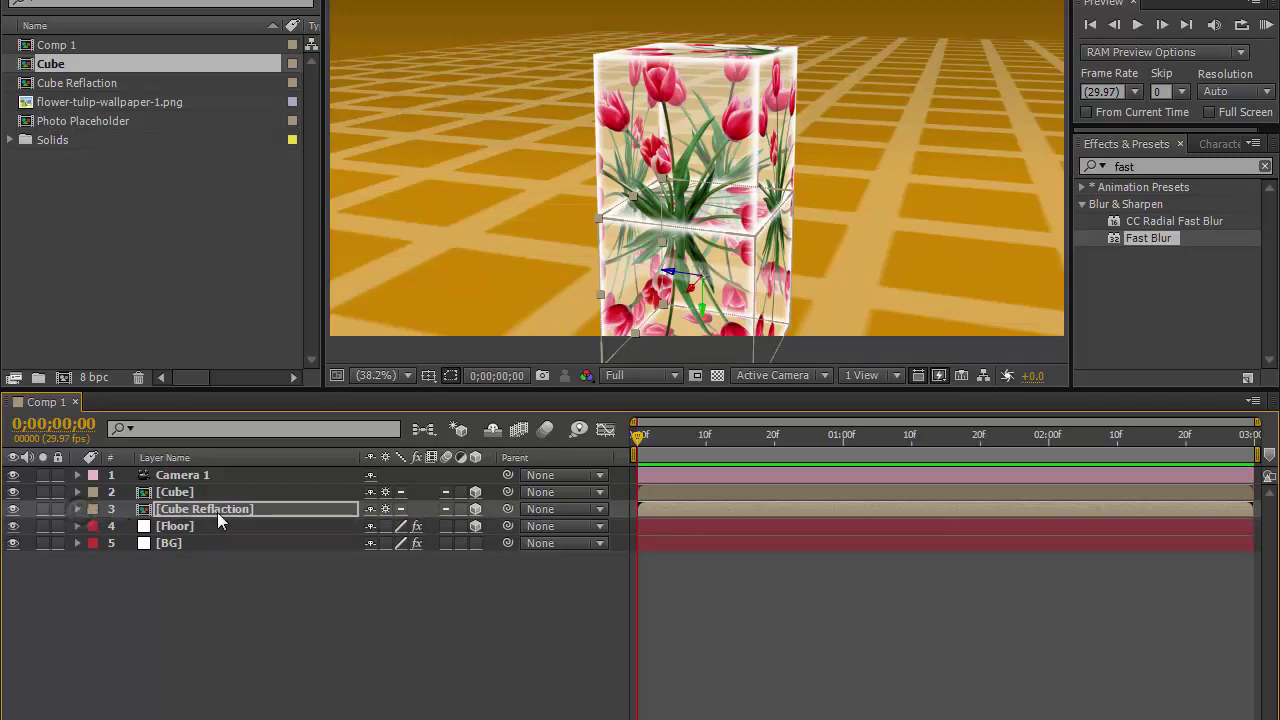
left_click(217, 512)
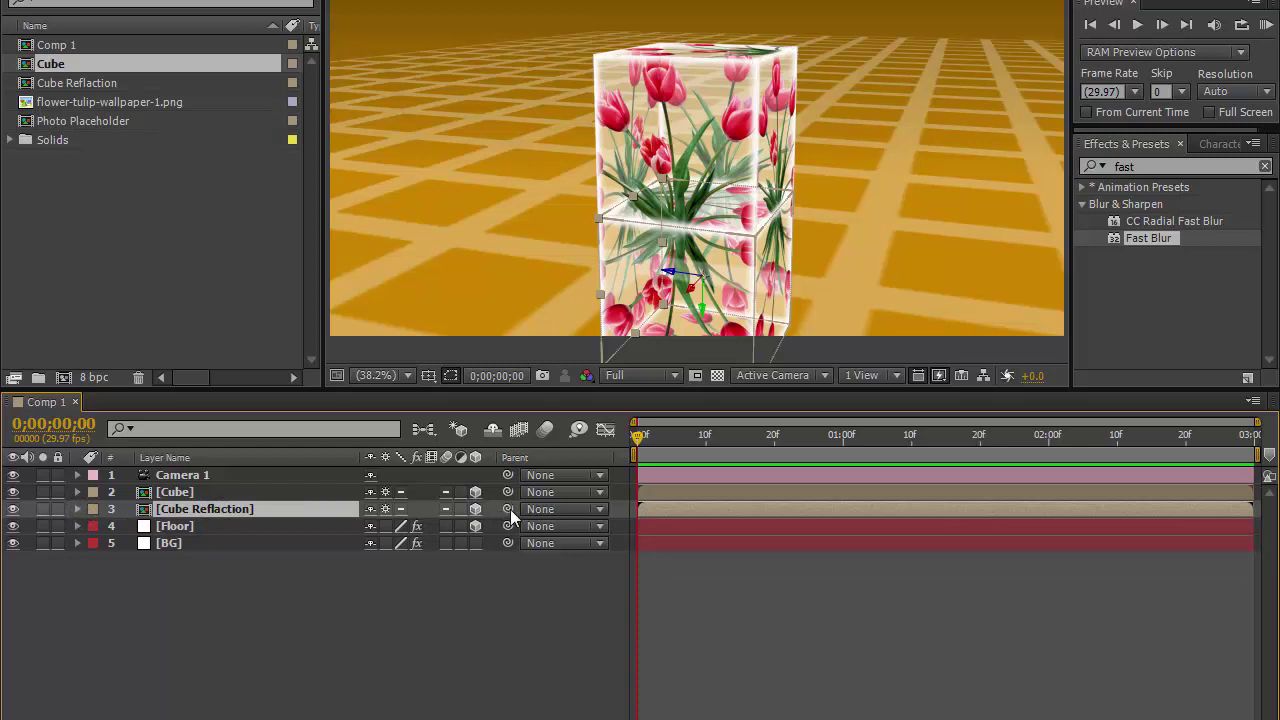
Display the Position properties of both the Cube and Cube Reflaction layers
left_click(292, 495)
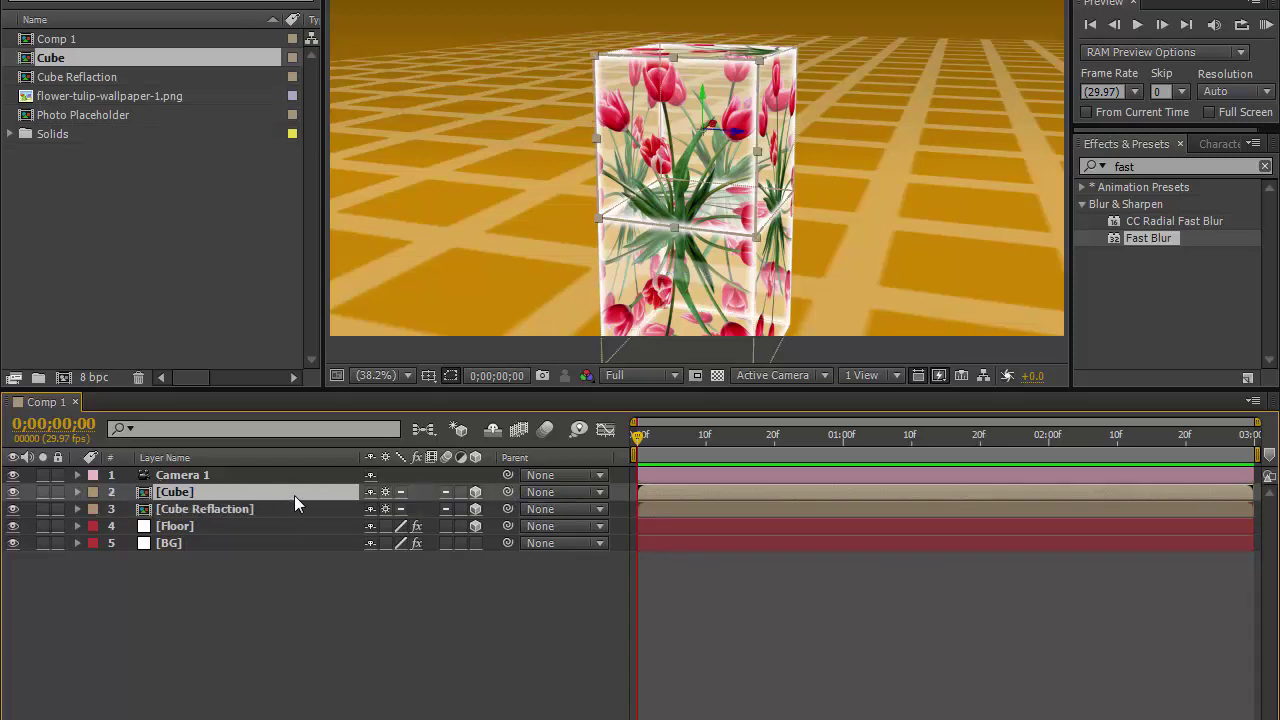
key("p")
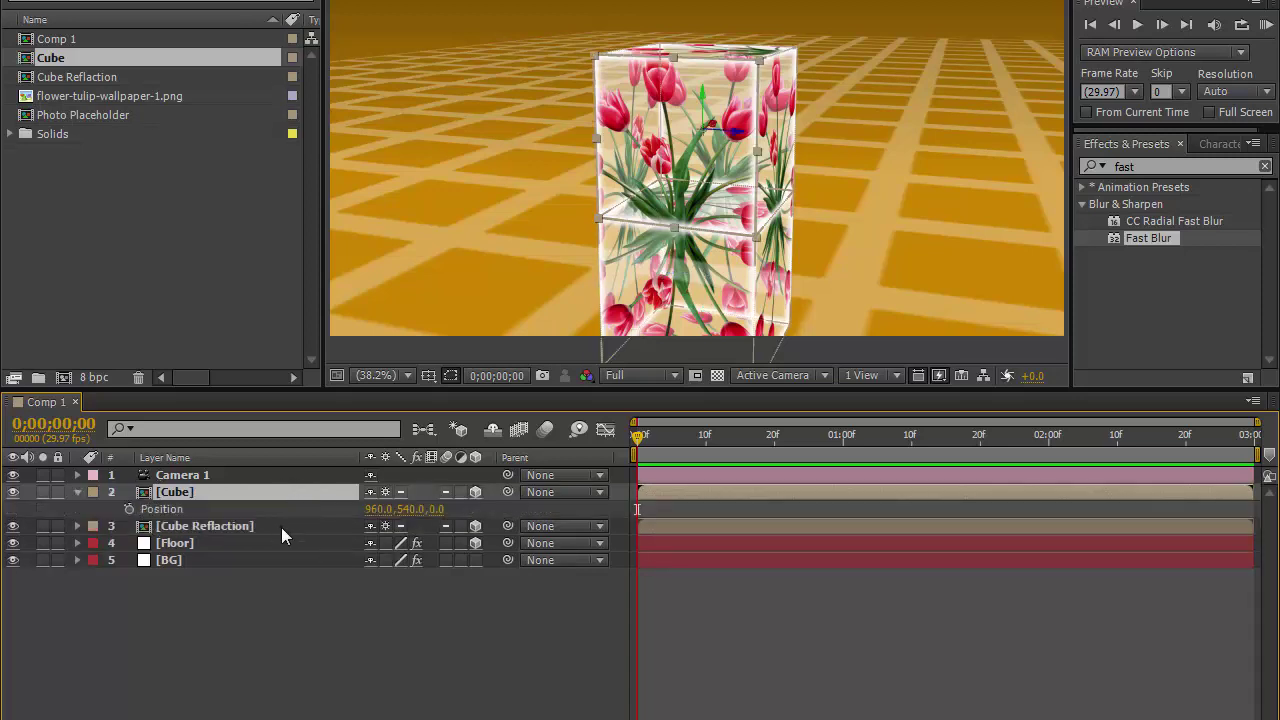
left_click(281, 527)
key("p")
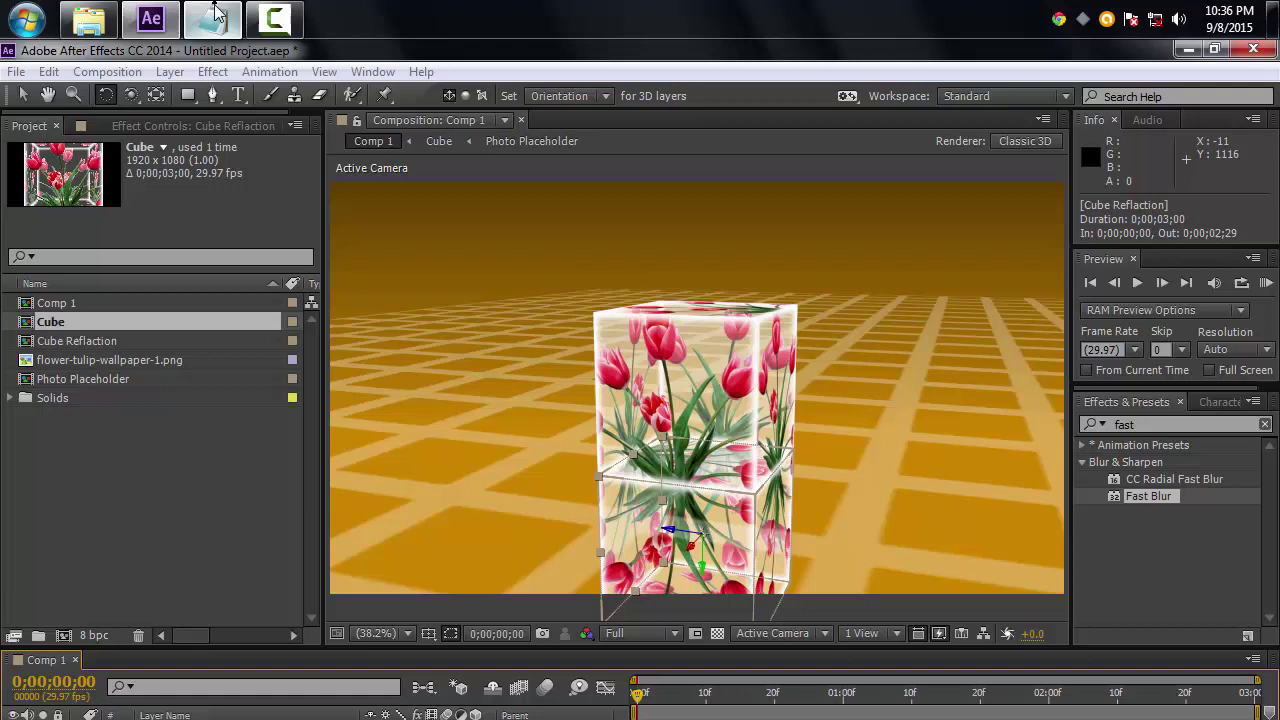
Copy the Position expression lines from the '3d cube Reflaction layer Expression' Notepad file
left_click(211, 20)
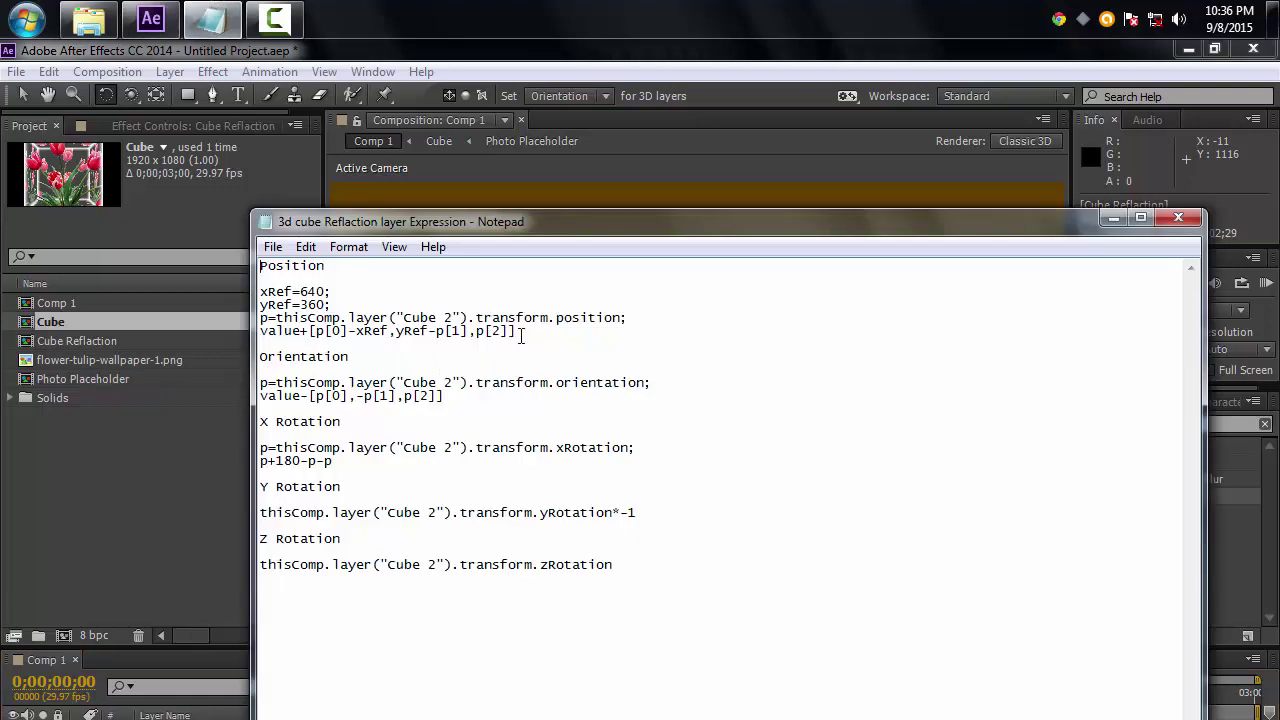
mouse_move(517, 331)
left_mouse_down()
mouse_move(293, 318)
mouse_move(261, 290)
left_mouse_up()
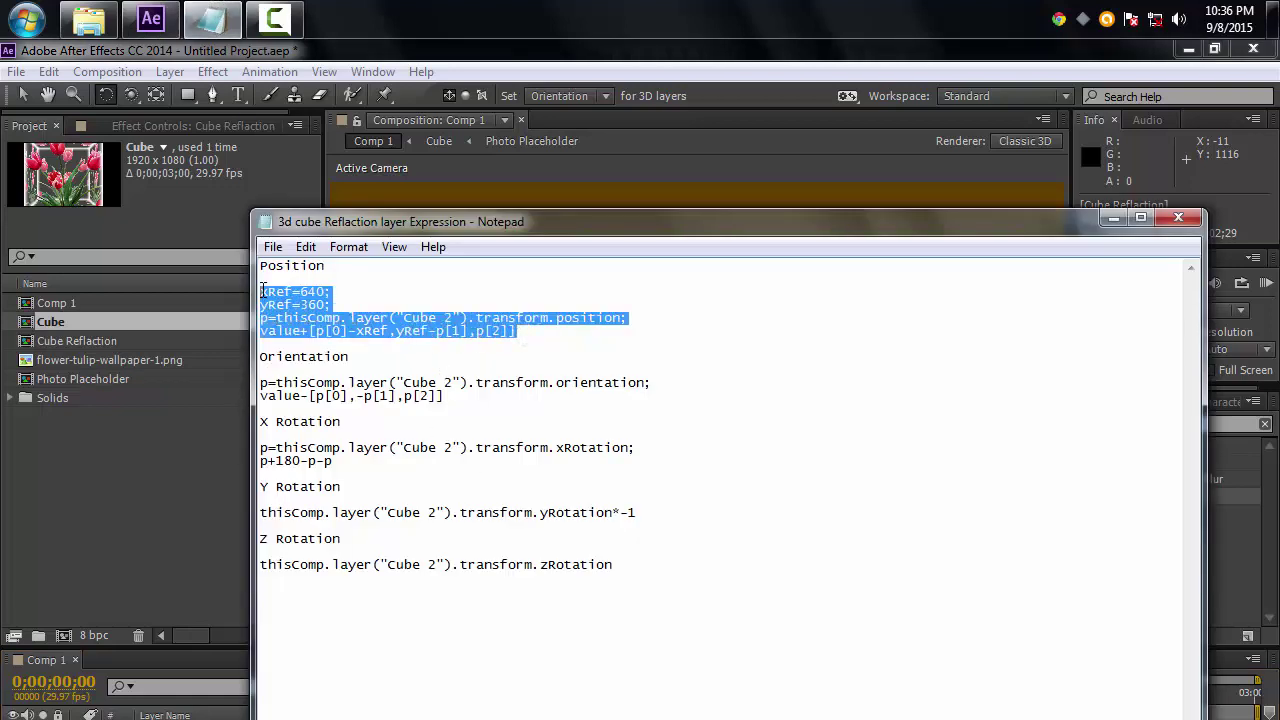
right_click(289, 305)
left_click(336, 368)
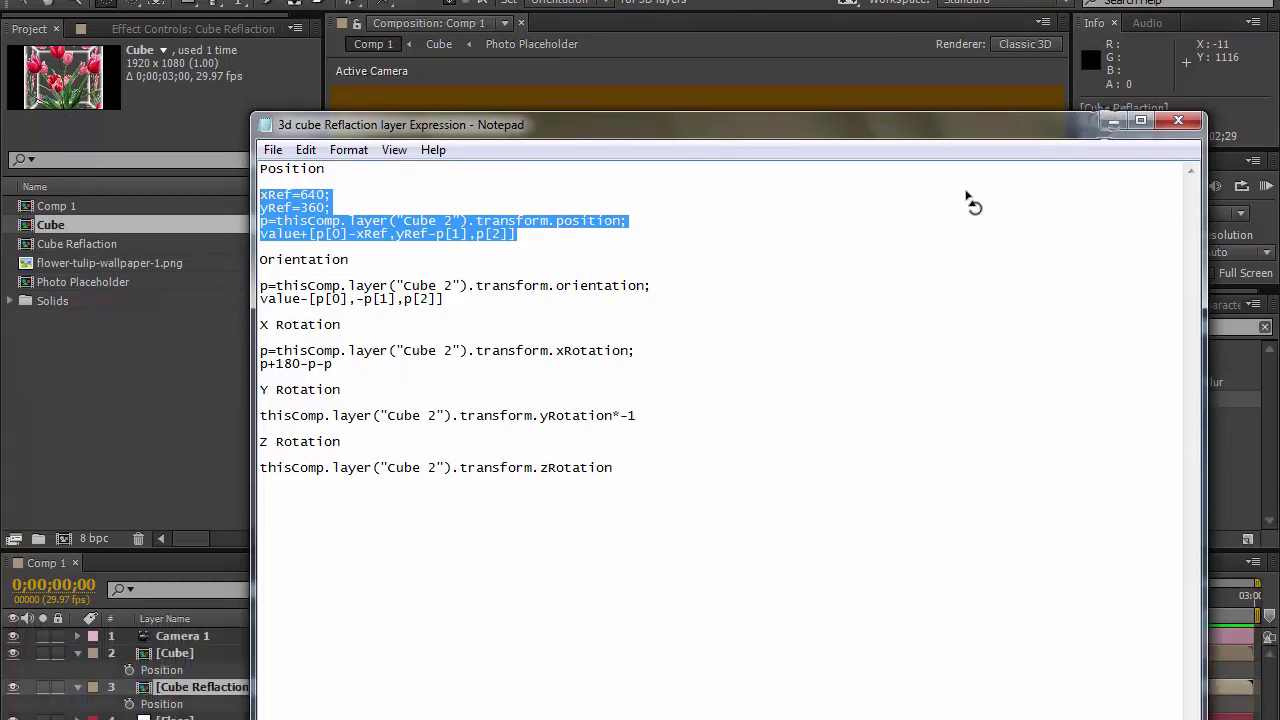
left_click(1112, 218)
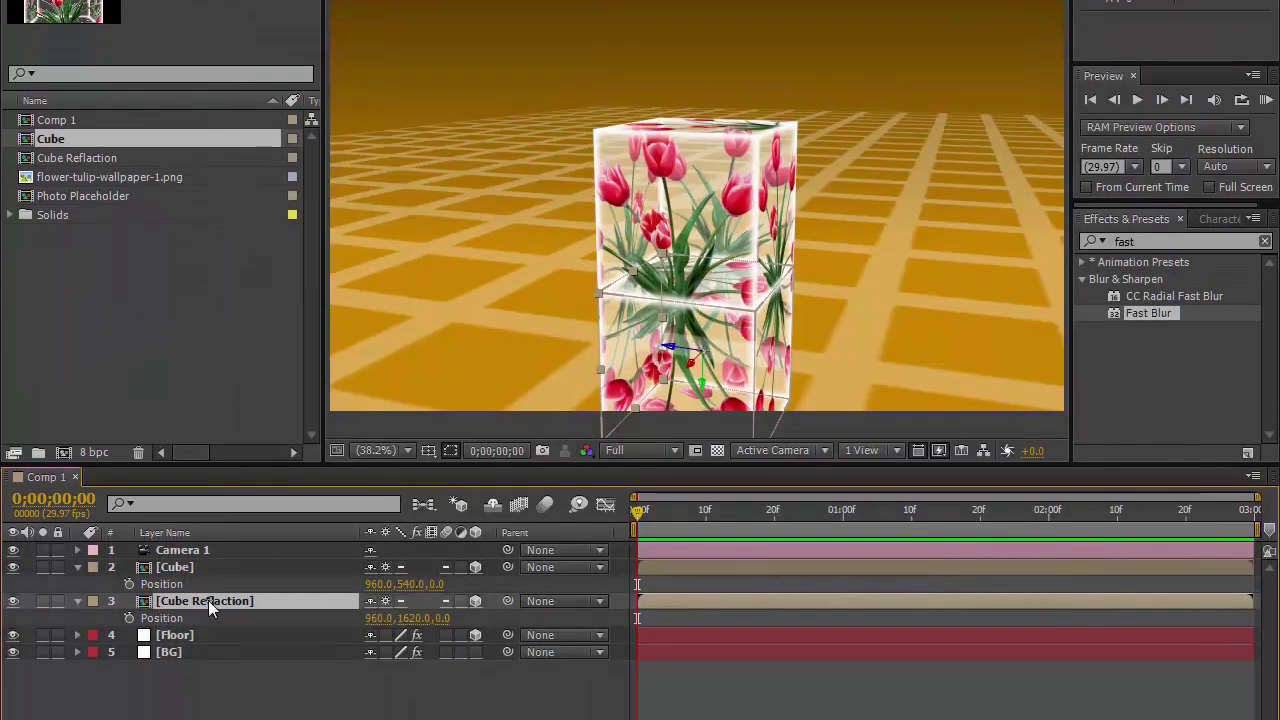
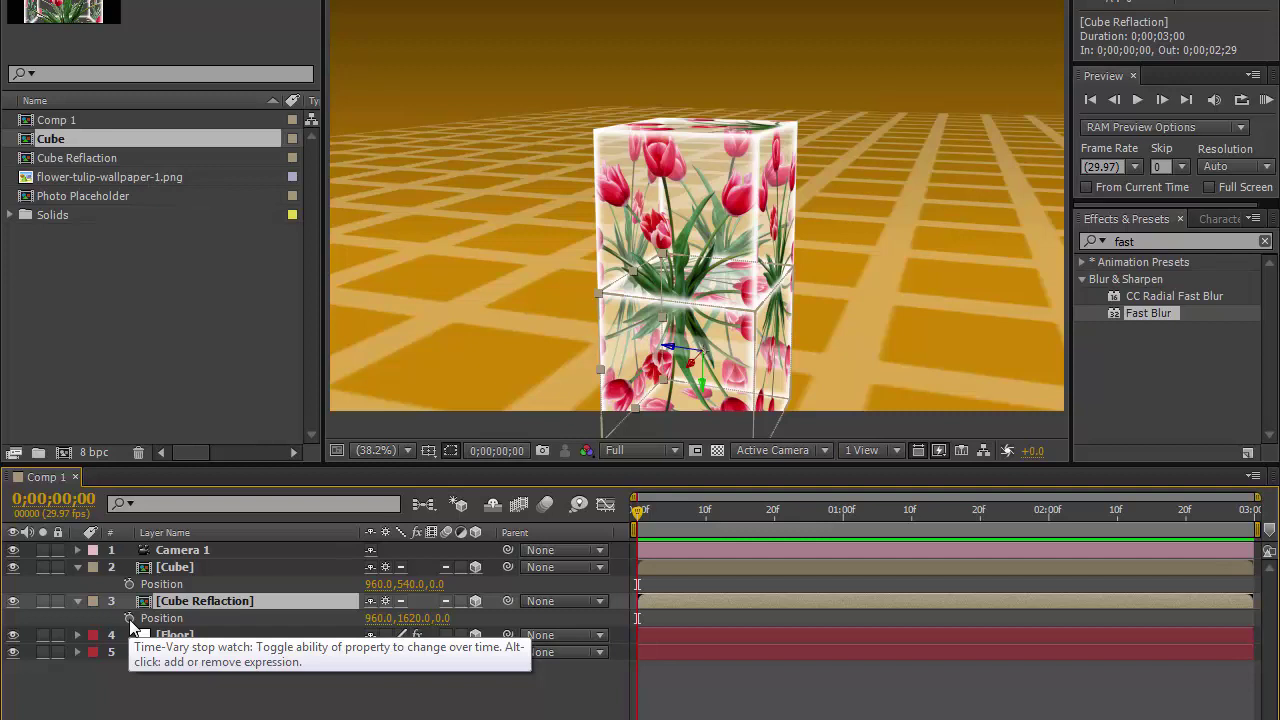
Replace Cube Reflection's default Position expression with the pasted mirrored-position expression and dismiss the missing 'Cube 2' warning
left_click(129, 618, "alt")
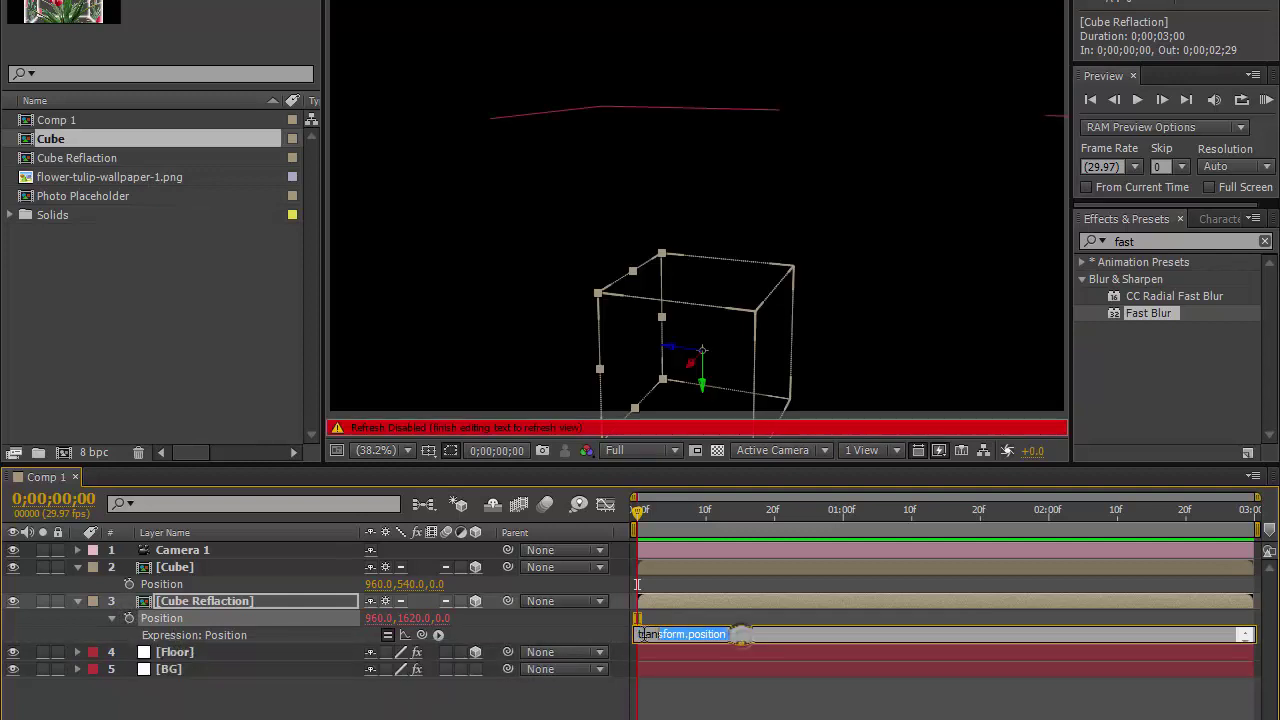
left_click_drag(742, 634, 635, 637)
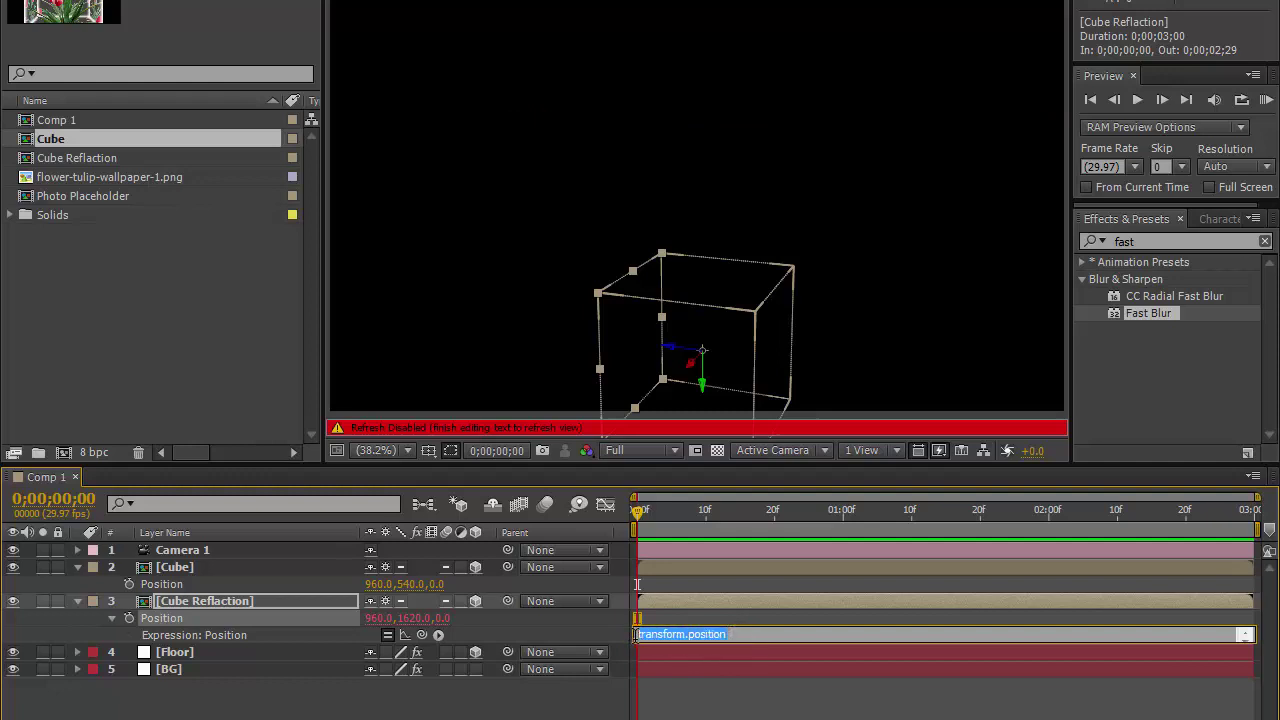
key("BackSpace")
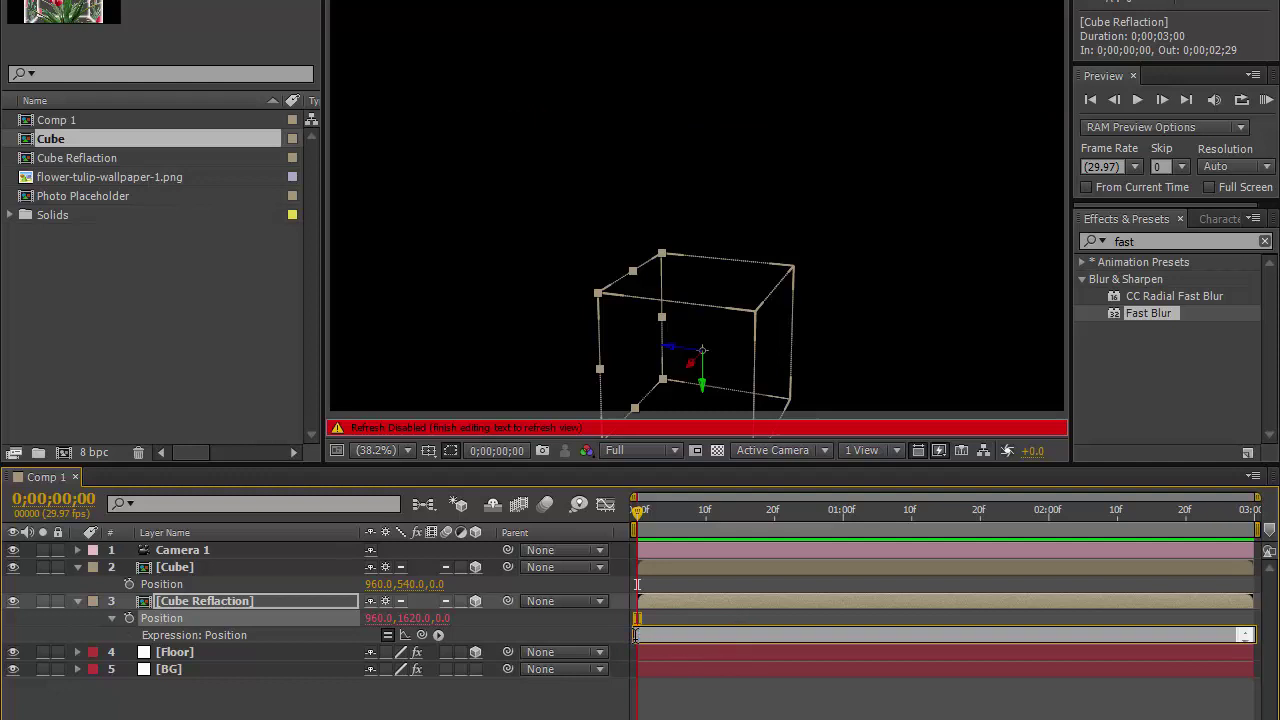
type("value+[p[0]-xRef,yRef-p[1],p[2]]")
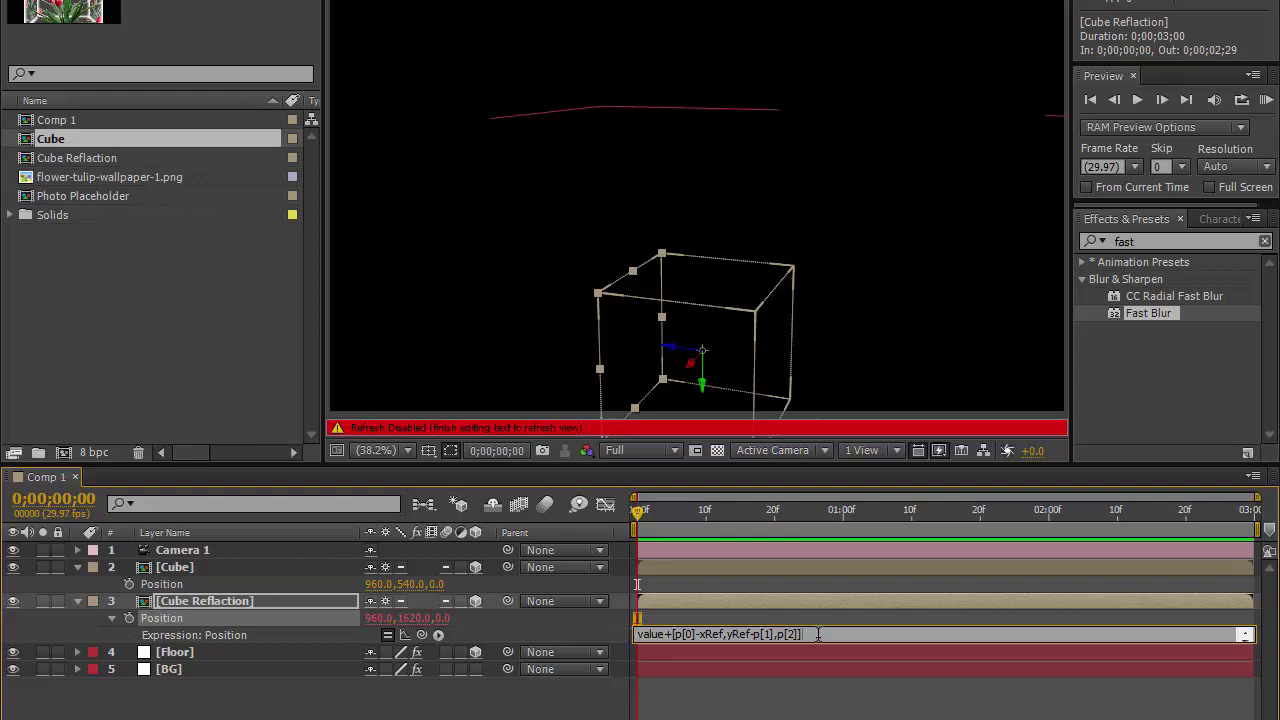
left_click(681, 511)
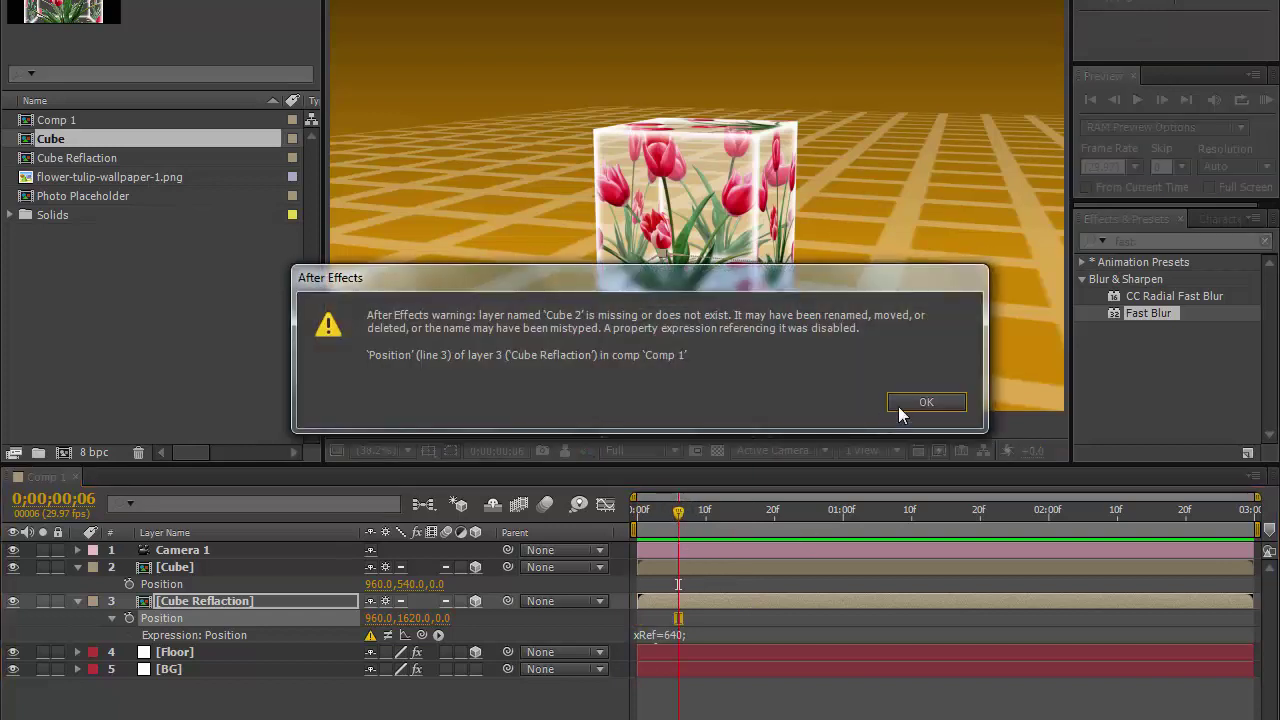
left_click(922, 401)
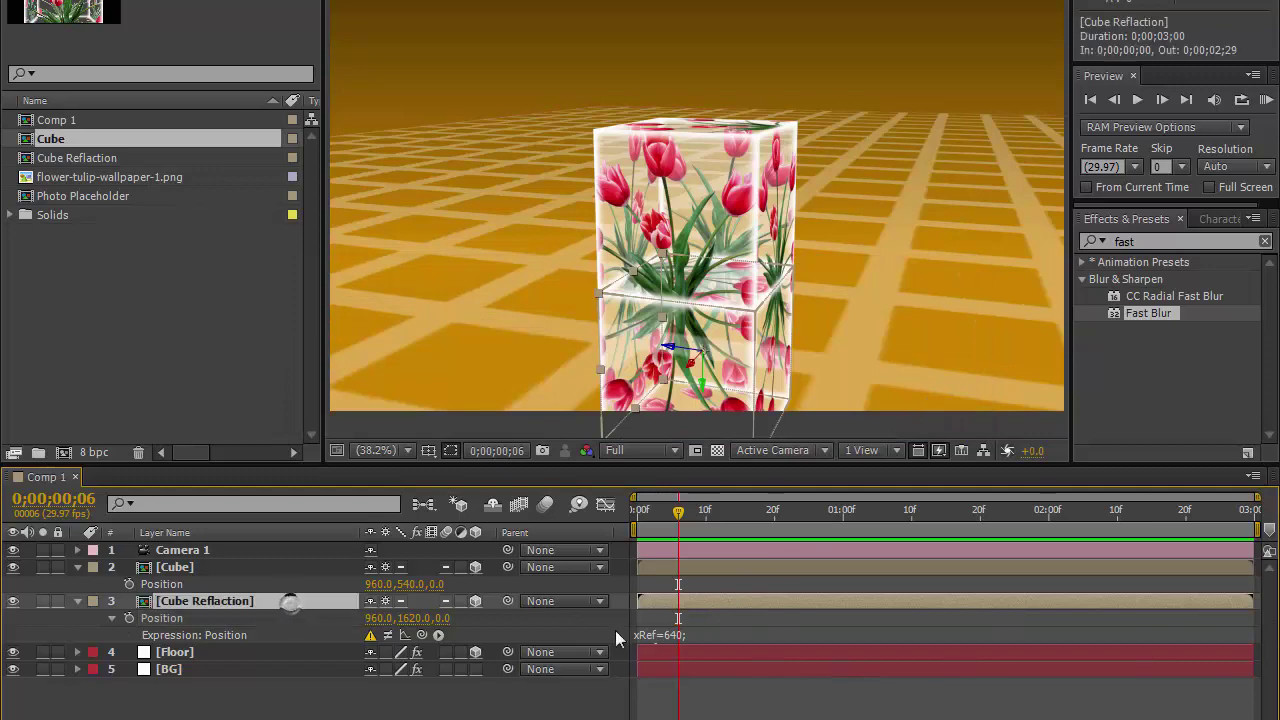
Change the Position expression's xRef from 640 to 960 and yRef from 360 to 540
left_click(655, 636)
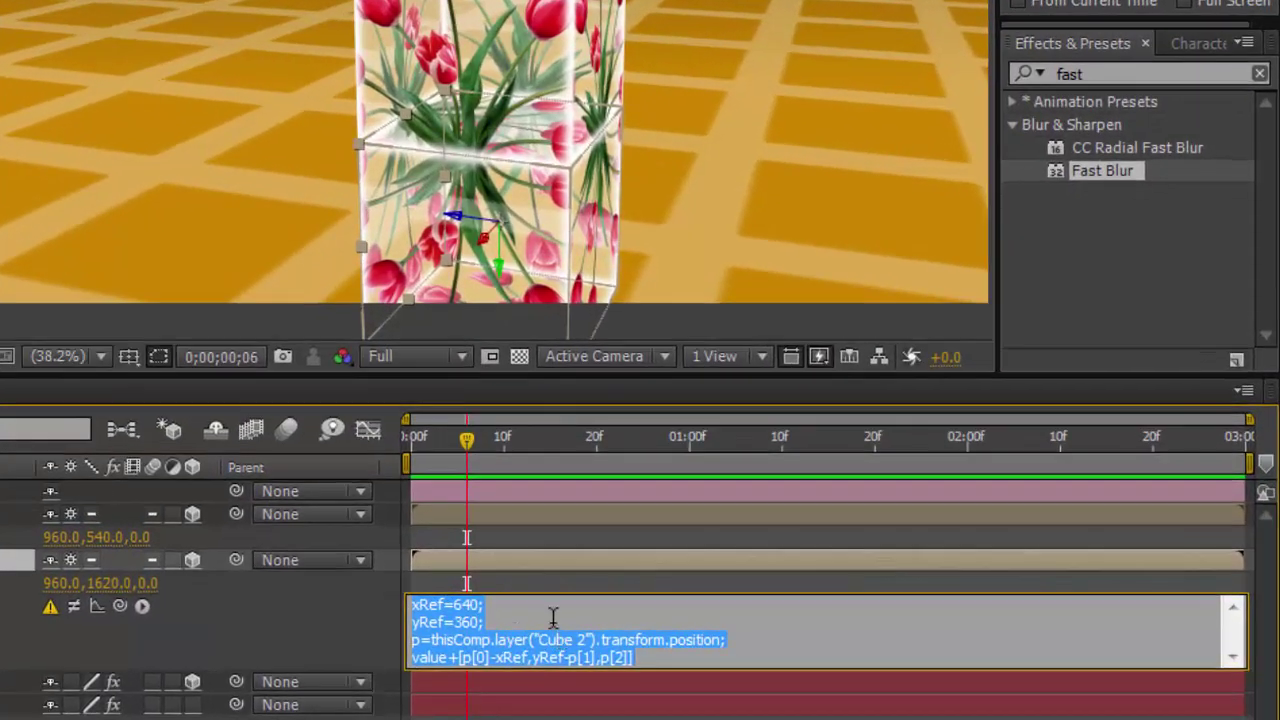
left_click(541, 626)
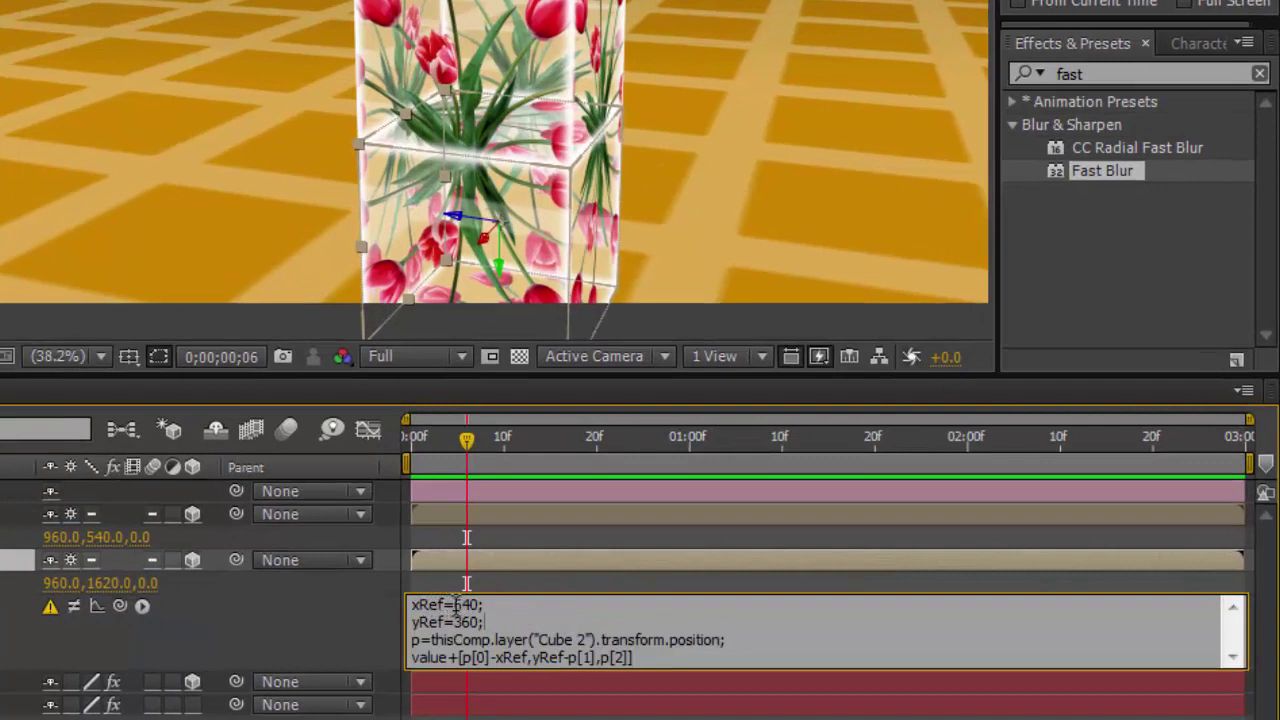
left_click_drag(440, 604, 484, 620)
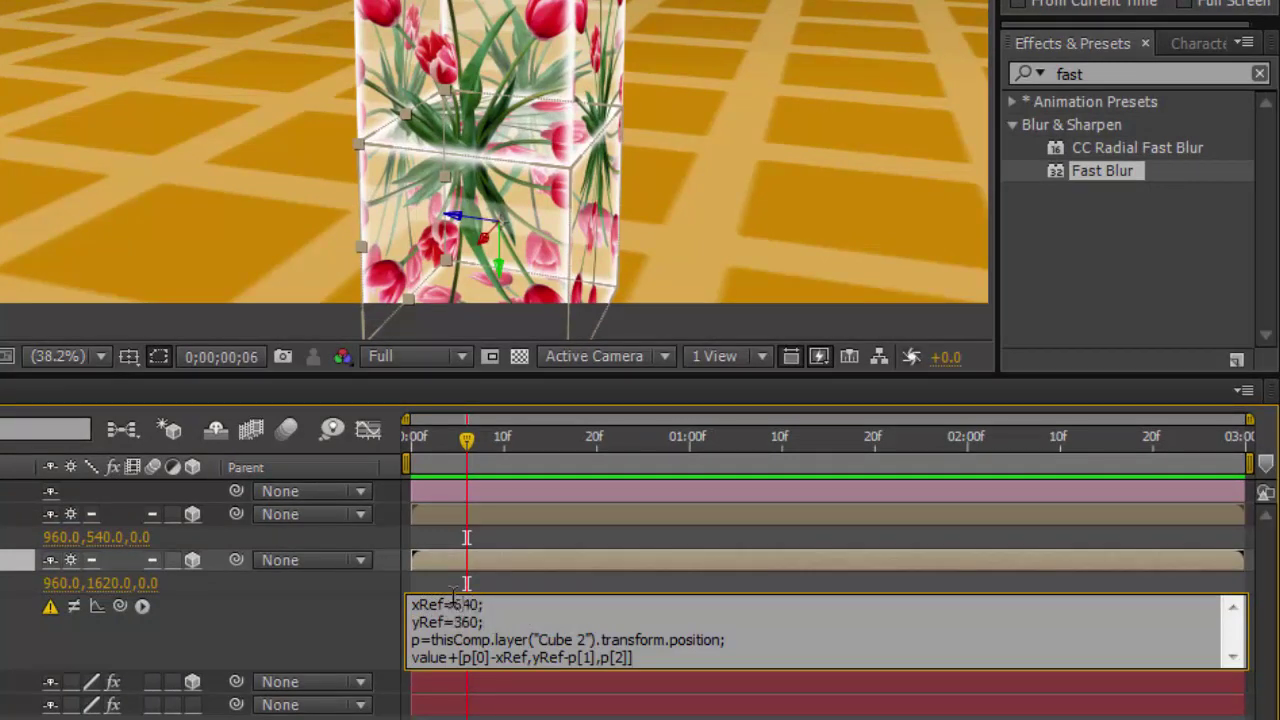
key("shift+Right")
key("shift+Right")
key("shift+Right")
key("BackSpace")
type("960")
key("BackSpace")
key("BackSpace")
key("BackSpace")
type("540")
Replace the 'Cube 2' reference by linking p to the Cube layer's Position
left_click(737, 638)
key("shift+Left")
key("shift+Left")
key("shift+Left")
key("shift+Left")
key("shift+Left")
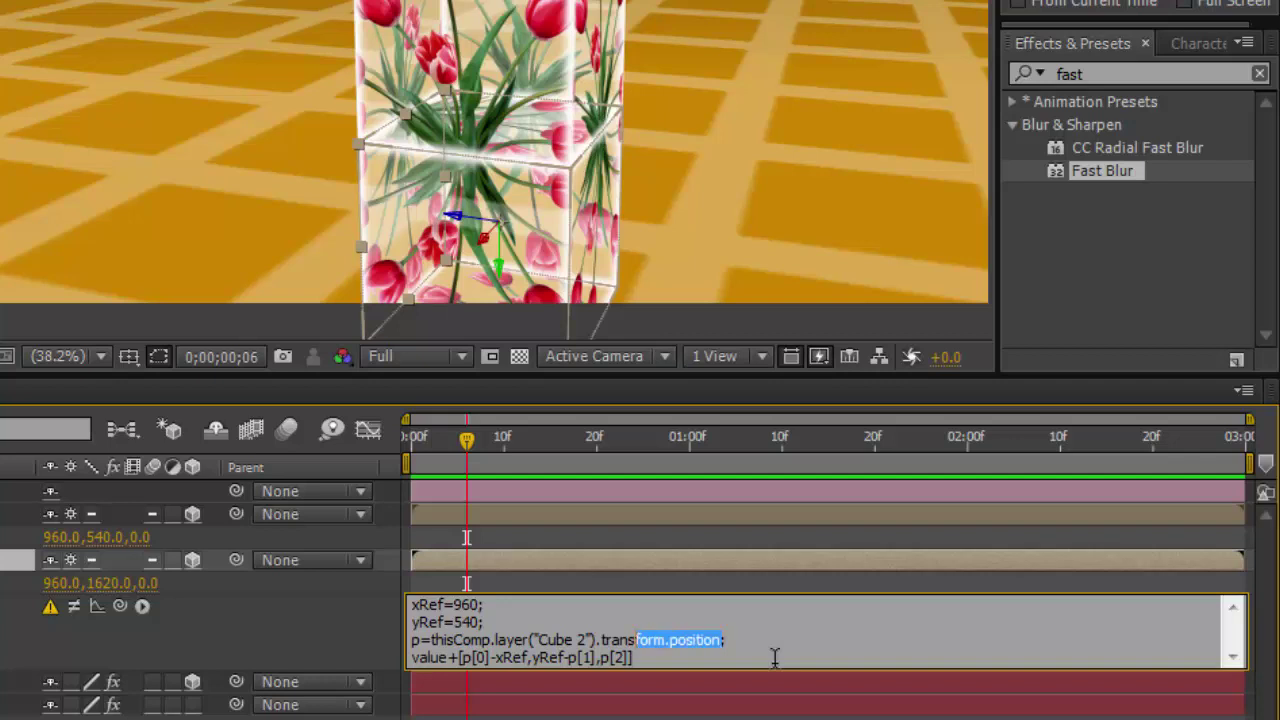
key("shift+Left")
key("shift+Left")
key("shift+Left")
key("shift+Left")
key("shift+Left")
key("shift+Left")
key("shift+Left")
key("shift+Left")
key("shift+Left")
key("shift+Left")
key("shift+Left")
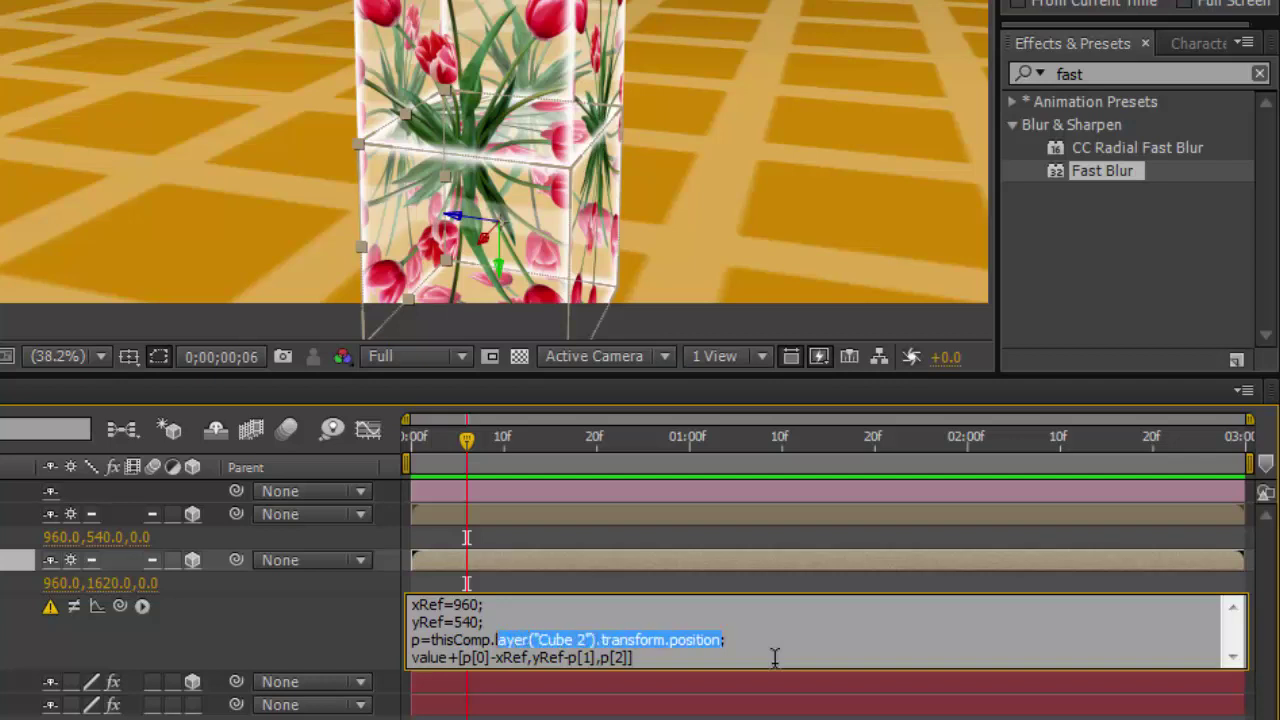
key("shift+Left")
key("shift+Left")
key("shift+Left")
key("shift+Left")
key("shift+Left")
key("shift+Left")
key("shift+Left")
key("shift+Left")
key("shift+Left")
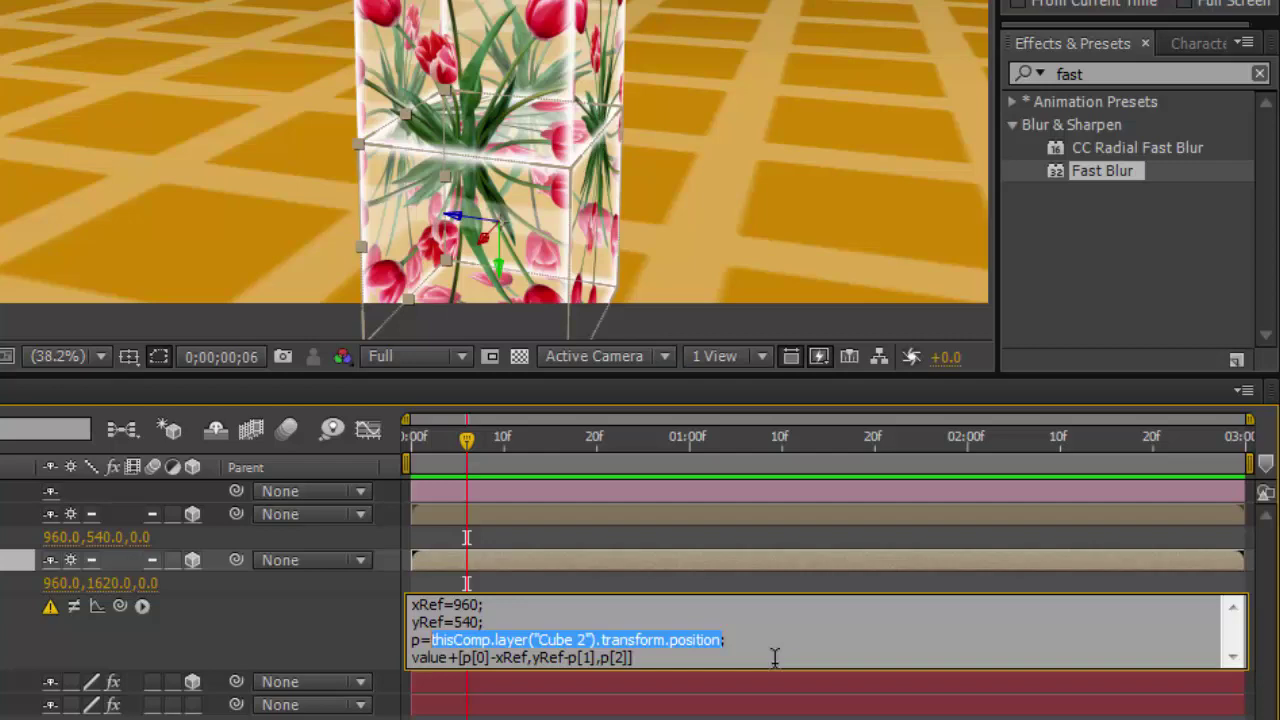
key("Delete")
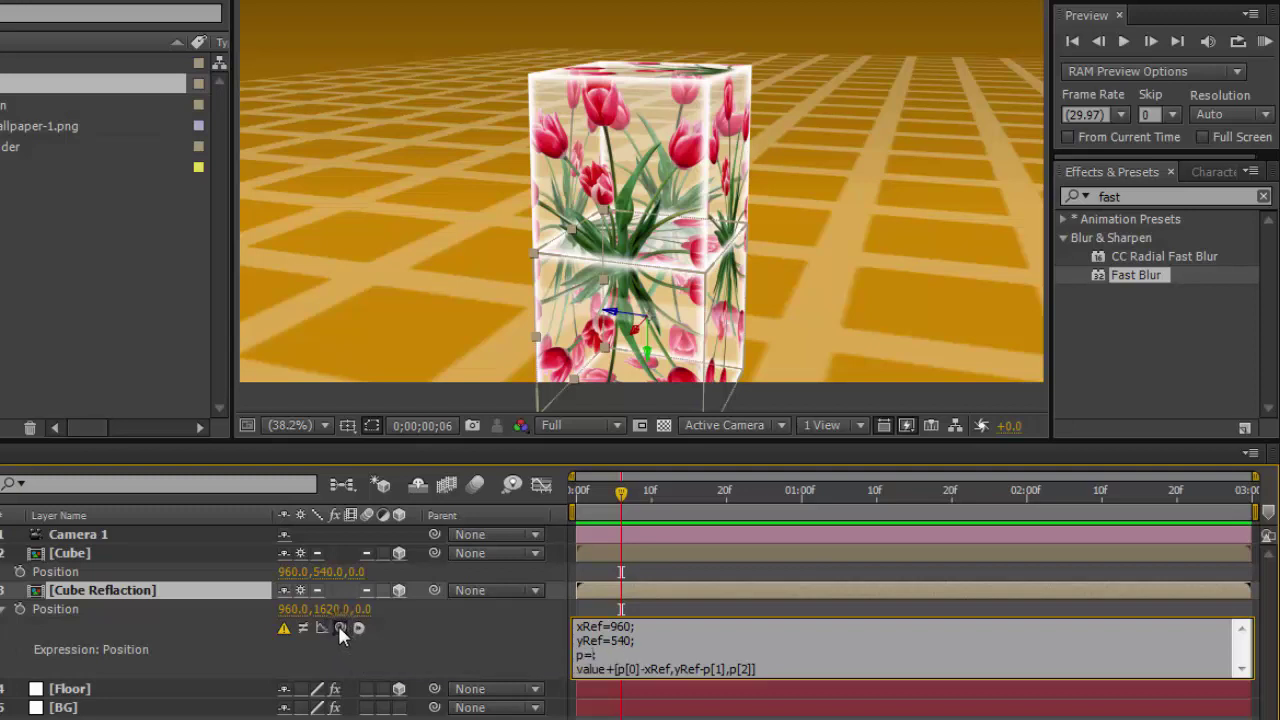
left_click_drag(340, 627, 136, 571)
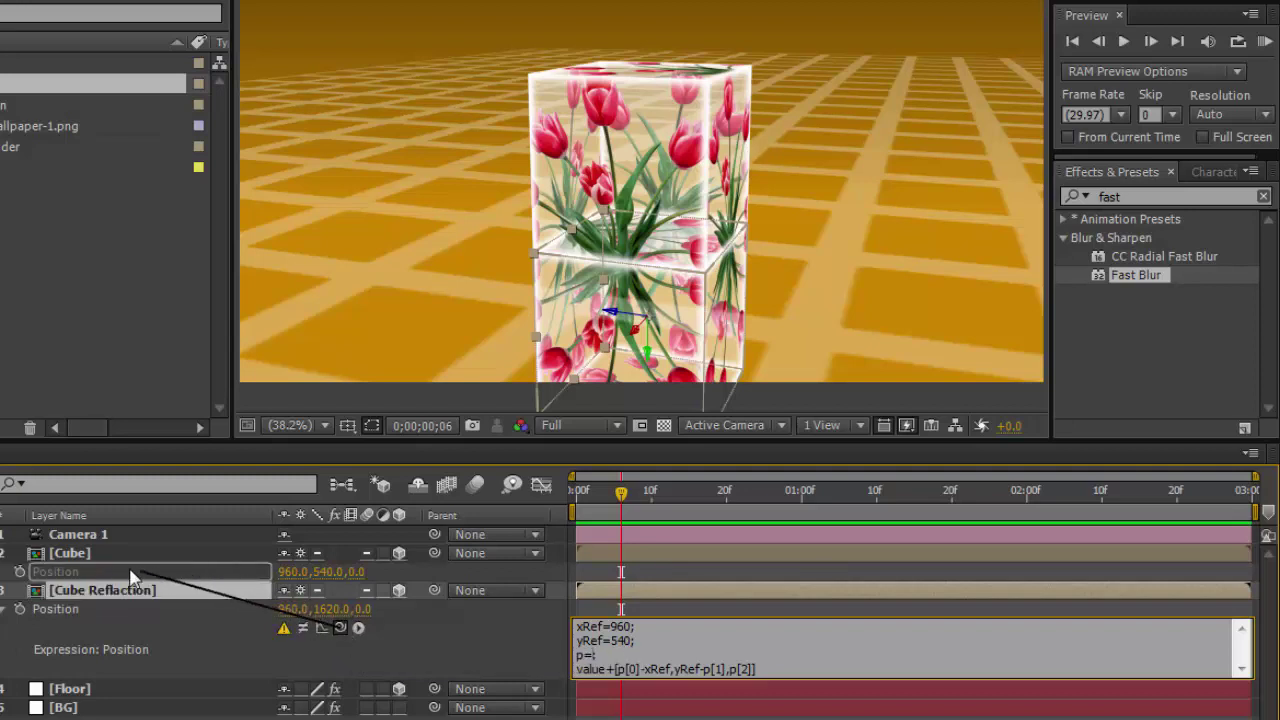
left_click_drag(136, 571, 136, 571)
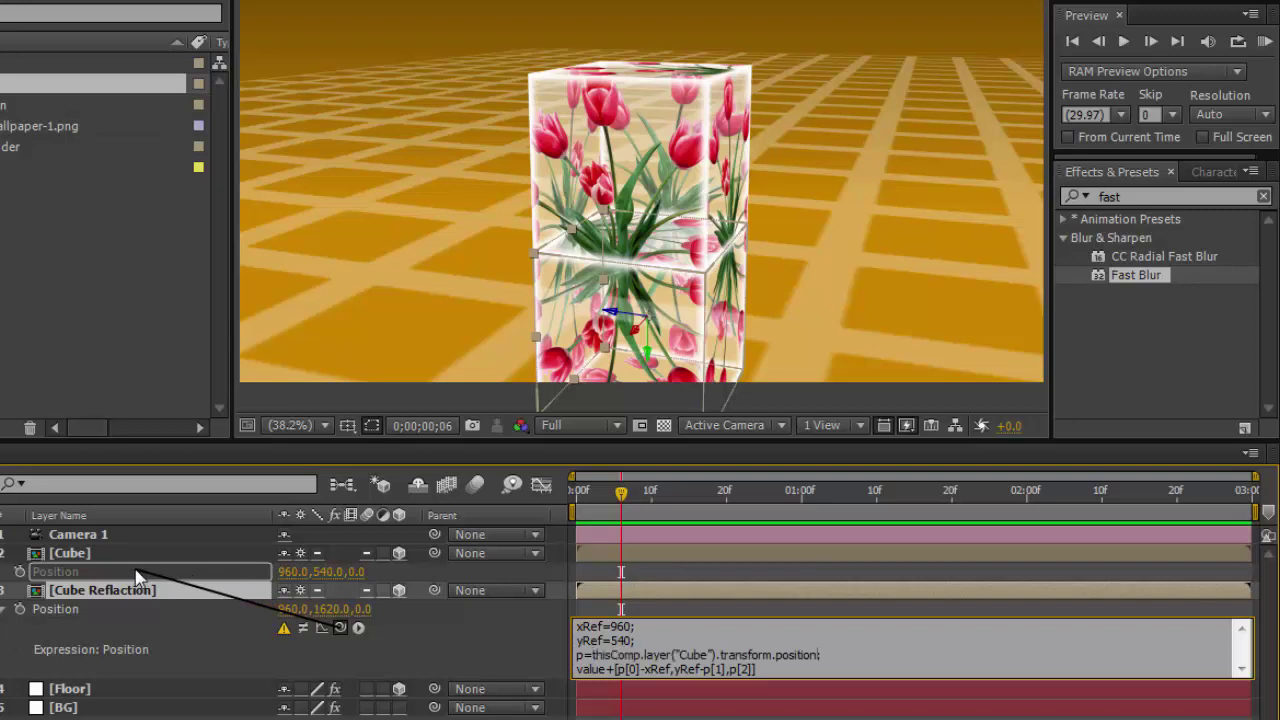
left_click(651, 494)
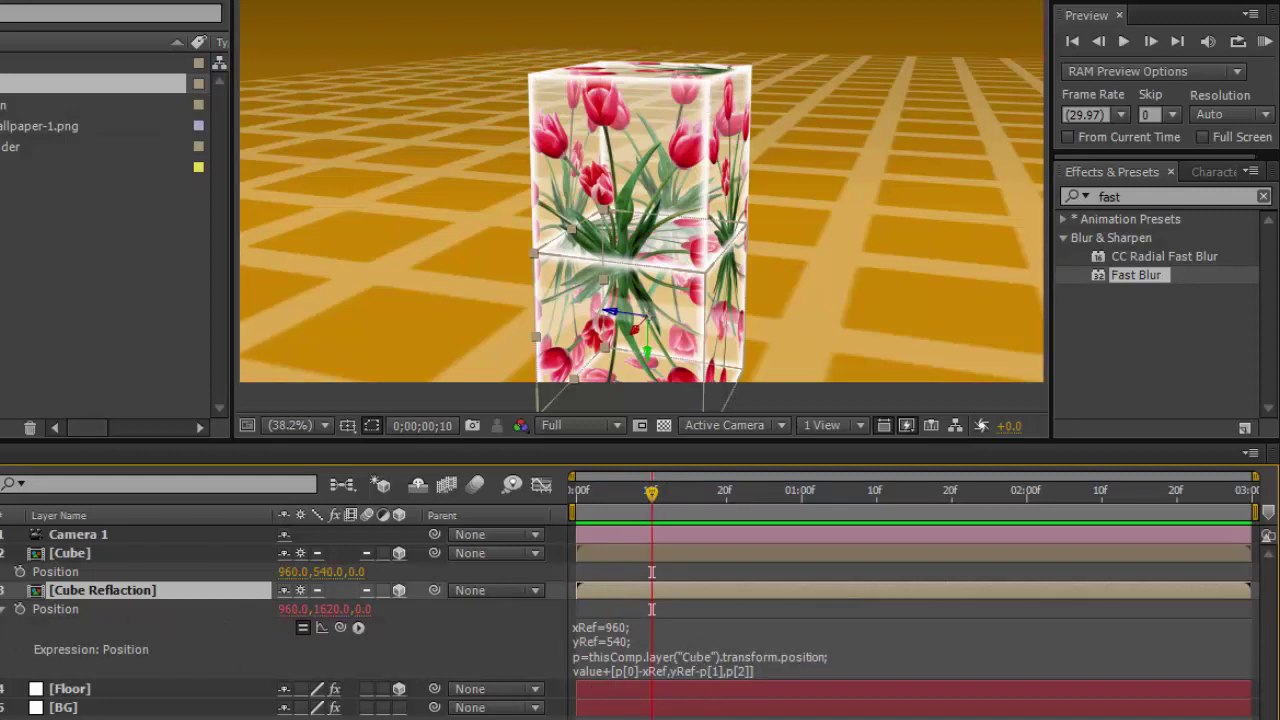
Reveal the orientation and rotation properties of both the Cube and Cube Reflection layers
left_click(84, 553)
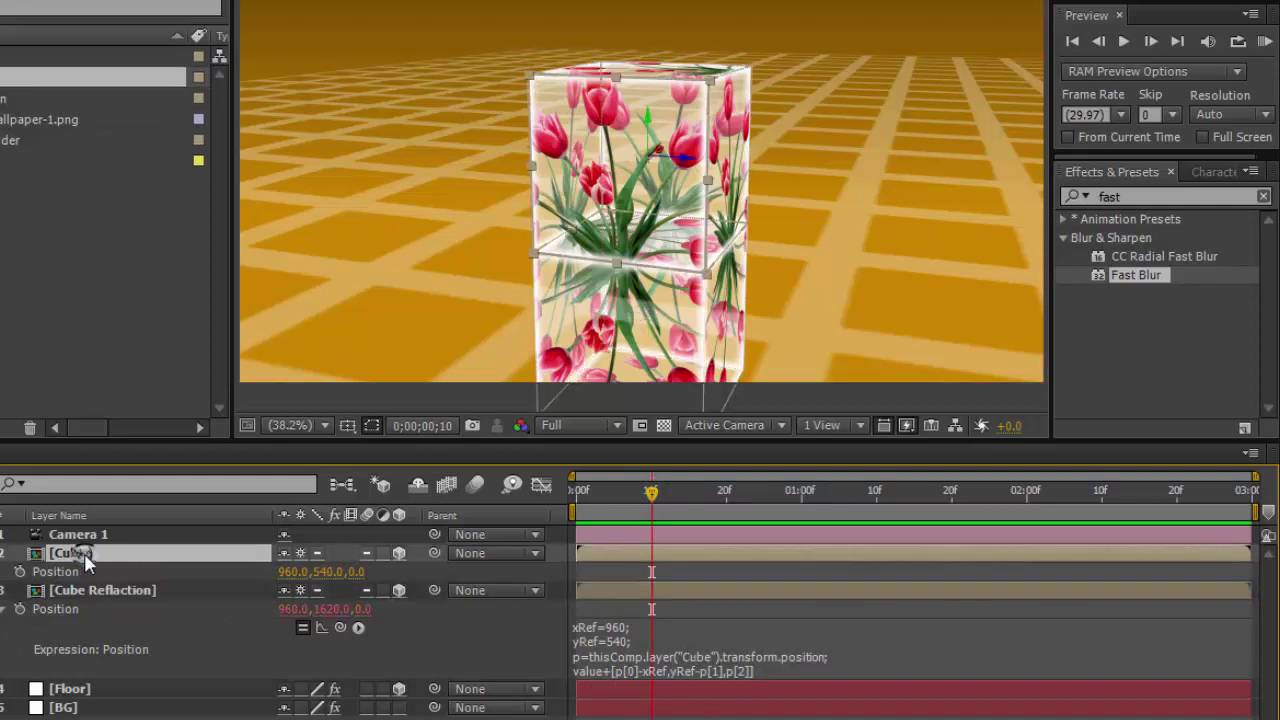
key("r")
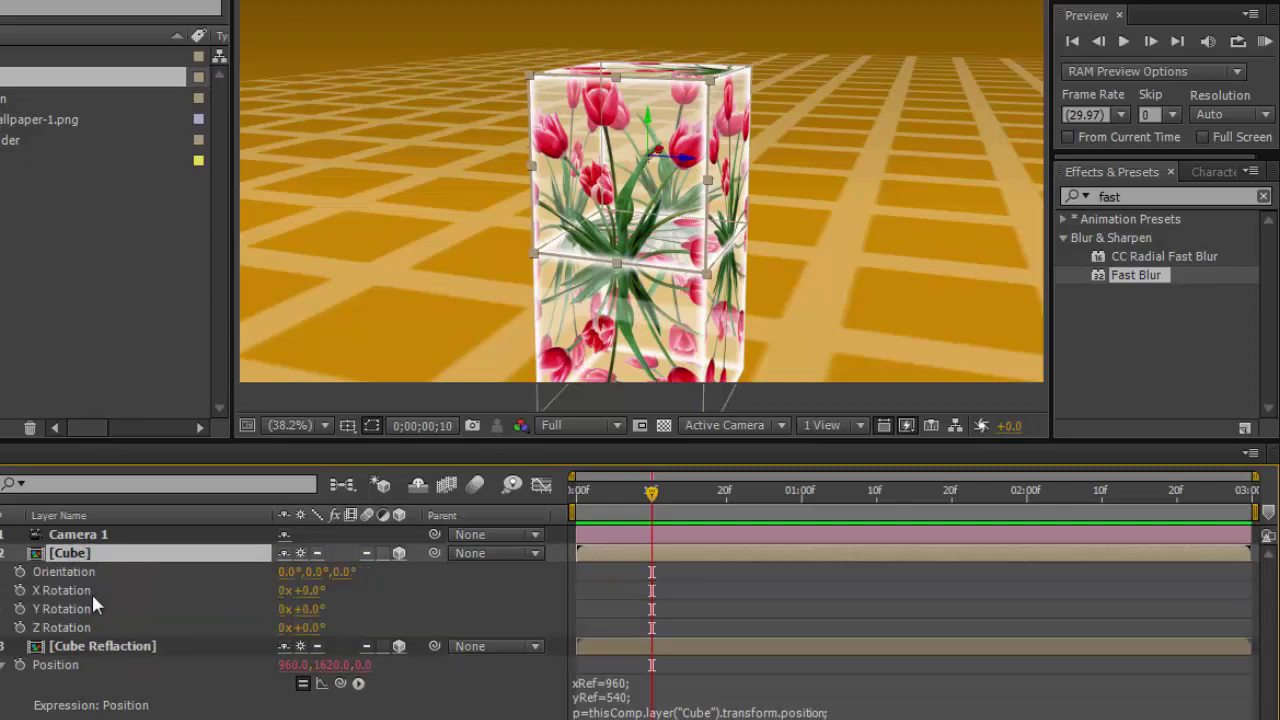
left_click(95, 650)
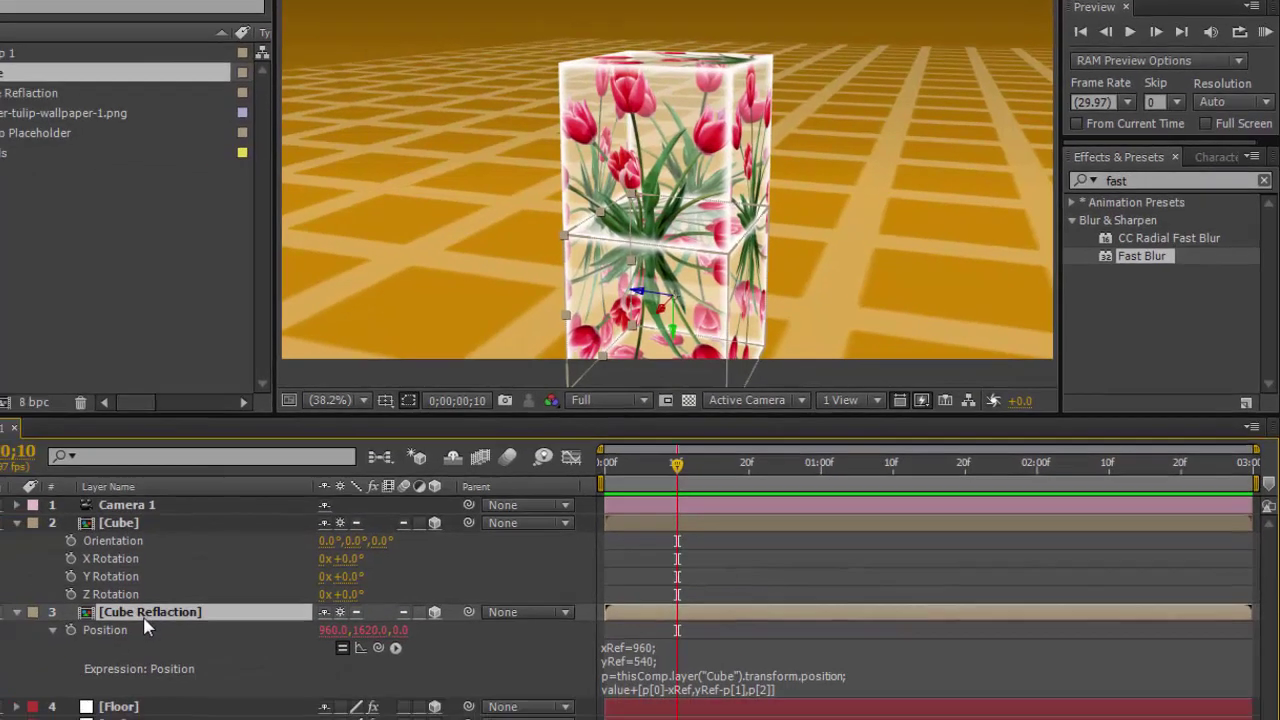
key("r")
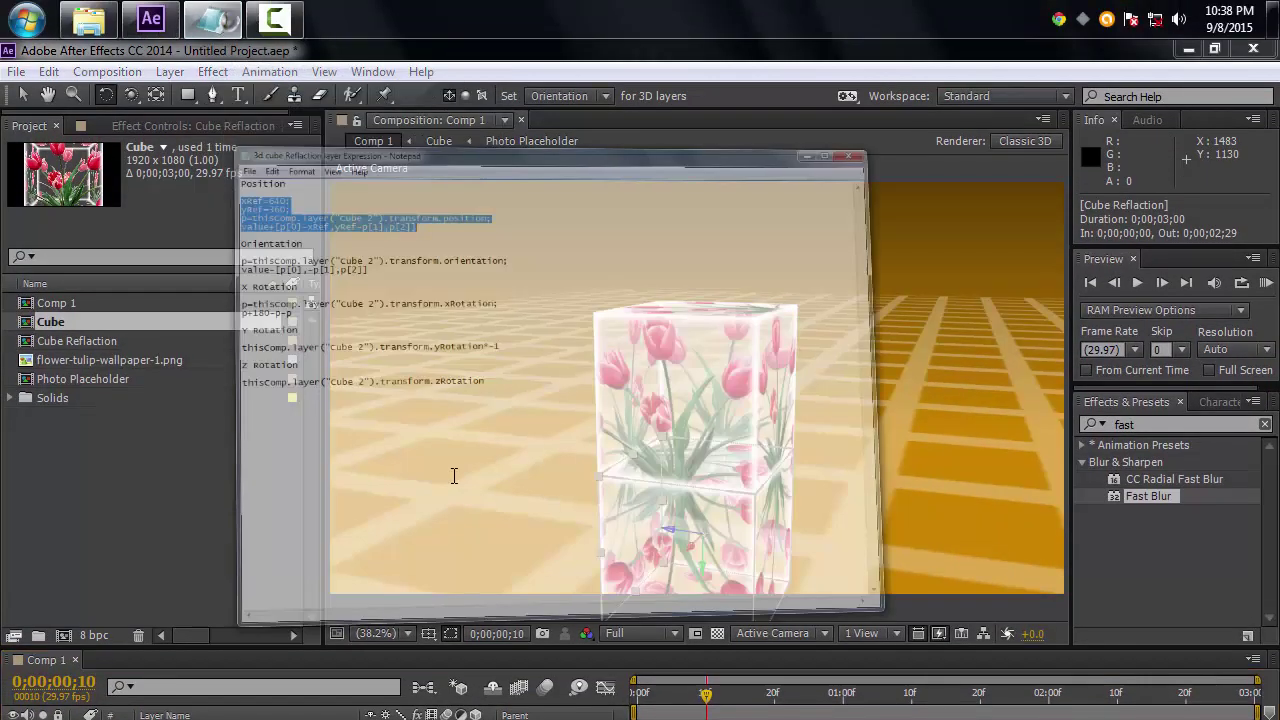
Copy the Orientation expression lines from the Notepad notes
left_click_drag(446, 397, 262, 383)
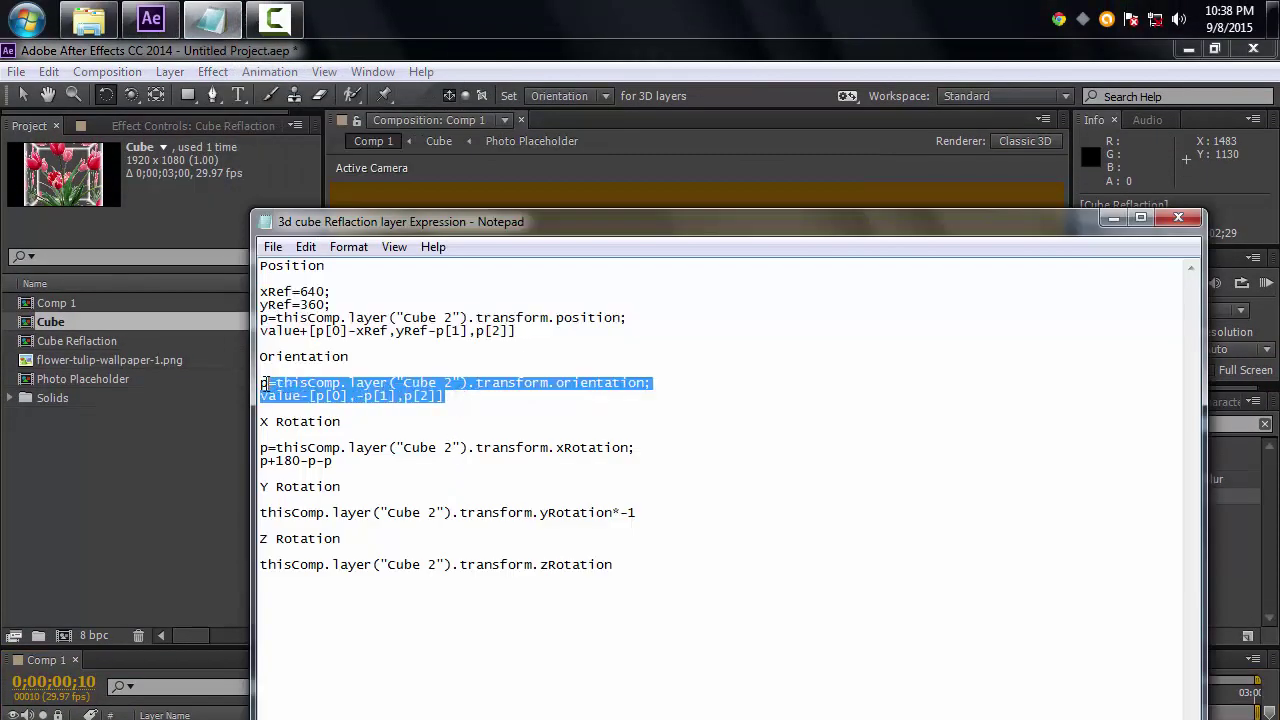
right_click(267, 384)
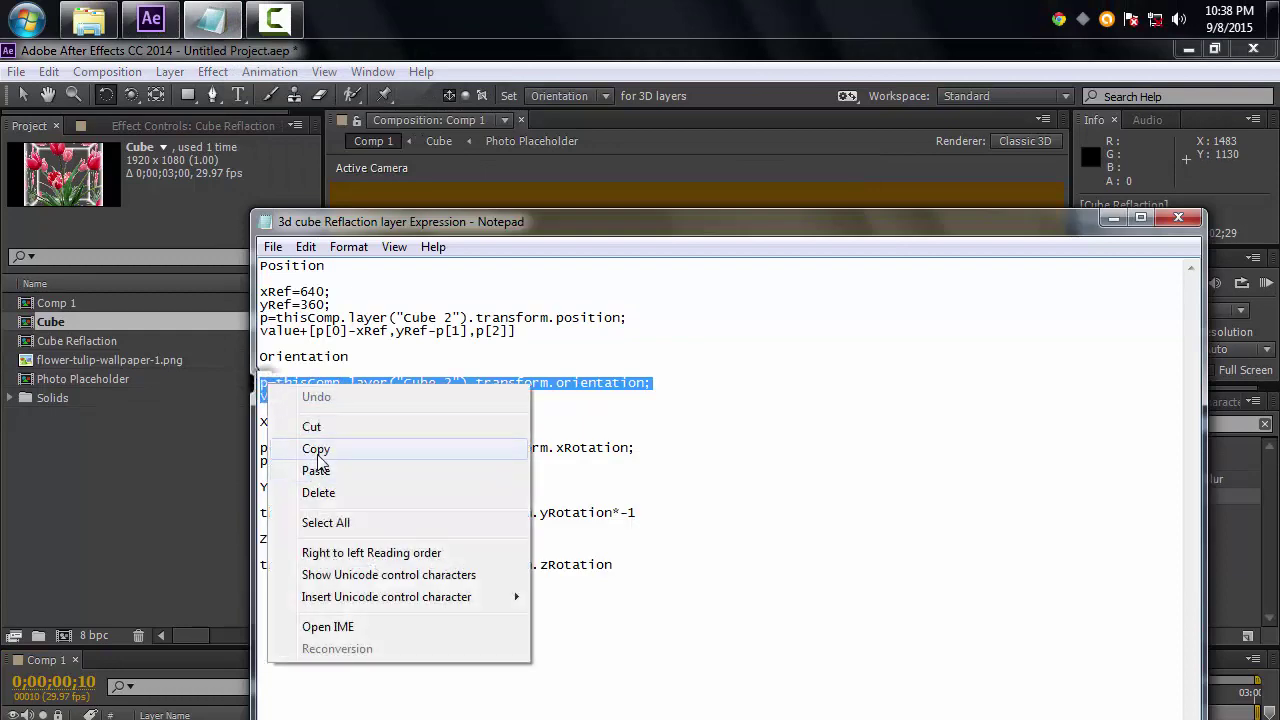
left_click(317, 455)
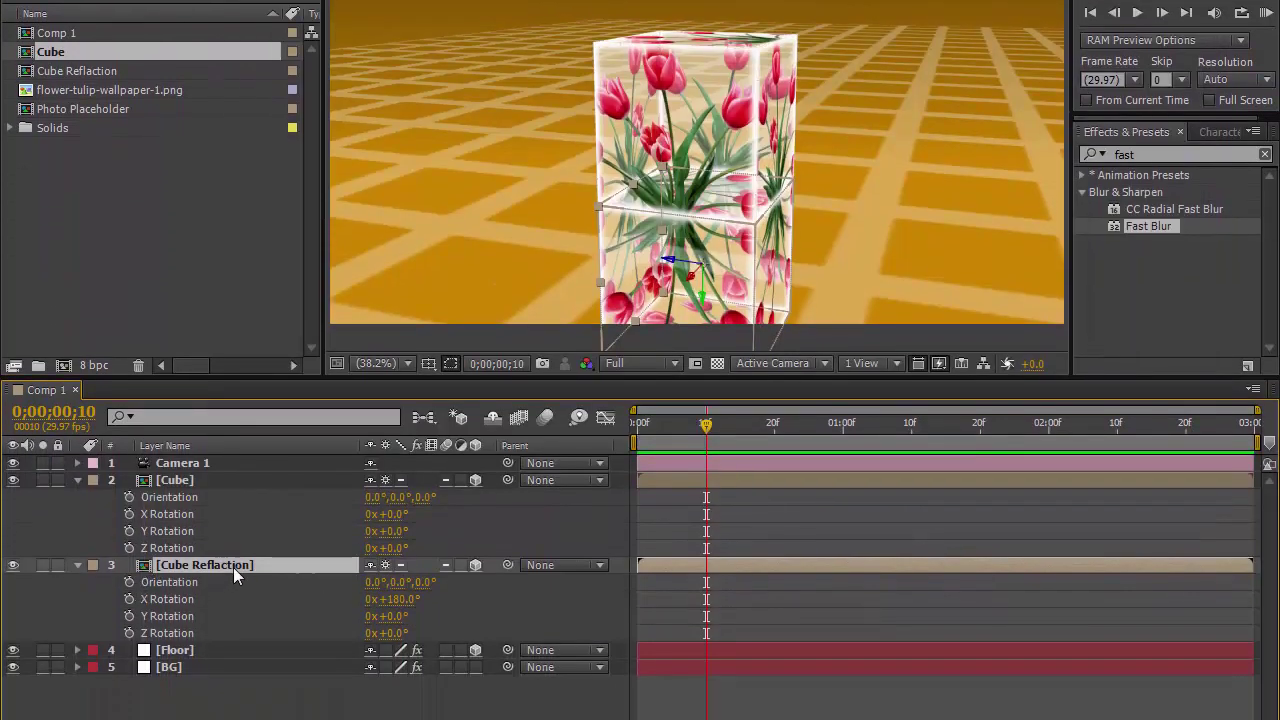
Paste the Orientation expression onto Cube Reflection's Orientation and dismiss the missing 'Cube 2' warning
left_click(129, 580, "alt")
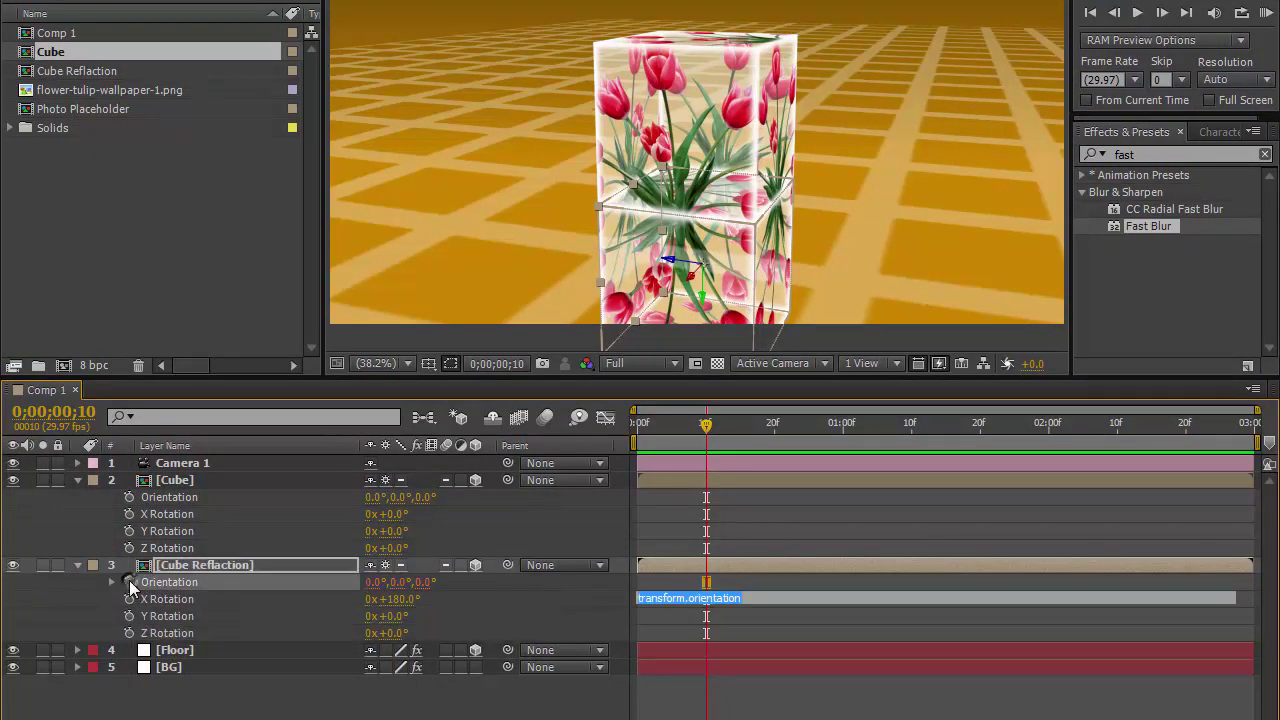
key("ctrl+v")
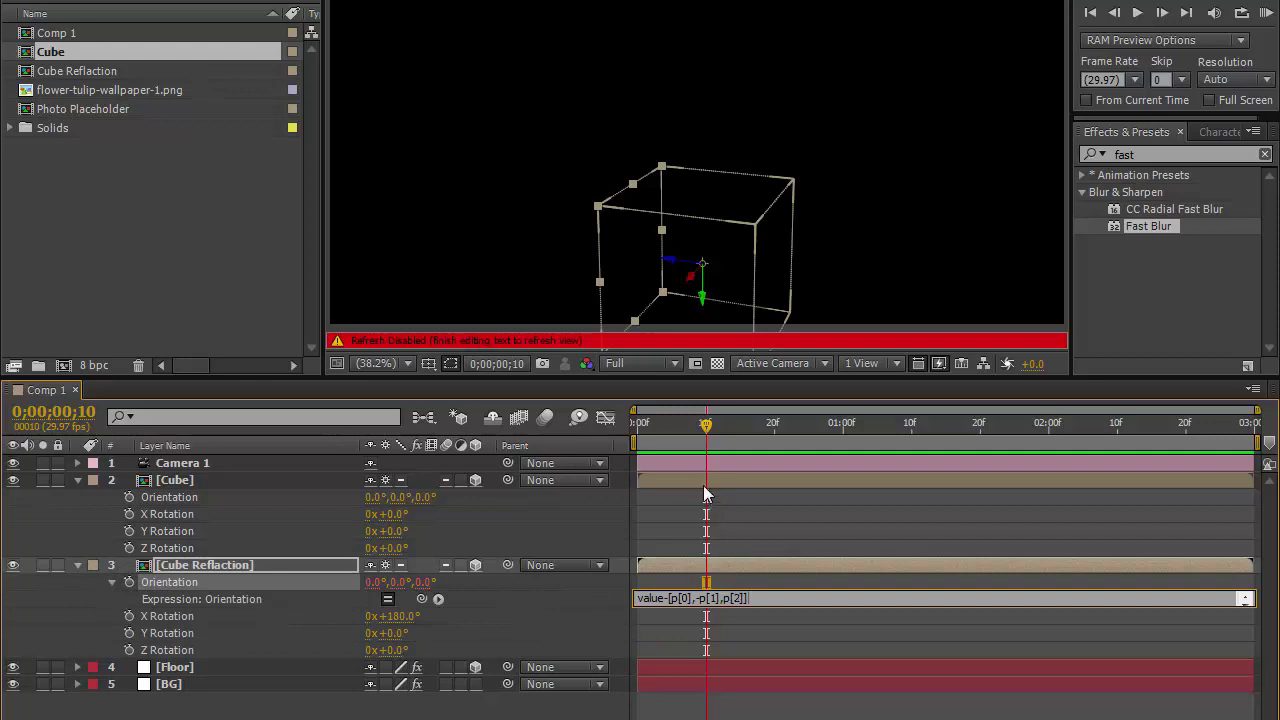
left_click(685, 429)
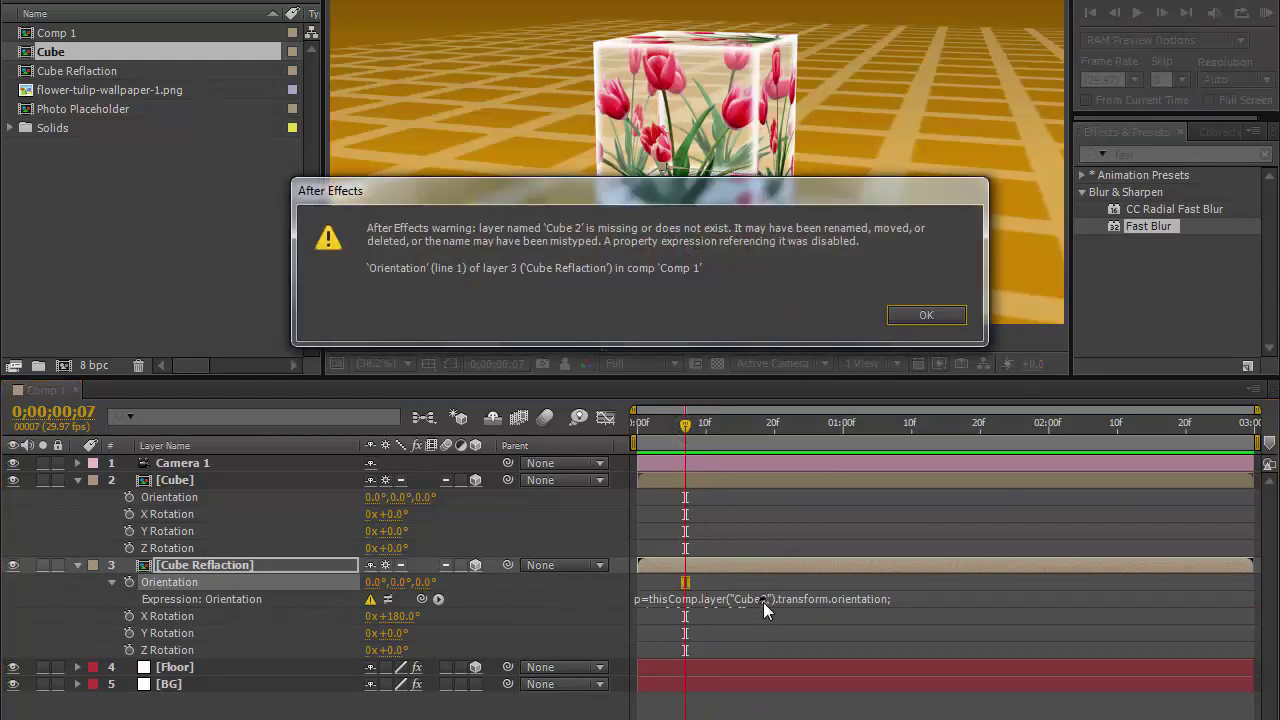
left_click(932, 318)
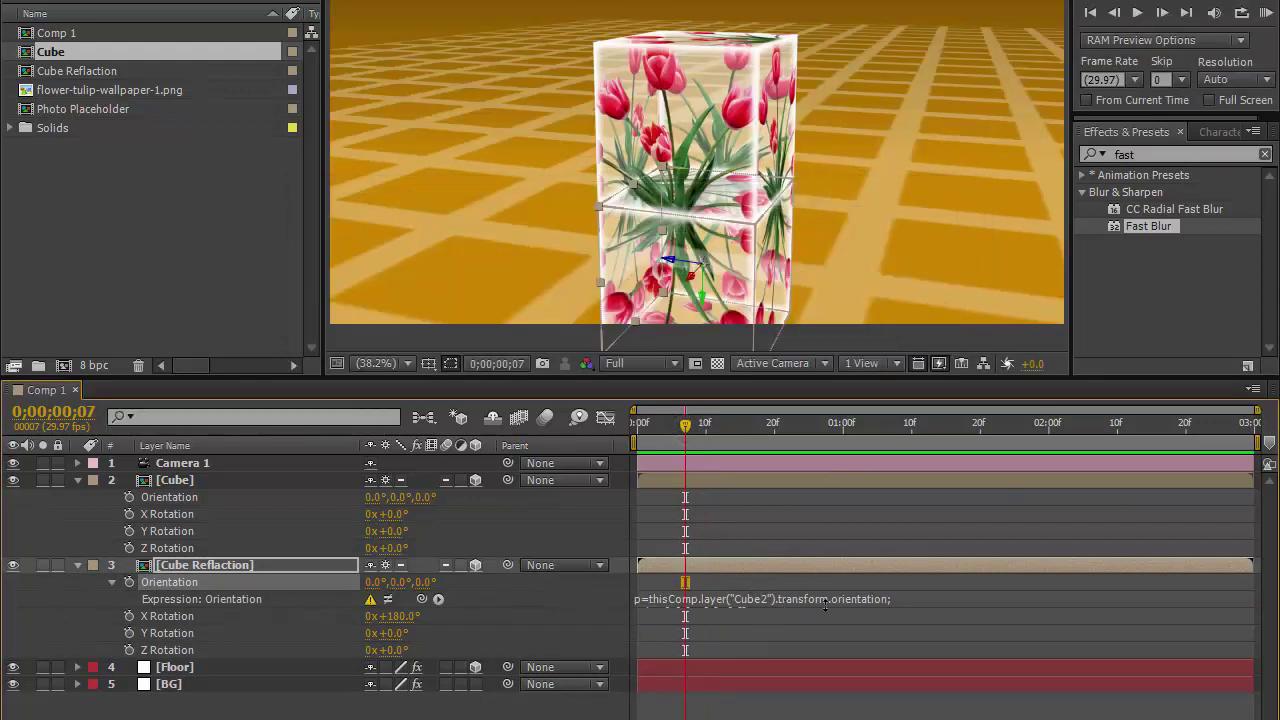
Replace the 'Cube 2' reference with a link to the Cube layer's Orientation
left_click(820, 600)
left_click(900, 599)
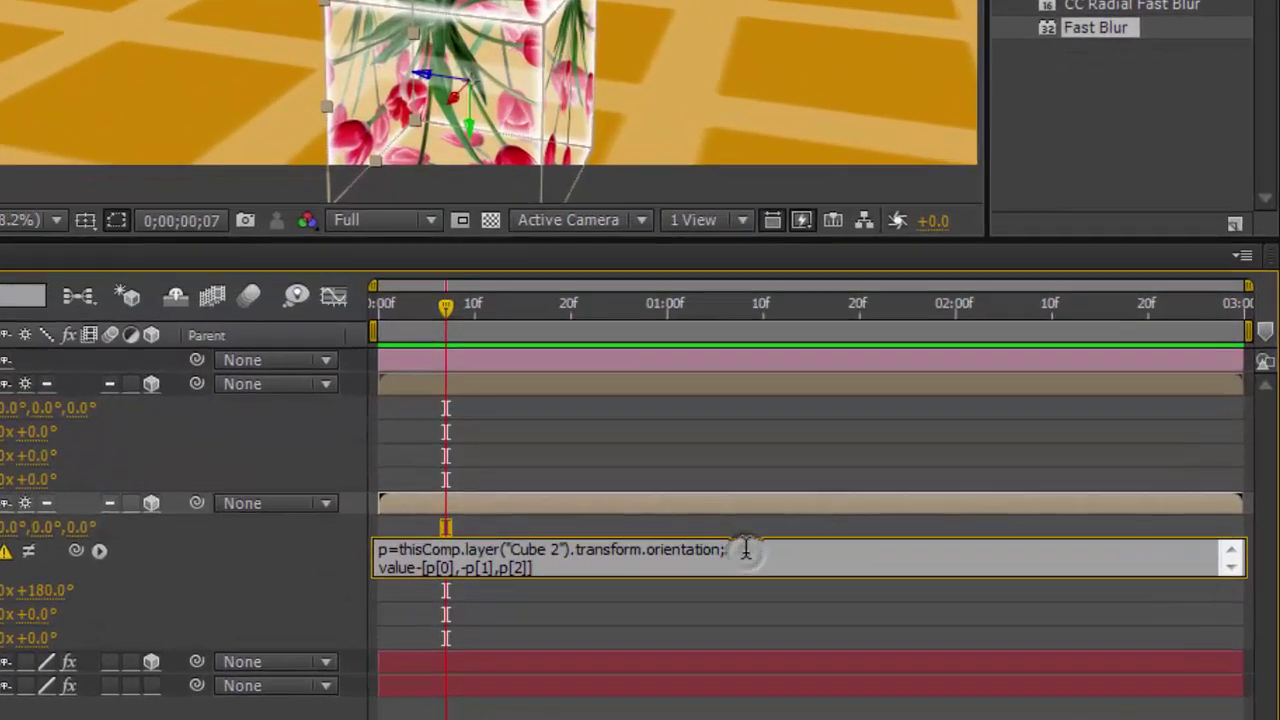
key("Left")
key("shift+Left")
key("shift+Left")
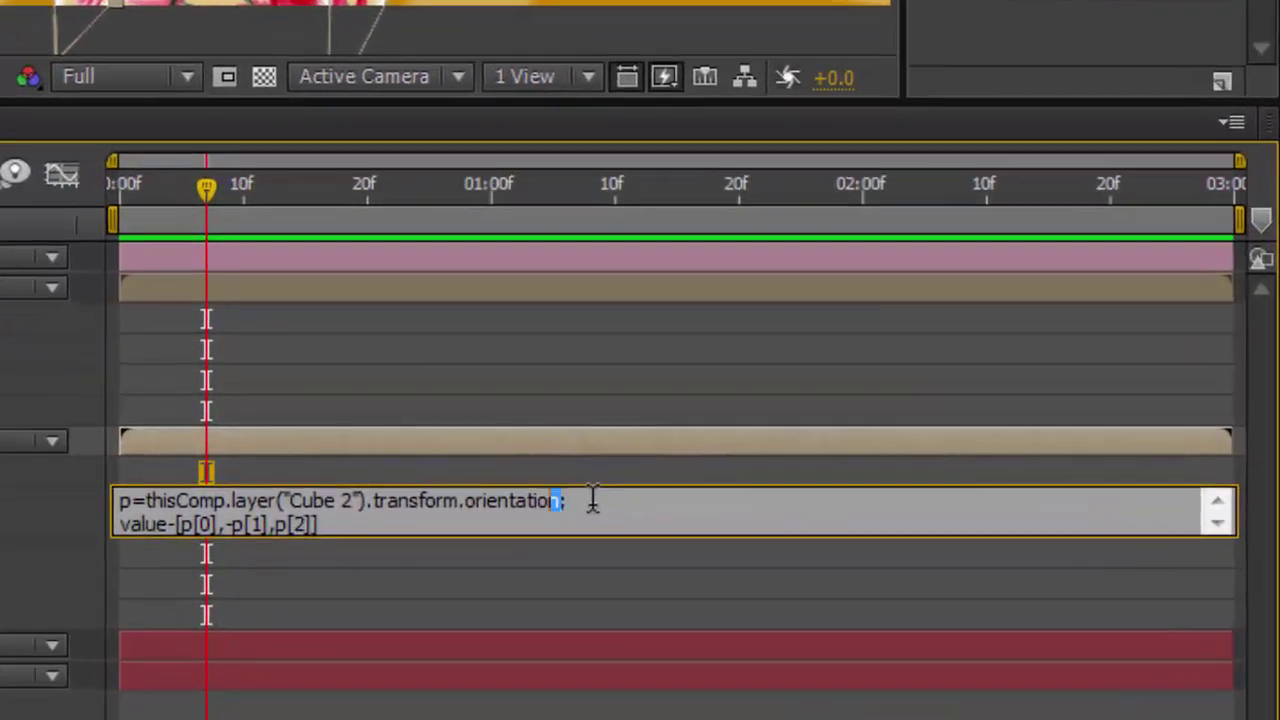
key("shift+Left")
key("shift+Left")
key("shift+Left")
key("shift+Left")
key("shift+Left")
key("shift+Left")
key("shift+Left")
key("shift+Left")
key("shift+Left")
key("shift+Left")
key("shift+Left")
key("shift+Left")
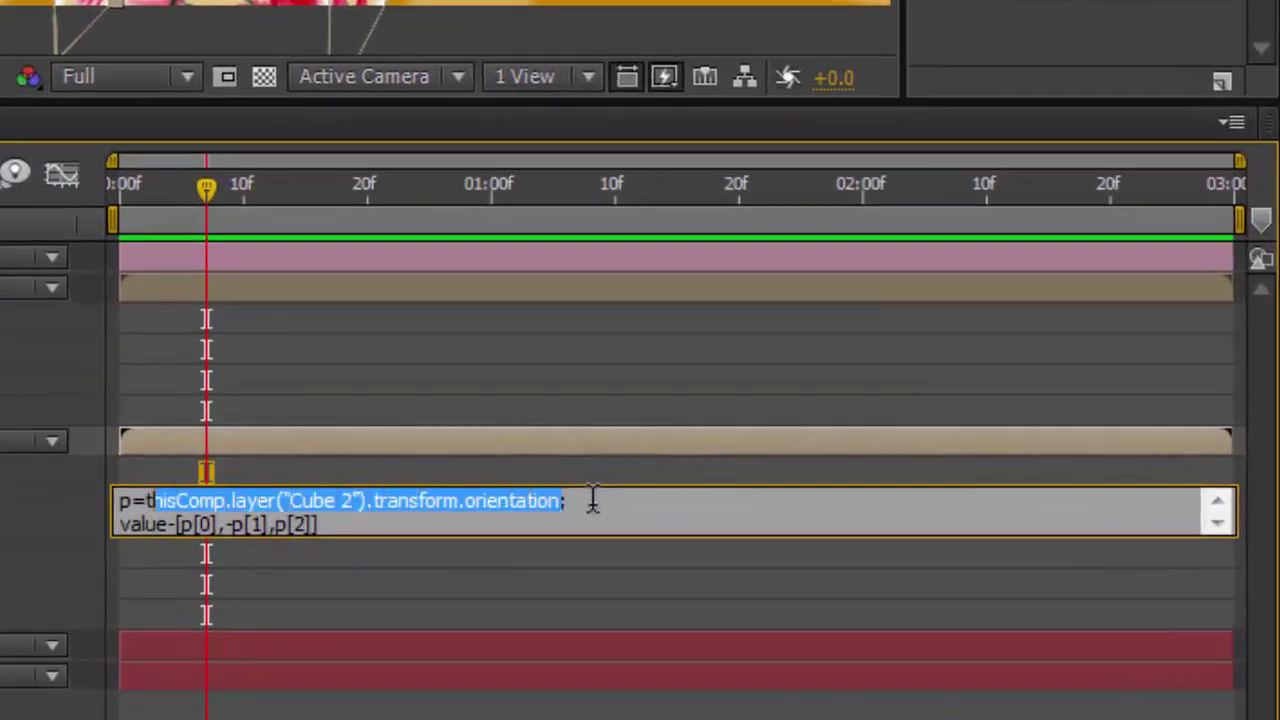
key("shift+Left")
key("BackSpace")
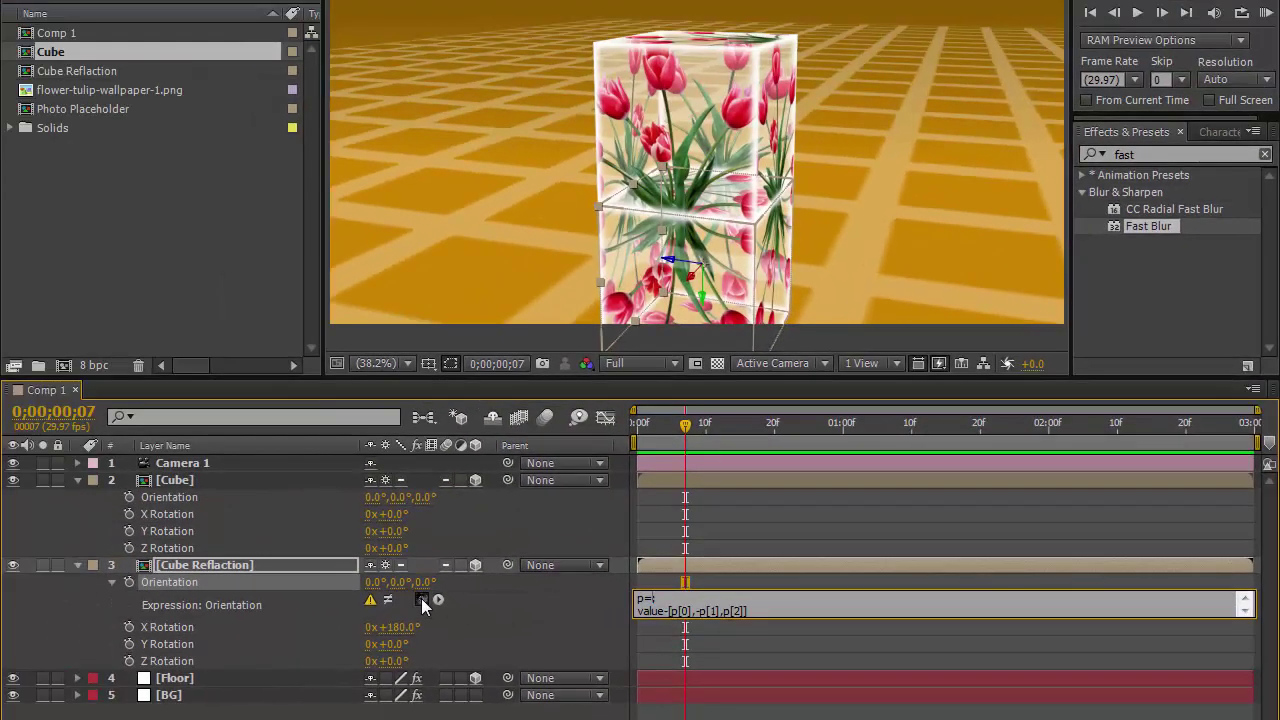
left_click_drag(421, 598, 209, 531)
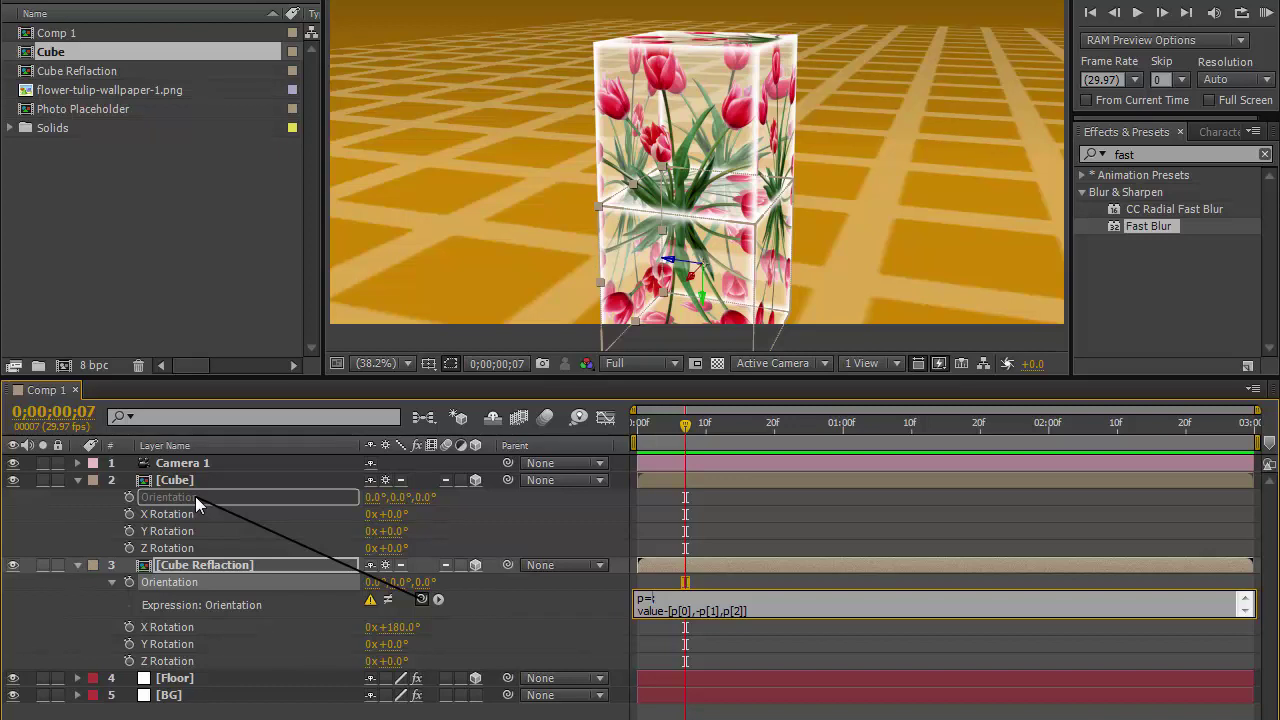
left_click_drag(195, 496, 200, 496)
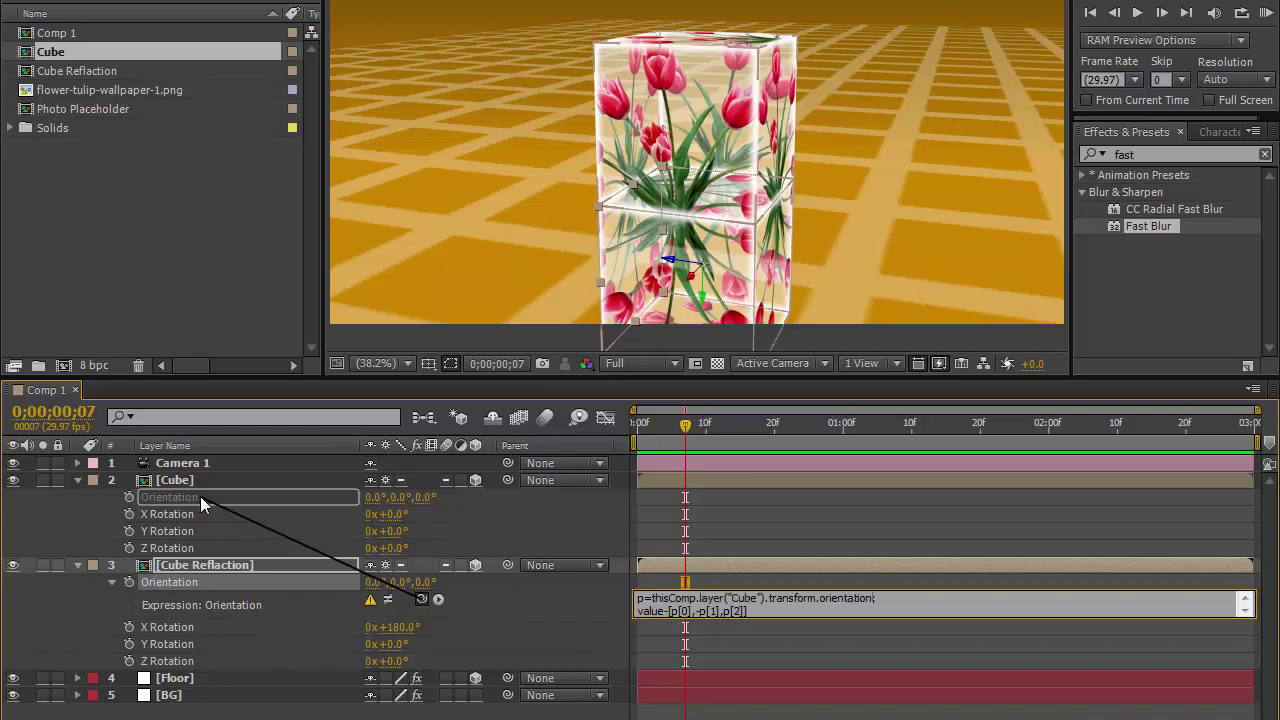
left_click(715, 431)
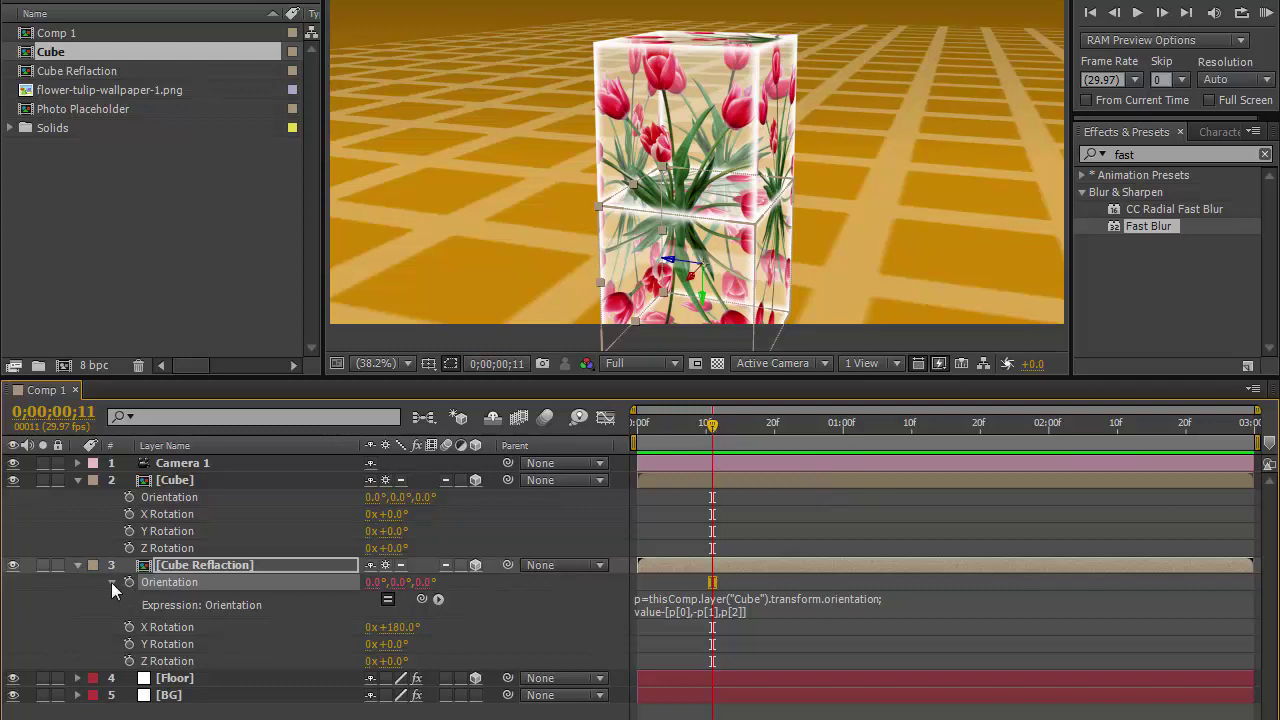
Copy the two X Rotation expression lines from the Notepad notes
key("alt+Tab")
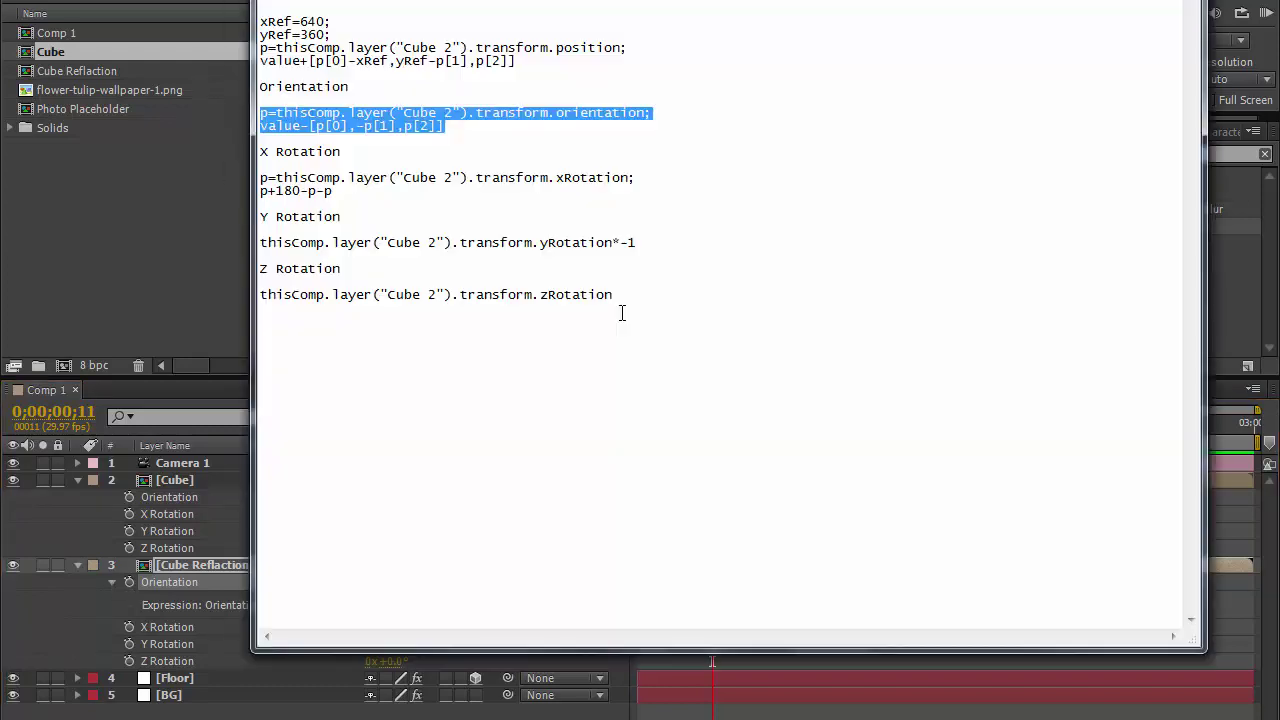
left_click_drag(333, 191, 260, 178)
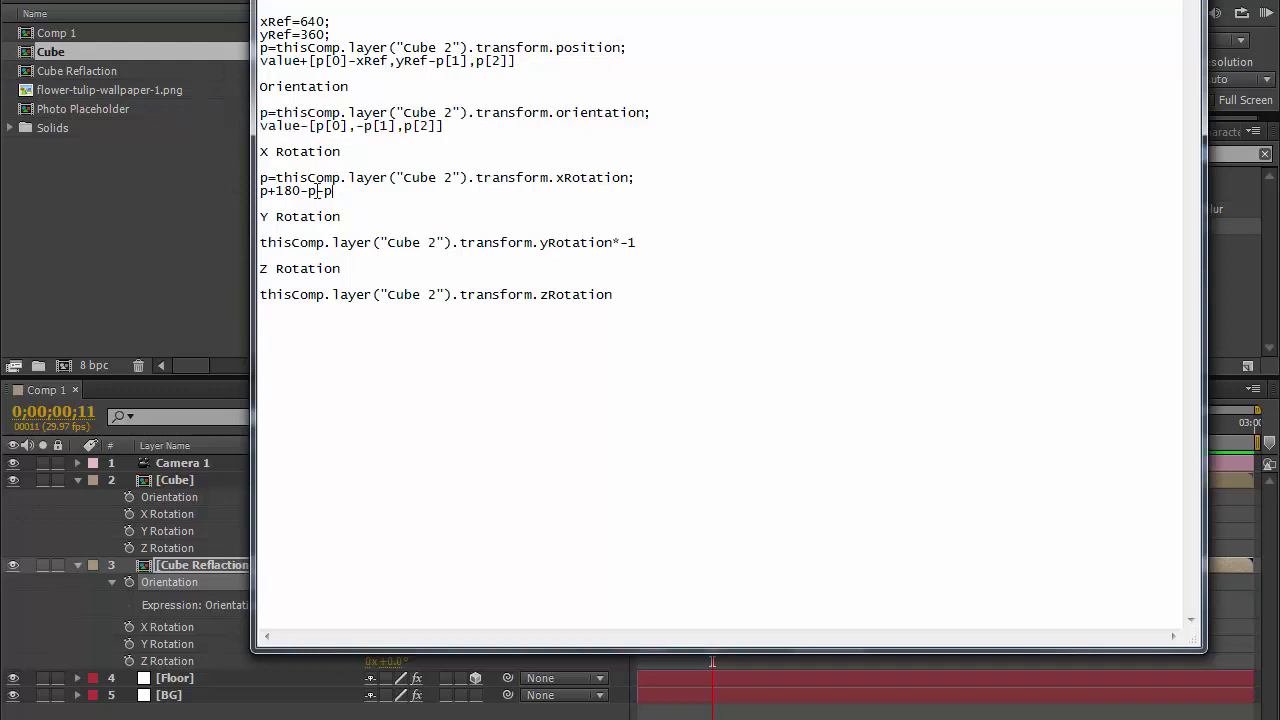
right_click(316, 190)
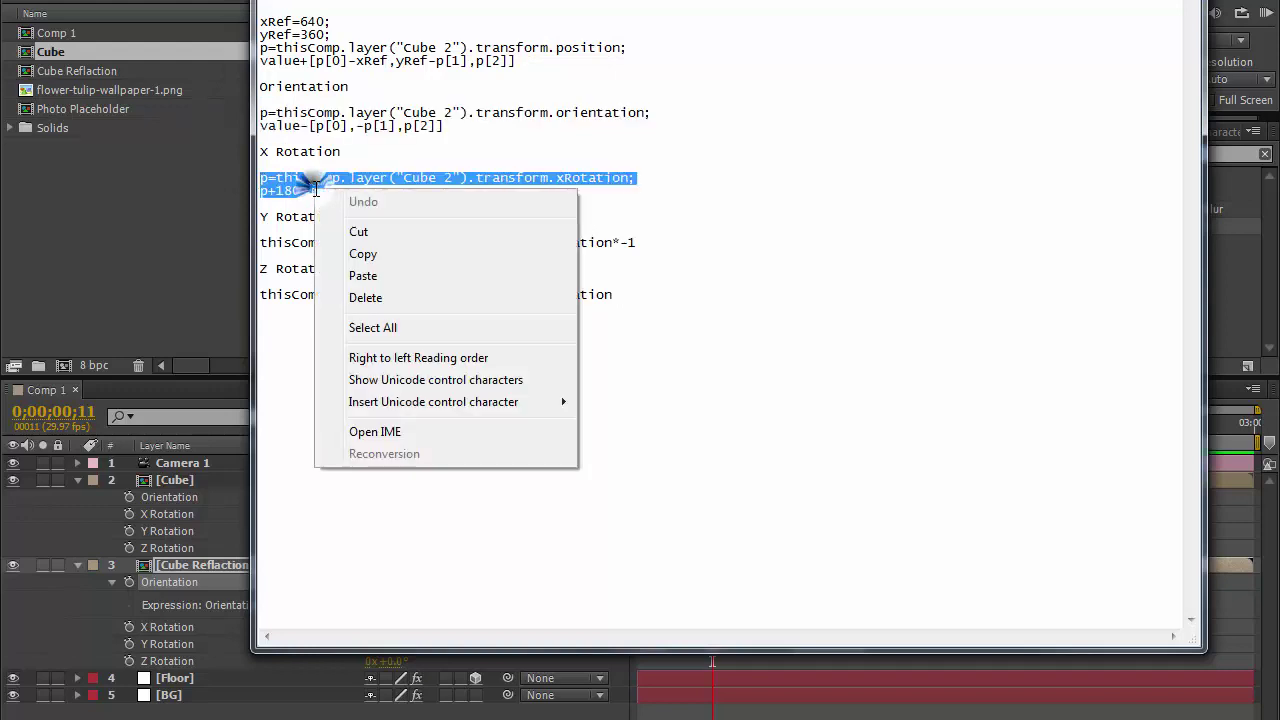
left_click(363, 253)
key("alt+Tab")
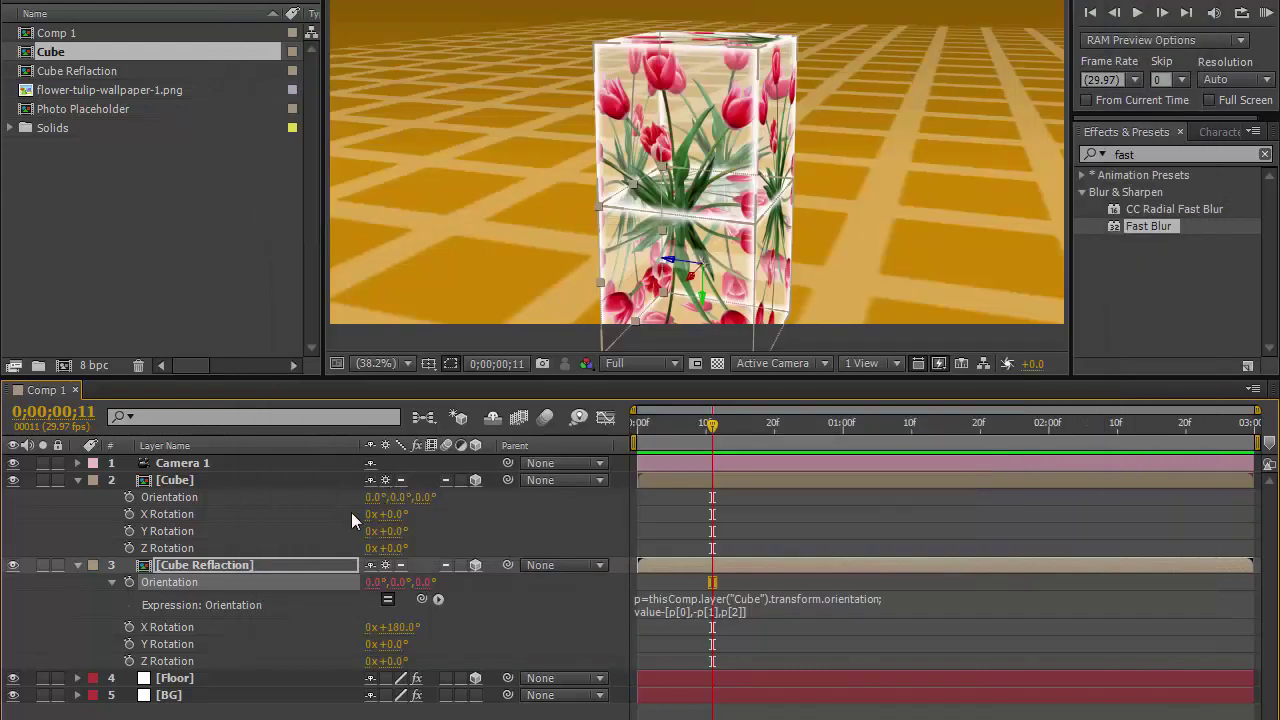
Add the p+180-p-p expression to Cube Reflection's X Rotation and dismiss the missing-layer warning
left_click(129, 627, "alt")
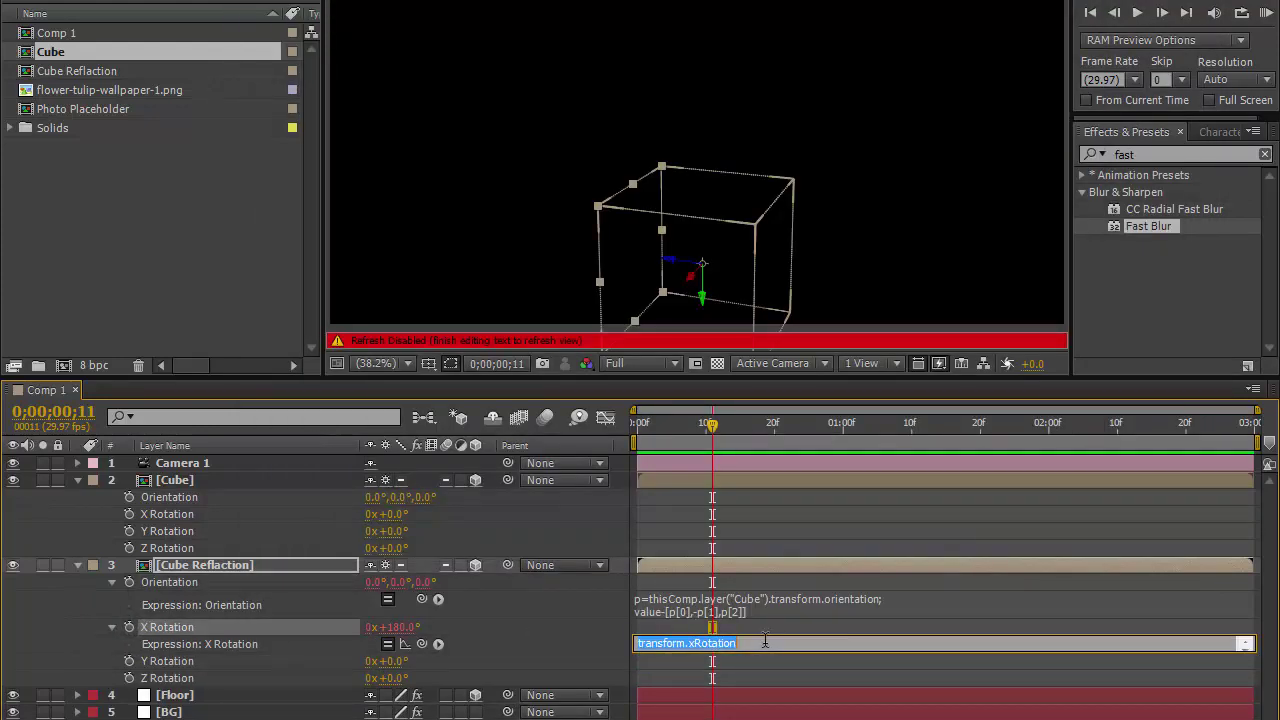
type("p+180-p-p")
left_click(692, 423)
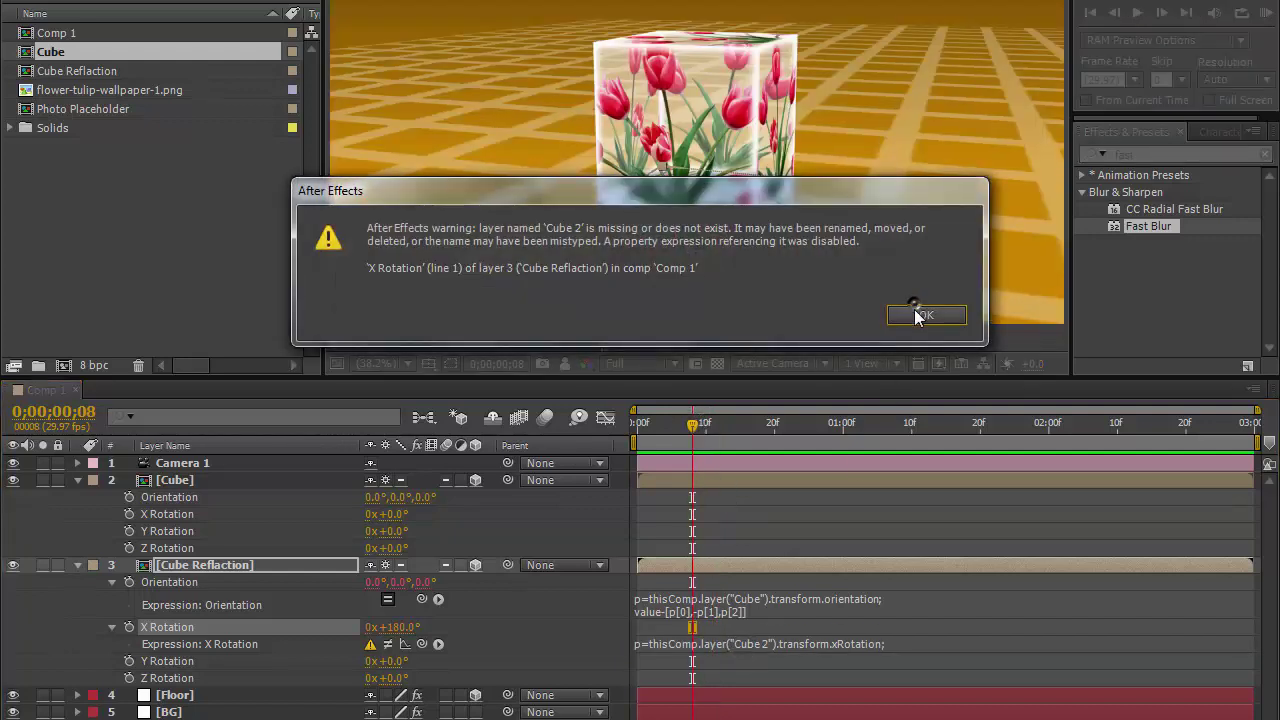
left_click(914, 315)
left_click(745, 645)
Swap the 'Cube 2' reference for a link to the Cube layer's X Rotation
left_click(880, 645)
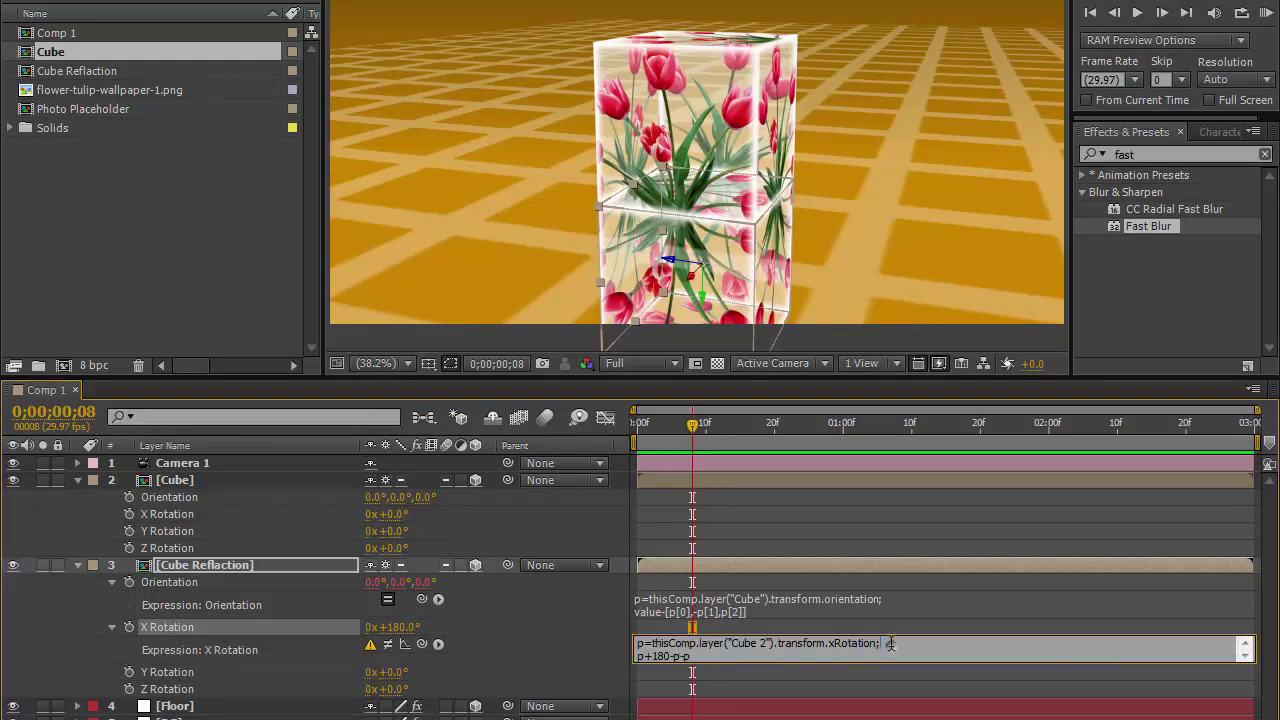
key("shift+Left")
key("shift+Left")
key("shift+Left")
key("shift+Left")
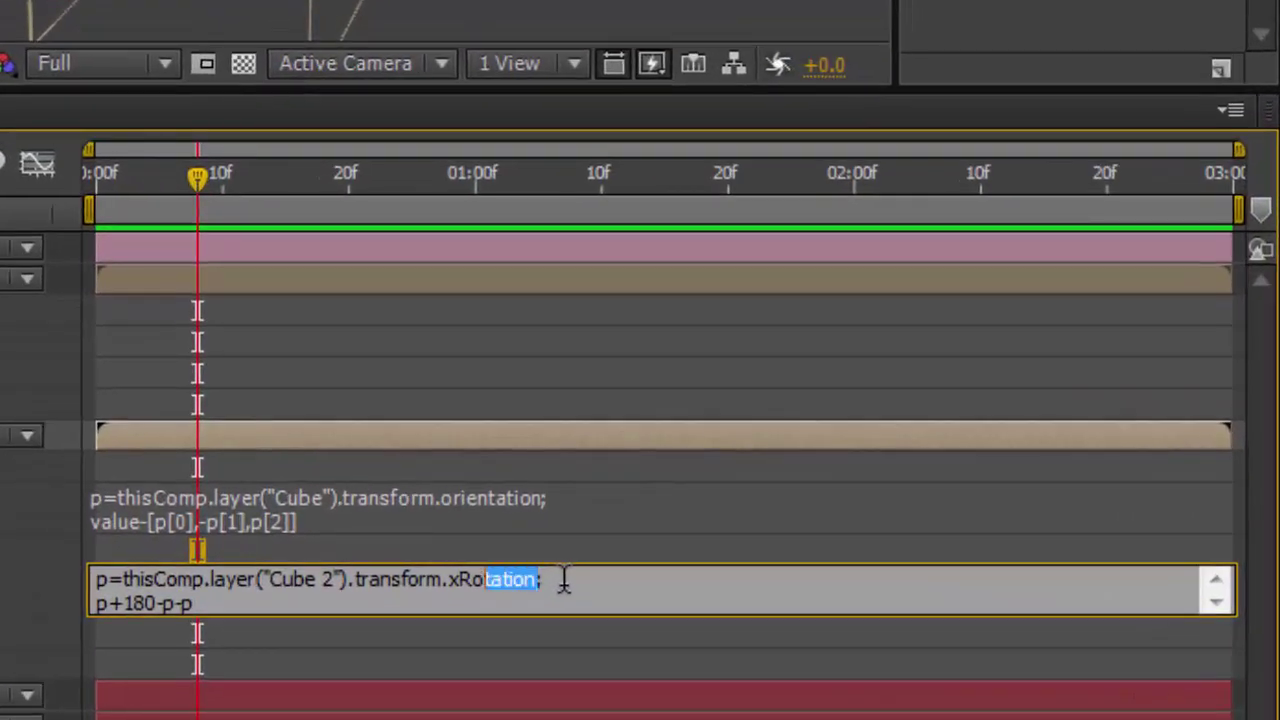
key("shift+Left")
key("shift+Left")
key("shift+Left")
key("shift+Left")
key("shift+Left")
key("shift+Left")
key("shift+Left")
key("shift+Left")
key("shift+Left")
key("shift+Left")
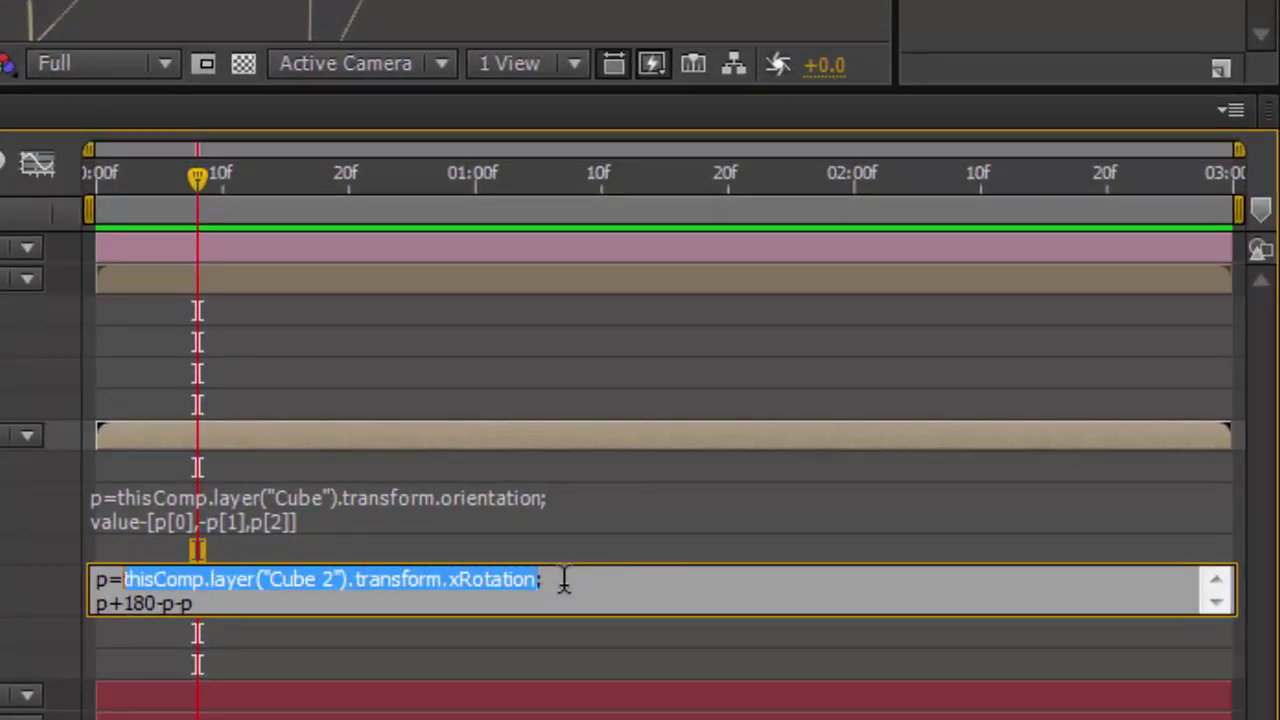
key("BackSpace")
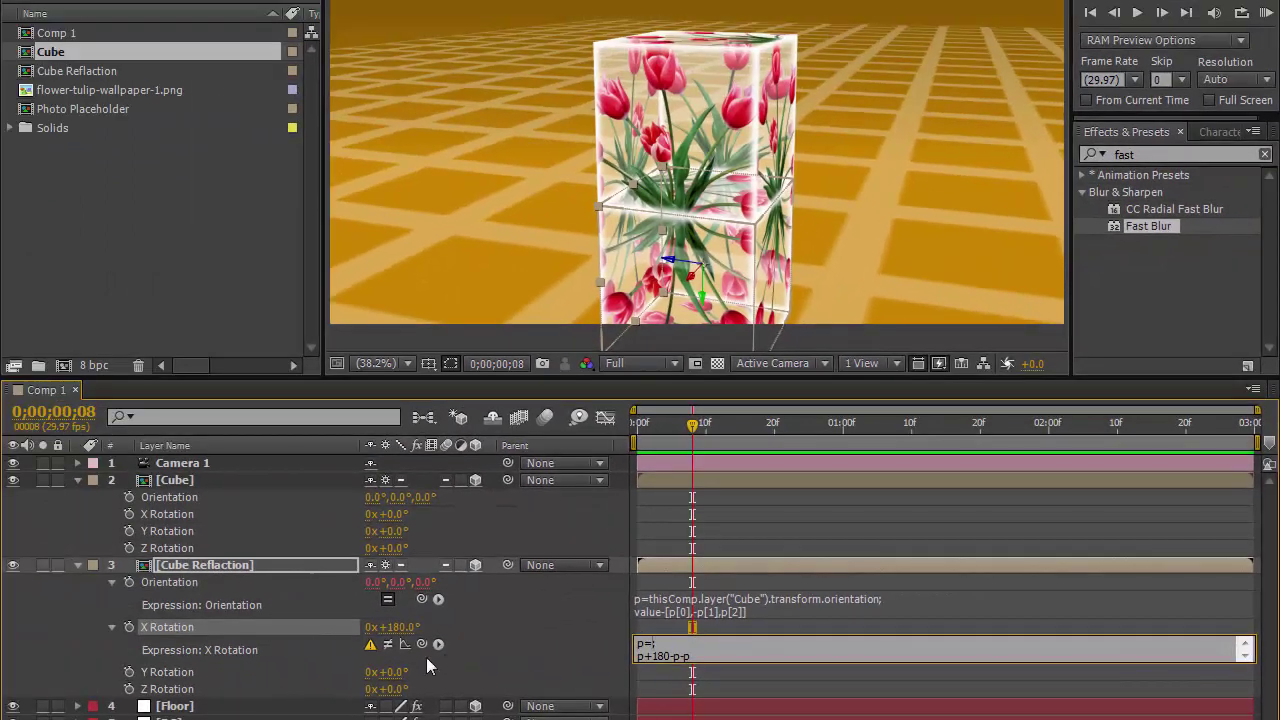
left_click_drag(420, 642, 209, 516)
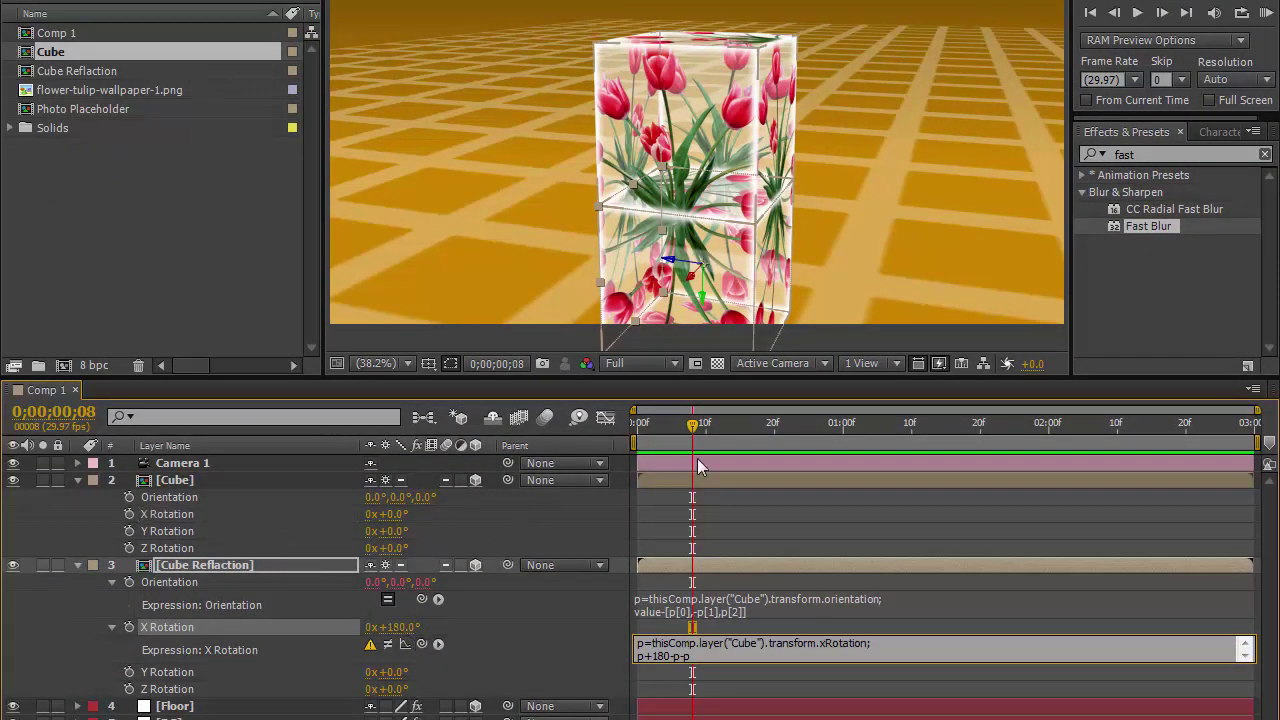
Link Cube Reflection's Y Rotation to the Cube's Y Rotation, inverted with *-1
left_click(711, 424)
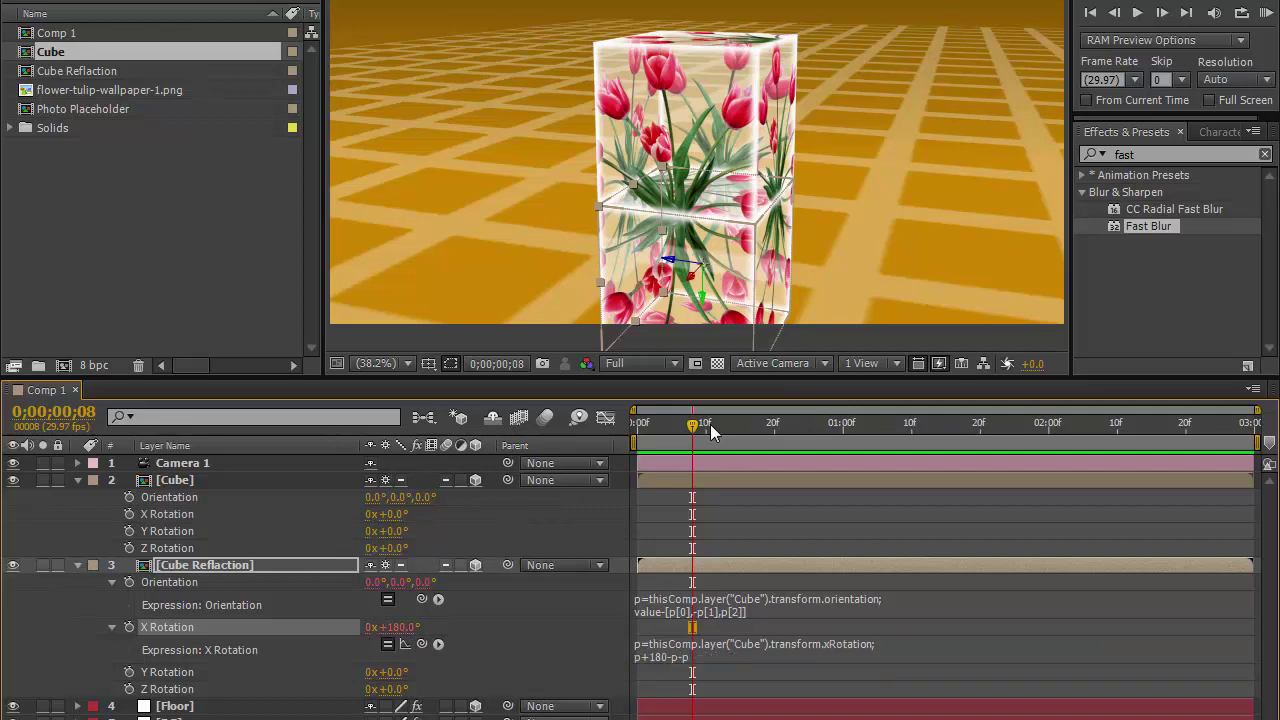
left_click(129, 673, "alt")
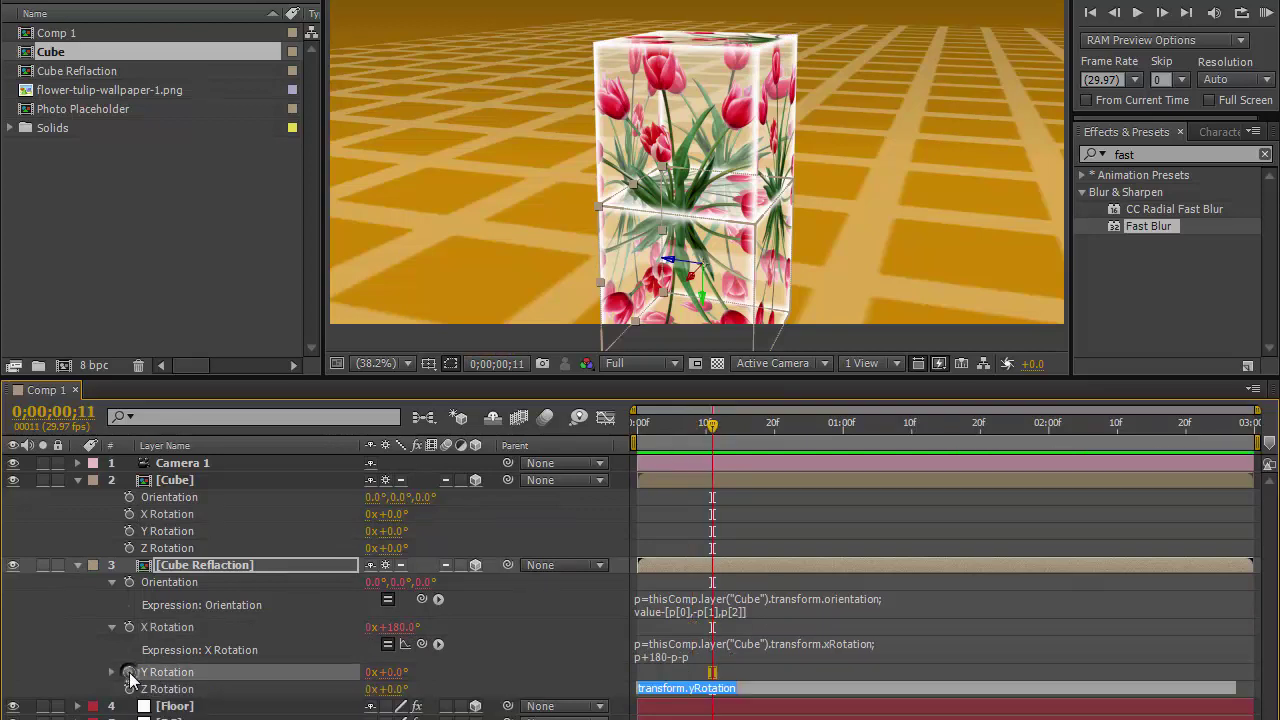
left_click_drag(421, 689, 190, 535)
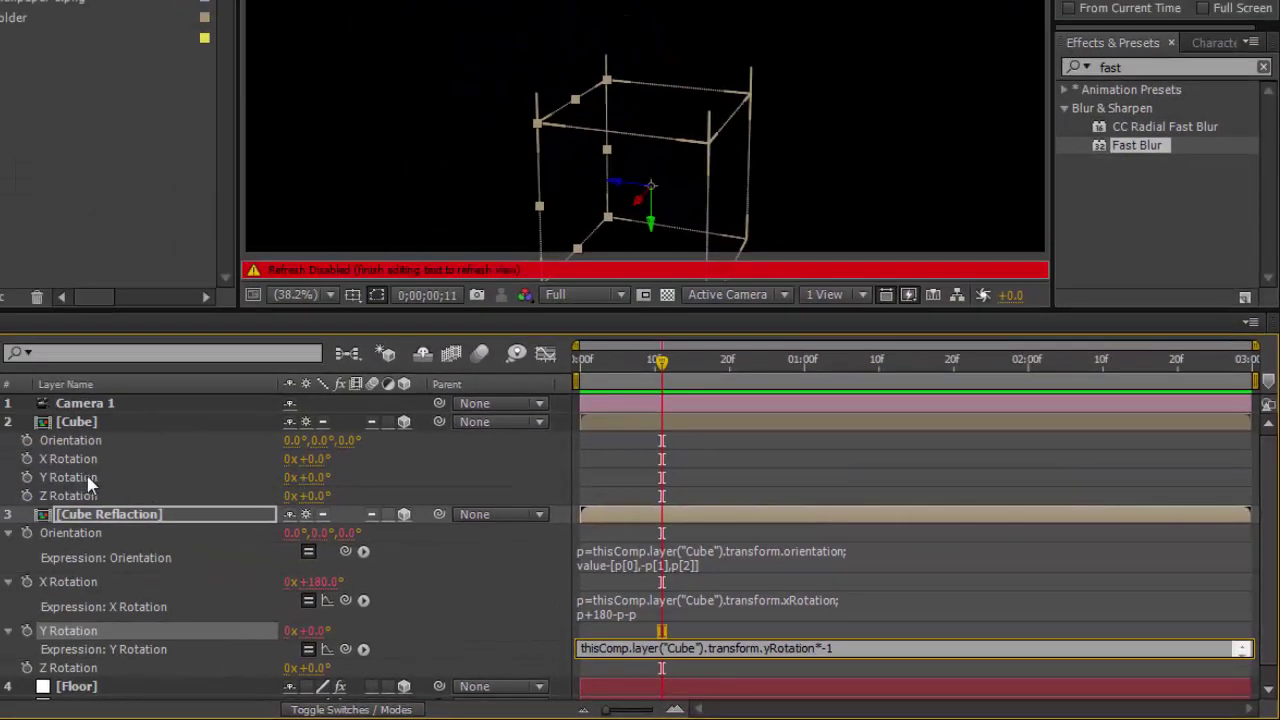
left_click(684, 362)
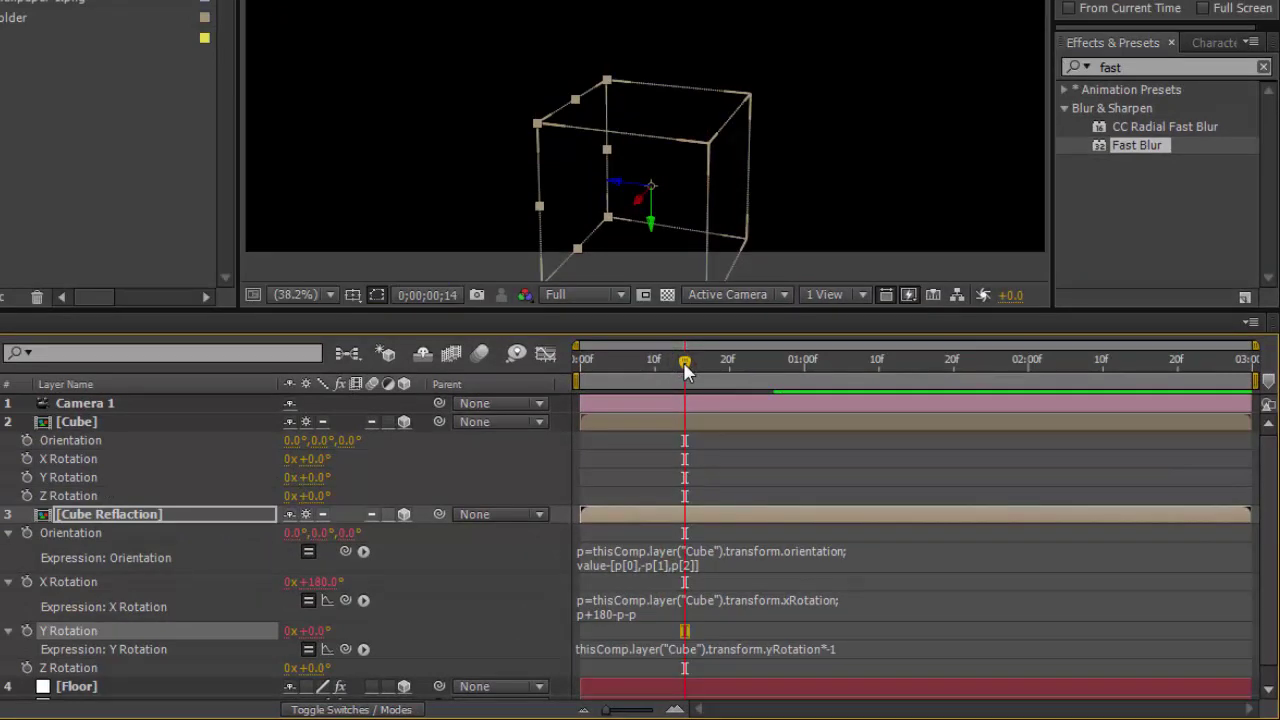
Link Cube Reflection's Z Rotation to the Cube layer's Z Rotation
left_click(27, 668, "alt")
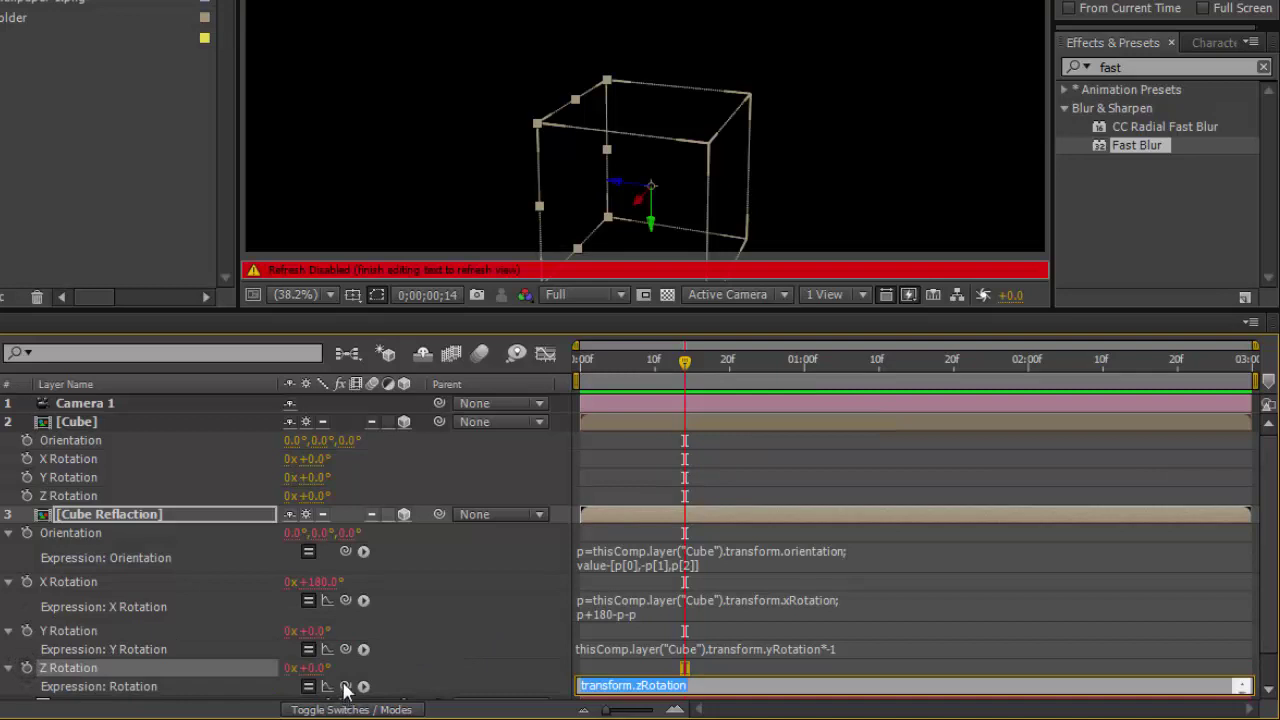
left_click_drag(345, 686, 150, 497)
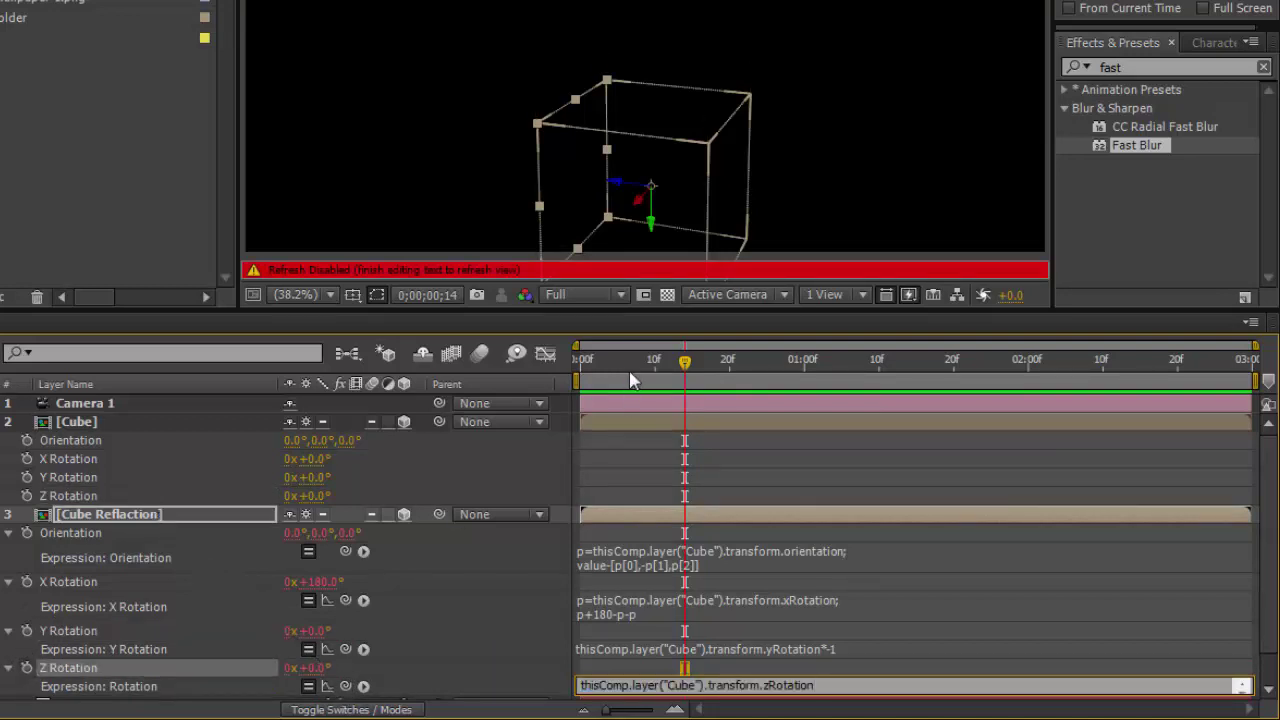
left_click(662, 369)
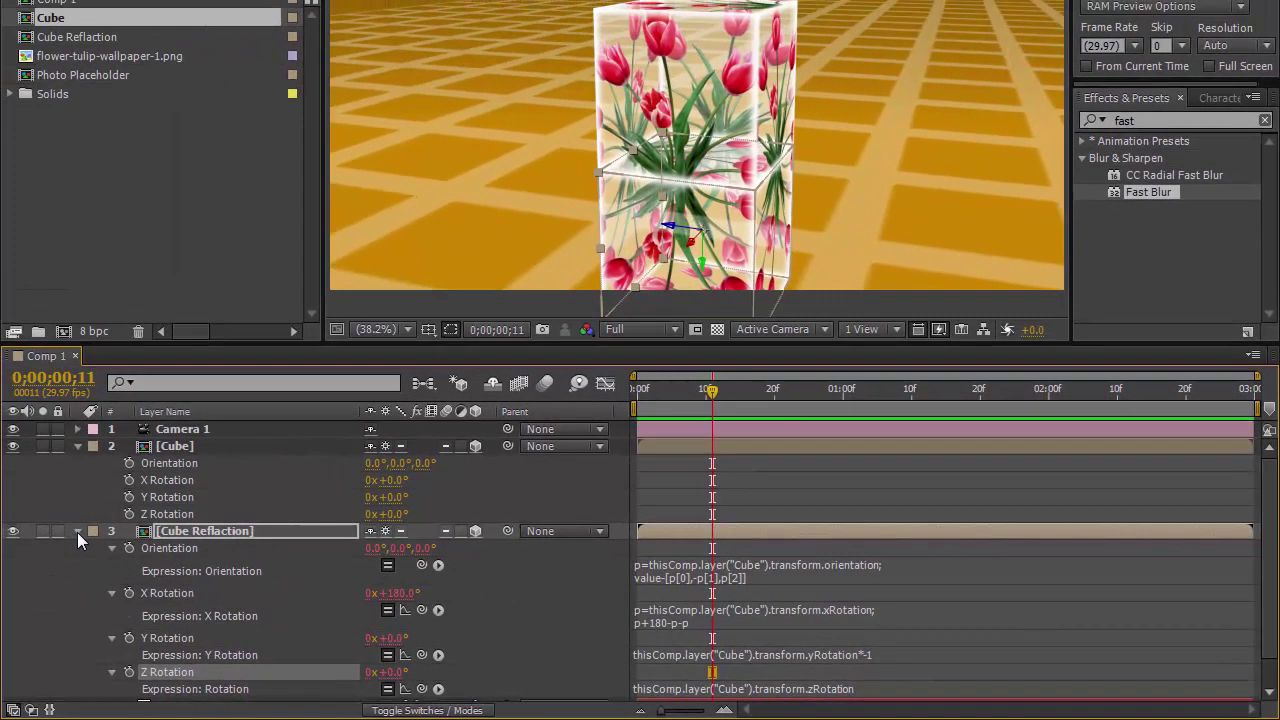
Try raising the Cube in the viewer, undo it, then show its rotation properties
left_click(77, 532)
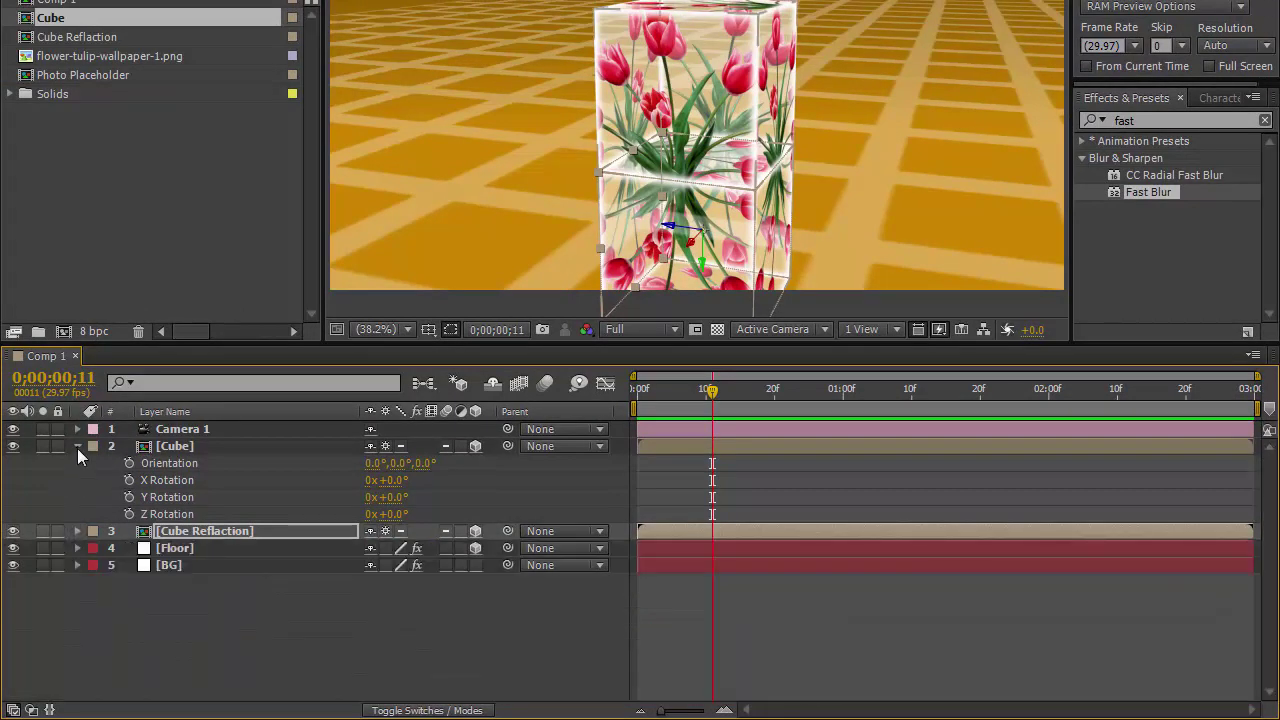
left_click(77, 448)
left_click(222, 447)
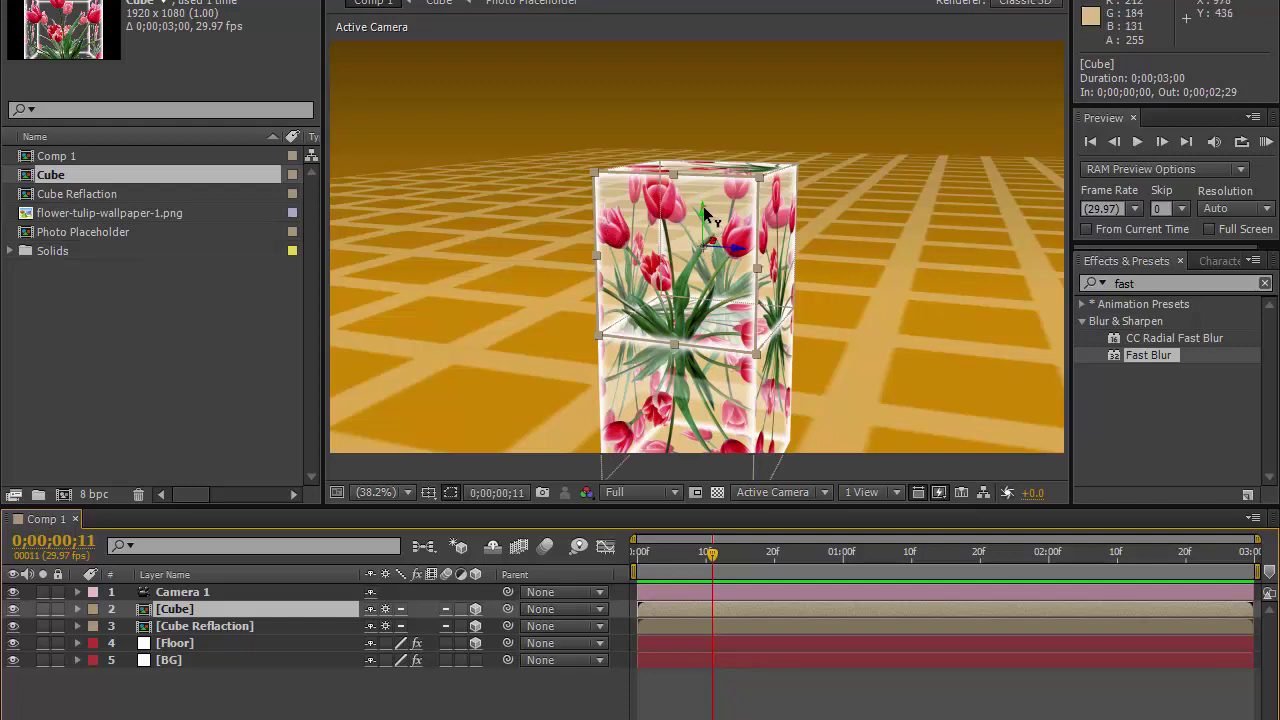
left_click_drag(705, 213, 697, 48)
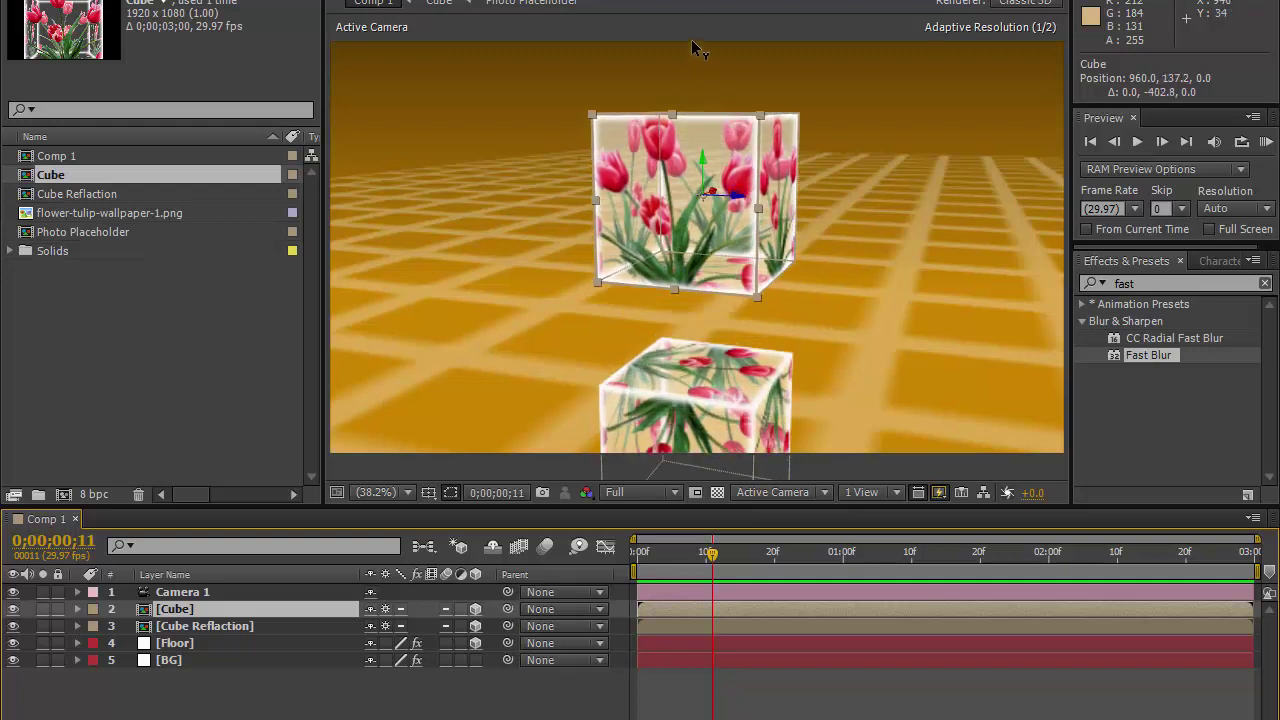
left_click_drag(692, 45, 695, 15)
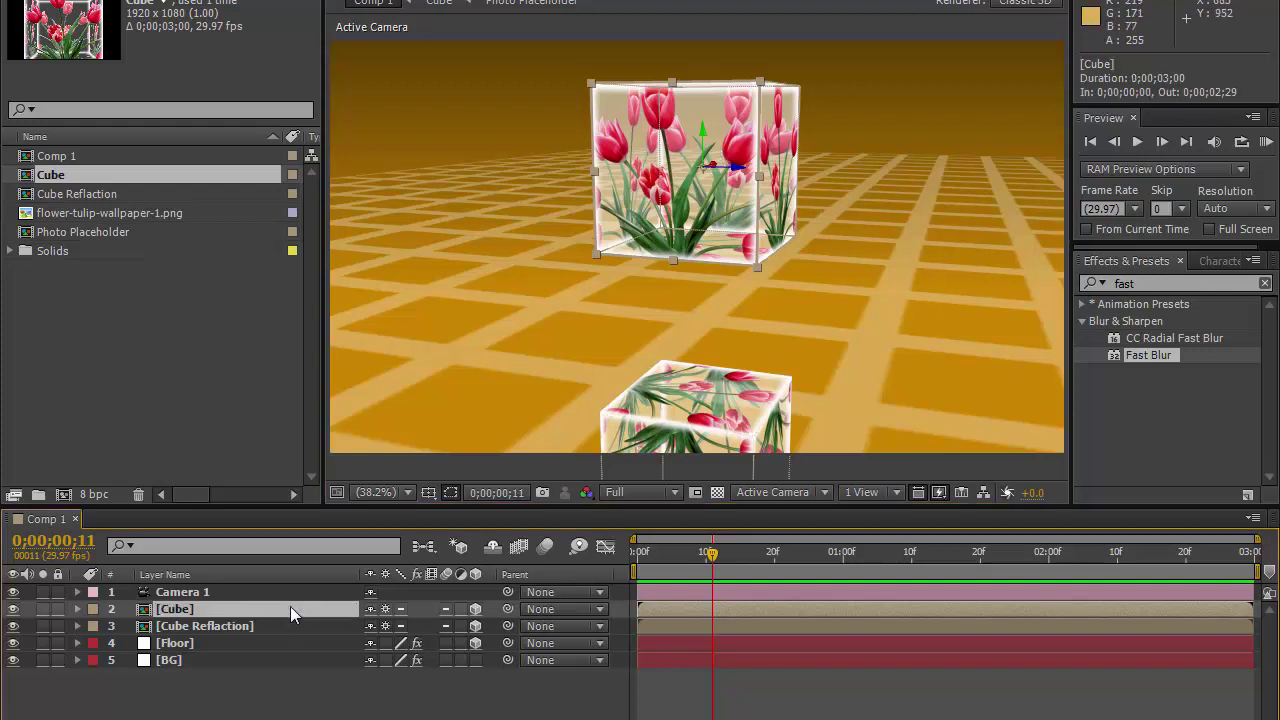
key("ctrl+z")
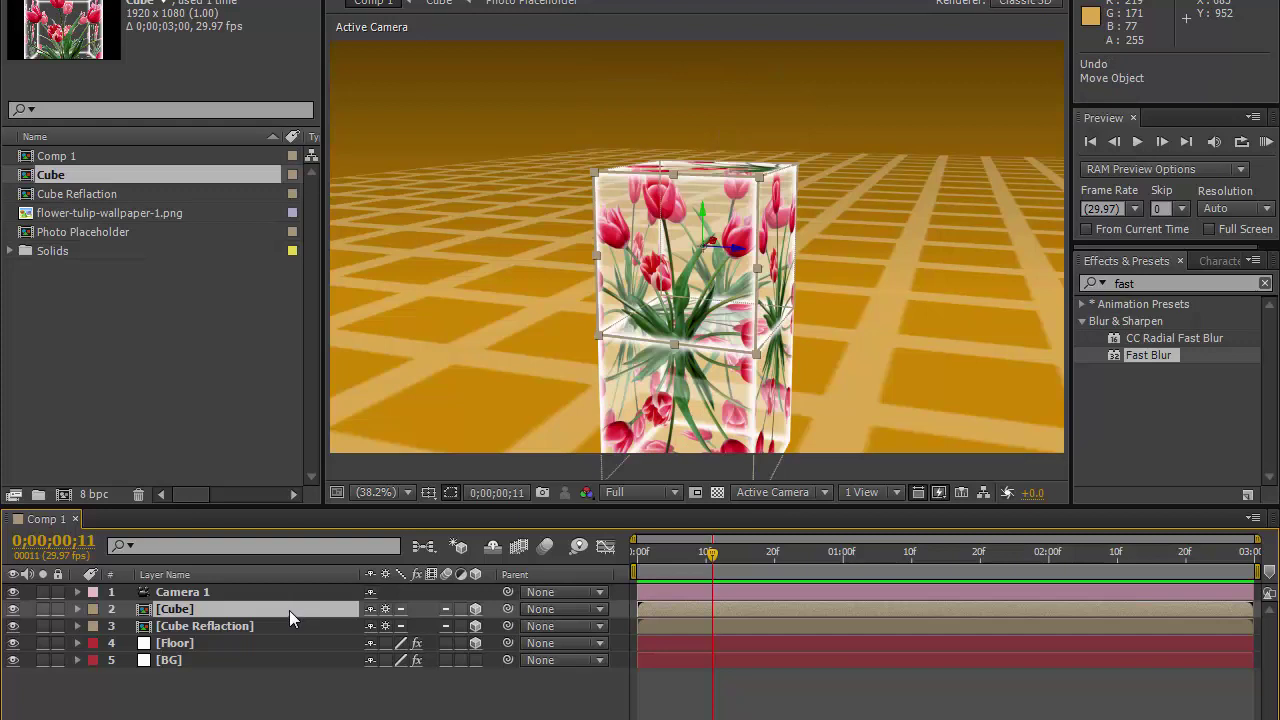
key("r")
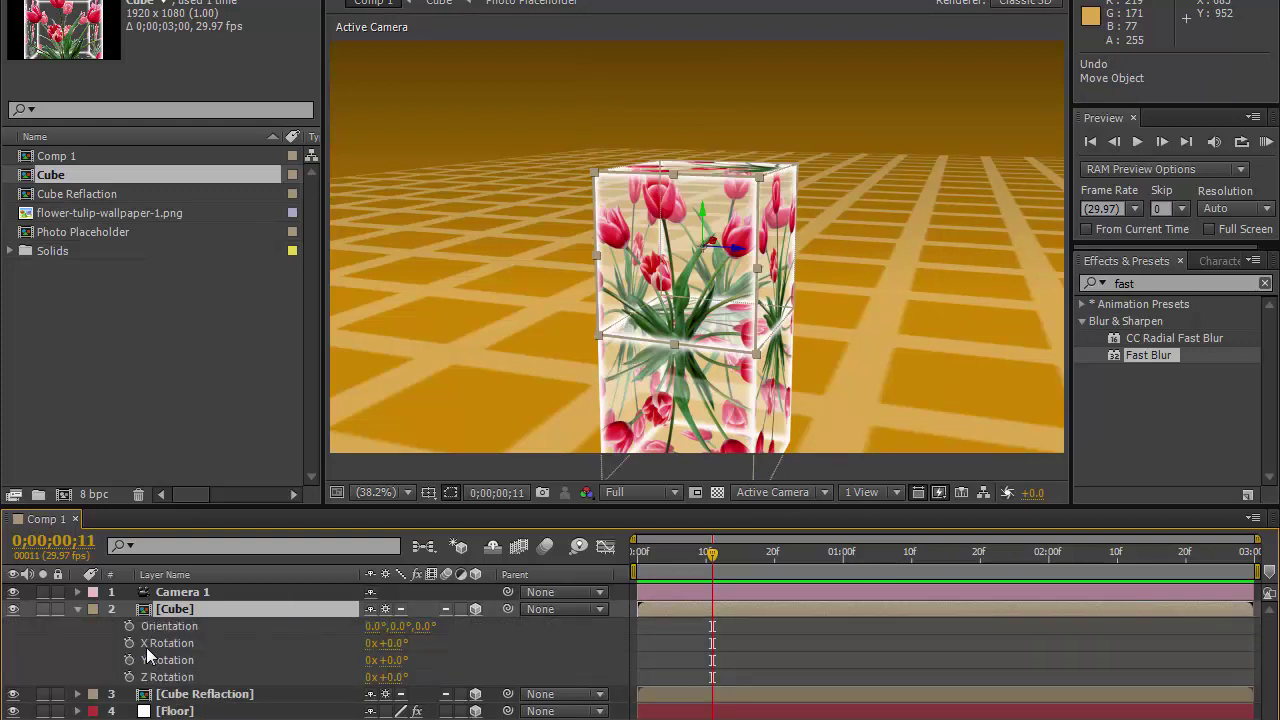
Set the Cube's X Rotation and Z Rotation both to 45°
left_click(395, 646)
type("4")
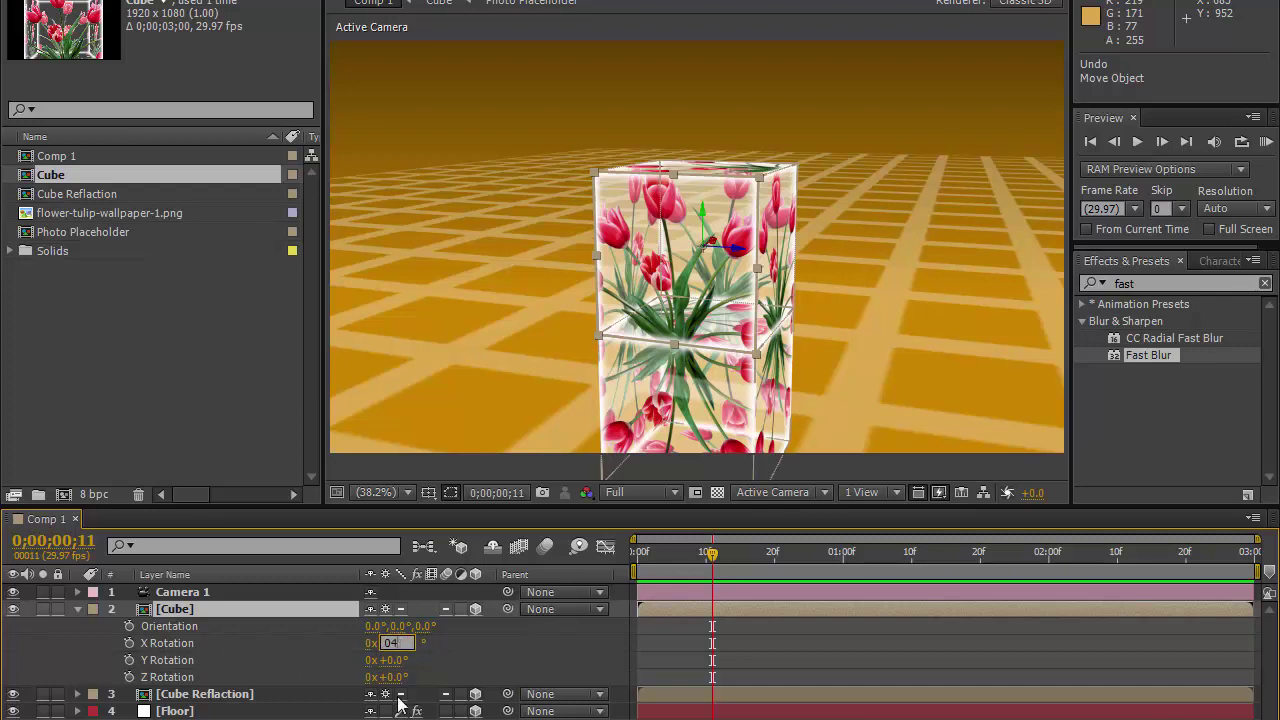
type("5")
key("Return")
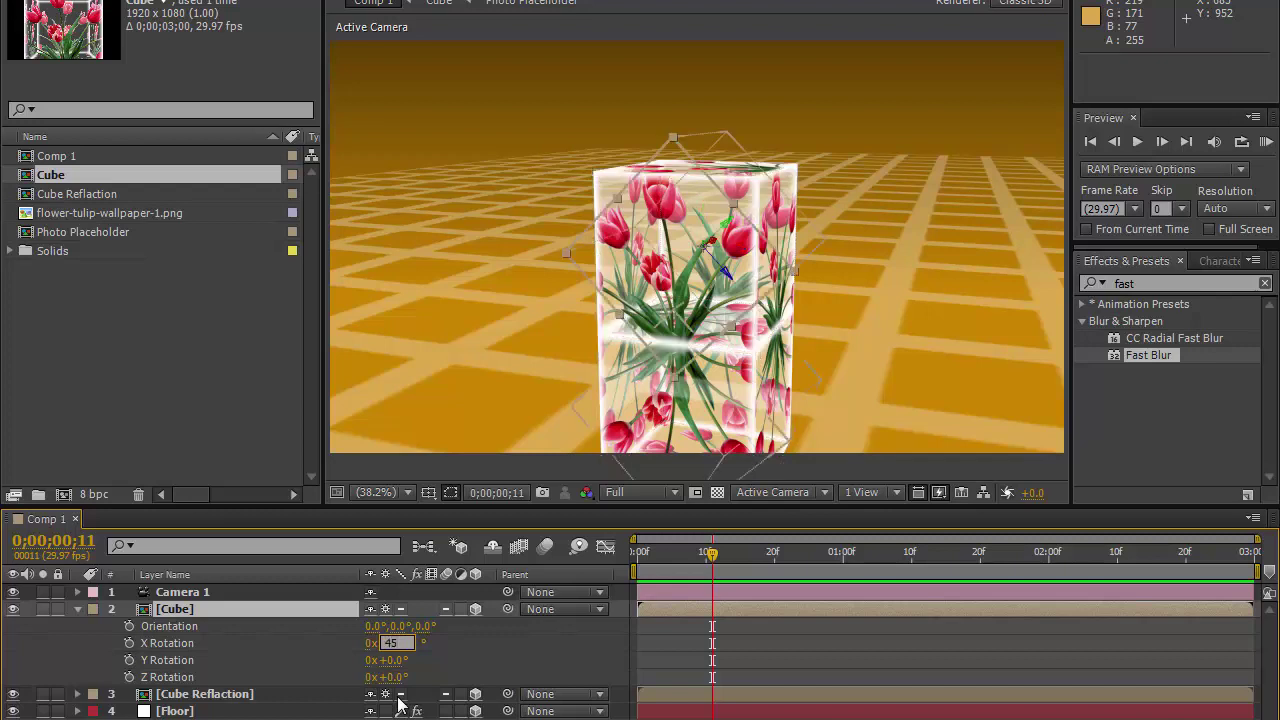
left_click(394, 678)
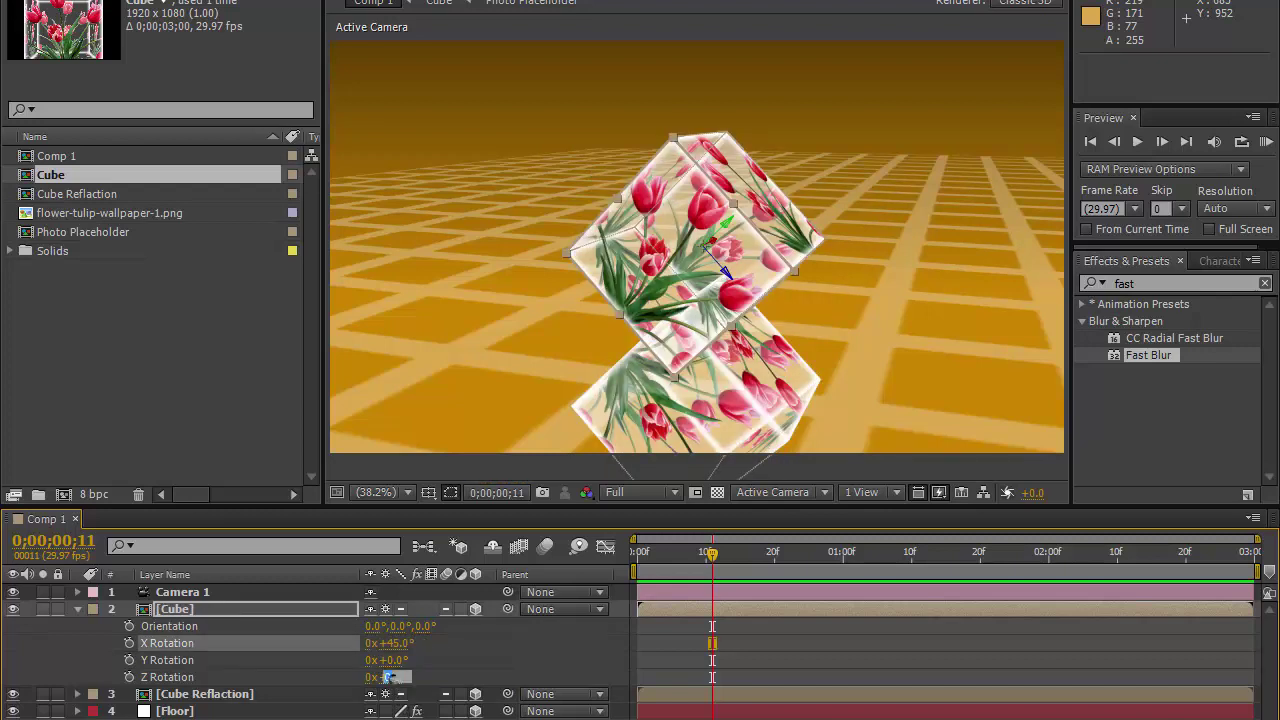
type("45")
key("Return")
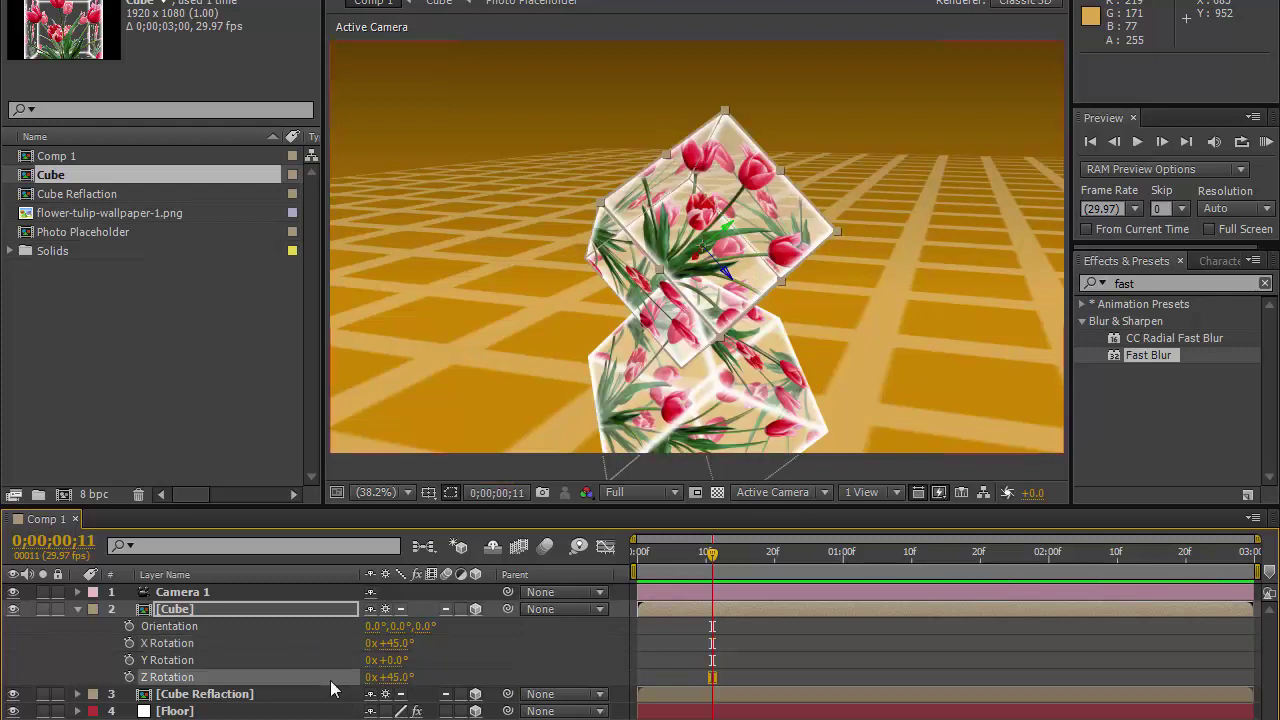
Raise the Cube's Position to 960, 168, 0
left_click(308, 612)
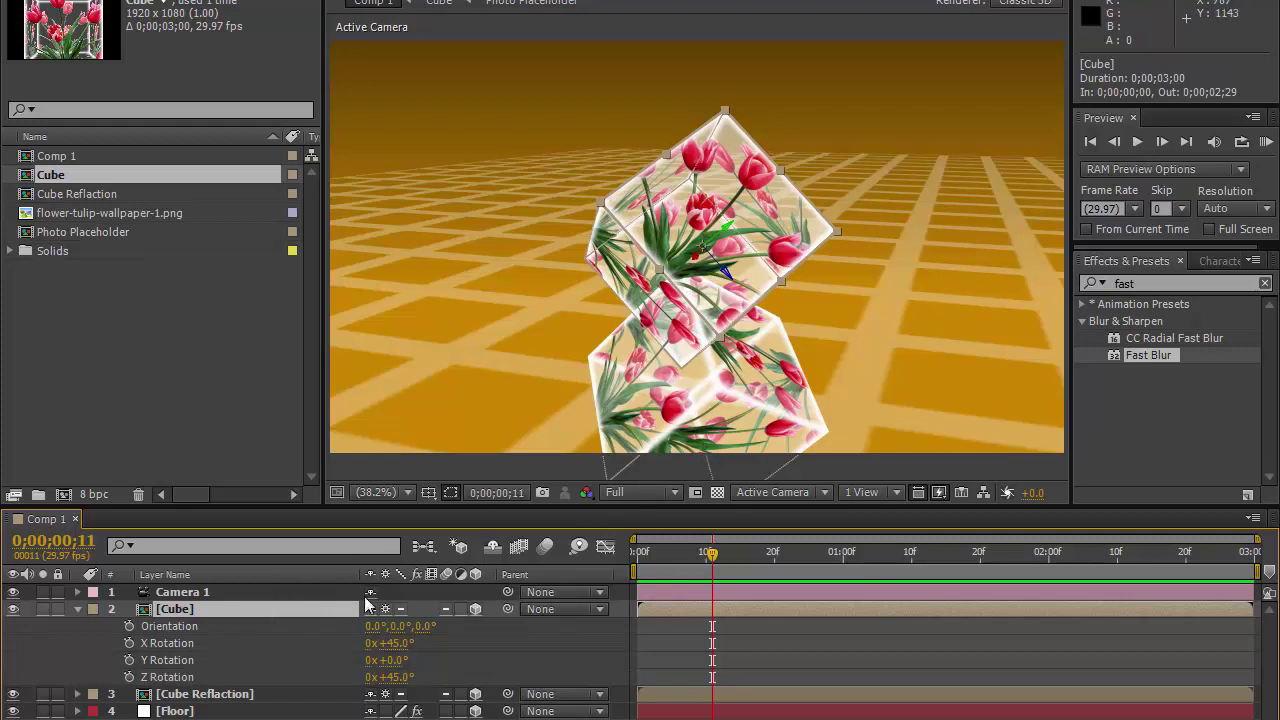
key("p")
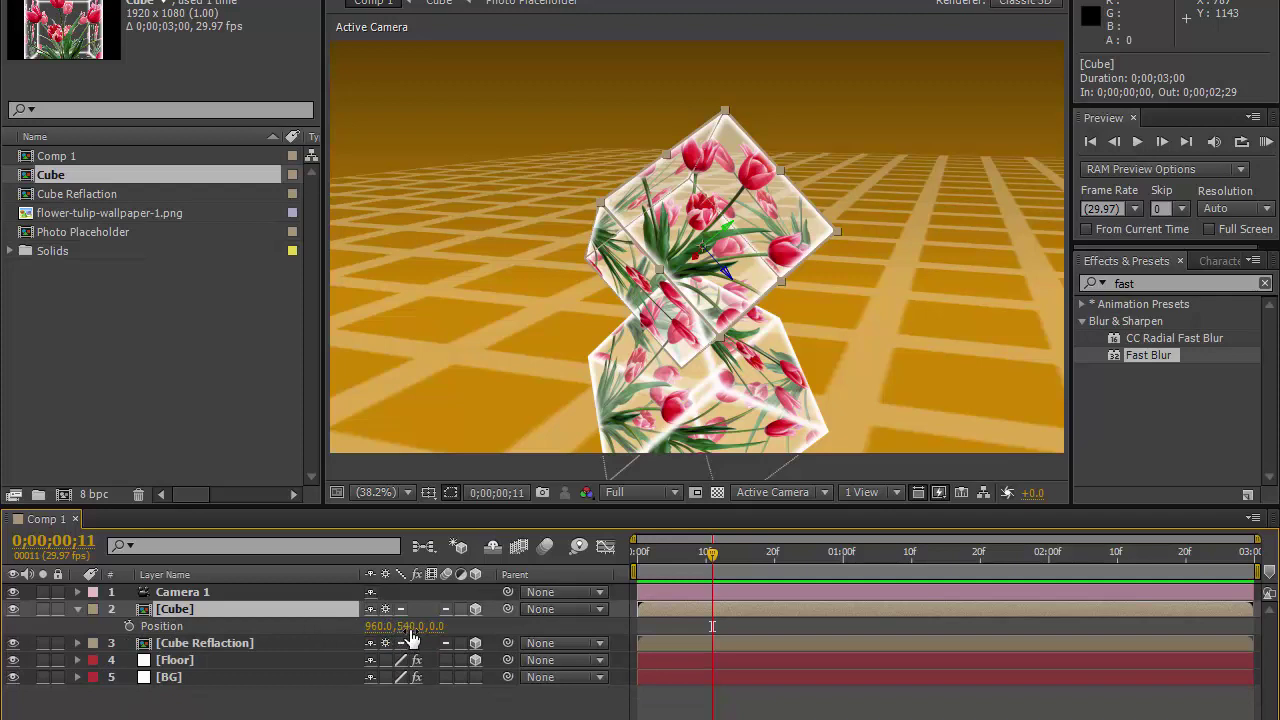
mouse_move(405, 626)
left_mouse_down()
mouse_move(28, 625)
mouse_move(45, 623)
left_mouse_up()
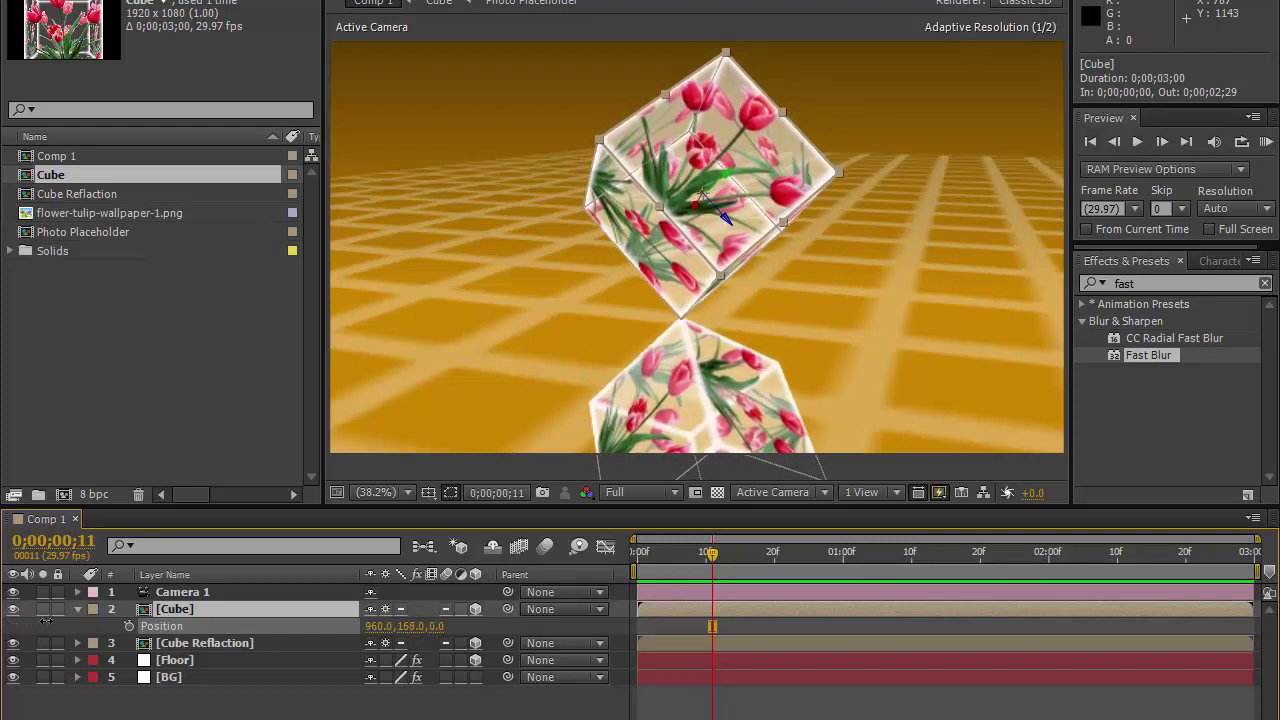
left_click(296, 716)
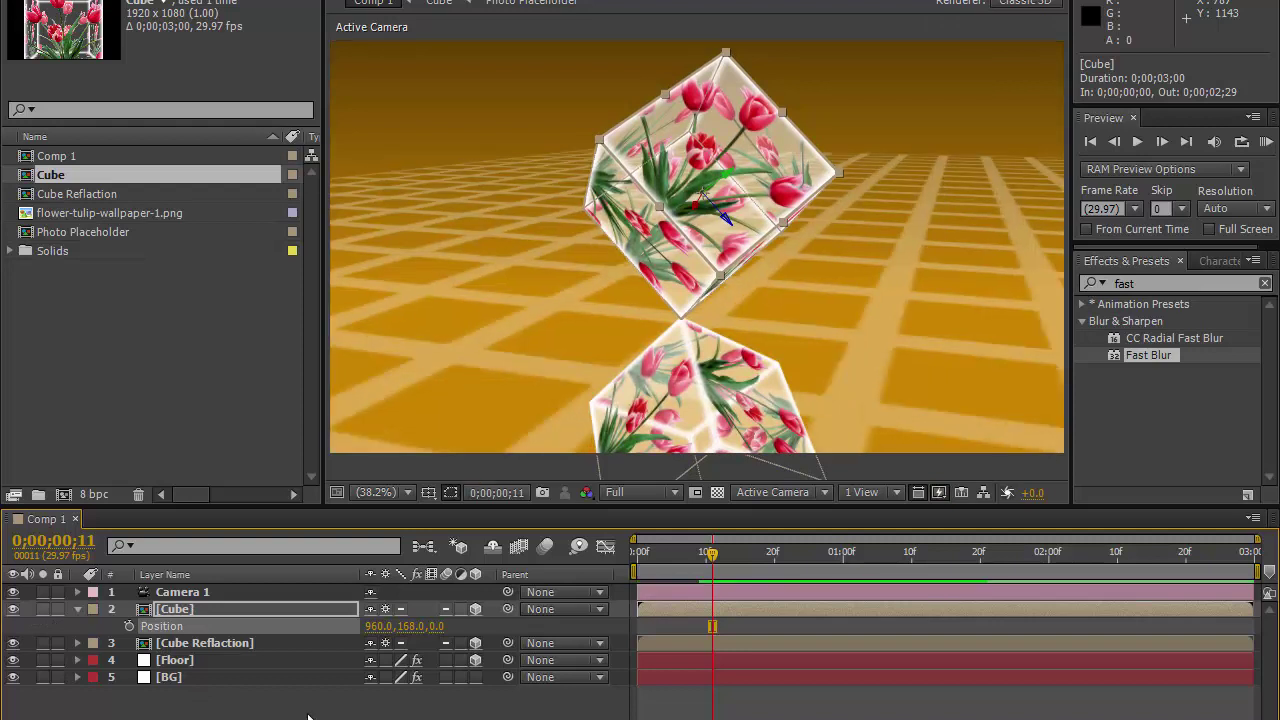
left_click(305, 614)
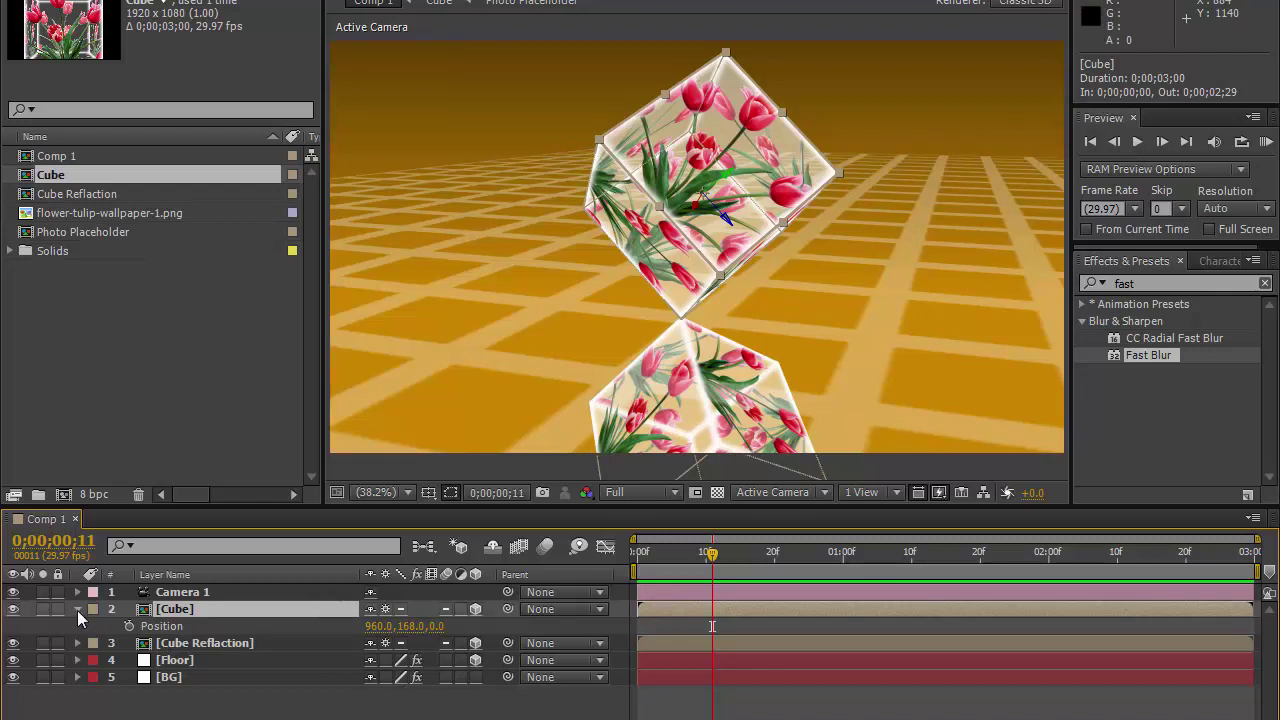
Set Cube Reflection's Opacity to 30%
left_click(202, 646)
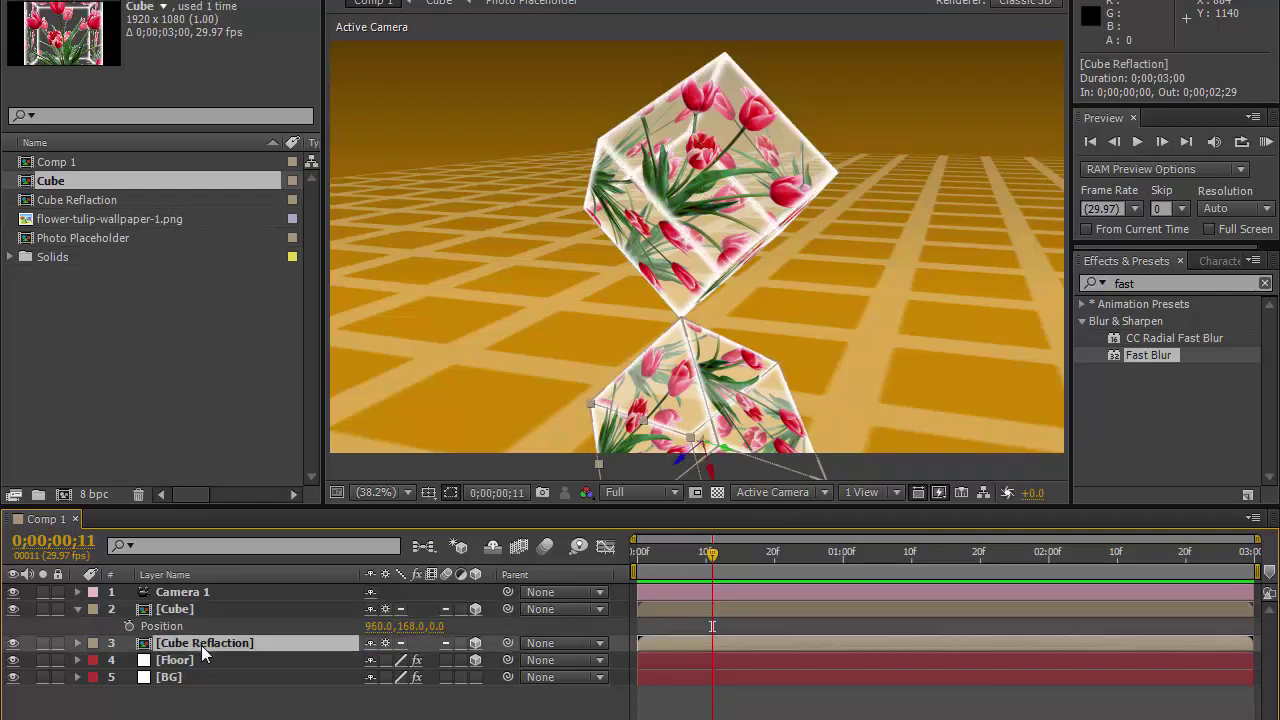
key("t")
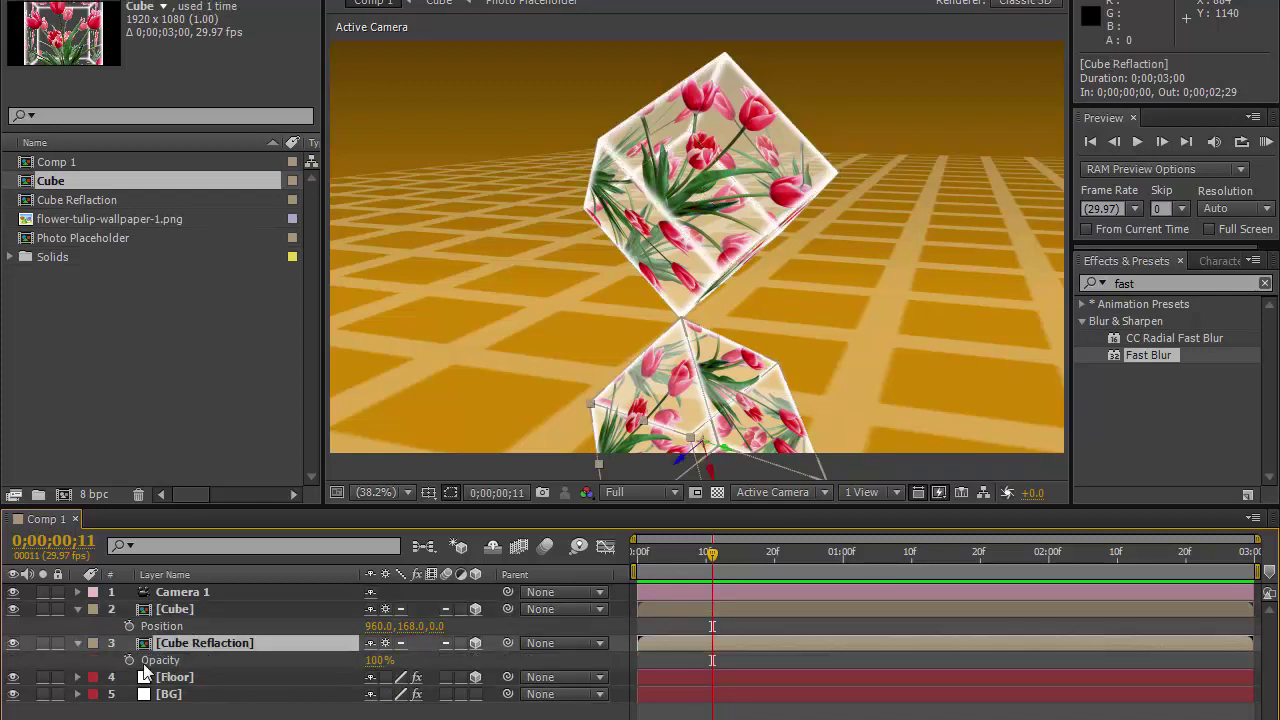
left_click(381, 660)
type("100")
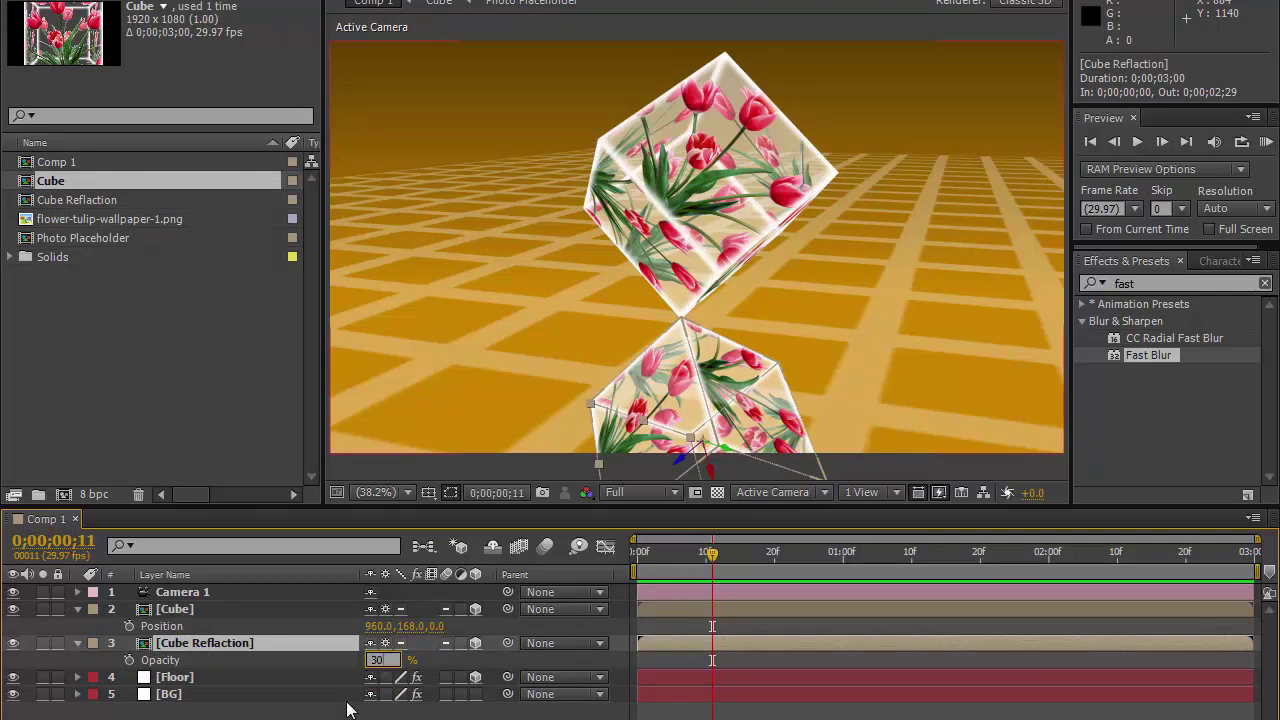
key("Return")
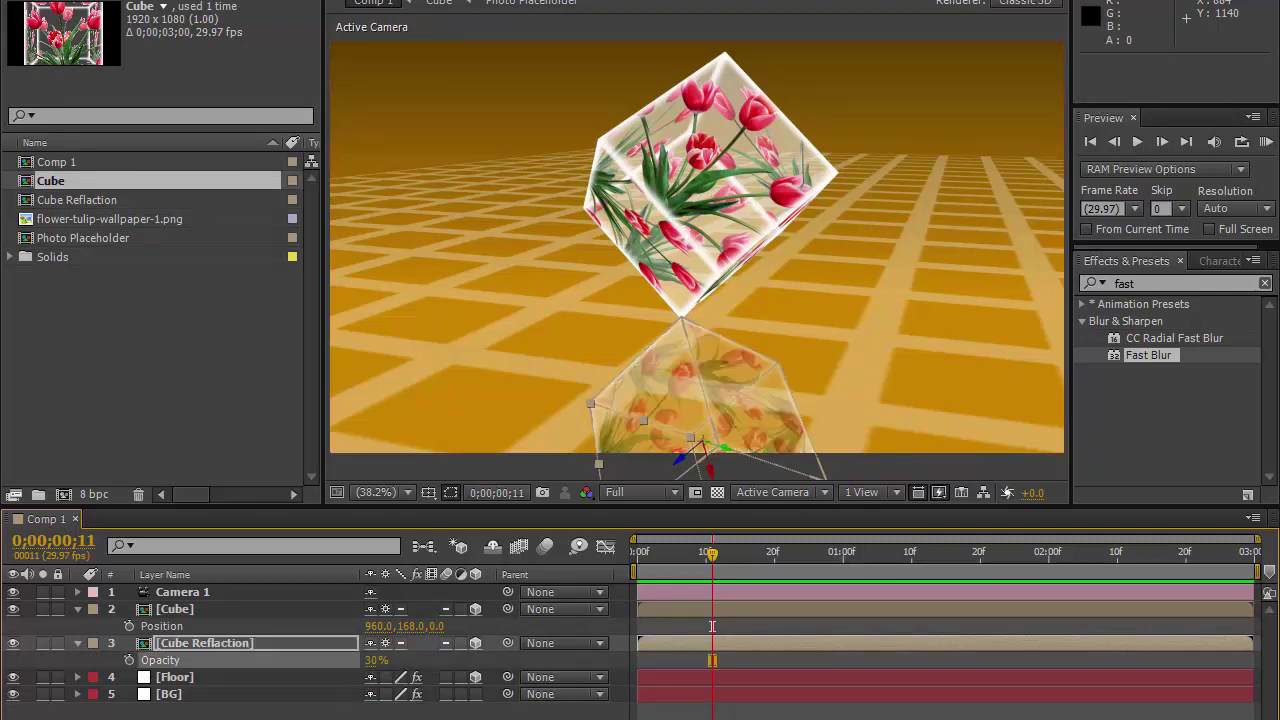
Collapse the property lists and show the Cube's orientation and rotation properties
left_click(78, 643)
left_click(78, 609)
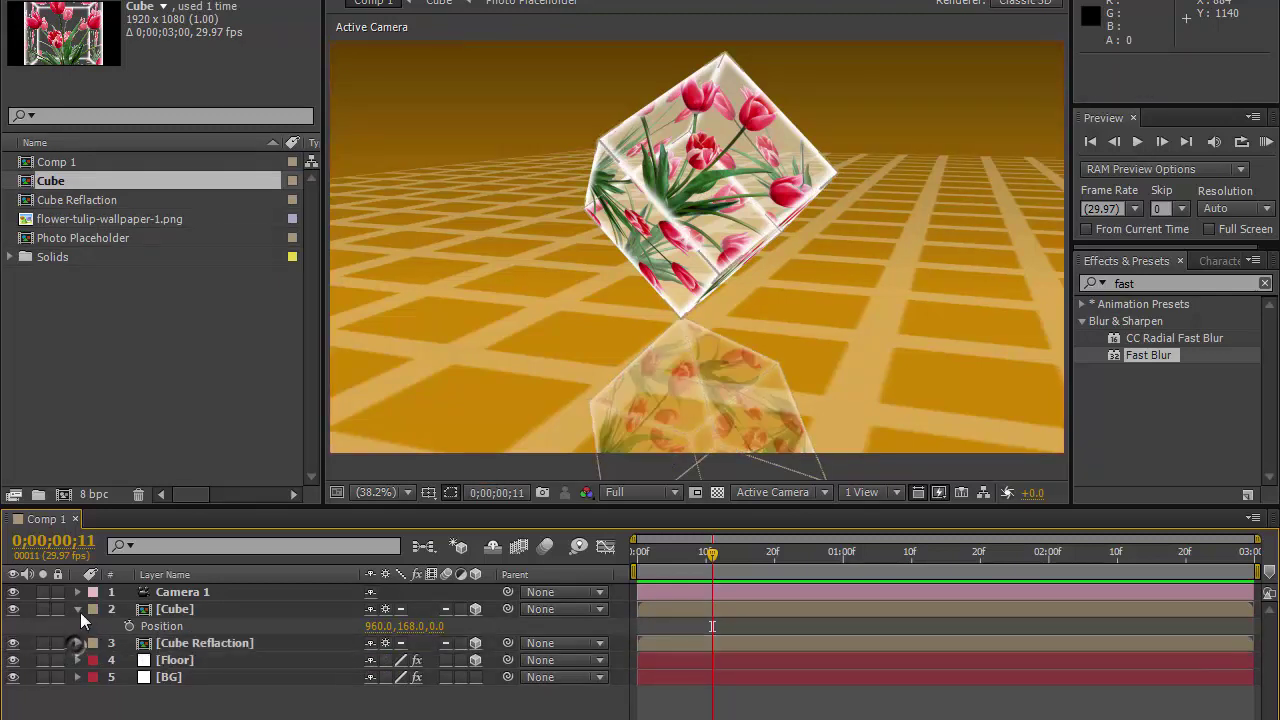
left_click(210, 611)
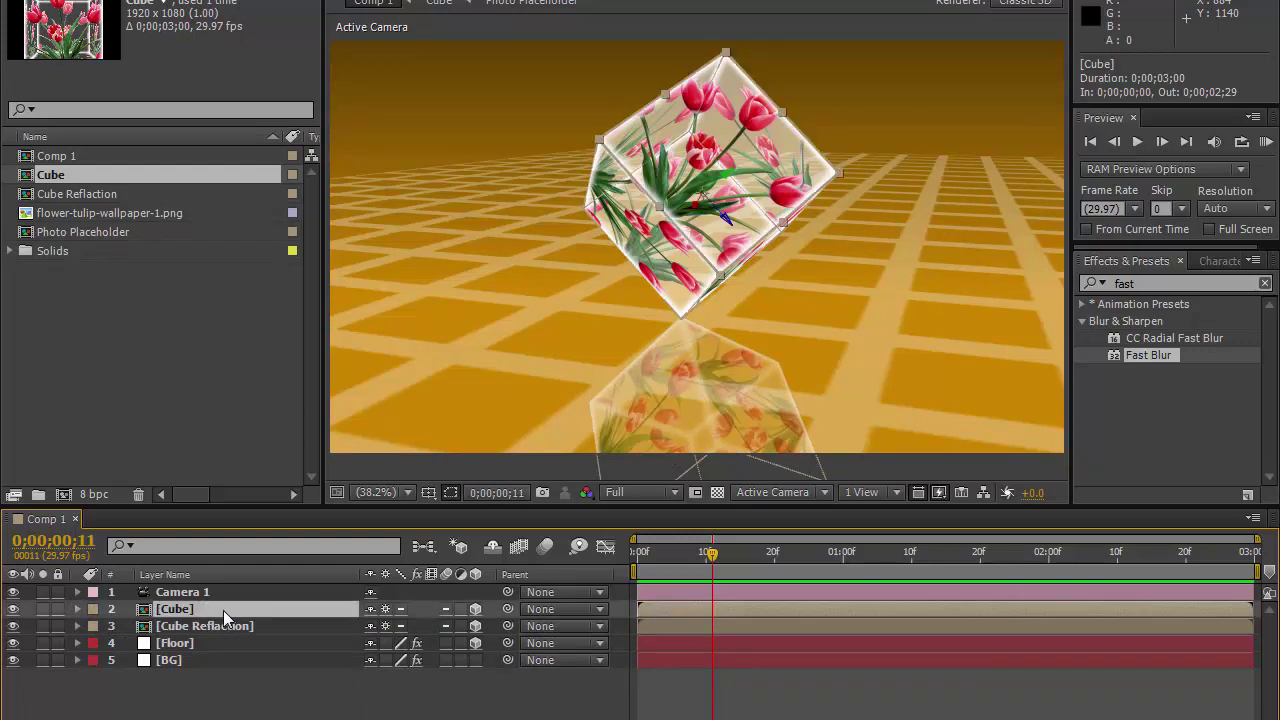
key("r")
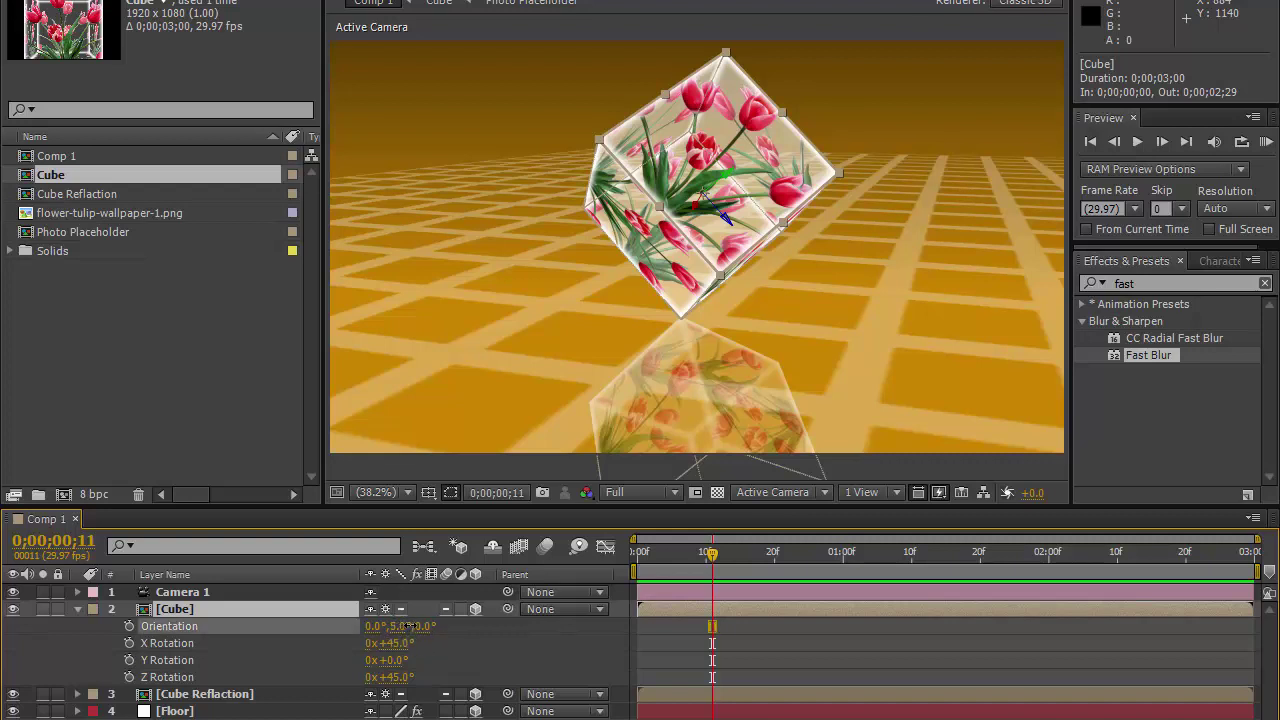
left_click_drag(400, 630, 820, 596)
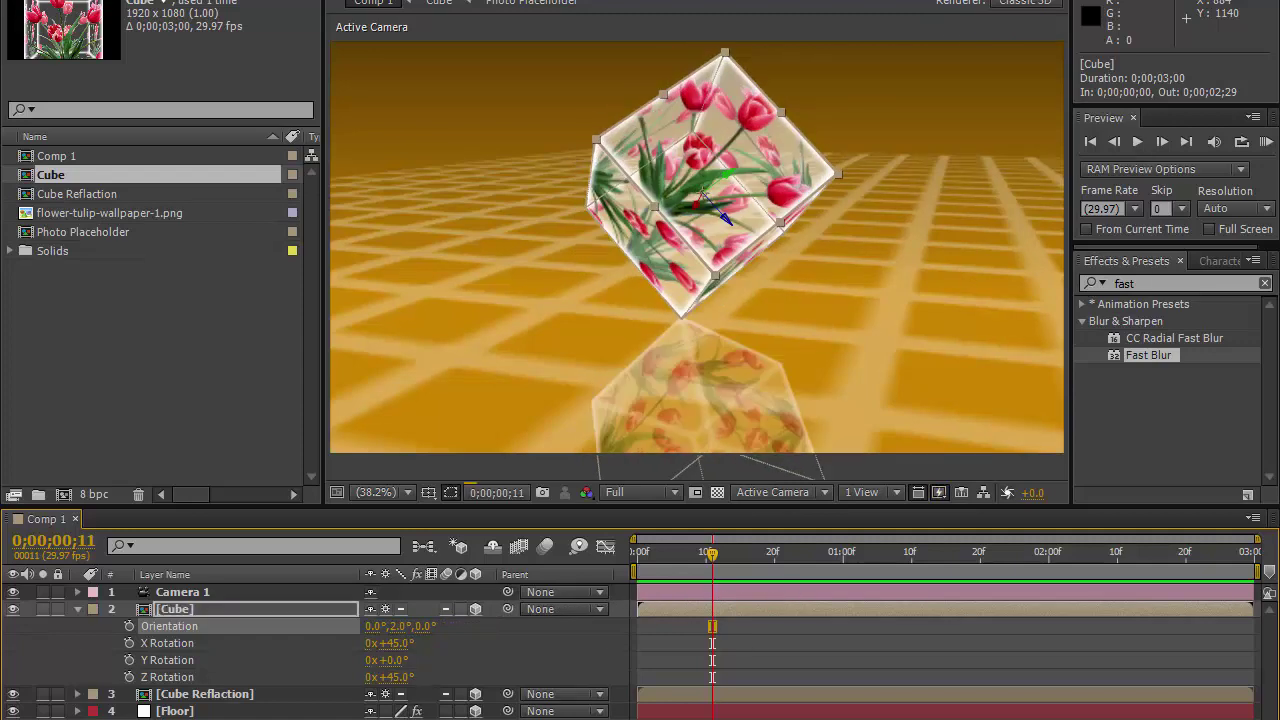
key("ctrl+z")
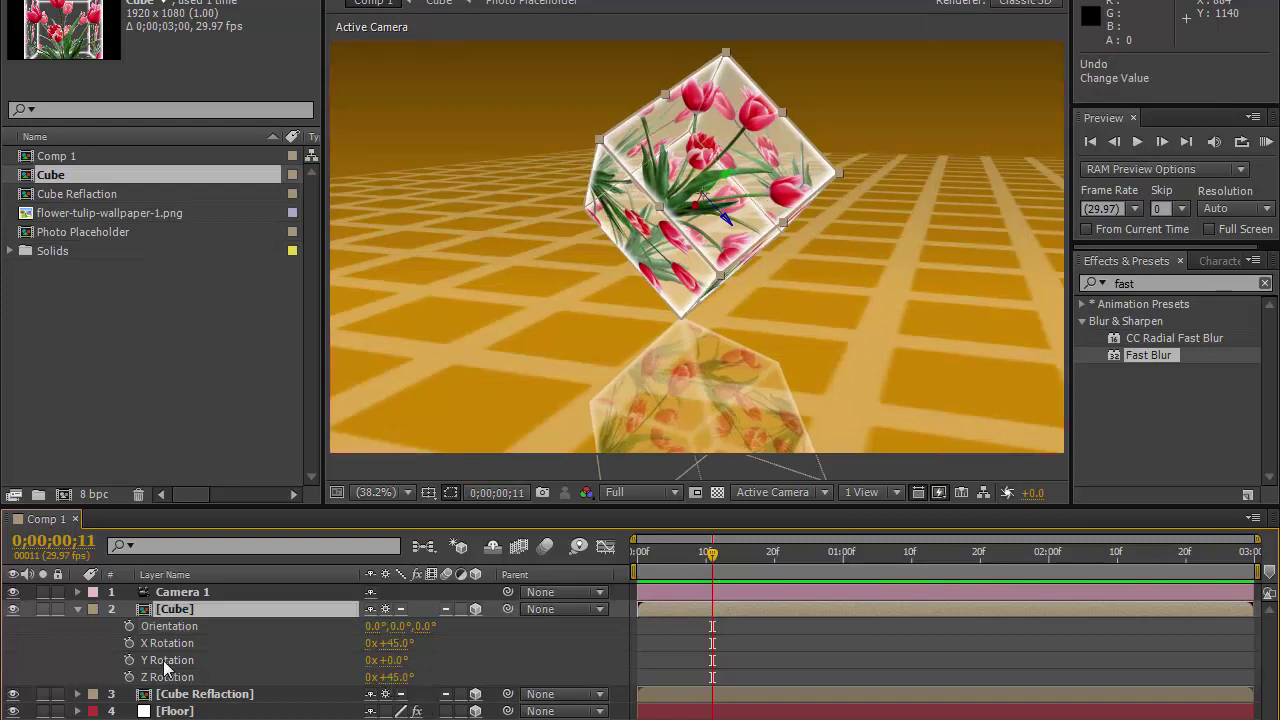
left_click_drag(395, 661, 643, 623)
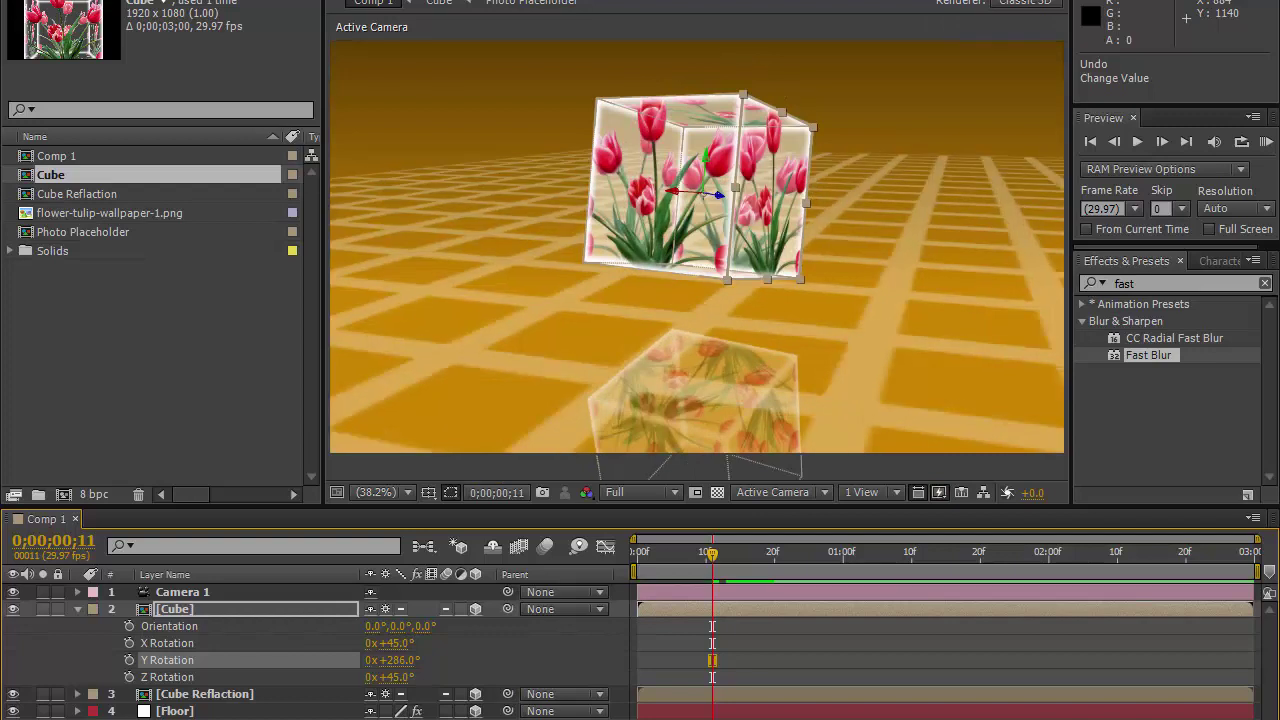
key("ctrl+z")
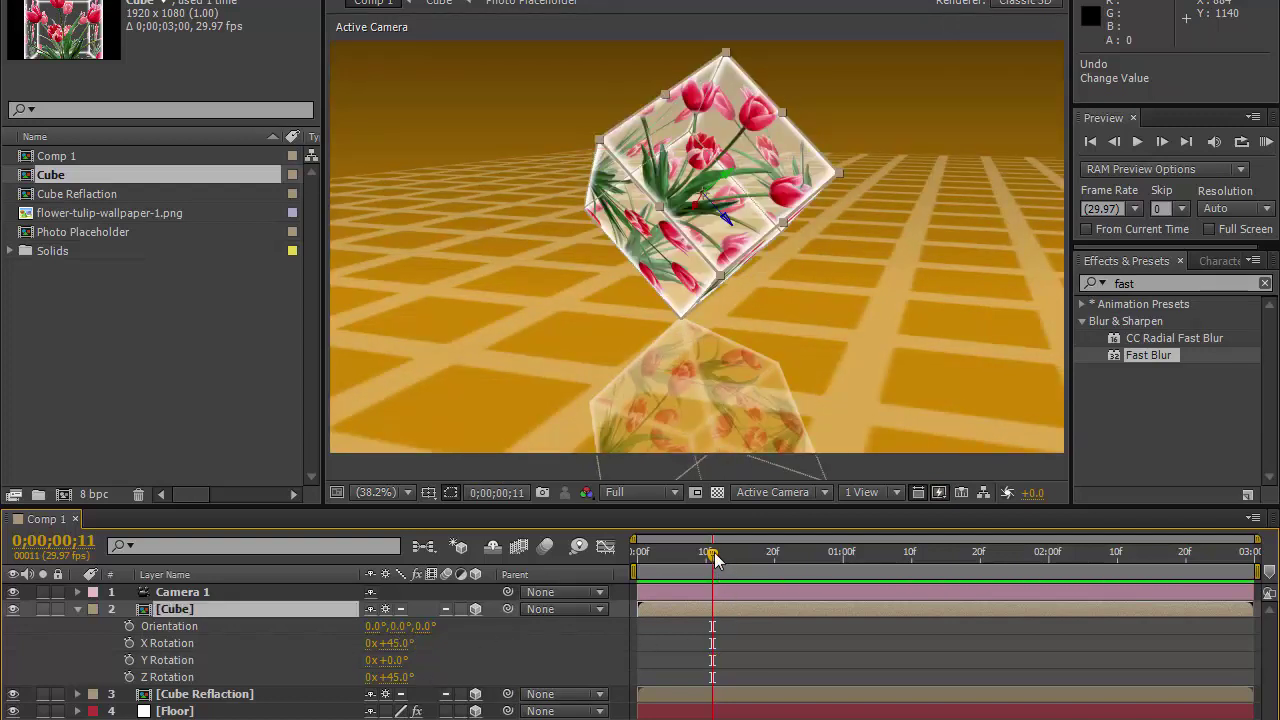
left_click_drag(711, 552, 726, 555)
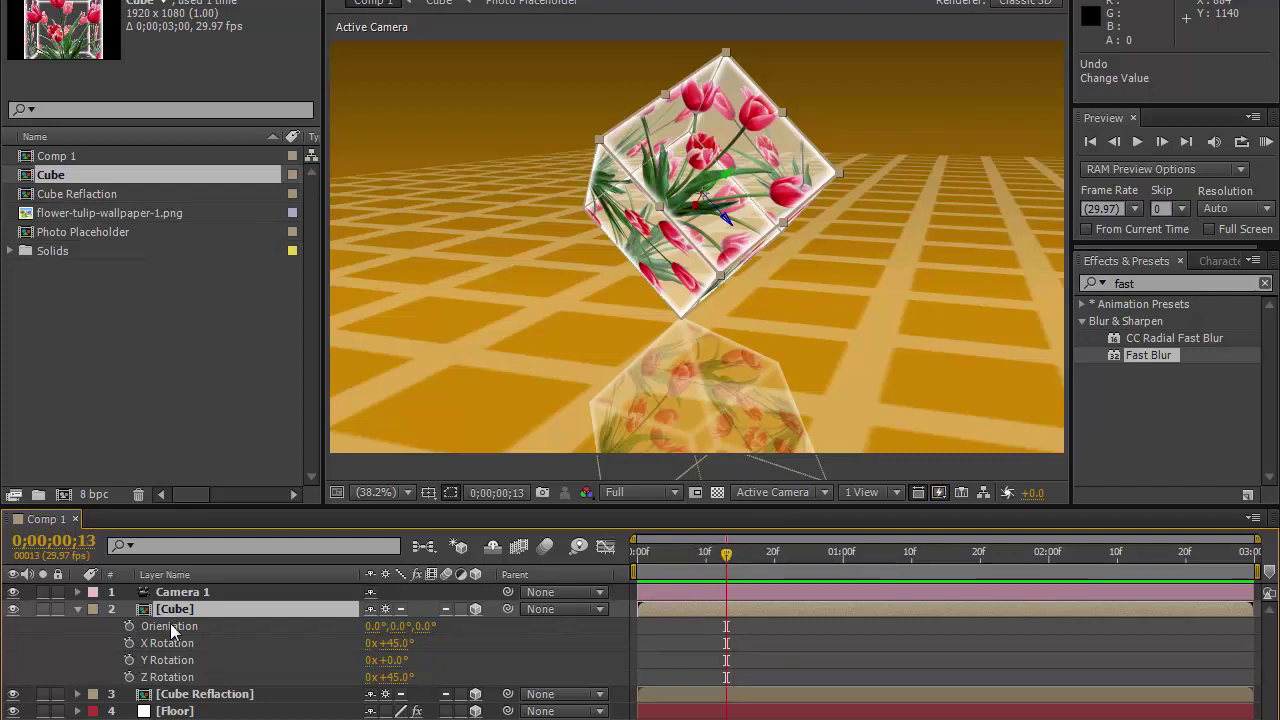
Keyframe the Cube's Orientation from 0° at frame 13 to Y 200° at the end, then RAM-preview
left_click(129, 625)
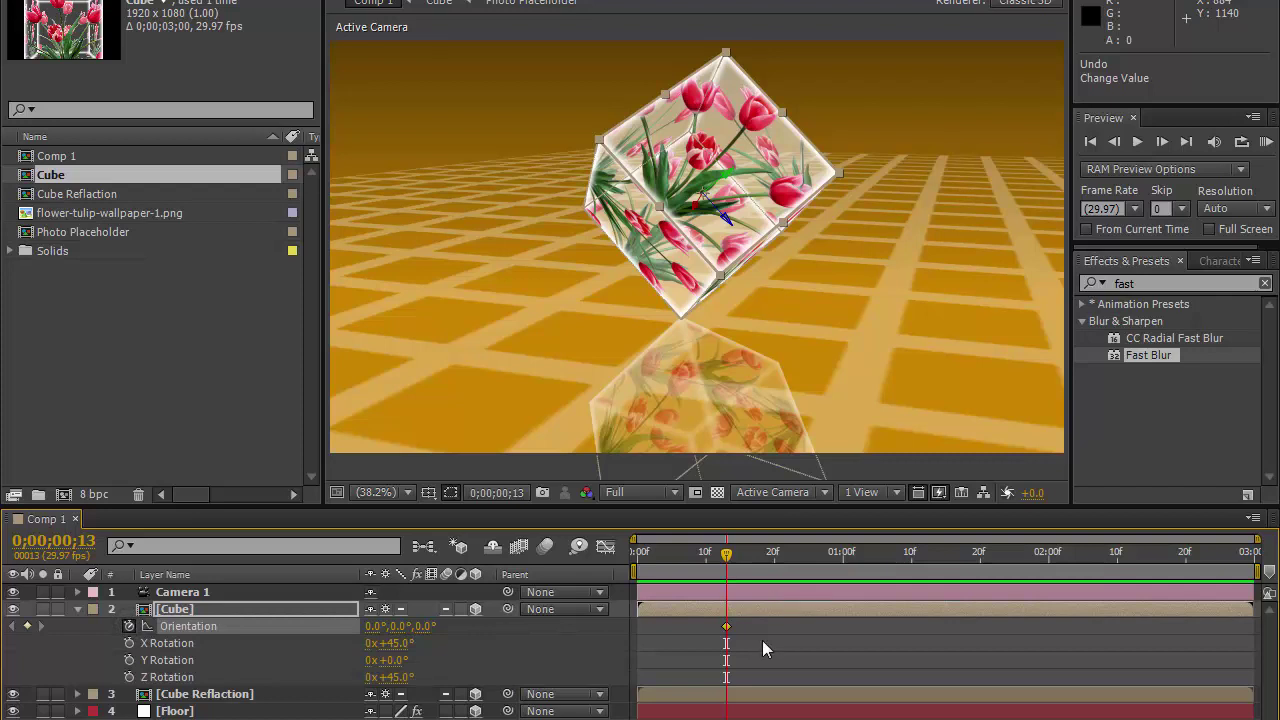
key("End")
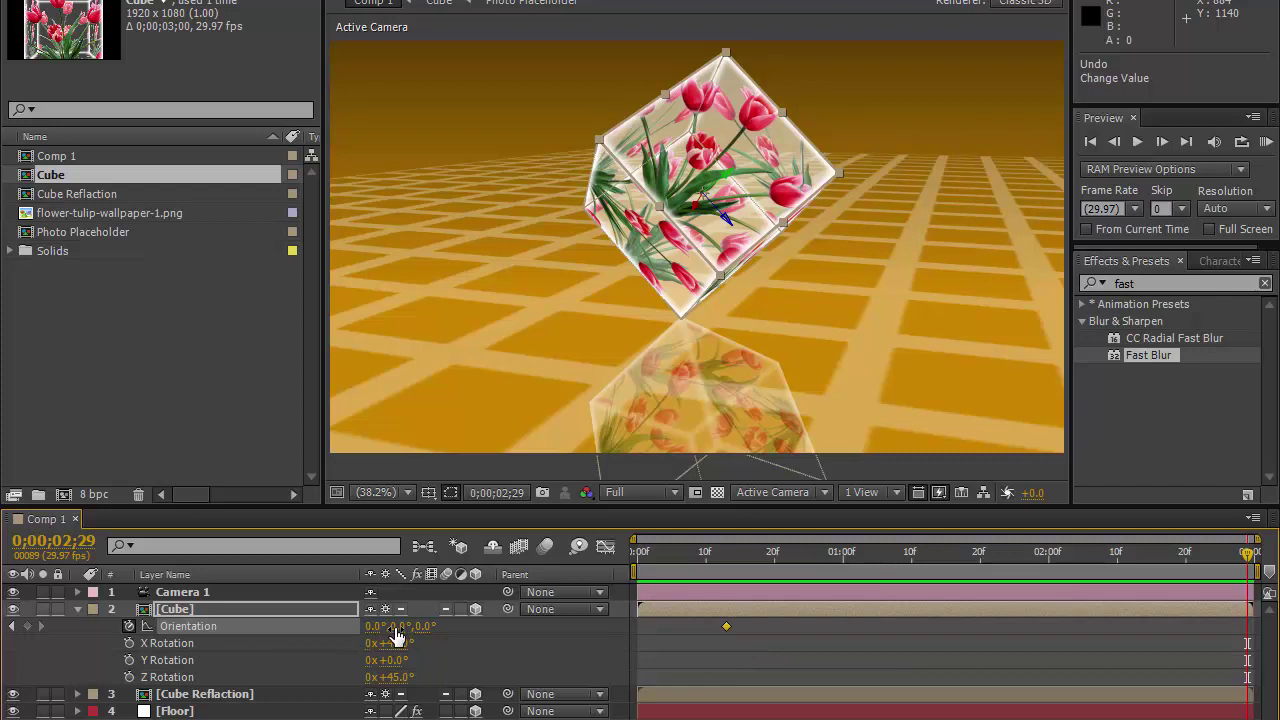
left_click(396, 630)
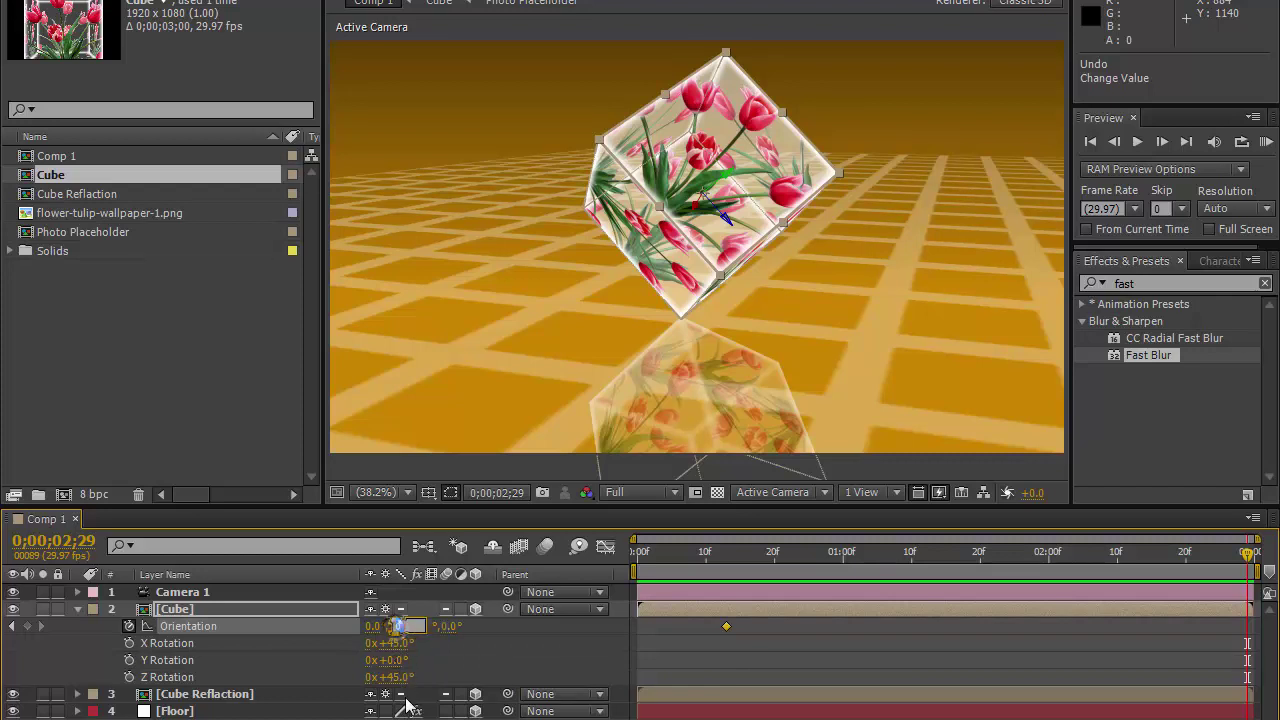
type("200")
key("Return")
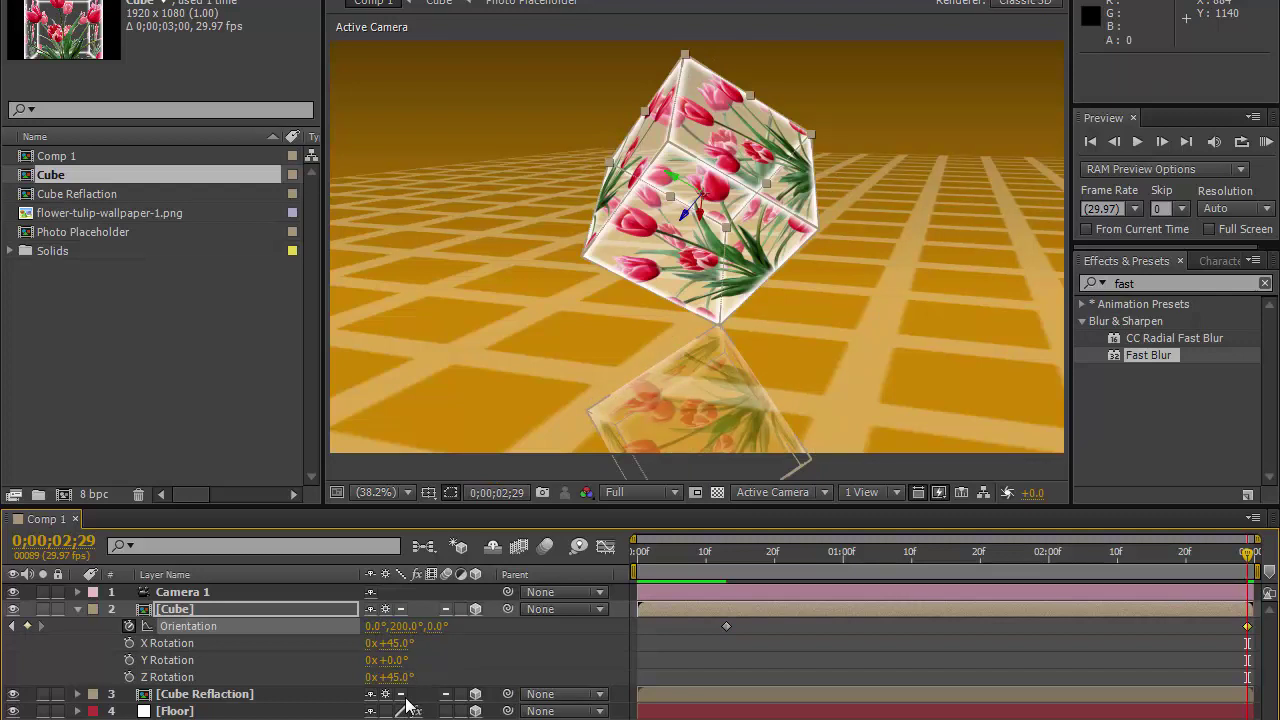
key("KP_0")
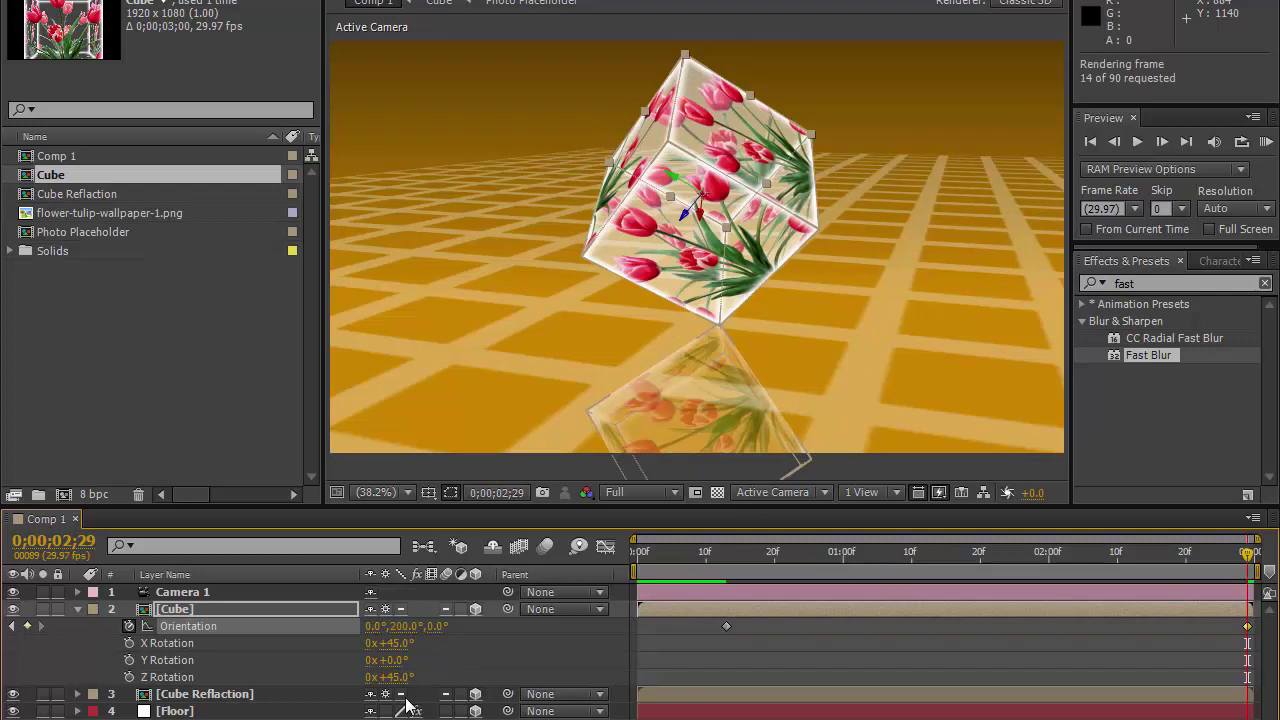
Switch the viewer resolution to Quarter and RAM-preview the full 90-frame cube spin with its reflection
left_click(640, 494)
left_click(640, 494)
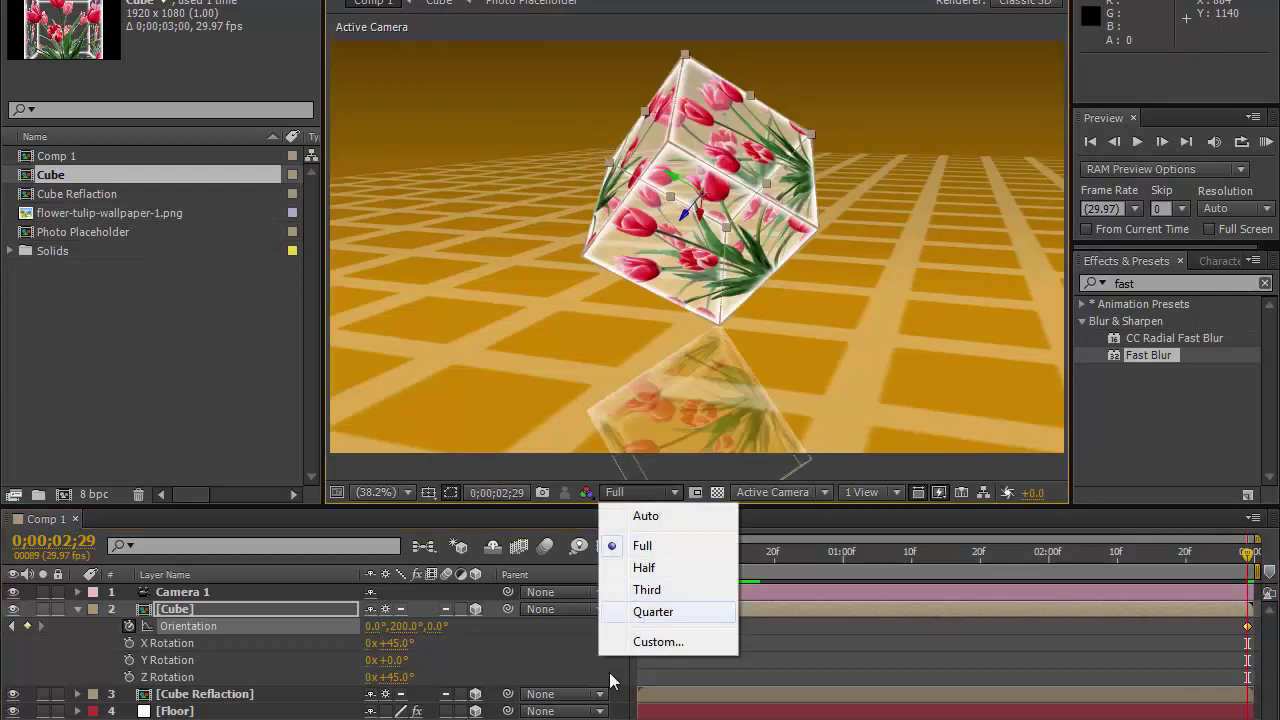
left_click(652, 611)
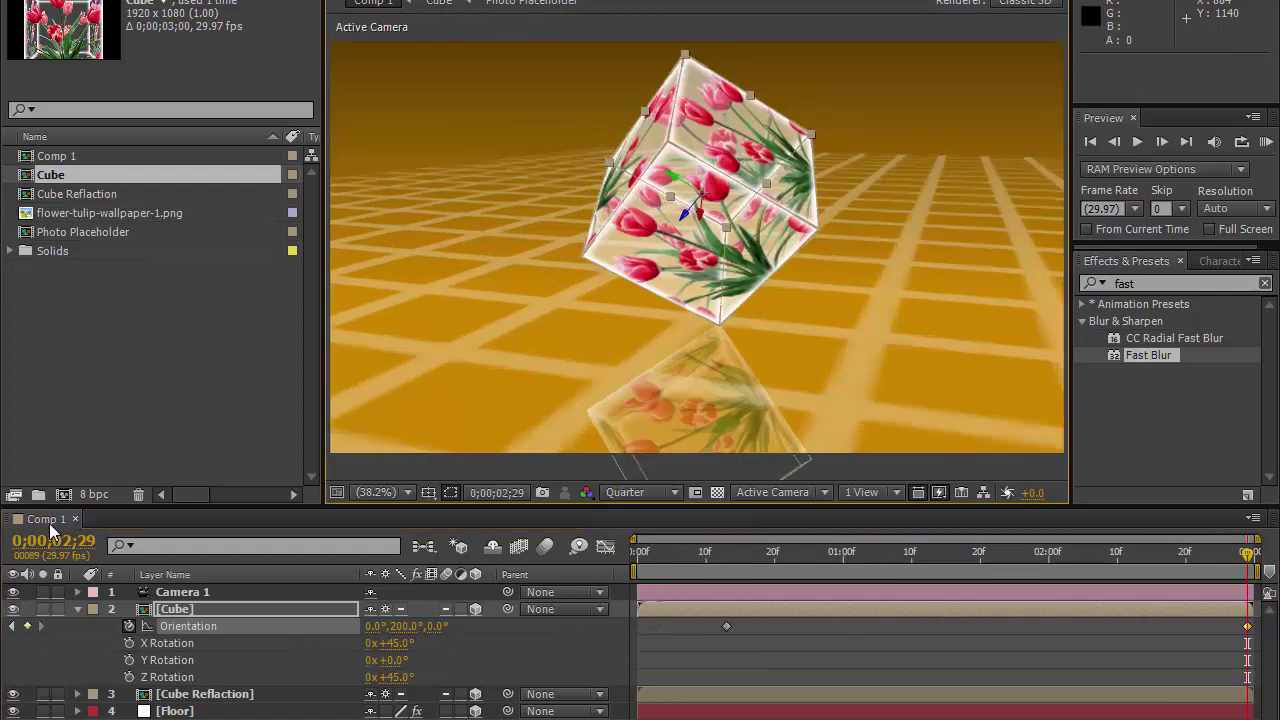
key("KP_0")
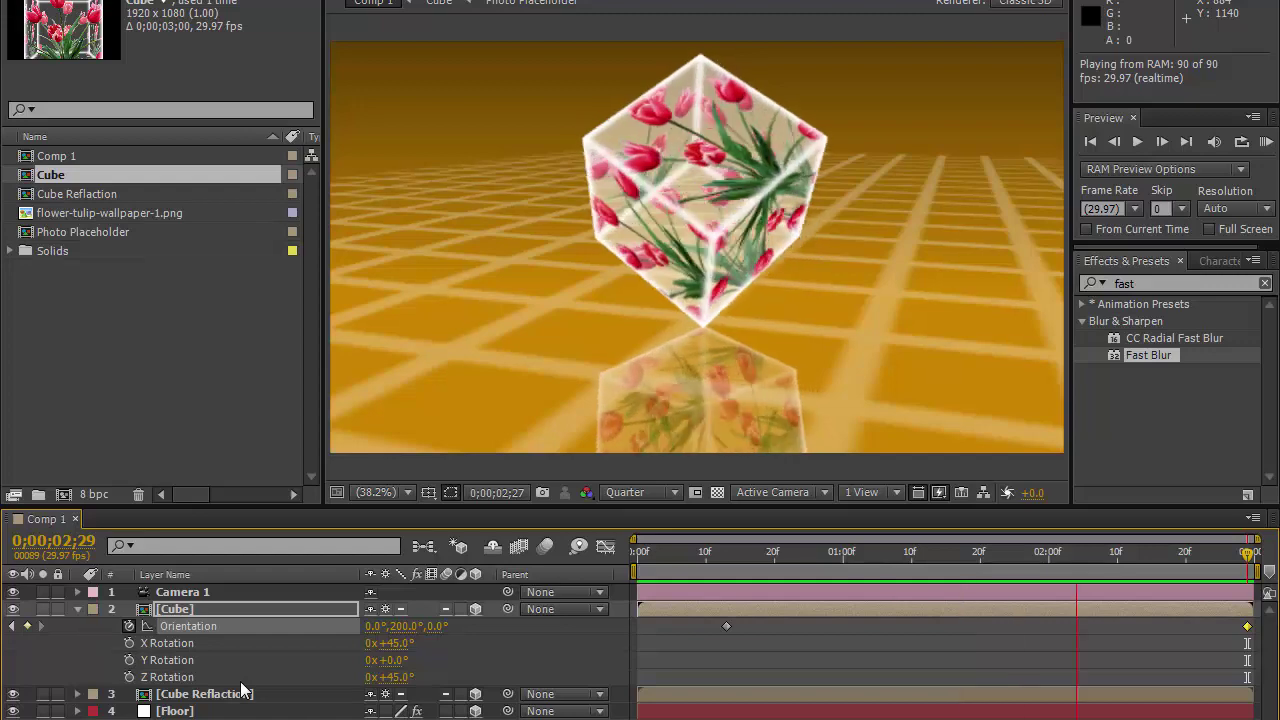
key("space")
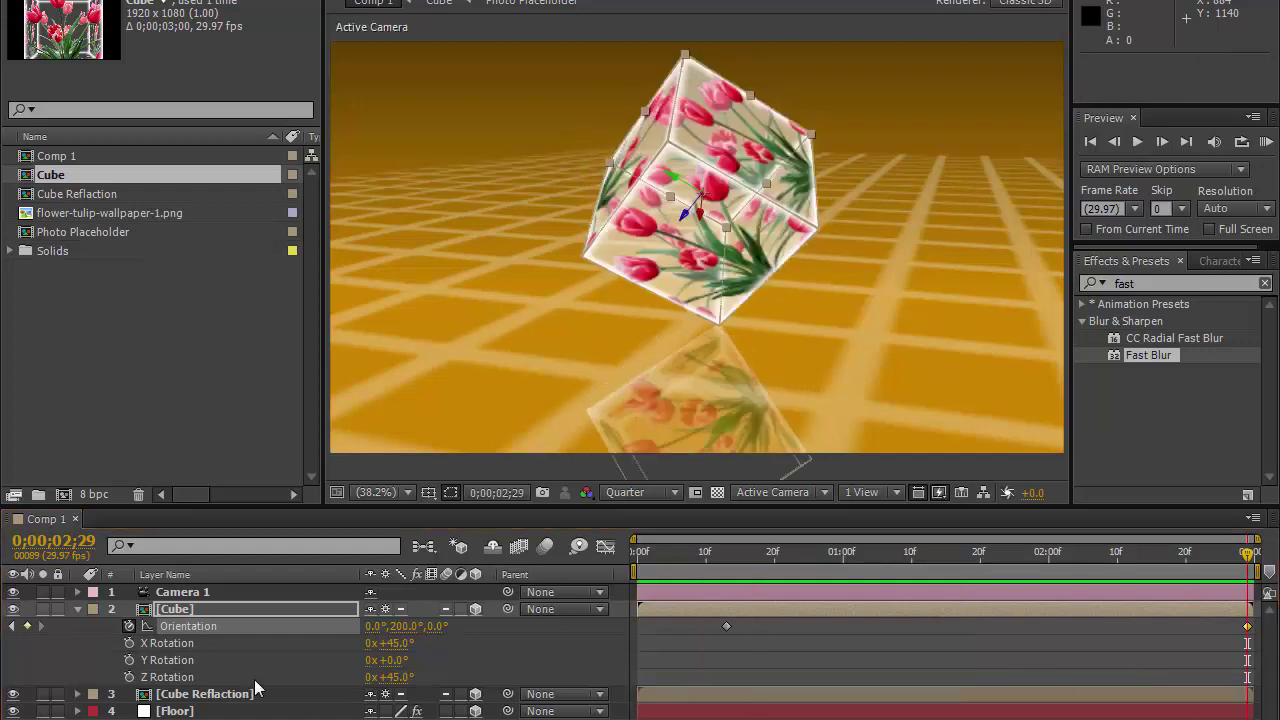